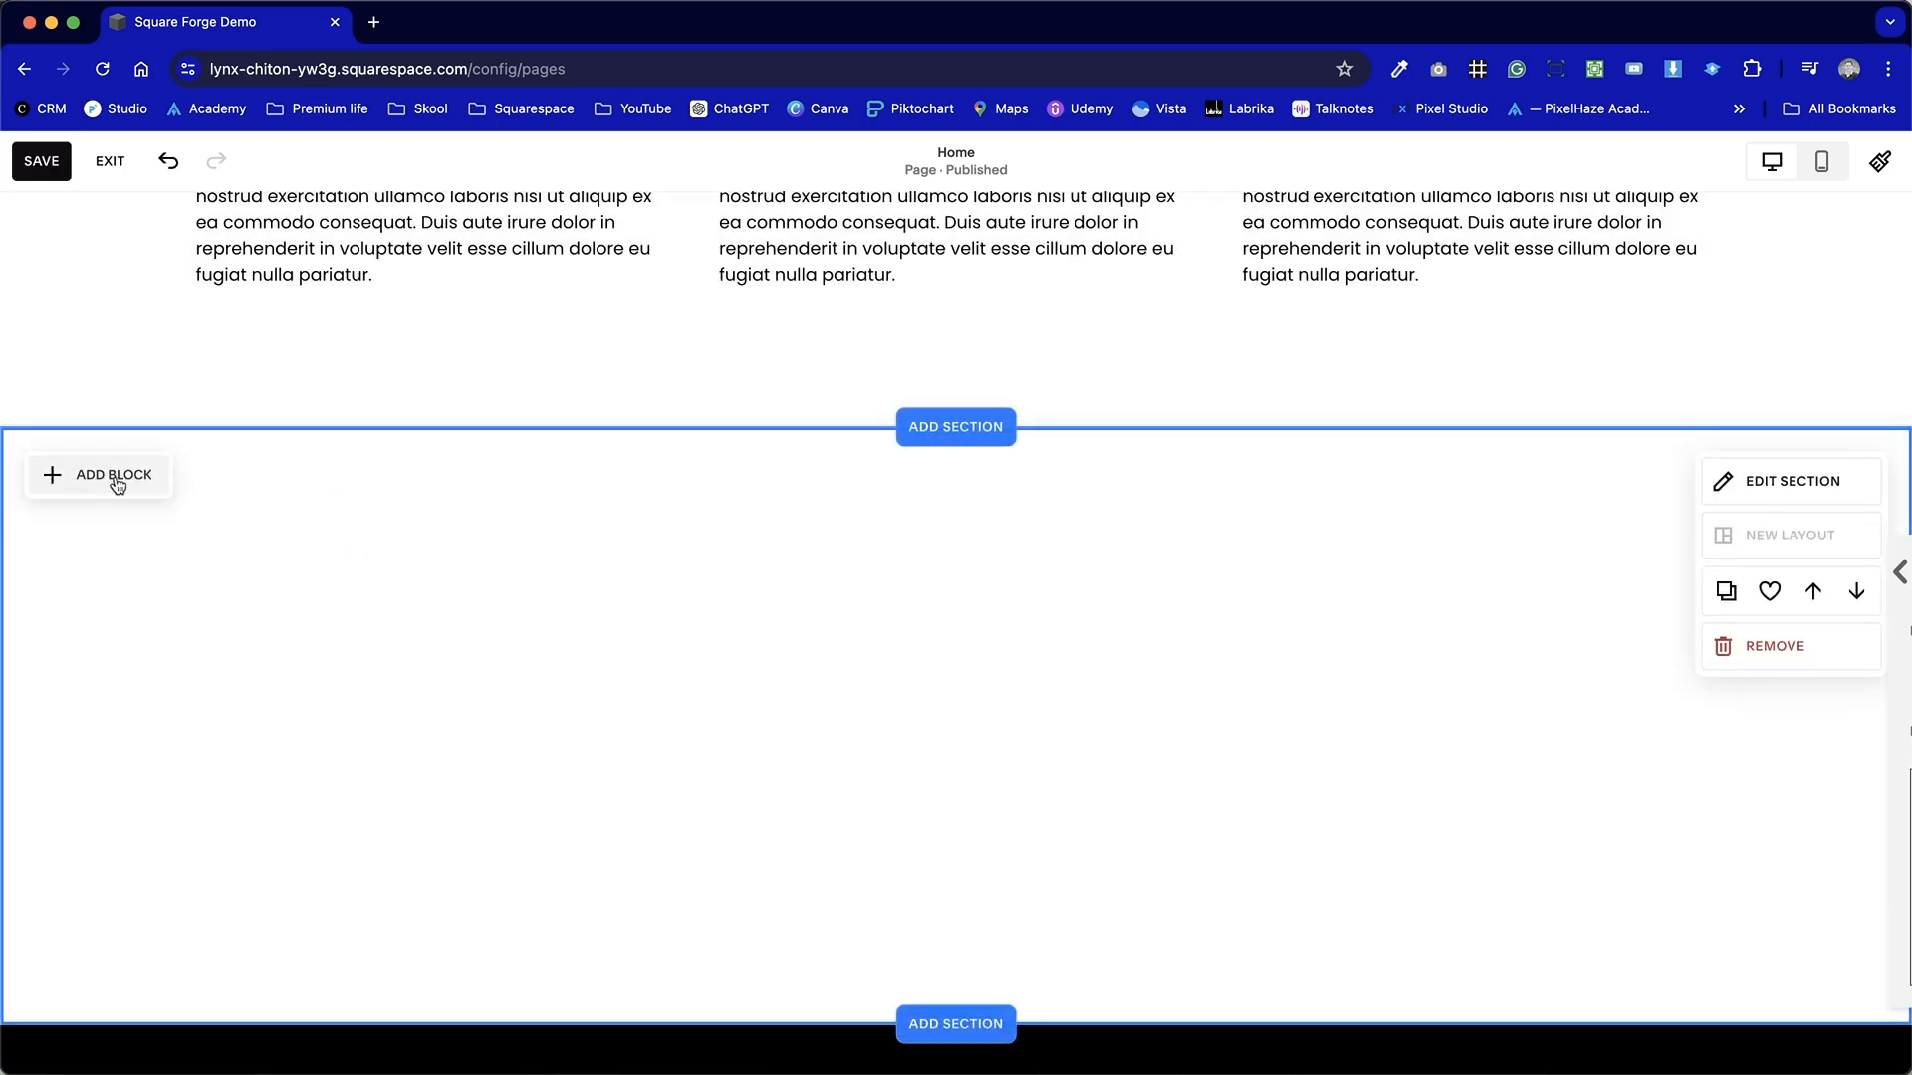
# Add a Map block to the empty section.
pyautogui.click(113, 476)
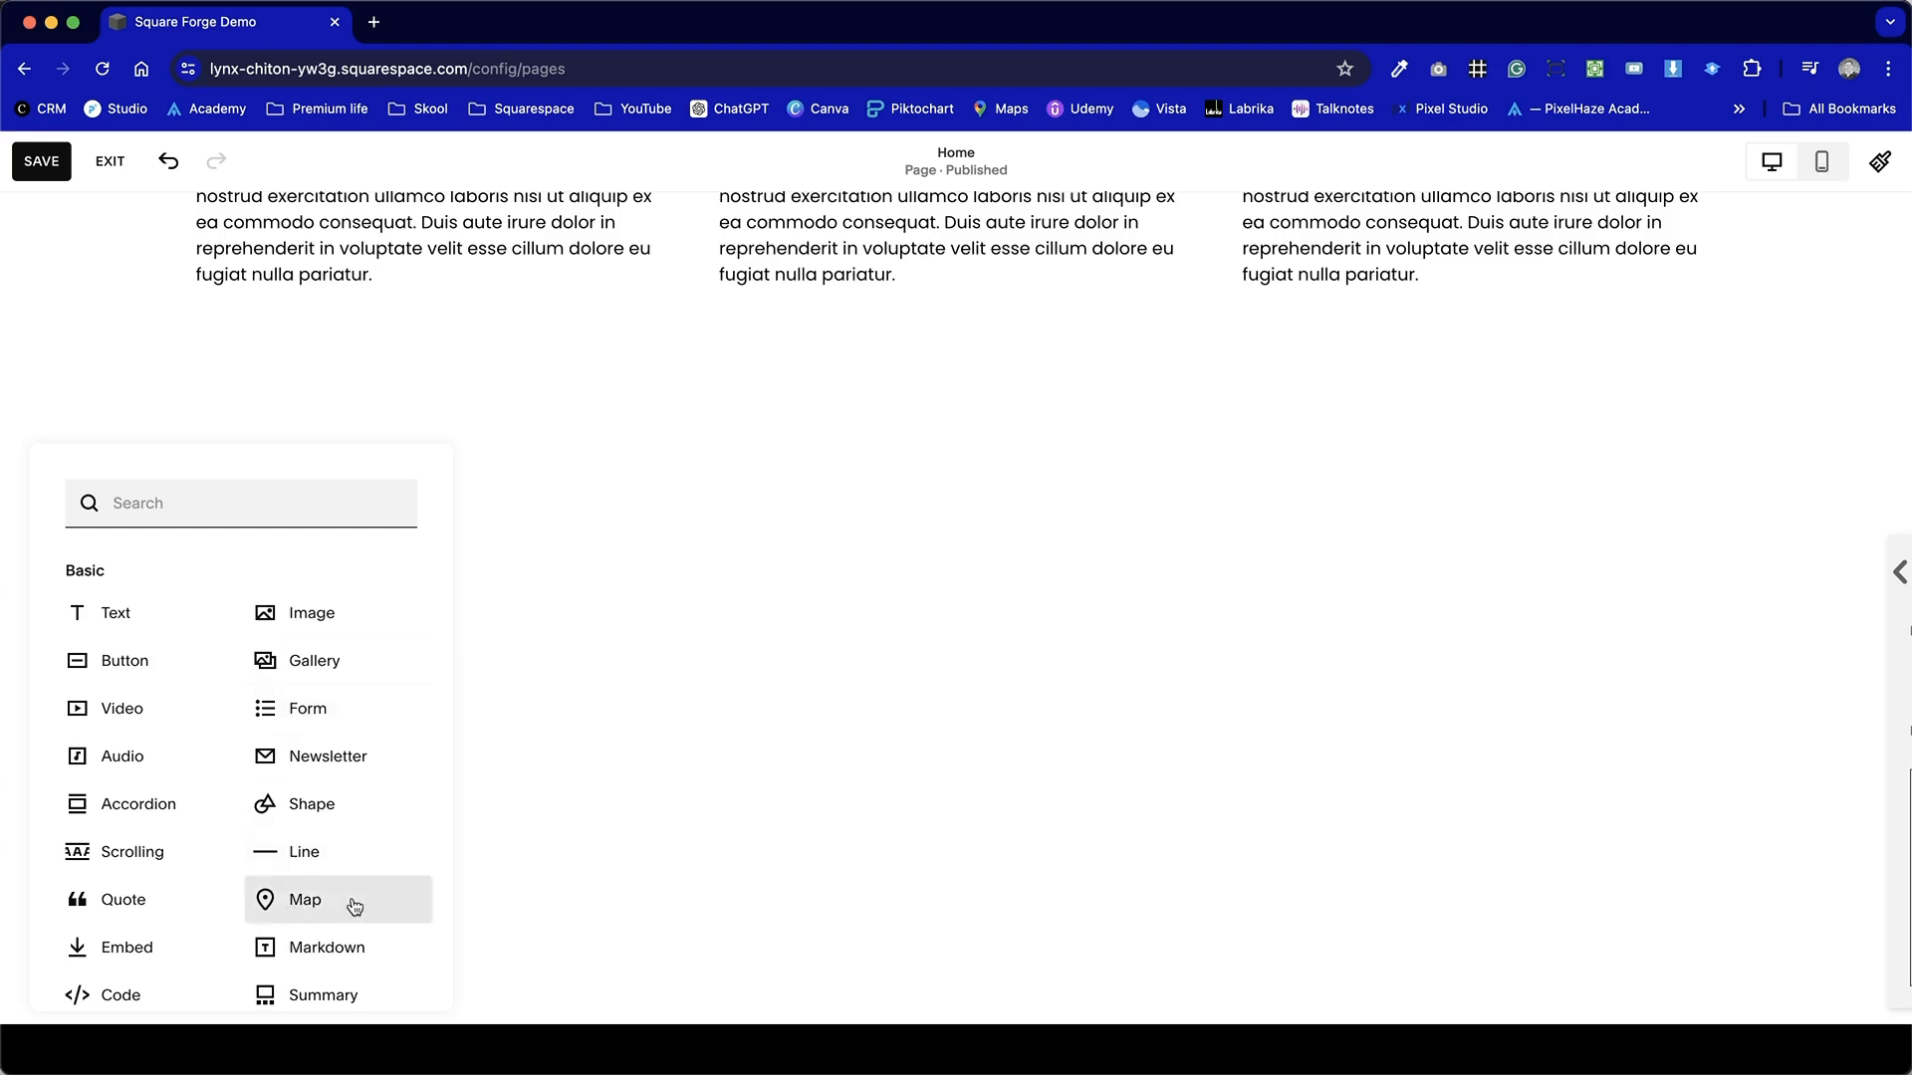
pyautogui.click(316, 902)
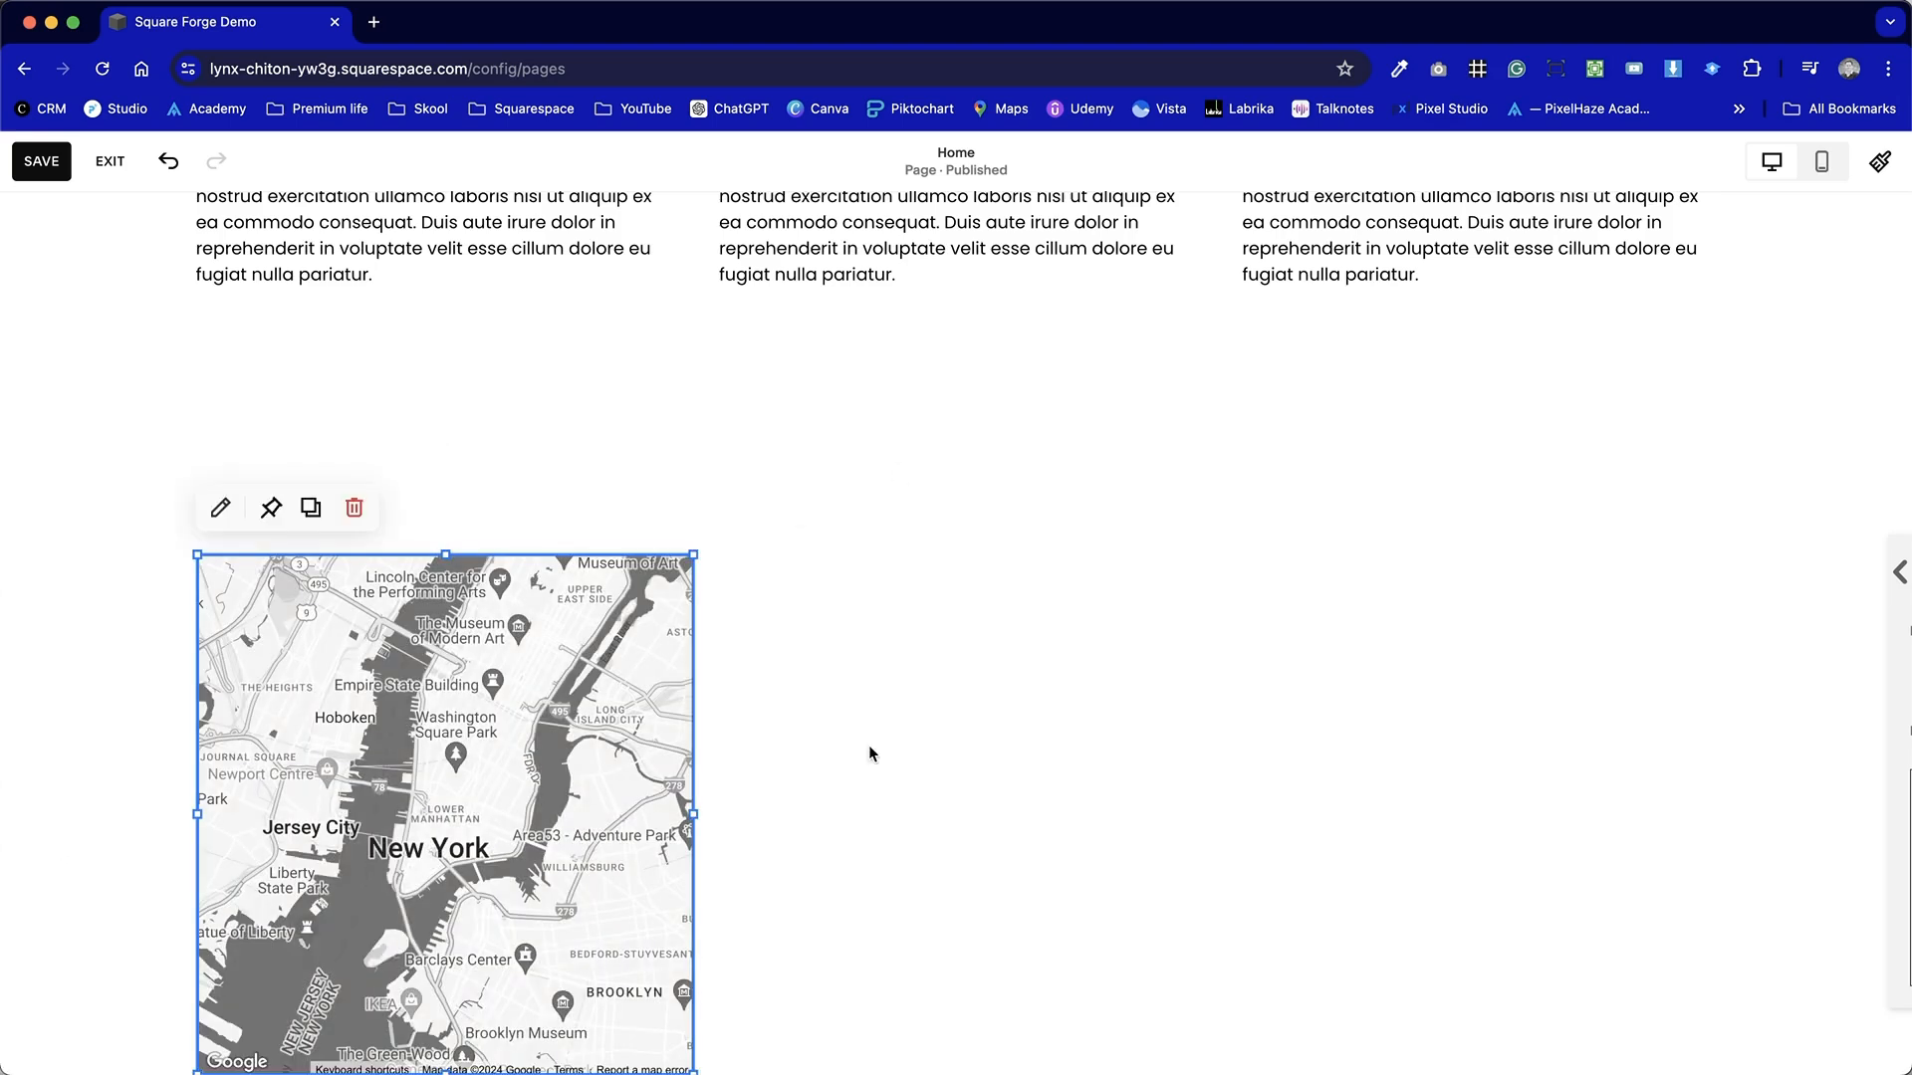
# Move the map to the section's right half and widen it to the section's right edge.
pyautogui.scroll(-2, 876, 712)
pyautogui.moveTo(341, 626); pyautogui.dragTo(949, 631)
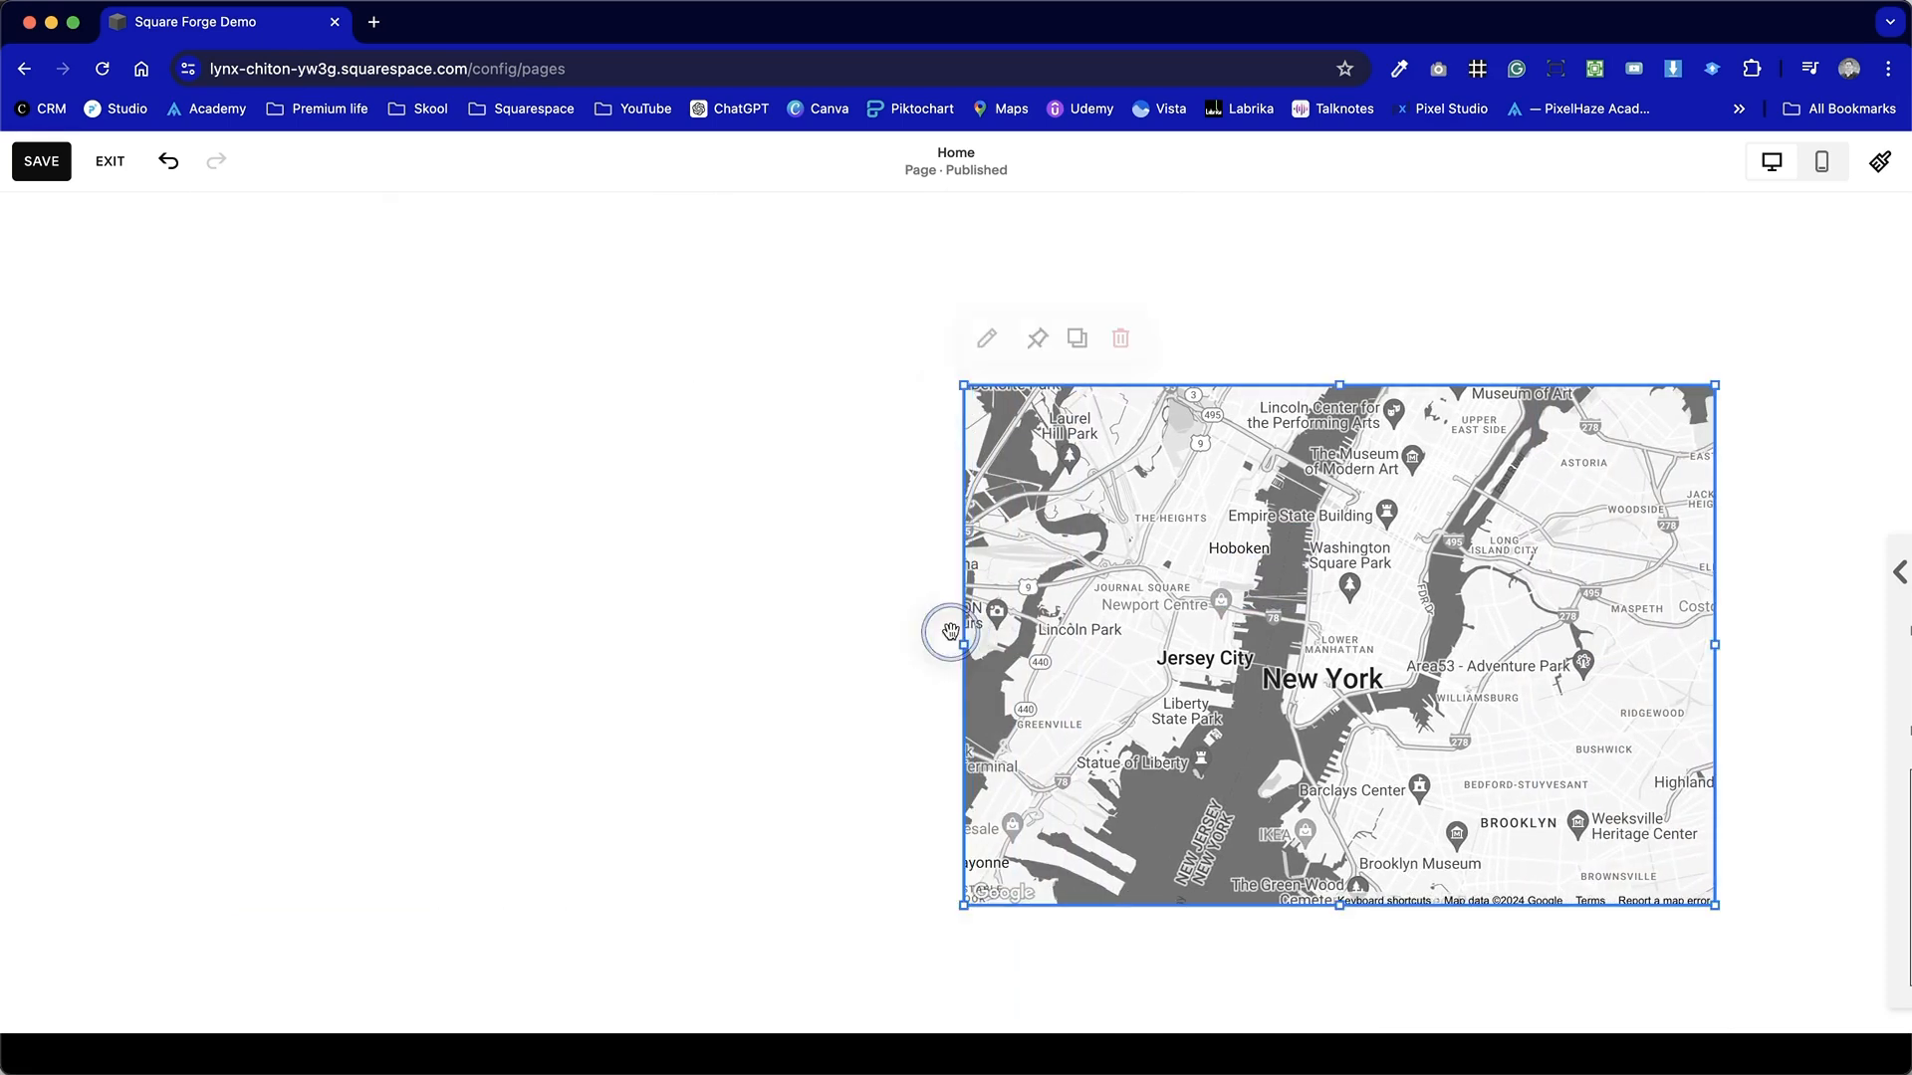
pyautogui.moveTo(961, 386)
pyautogui.mouseDown()
pyautogui.moveTo(773, 315)
pyautogui.moveTo(990, 398)
pyautogui.moveTo(966, 388)
pyautogui.mouseUp()
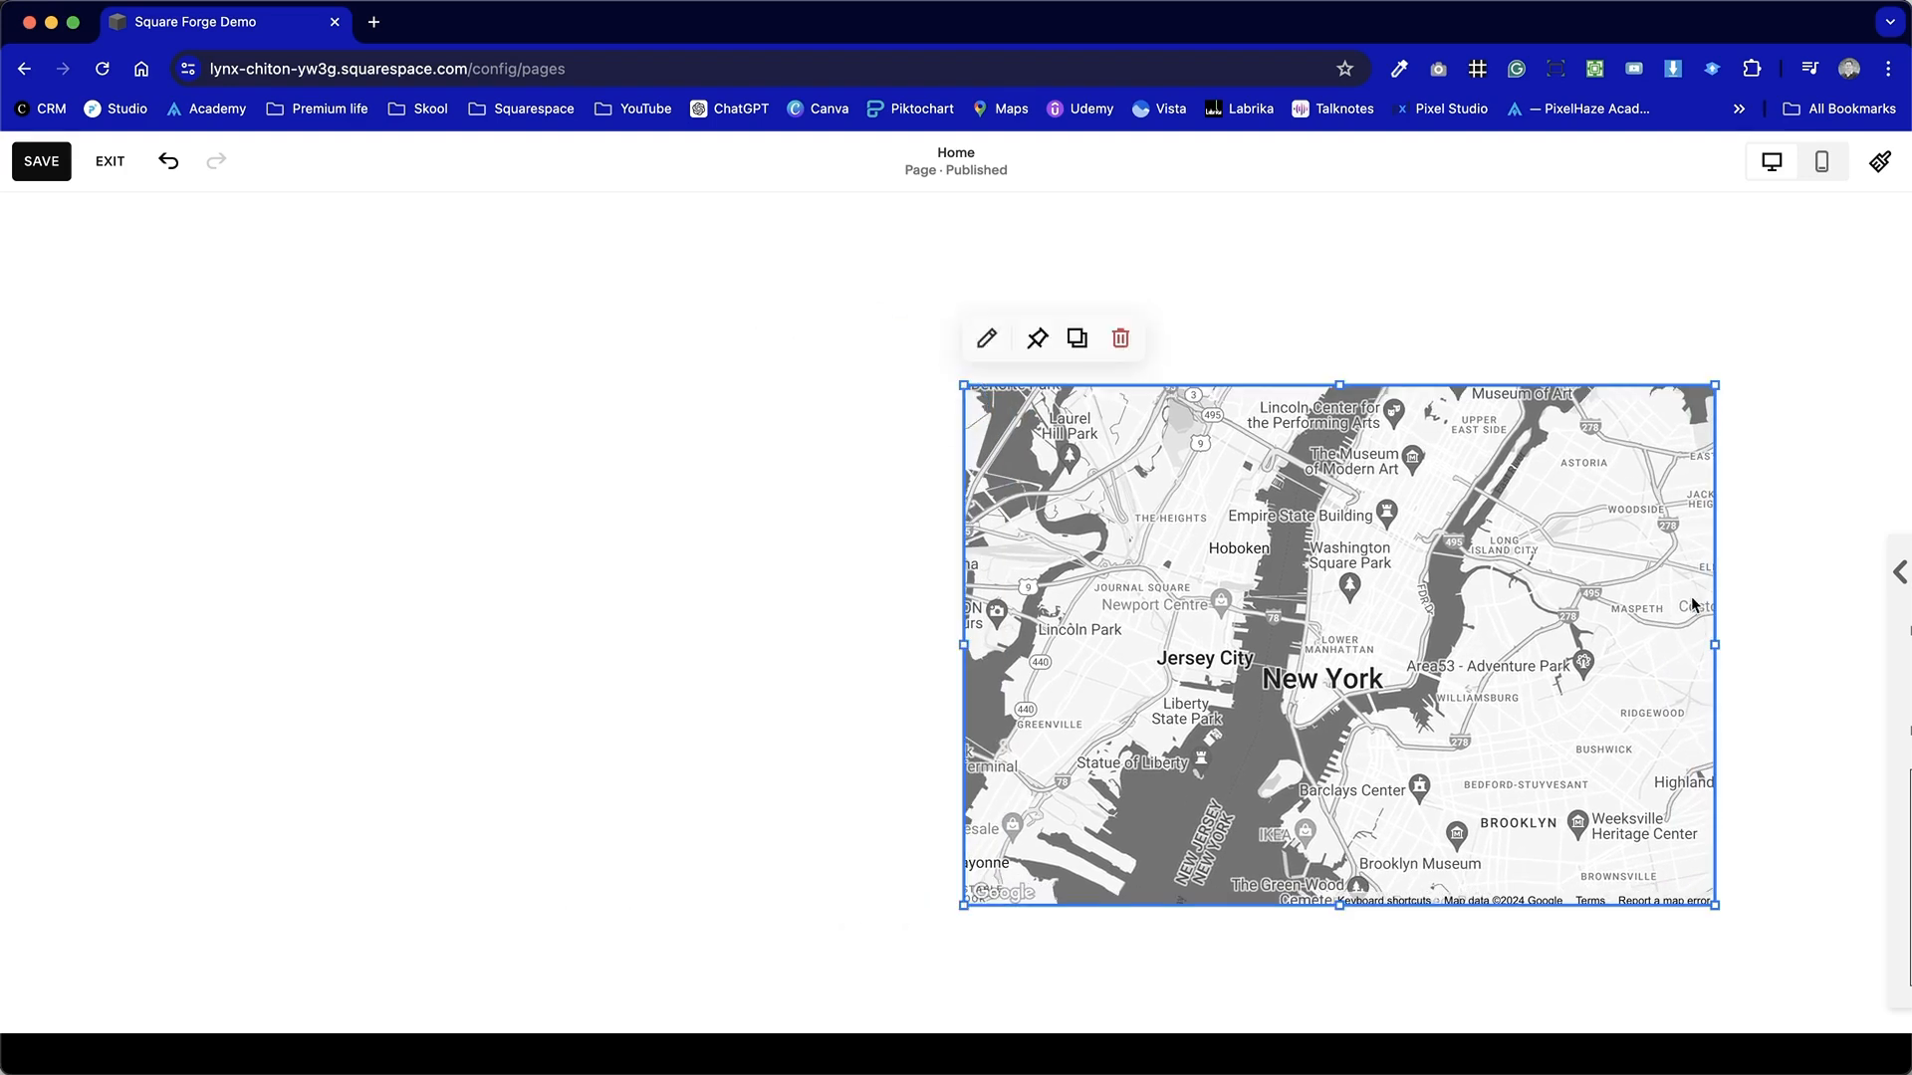
pyautogui.moveTo(1717, 637); pyautogui.dragTo(1892, 642)
pyautogui.click(1626, 946)
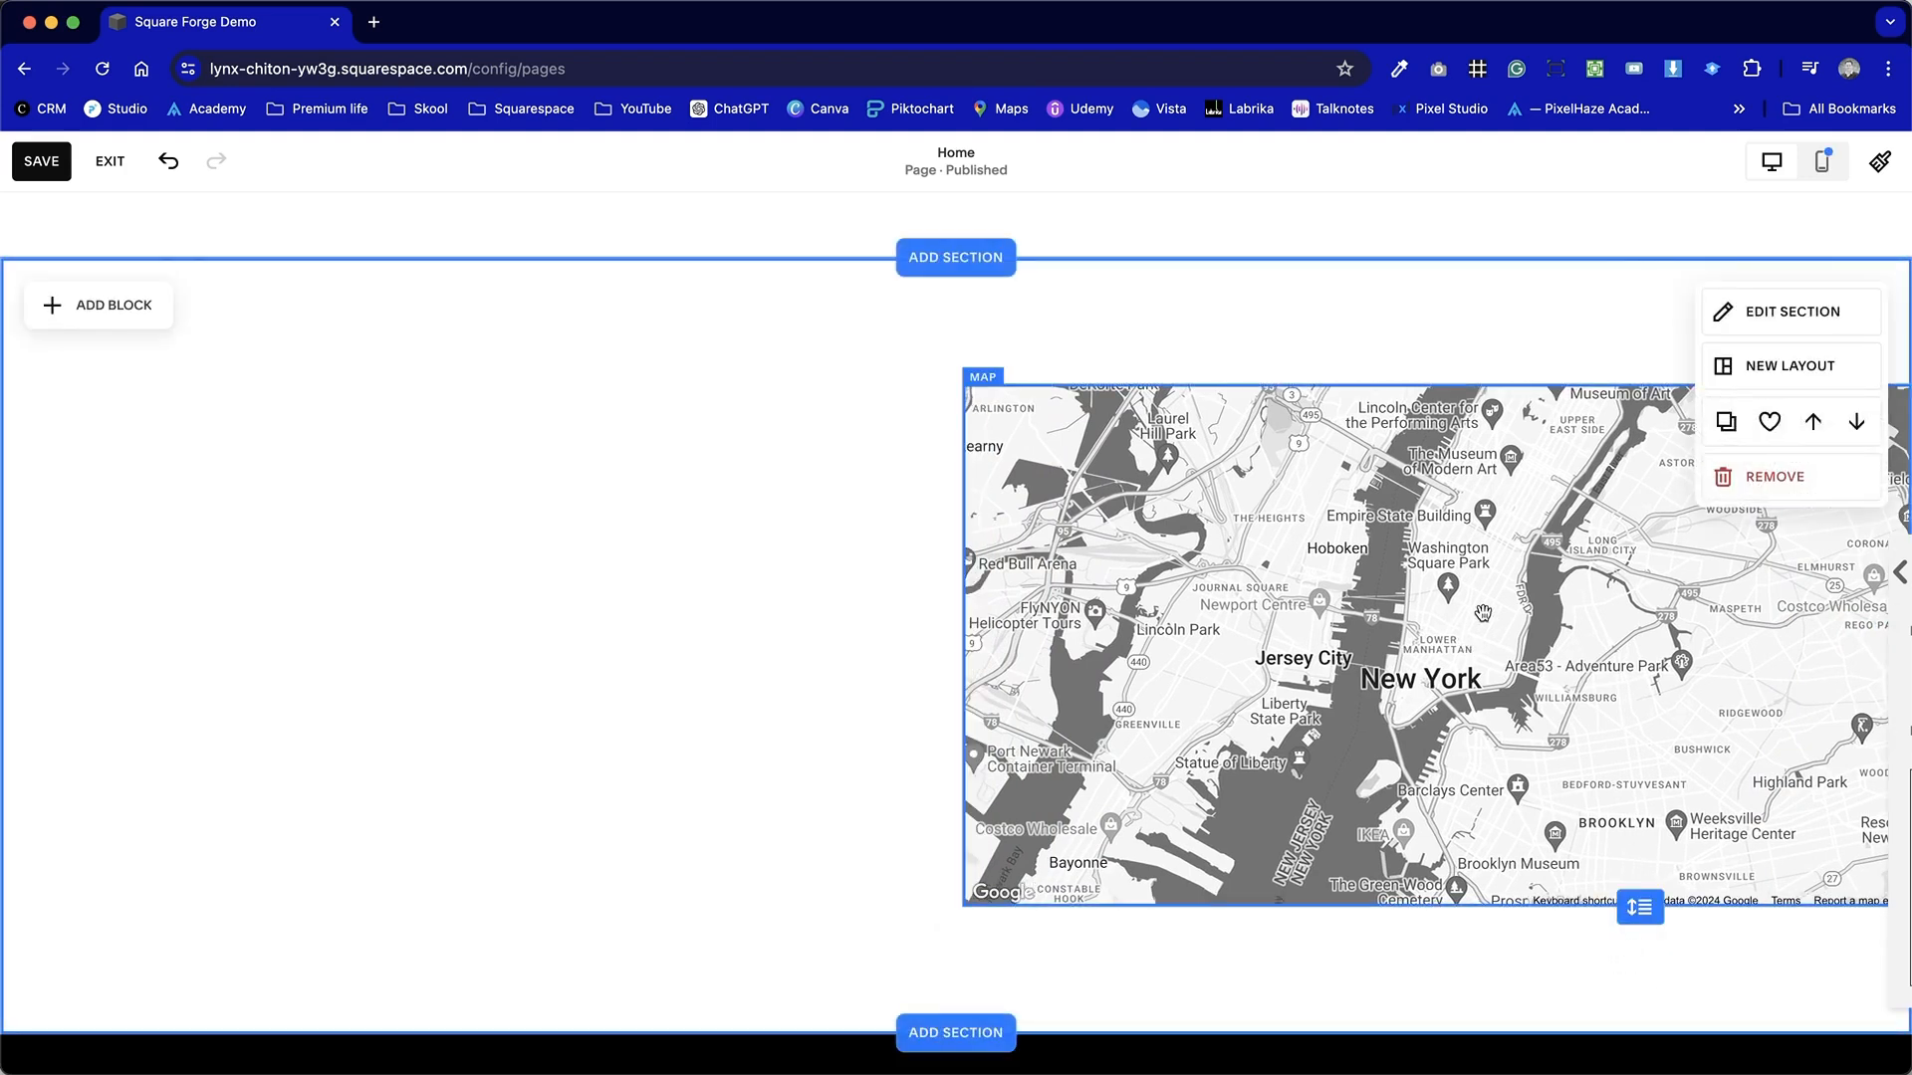
# Turn off Fill Screen in the section's design settings.
pyautogui.click(707, 633)
pyautogui.scroll(1, 789, 712)
pyautogui.scroll(-2, 790, 712)
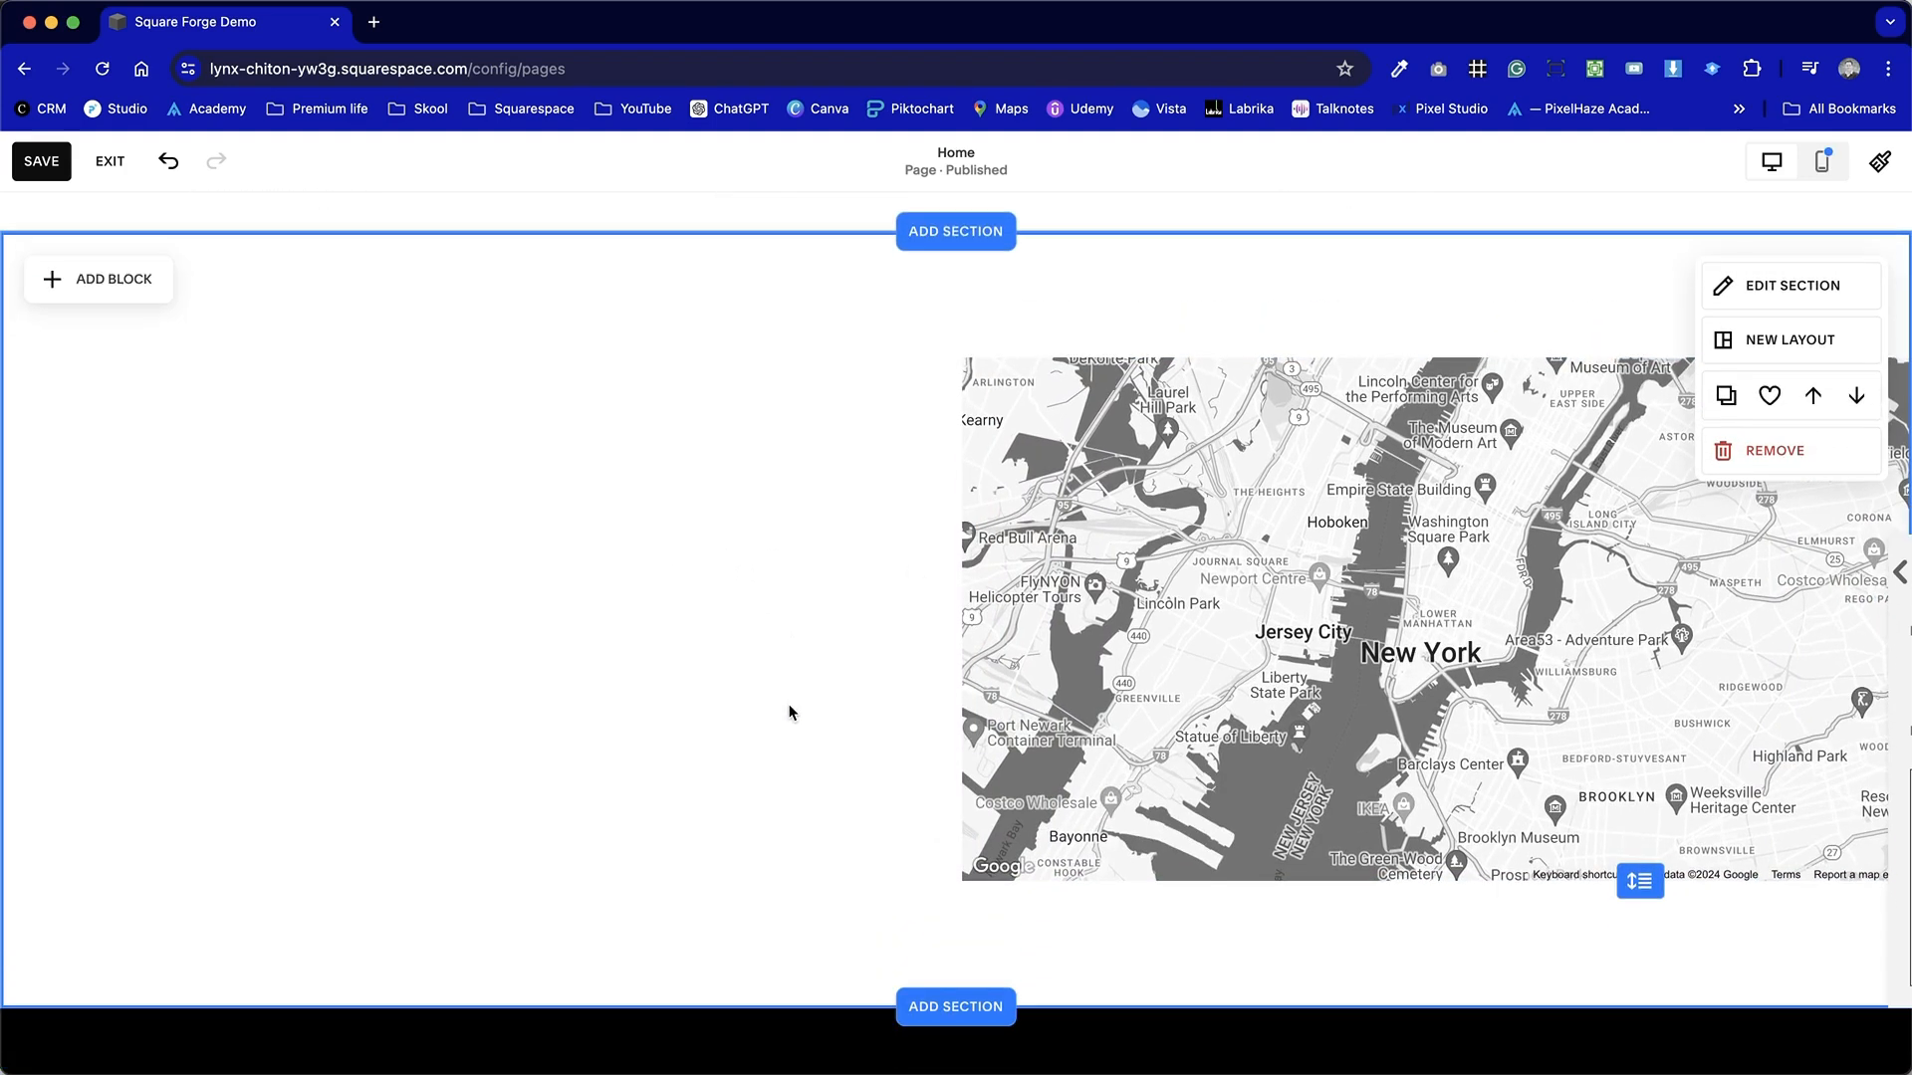
pyautogui.click(1788, 288)
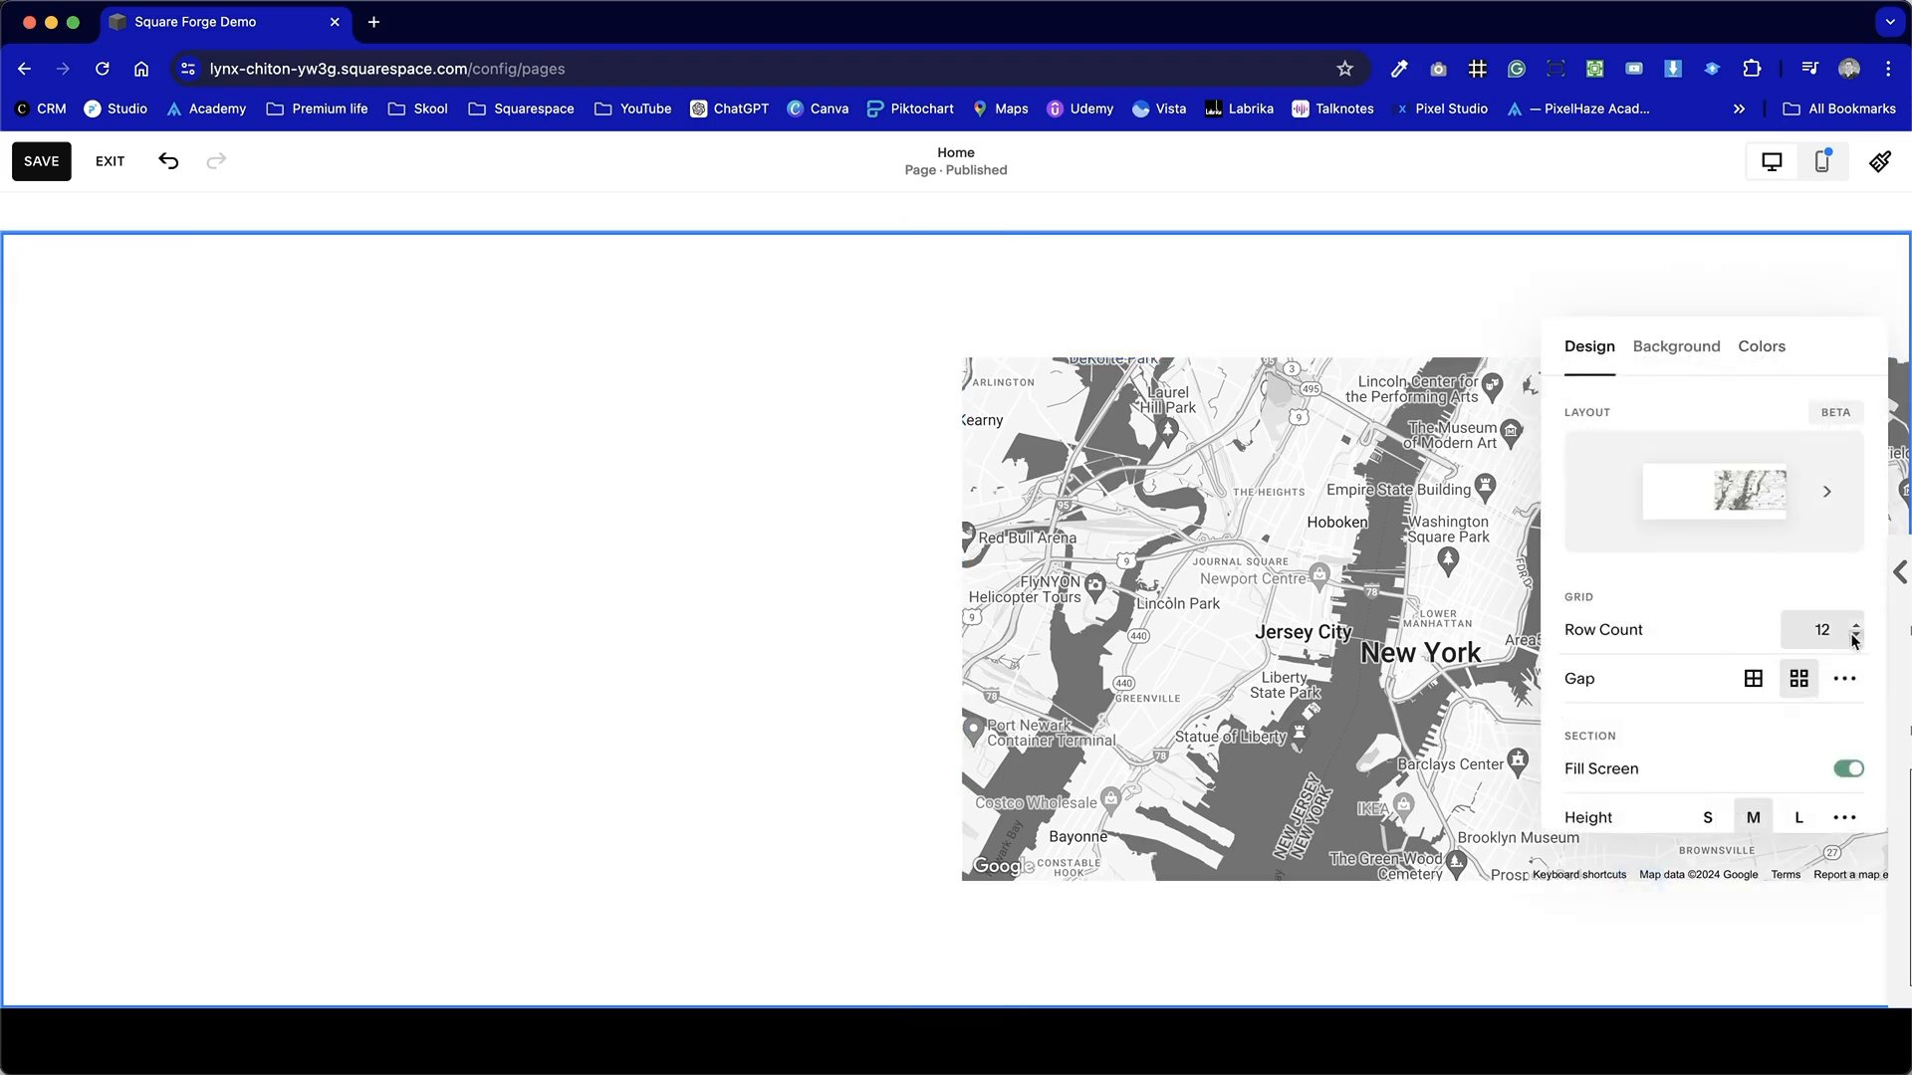
pyautogui.click(1848, 773)
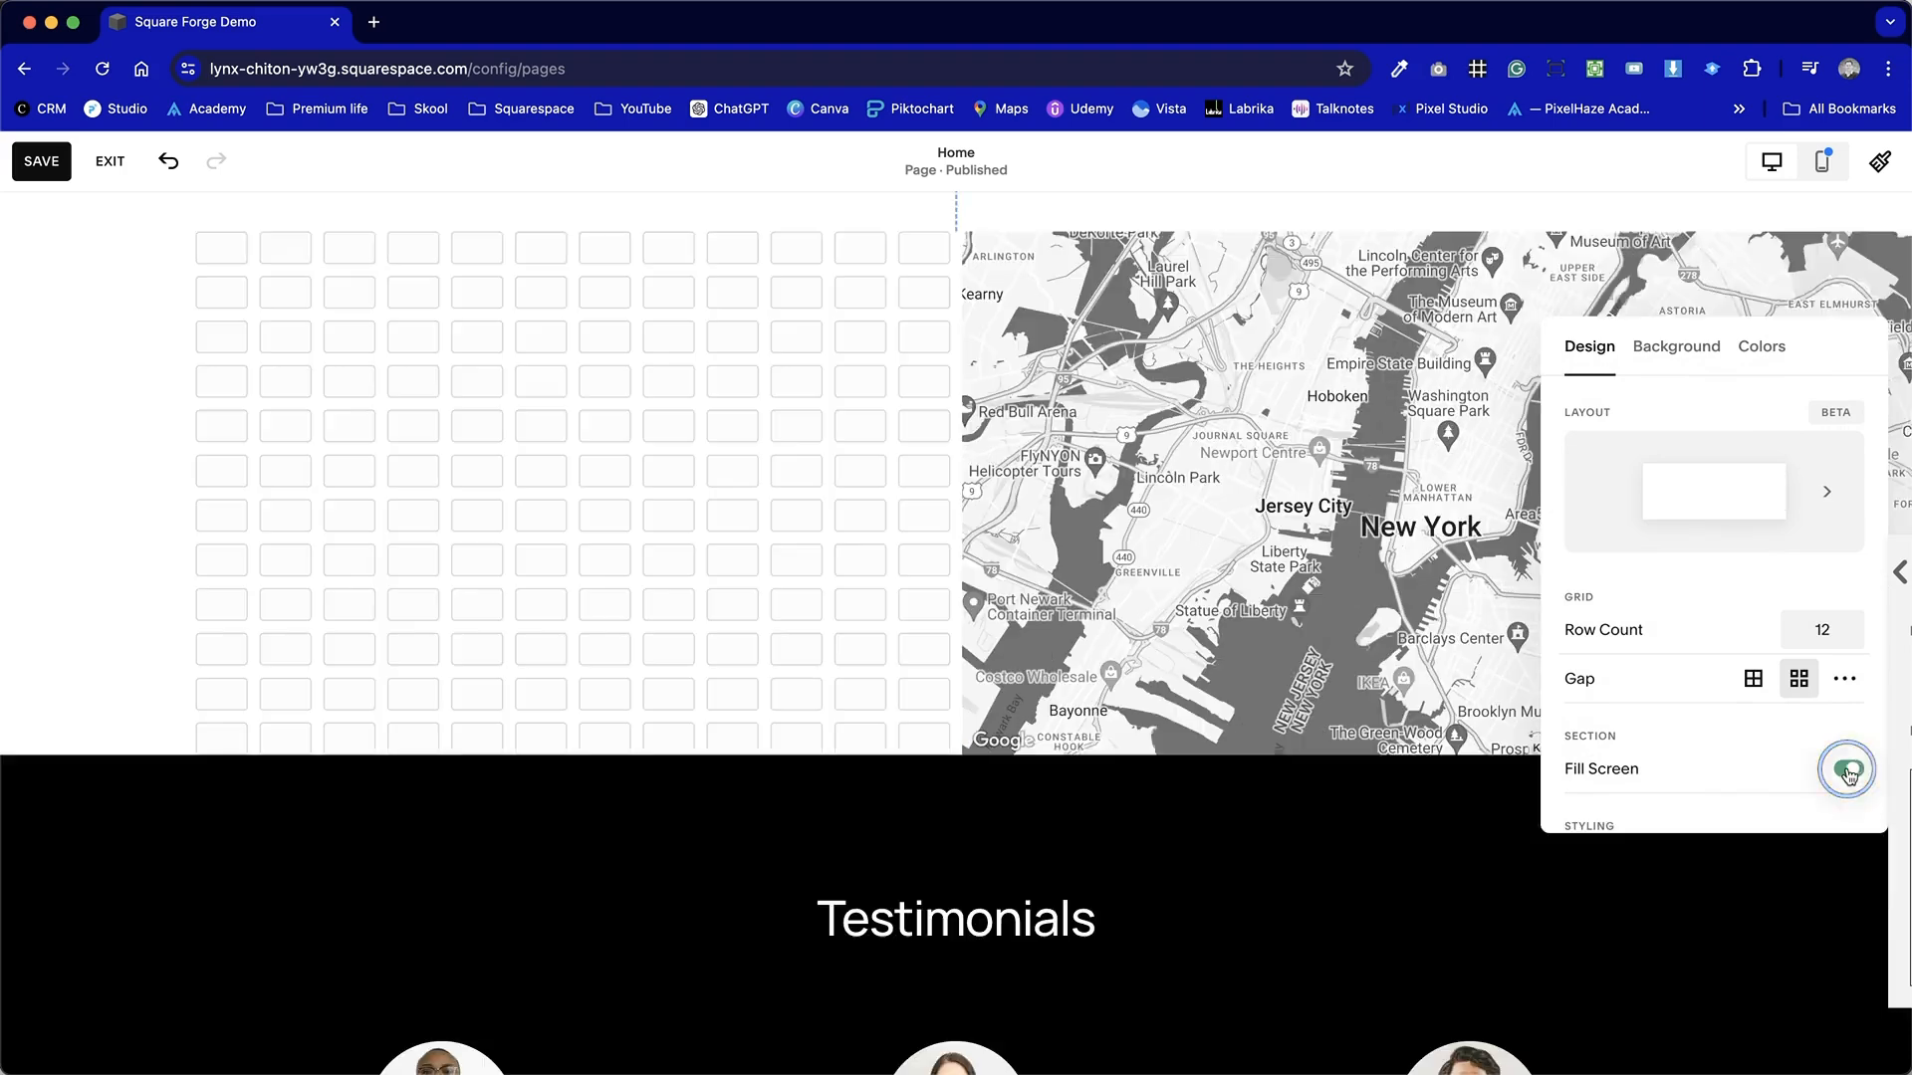
pyautogui.click(746, 397)
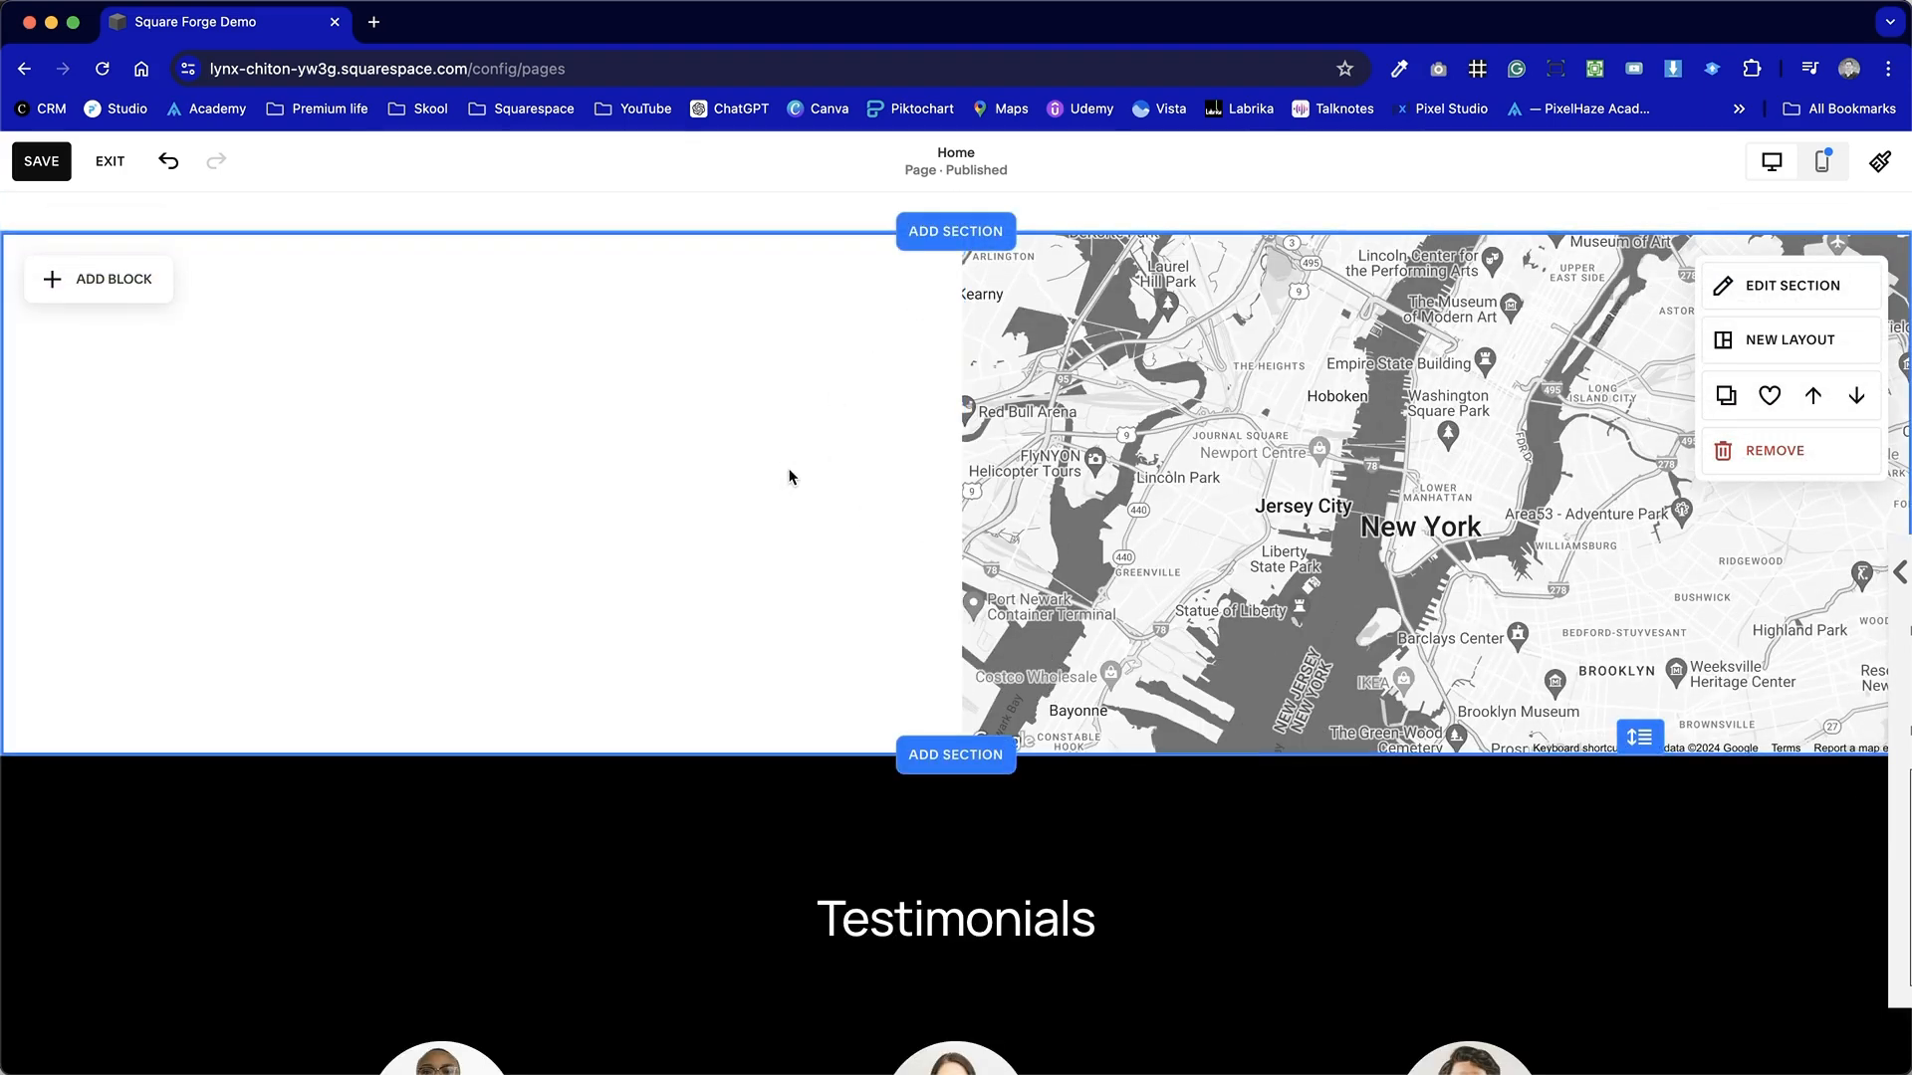
# Copy the lorem ipsum paragraph from the section above.
pyautogui.scroll(2, 790, 477)
pyautogui.scroll(3, 790, 476)
pyautogui.scroll(-2, 789, 474)
pyautogui.scroll(2, 789, 474)
pyautogui.doubleClick(877, 349)
pyautogui.tripleClick(885, 354)
pyautogui.press('super+c')
pyautogui.click(638, 790)
pyautogui.scroll(-2, 638, 790)
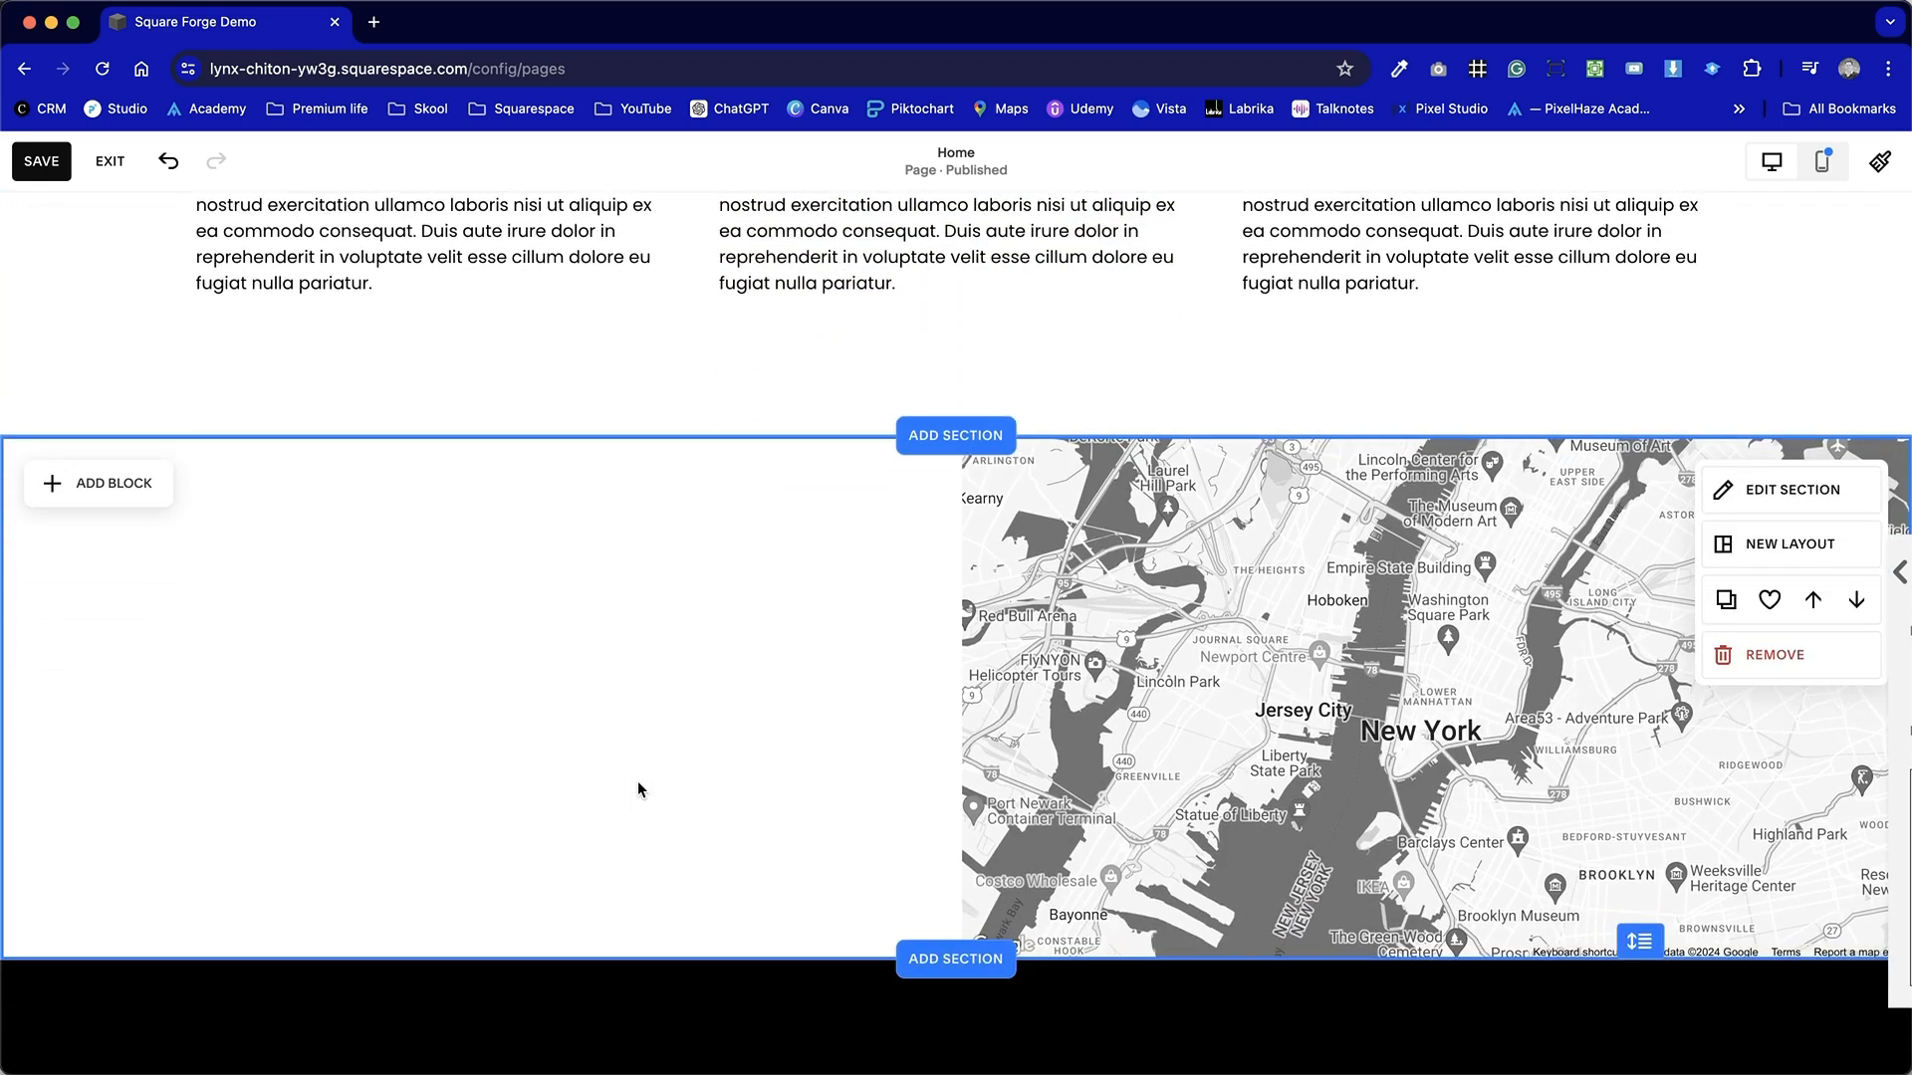
# Add a Text block on the left and paste the copied paragraph into it.
pyautogui.click(99, 485)
pyautogui.click(117, 626)
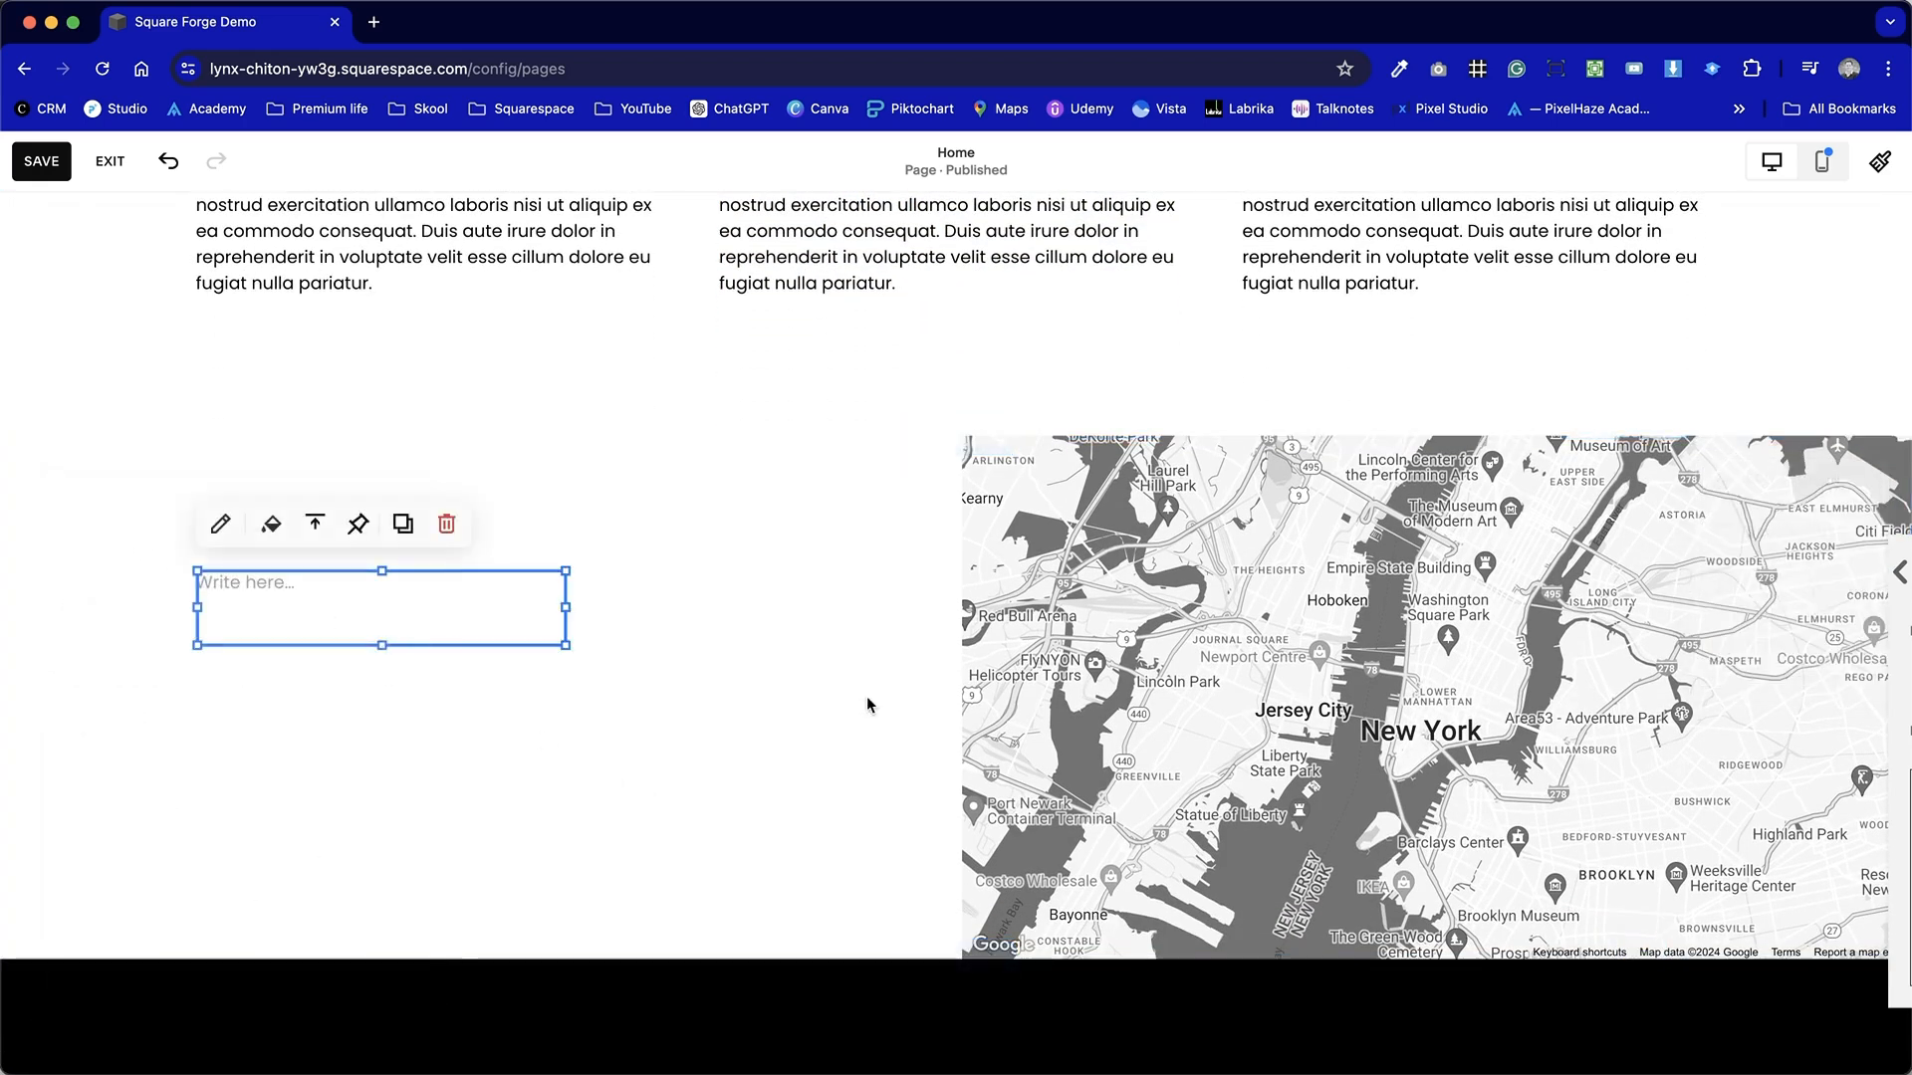
pyautogui.click(335, 593)
pyautogui.press('super+v')
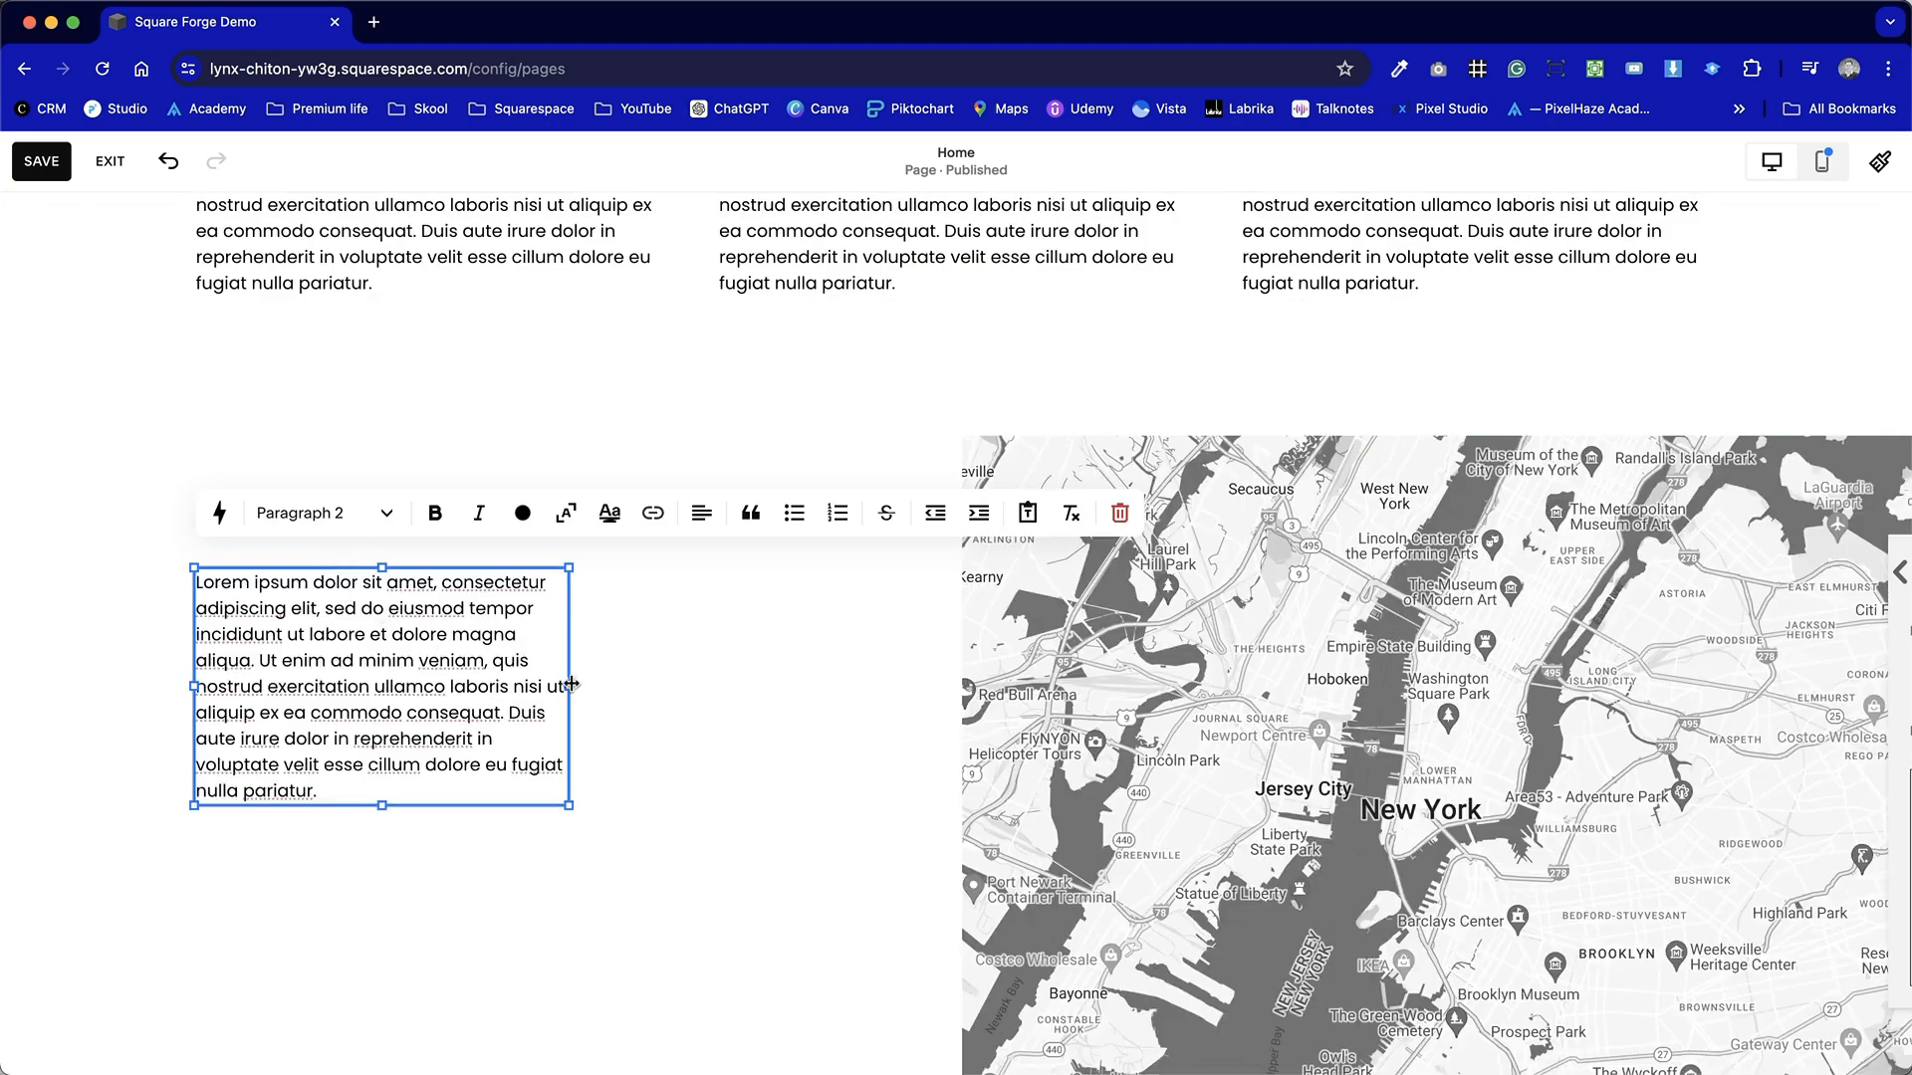
# Widen the text block to fill the section's left half beside the map.
pyautogui.moveTo(621, 683); pyautogui.dragTo(584, 619)
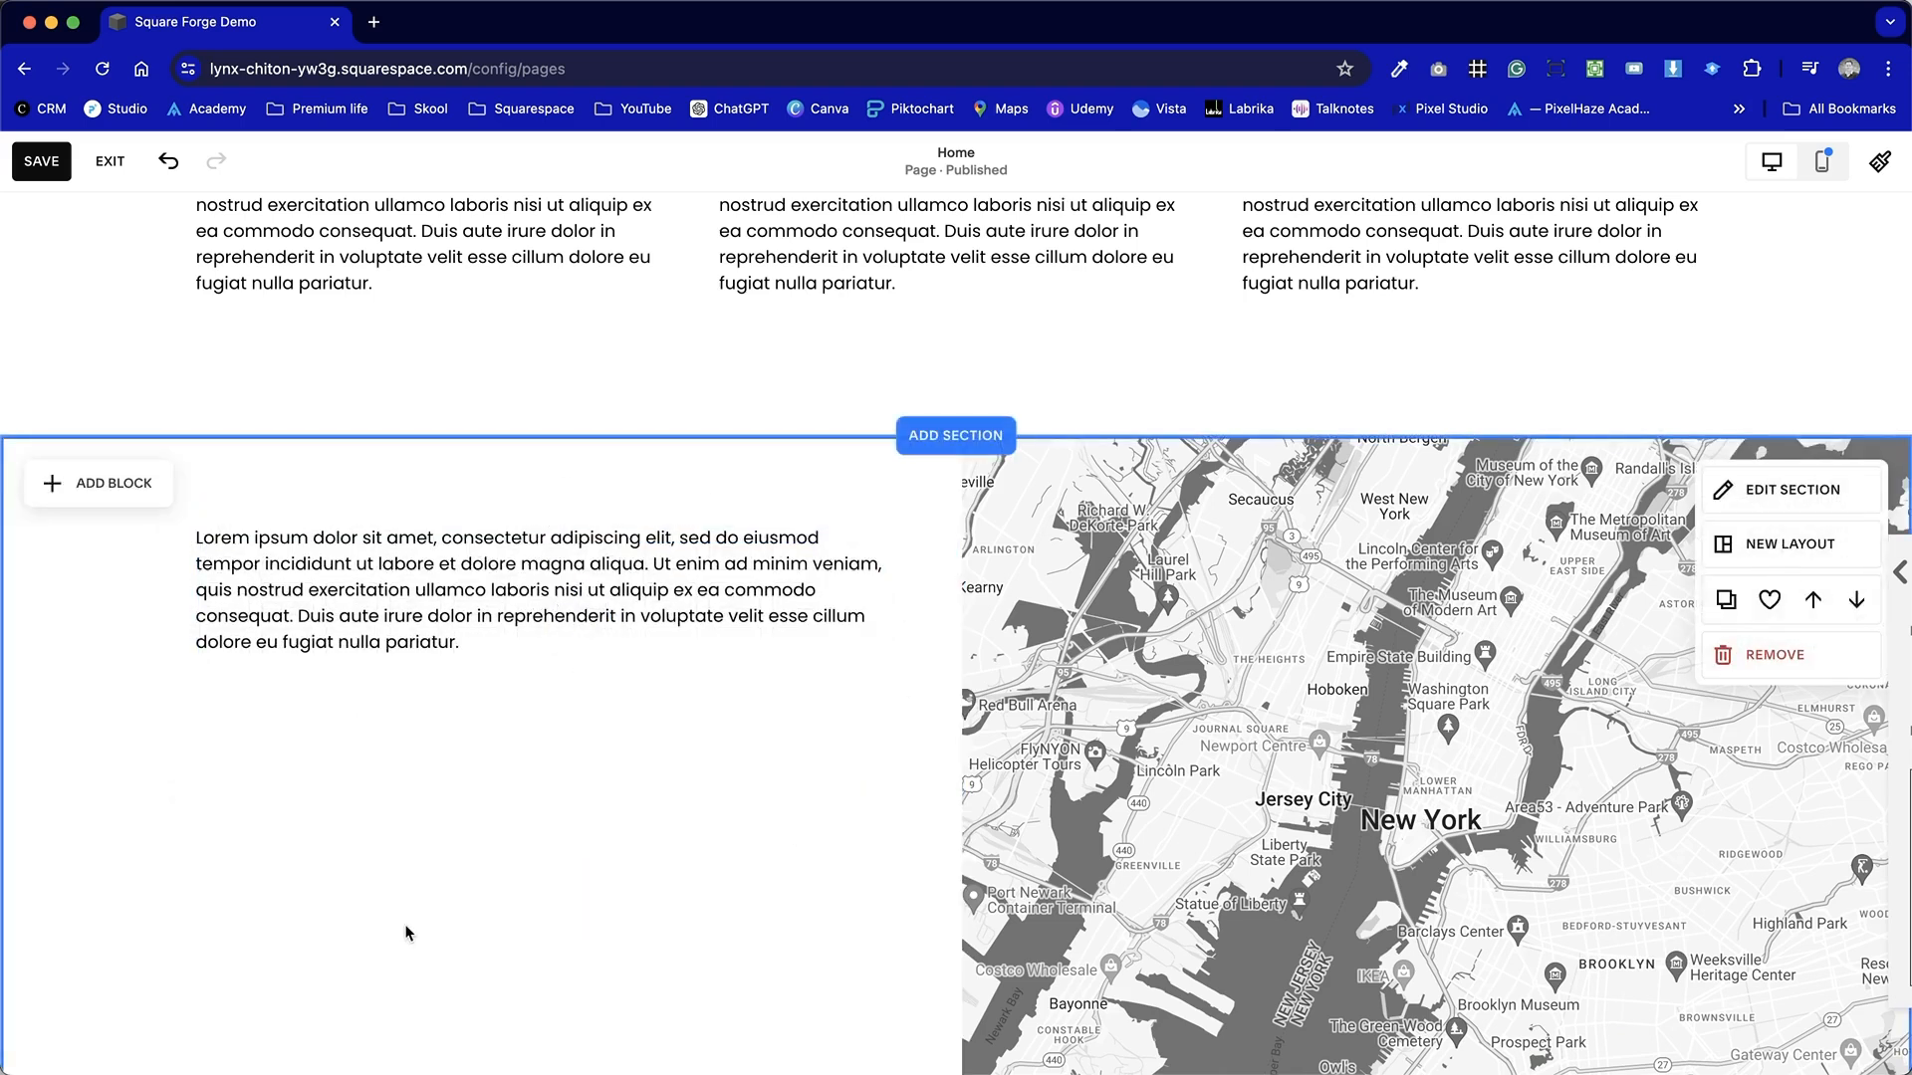
pyautogui.click(889, 642)
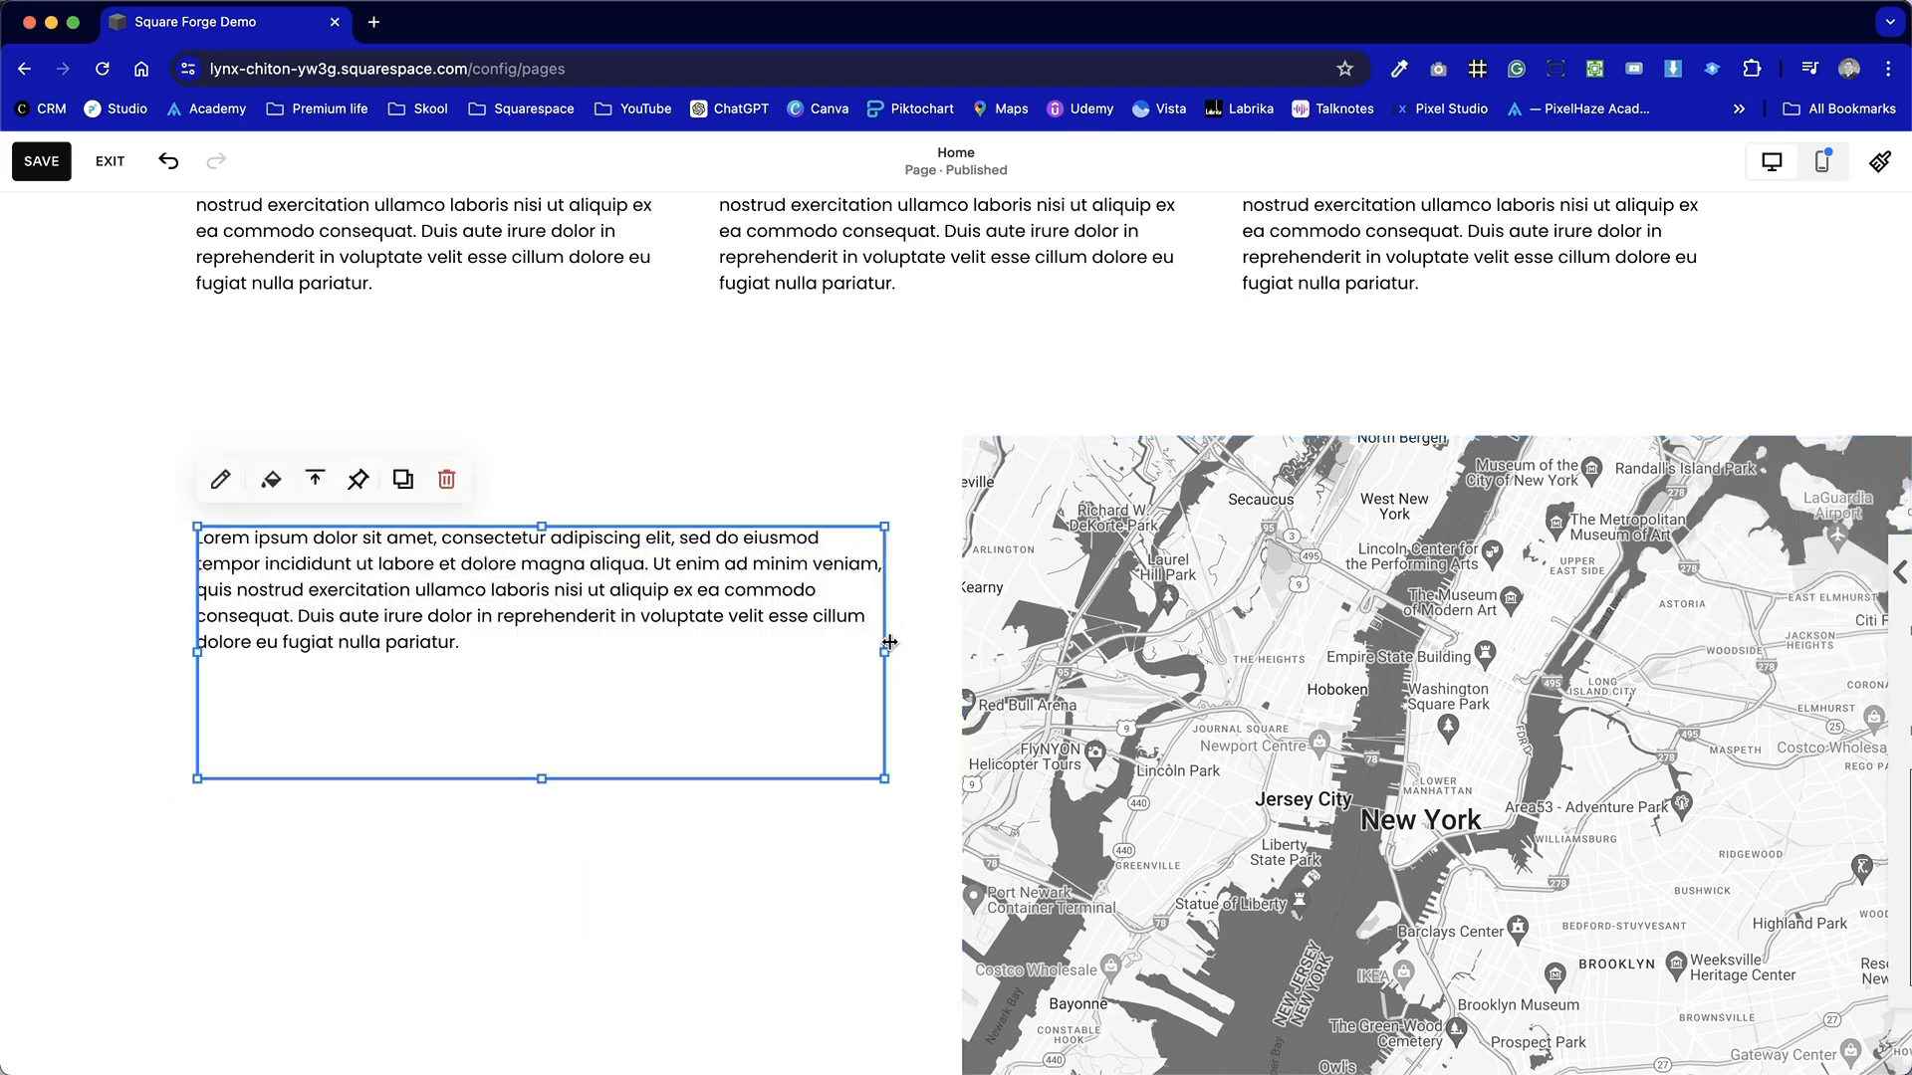
# Insert a new first line reading "Contact Us" above the paragraph.
pyautogui.doubleClick(642, 588)
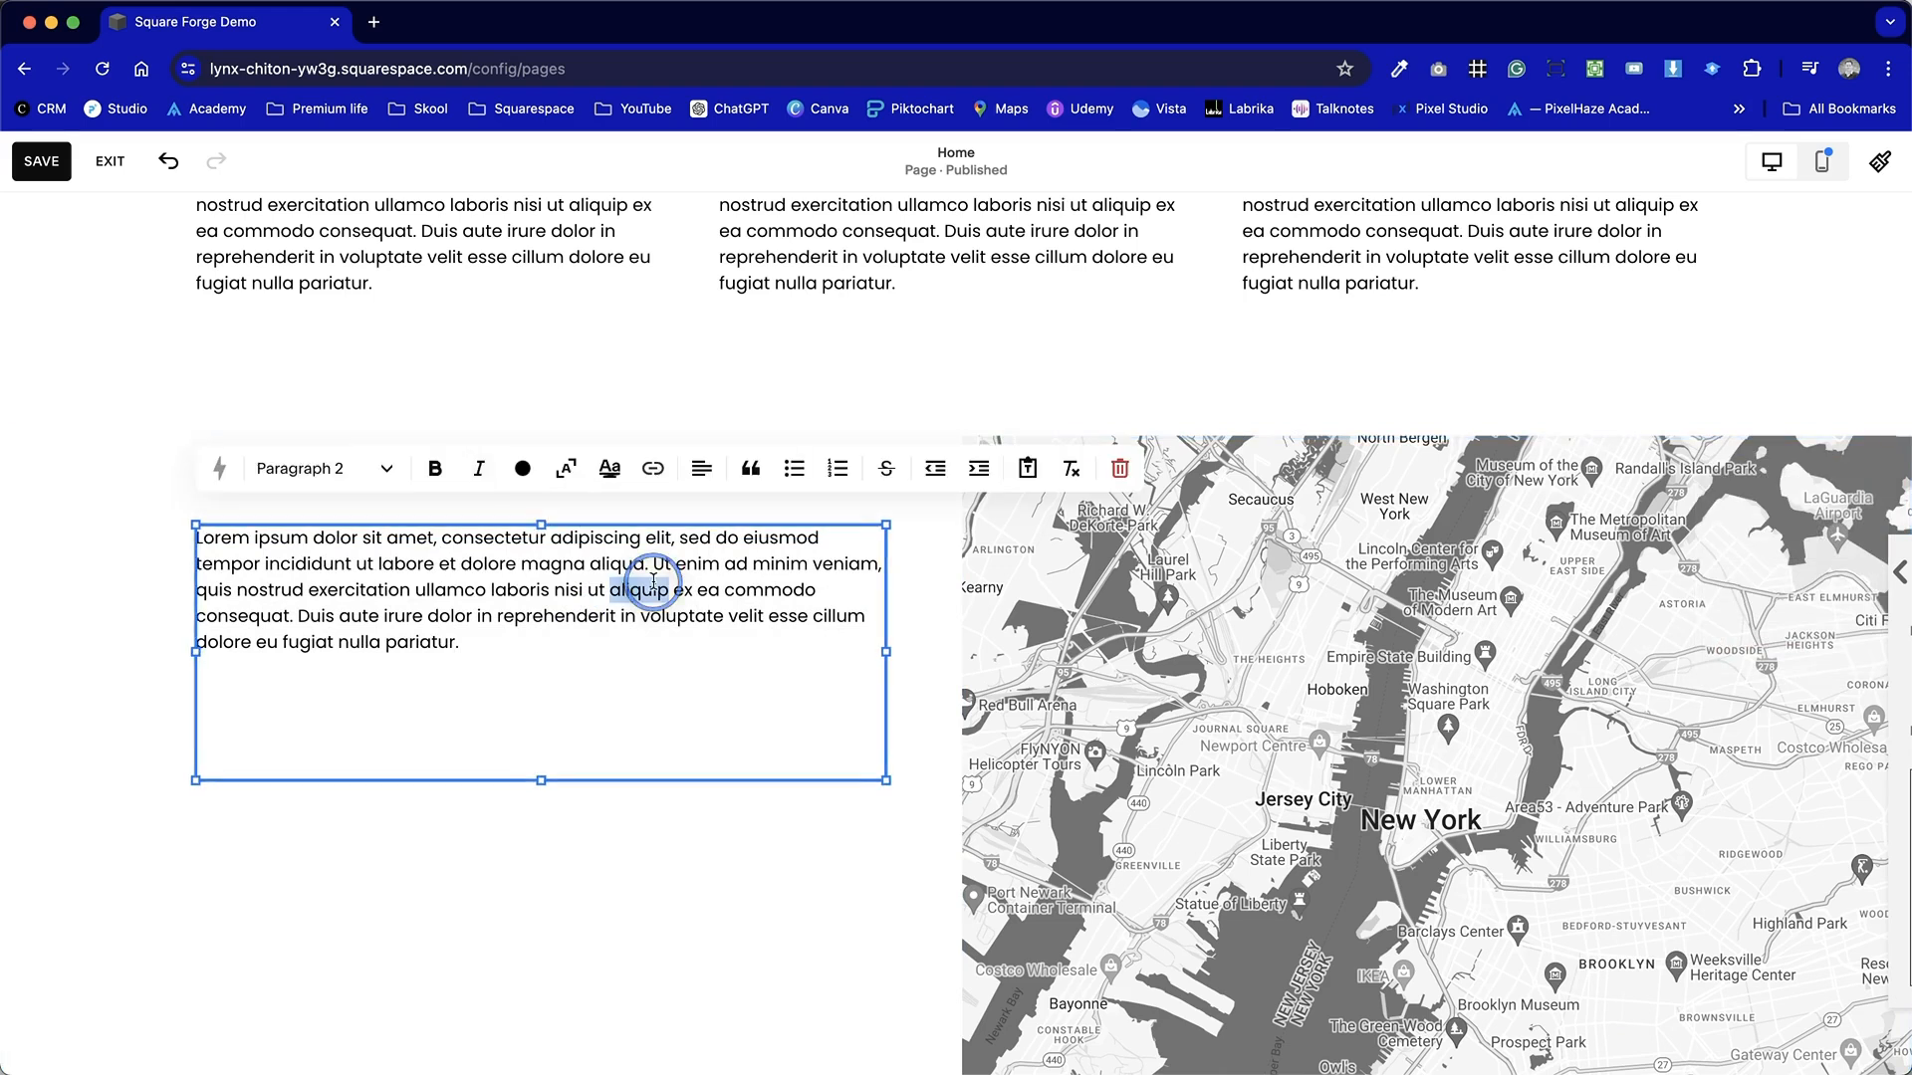
pyautogui.click(206, 533)
pyautogui.click(257, 537)
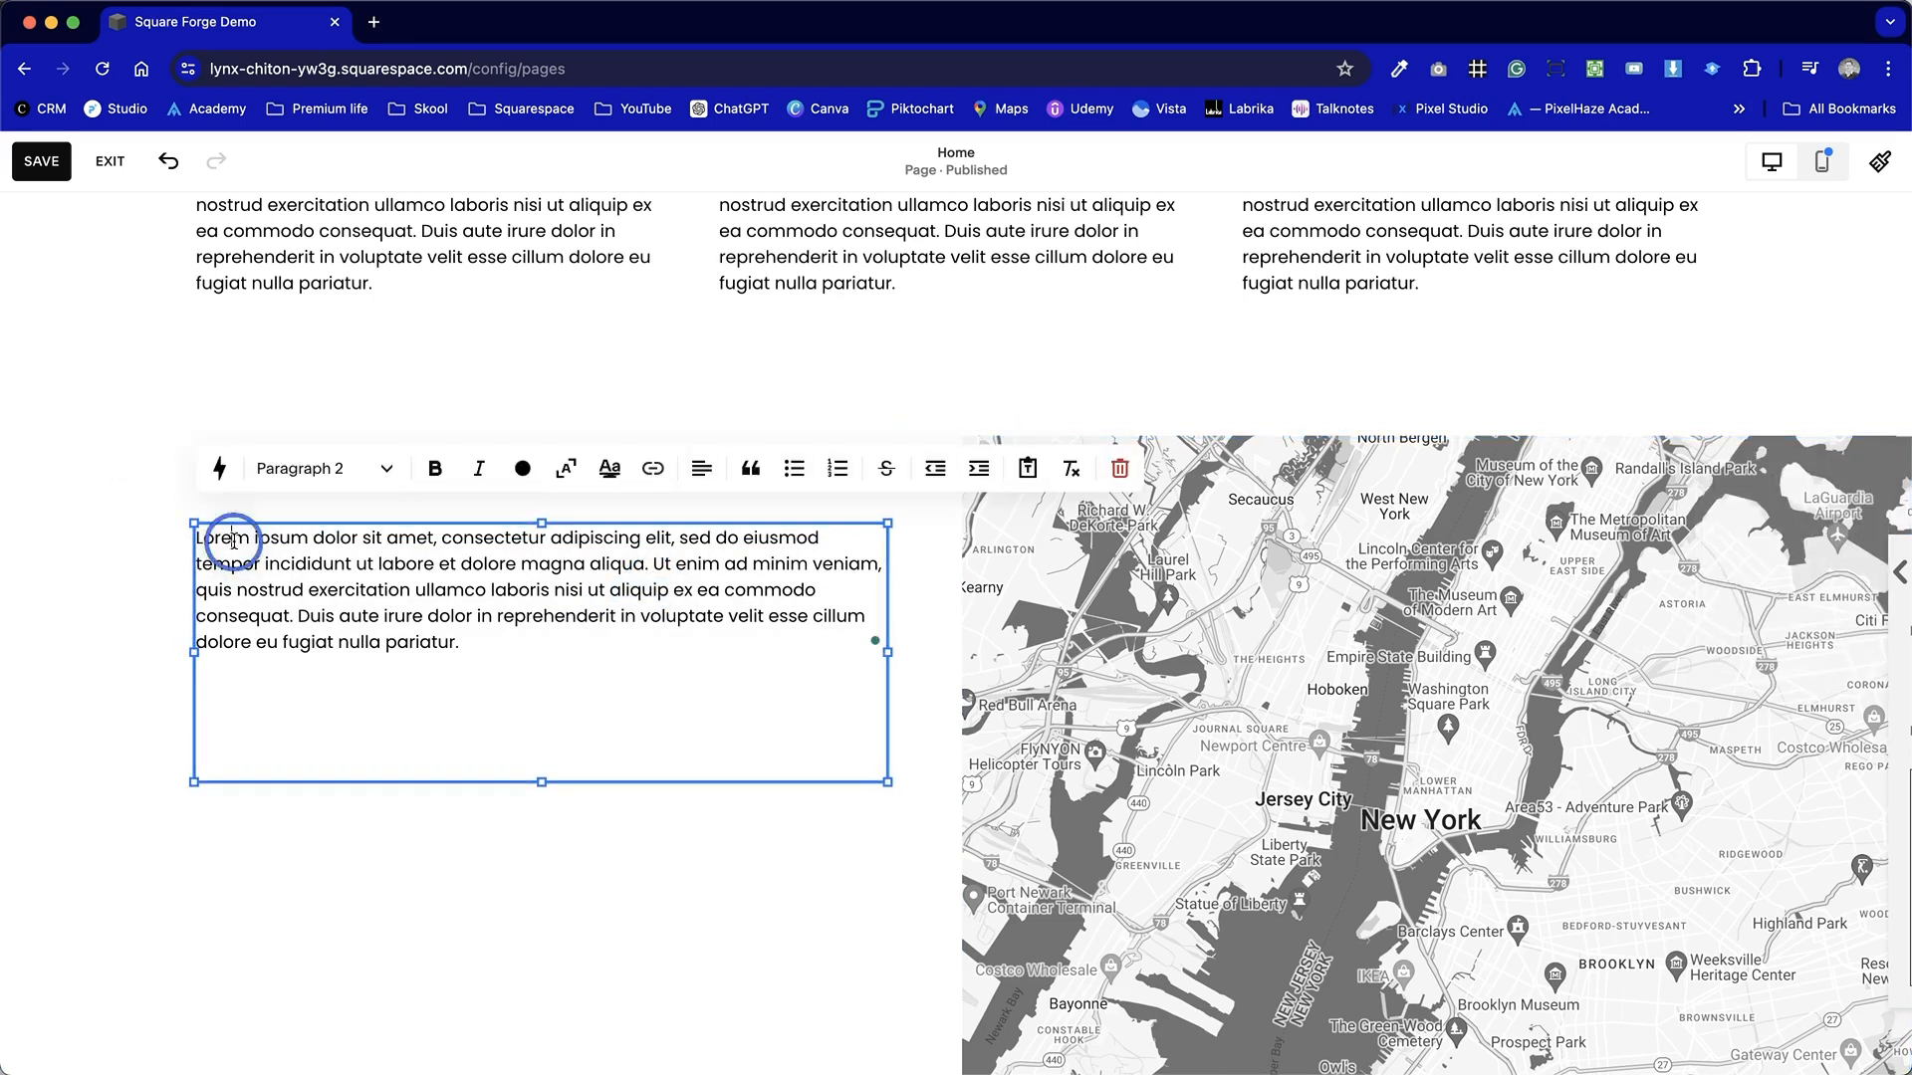
pyautogui.write('Contact Us')
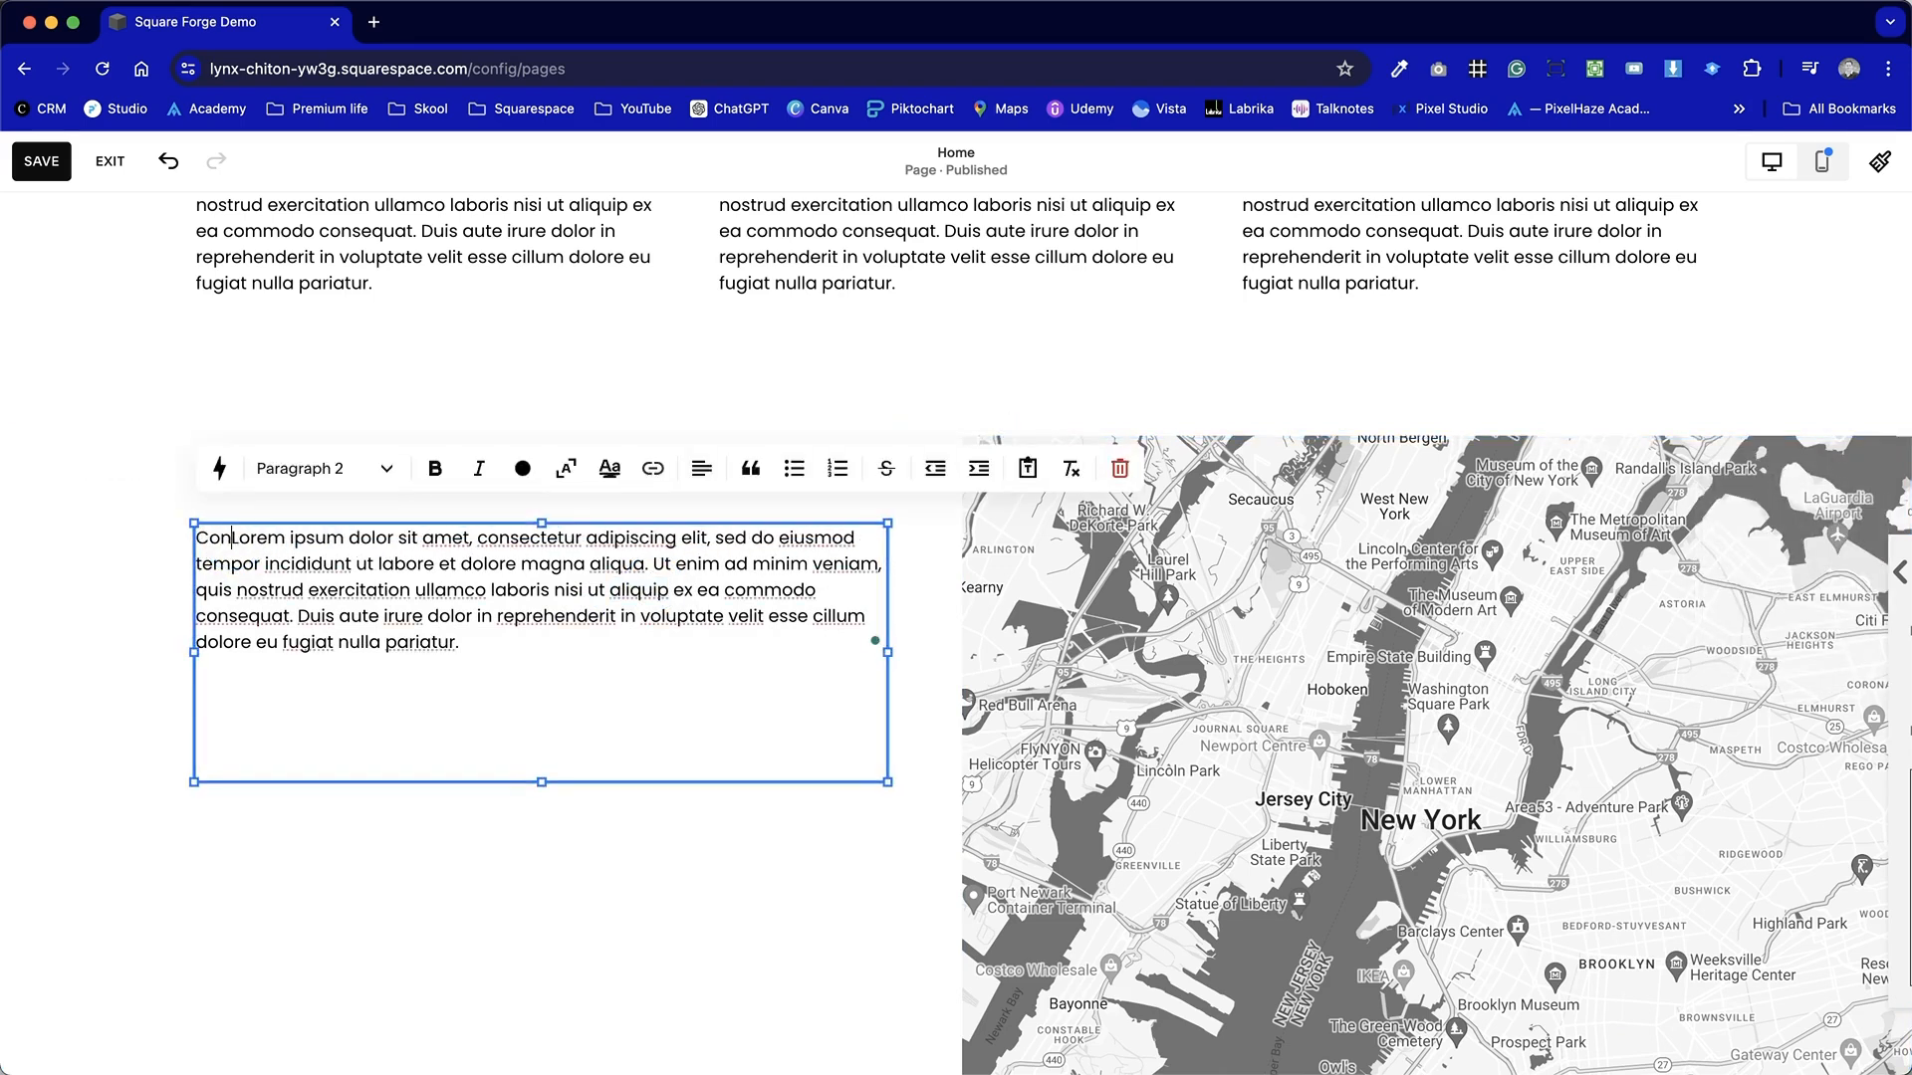
pyautogui.press('Return')
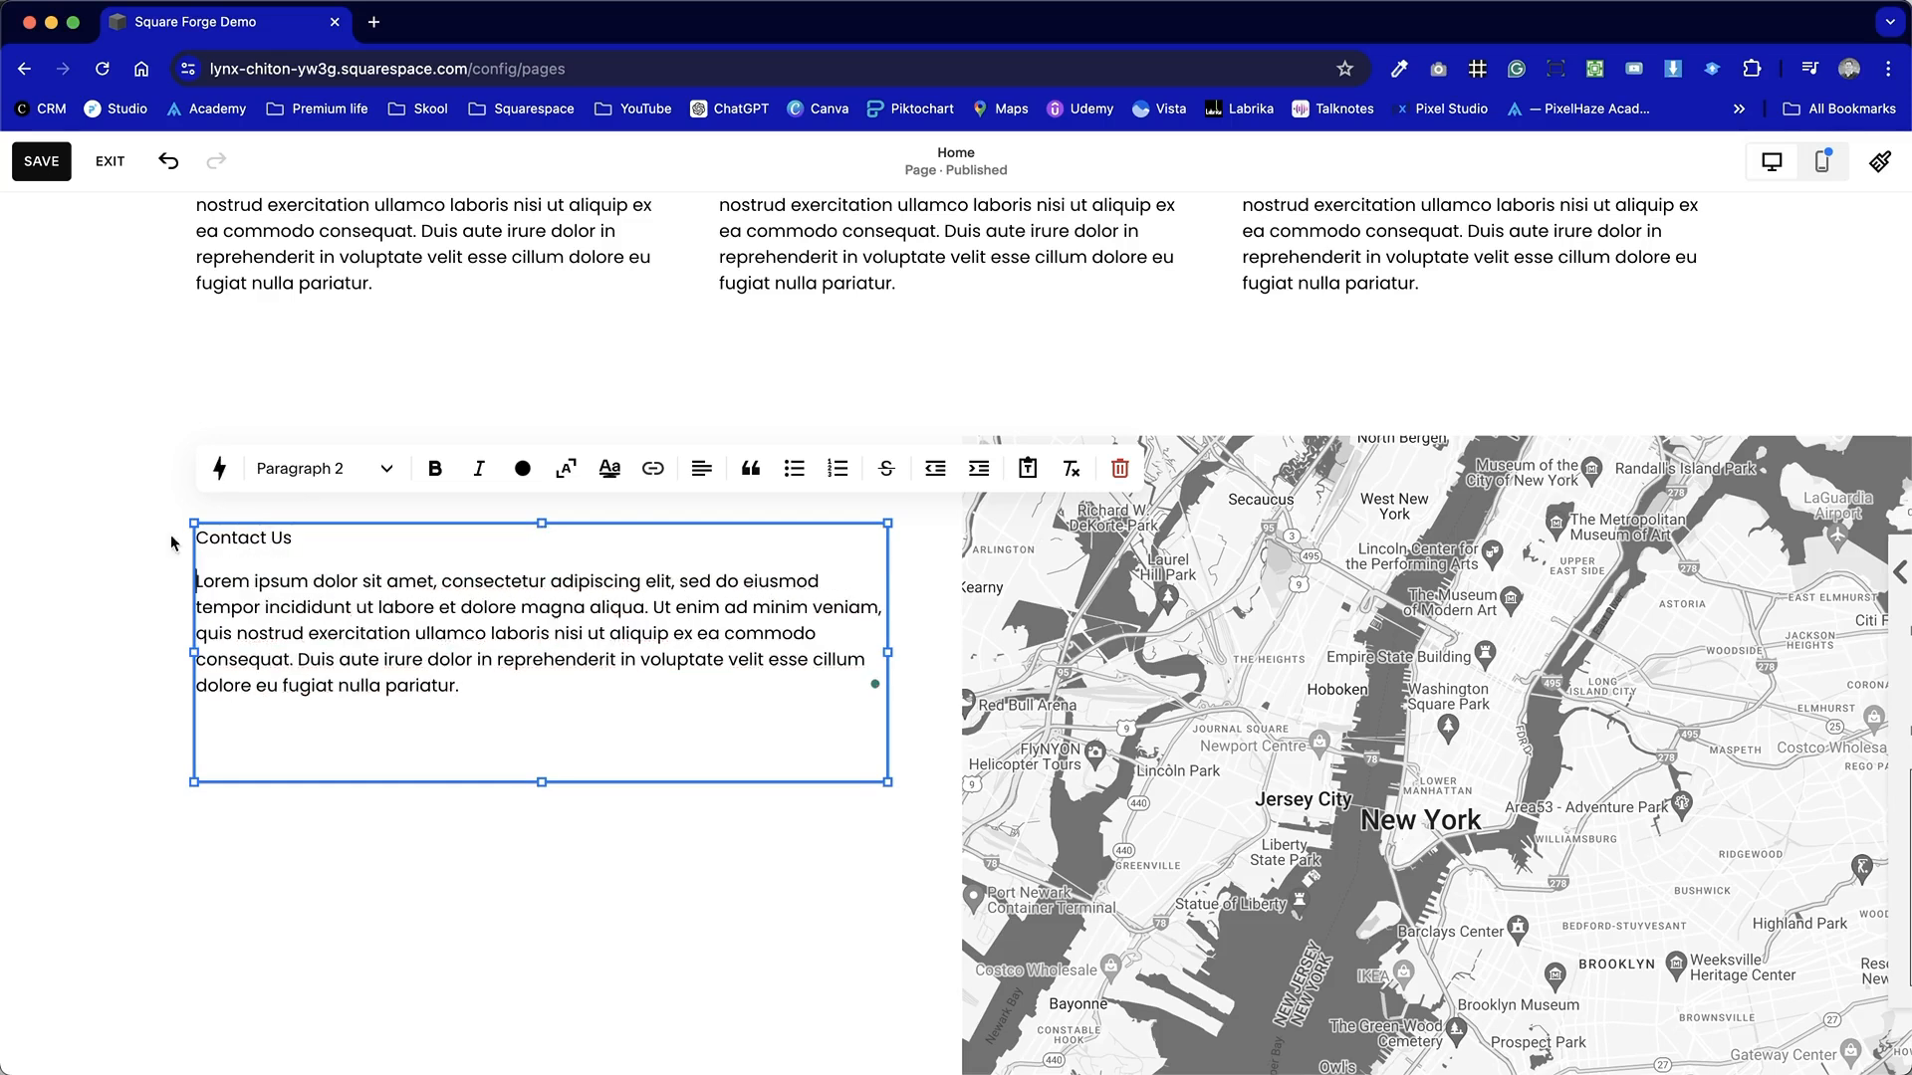
# Format the "Contact Us" line as Heading 3.
pyautogui.click(324, 468)
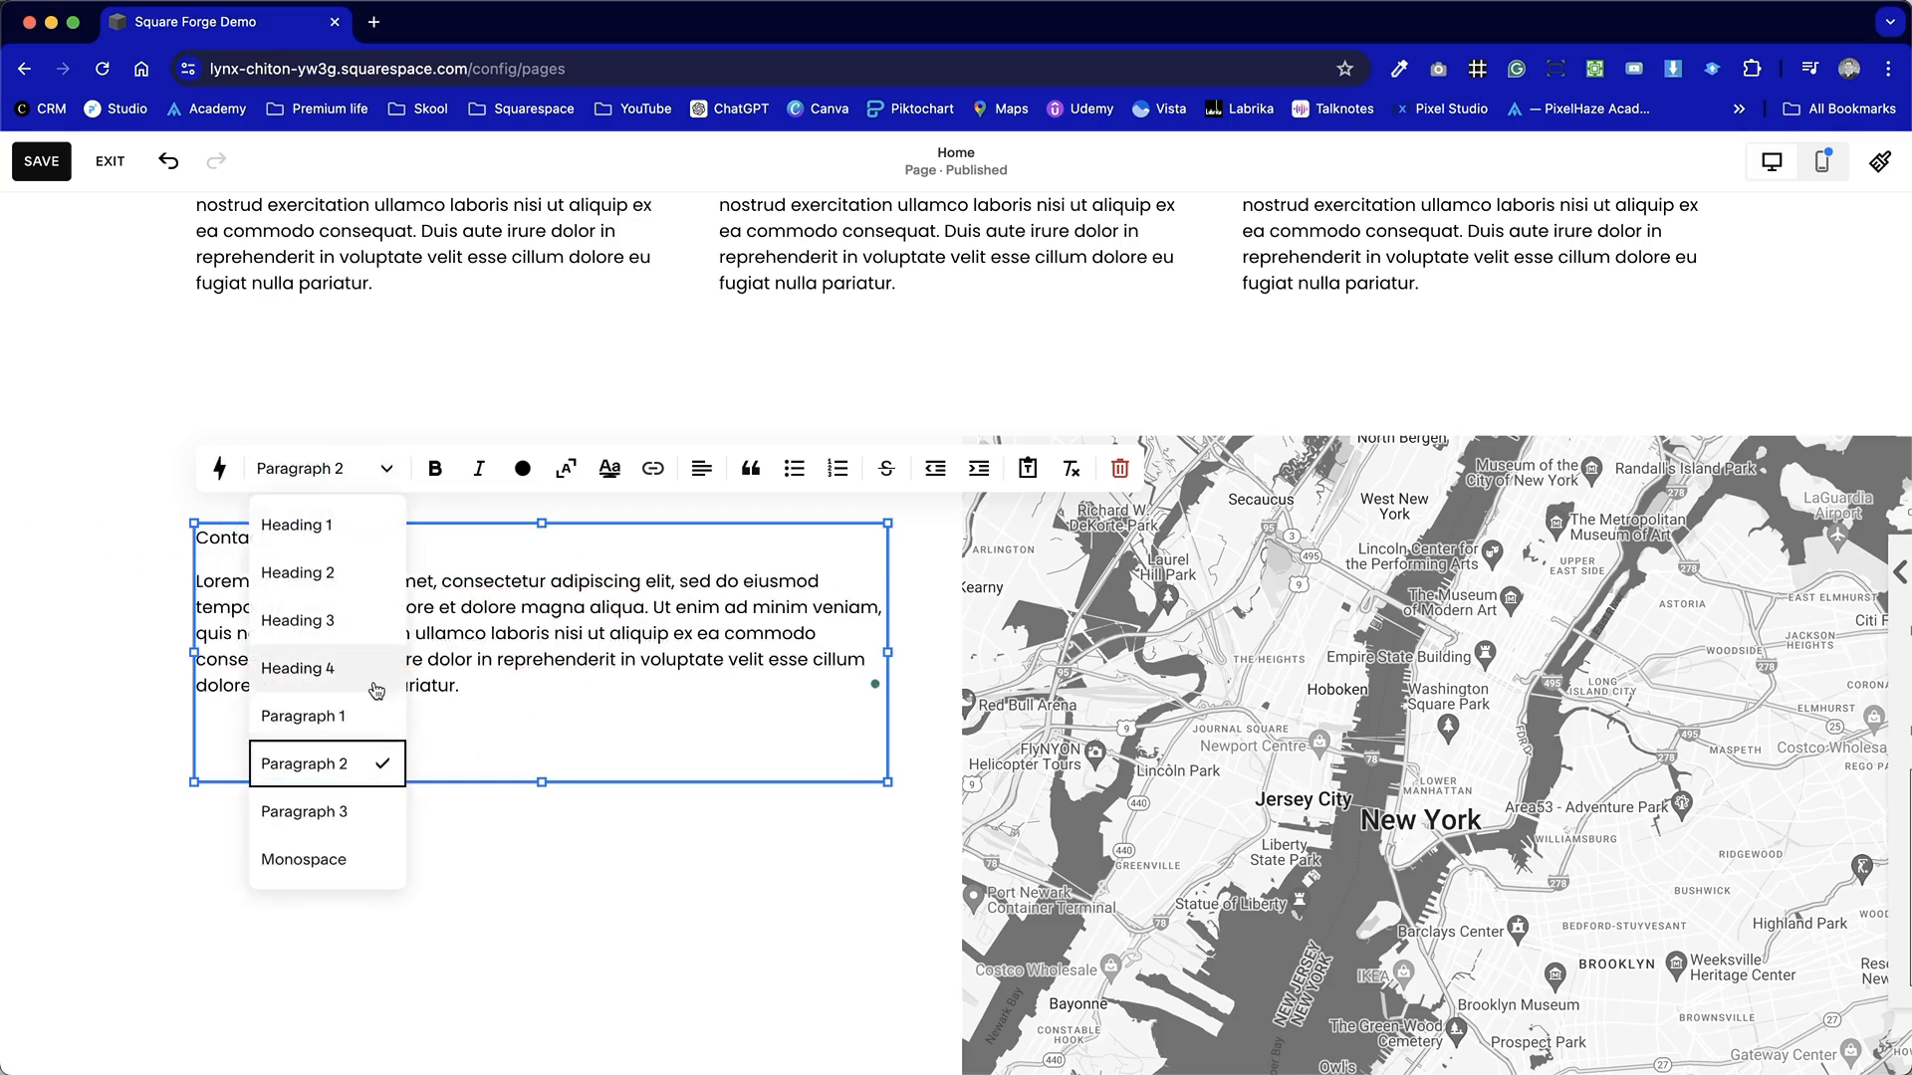
pyautogui.click(347, 617)
pyautogui.click(342, 854)
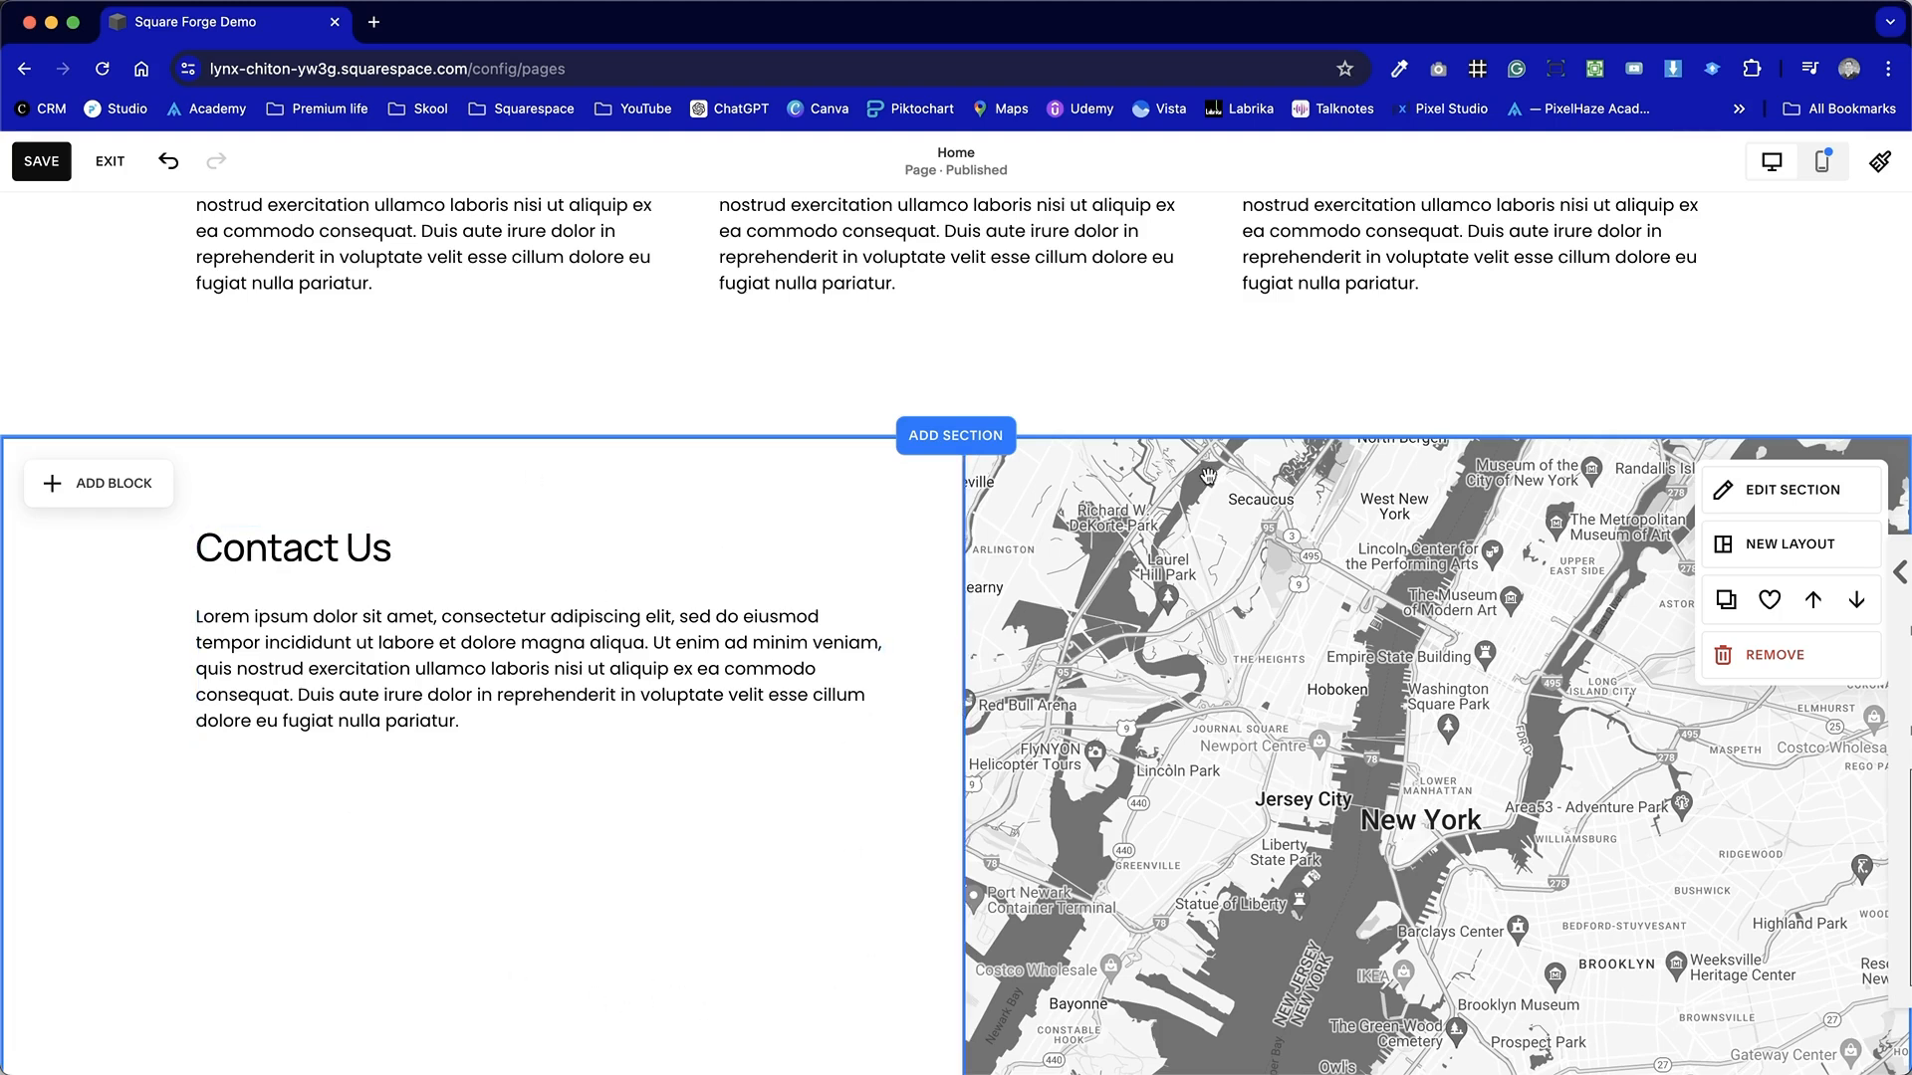
pyautogui.scroll(-2, 597, 697)
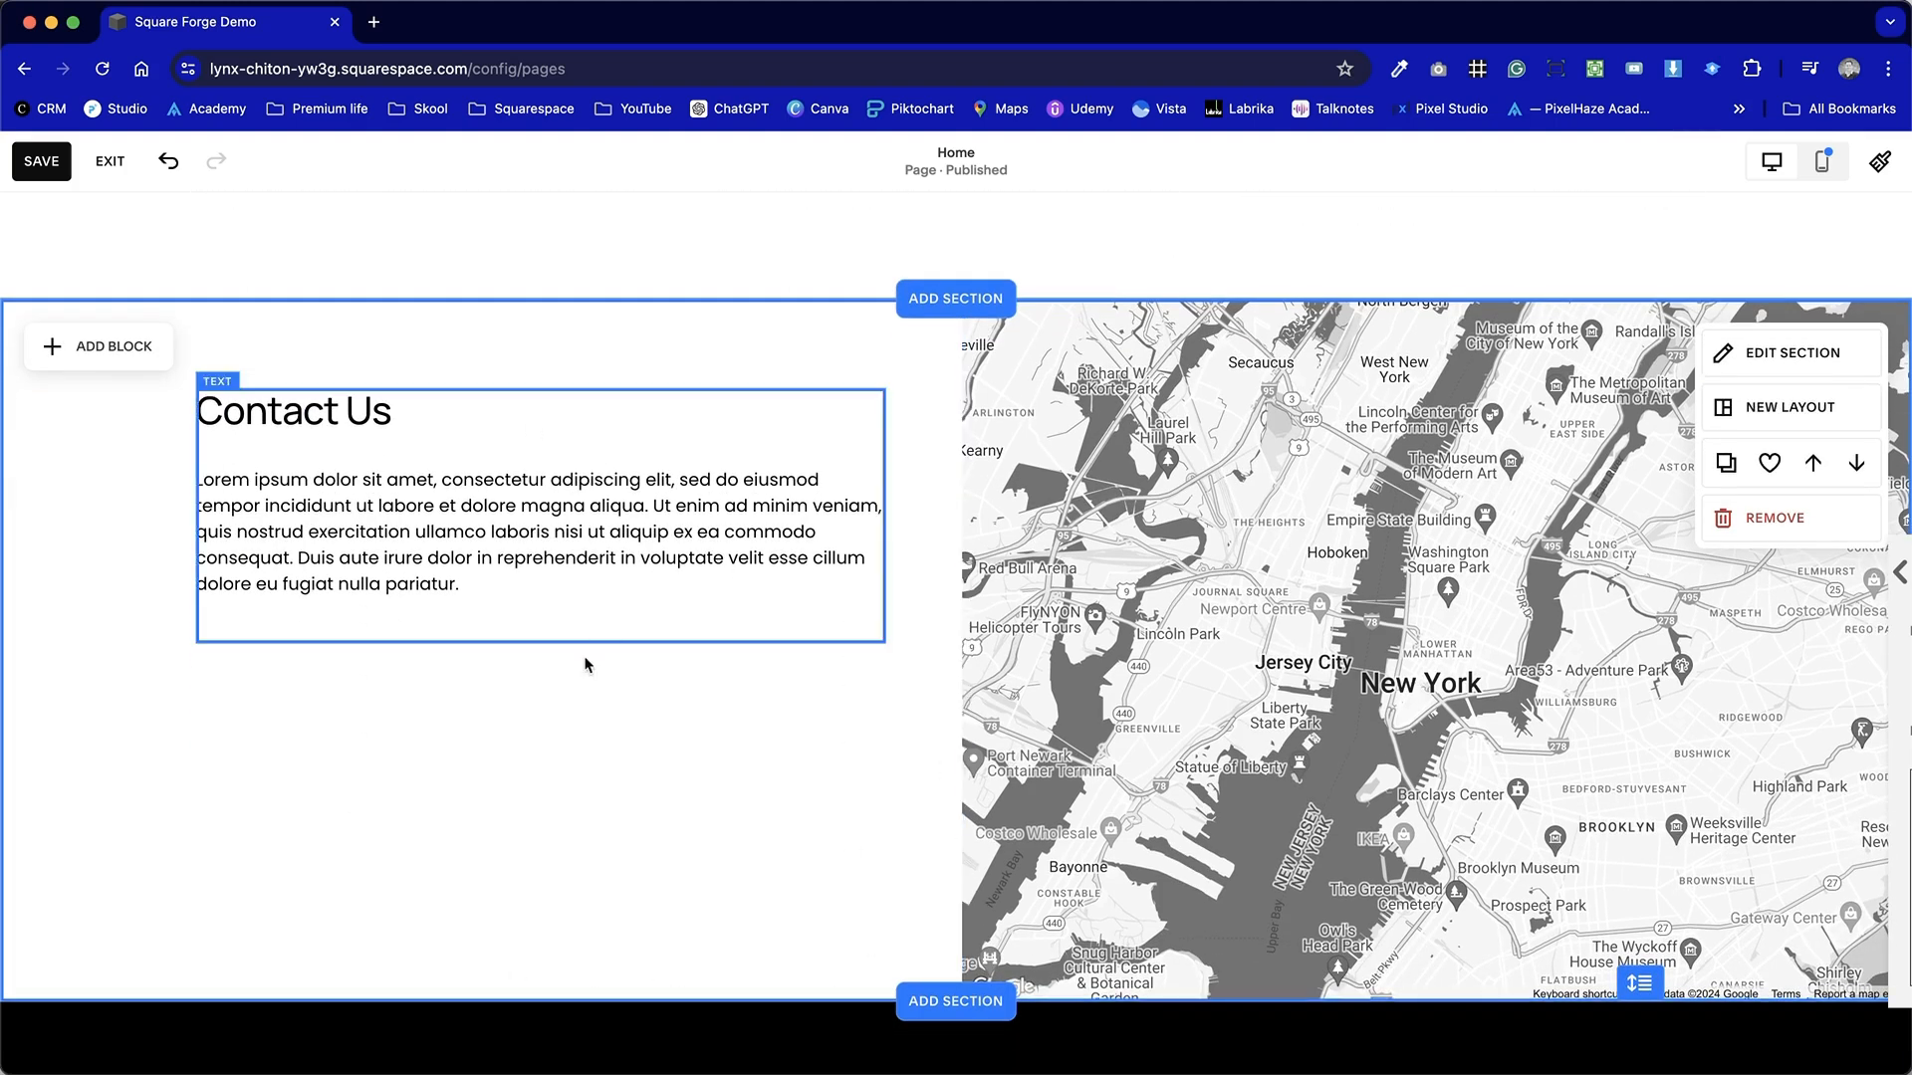
pyautogui.click(87, 347)
pyautogui.click(180, 535)
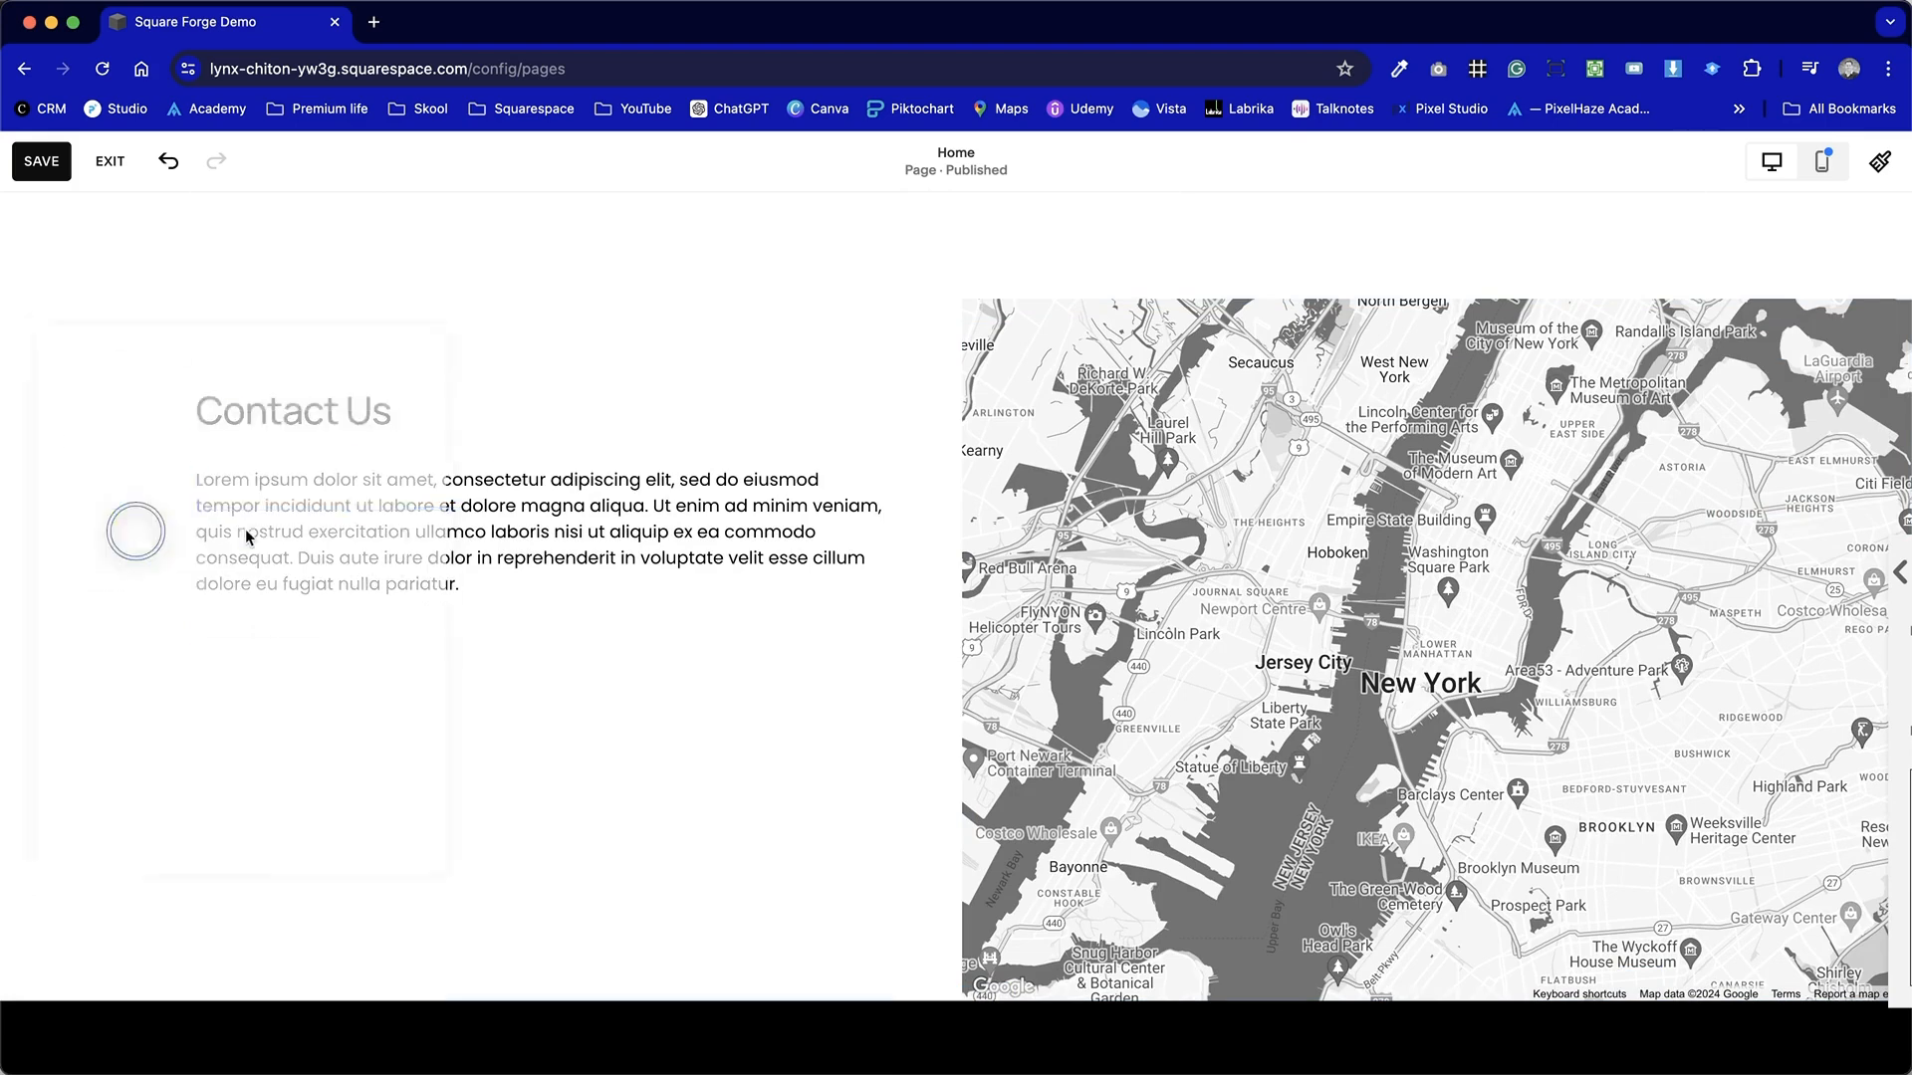
pyautogui.moveTo(398, 444); pyautogui.dragTo(386, 687)
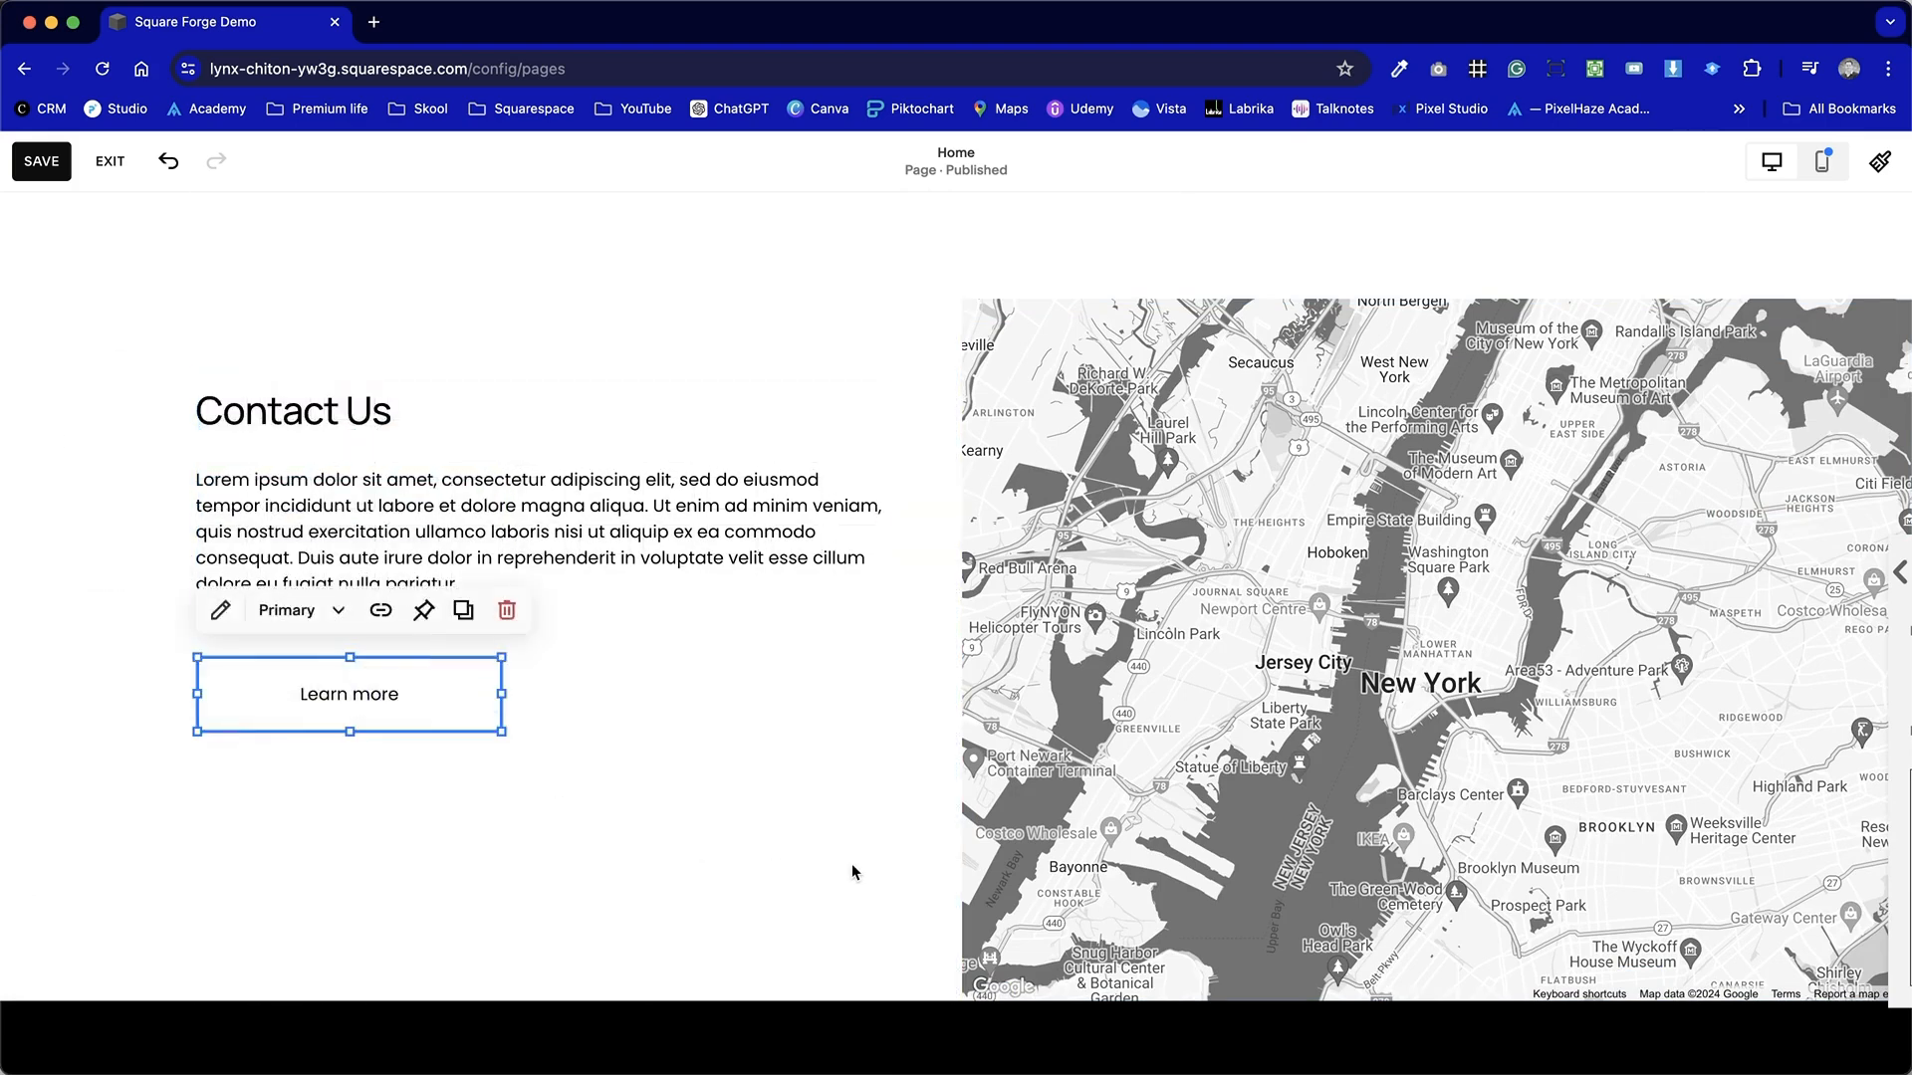
pyautogui.click(504, 611)
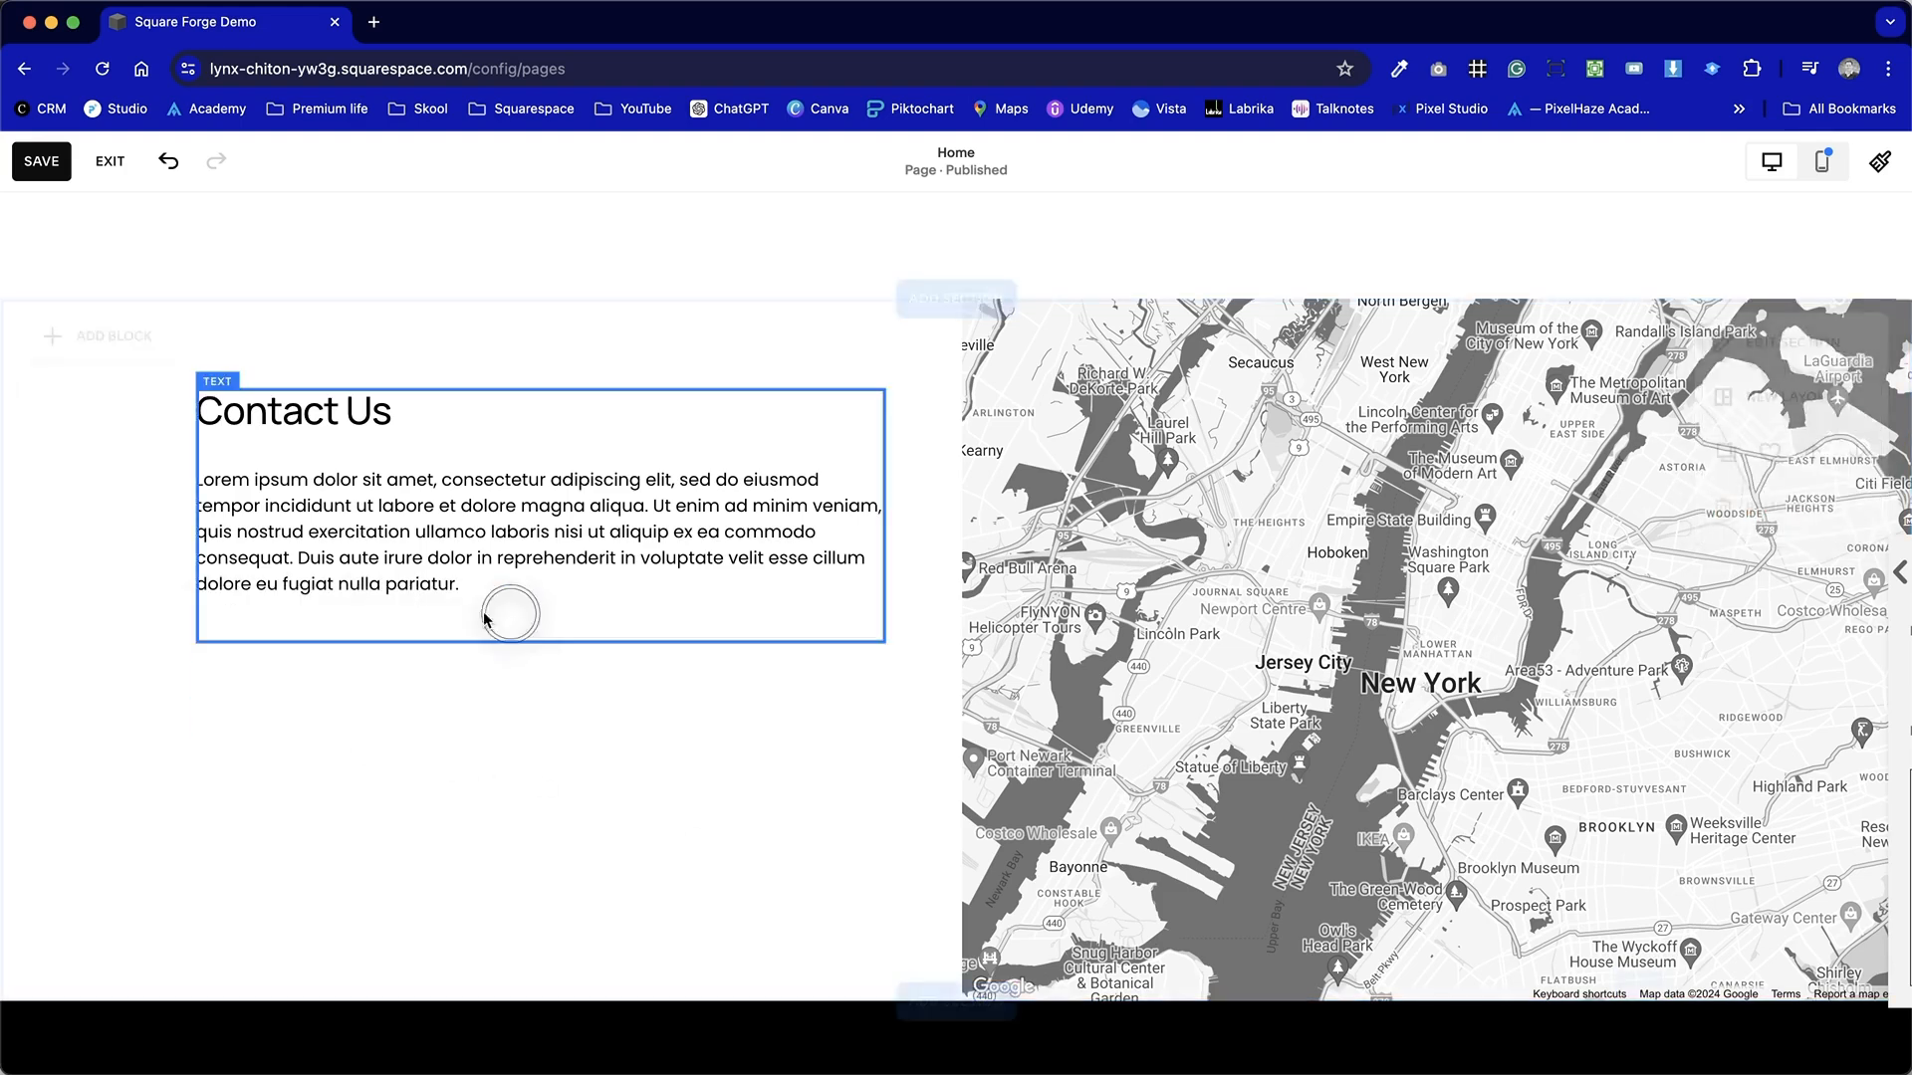
# Add a Form block below the text and widen it to match the text block.
pyautogui.click(97, 343)
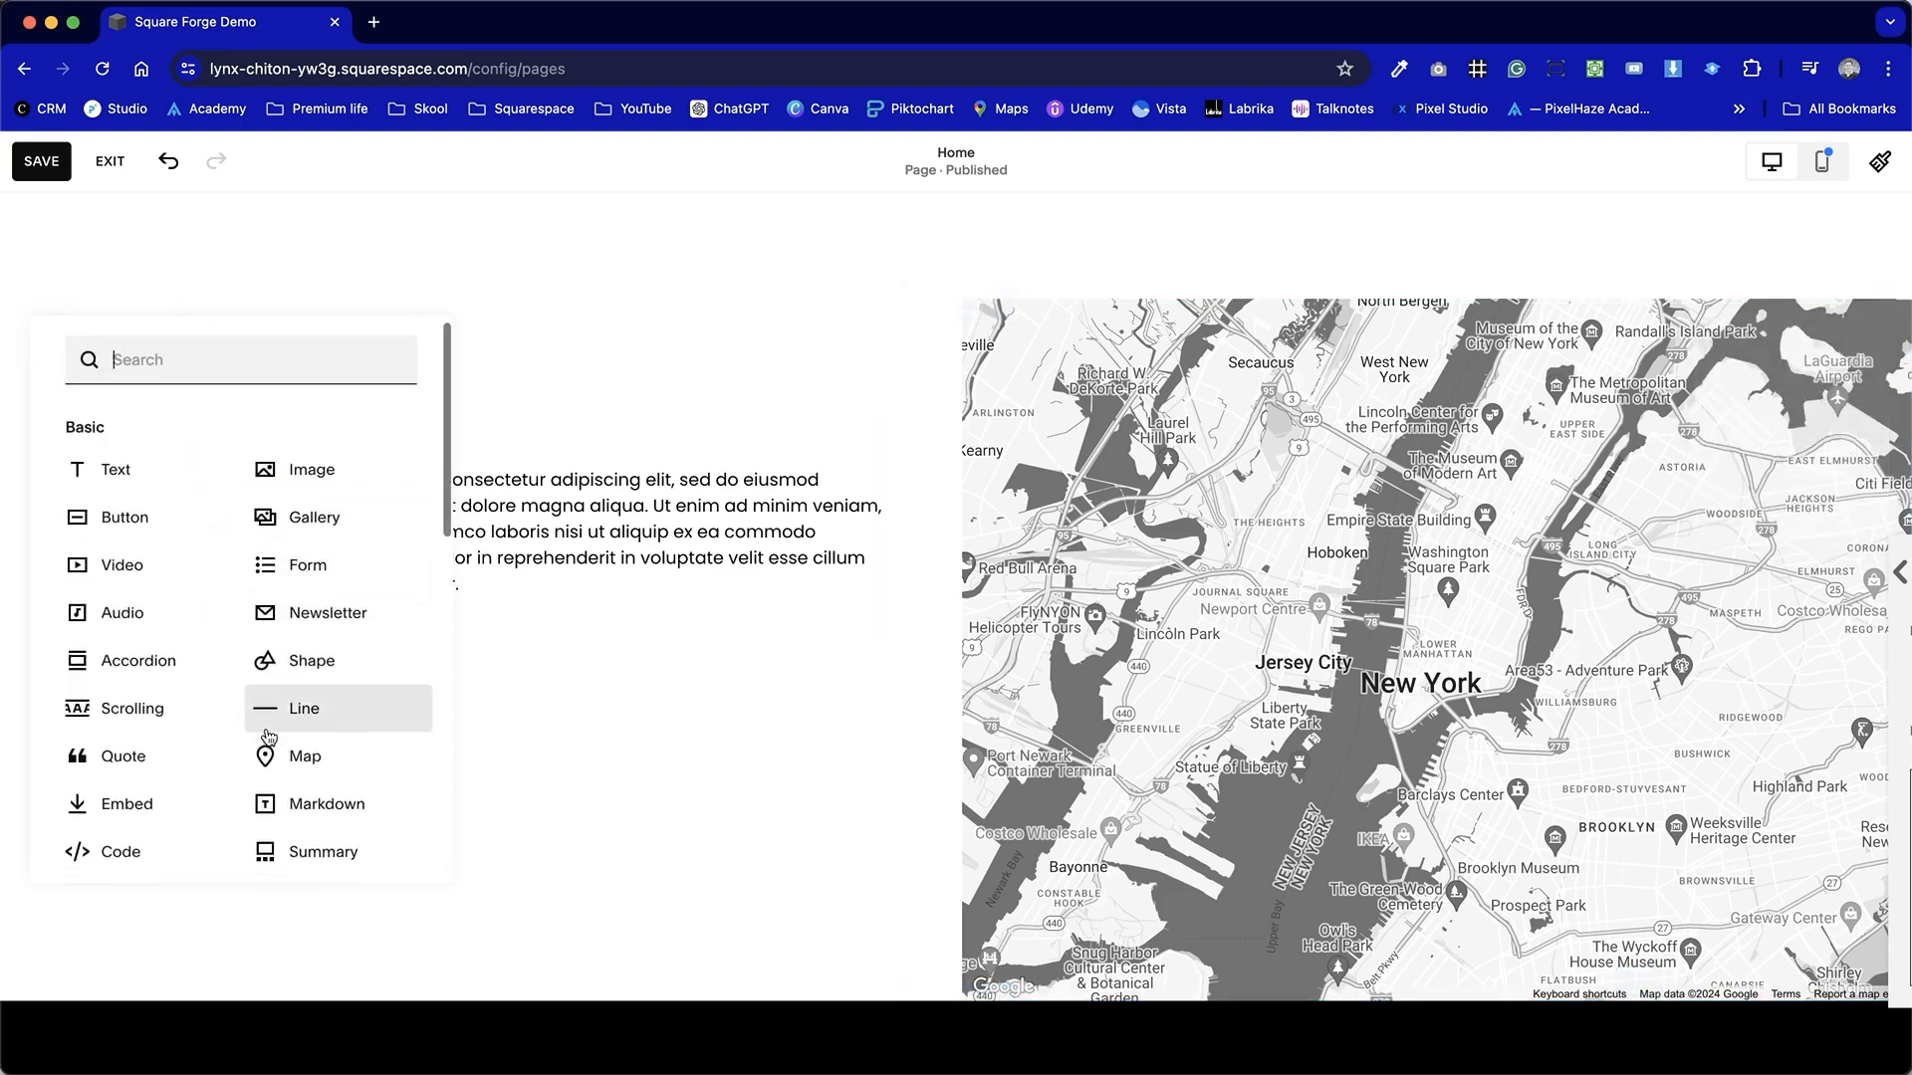
pyautogui.scroll(-2, 265, 742)
pyautogui.click(359, 430)
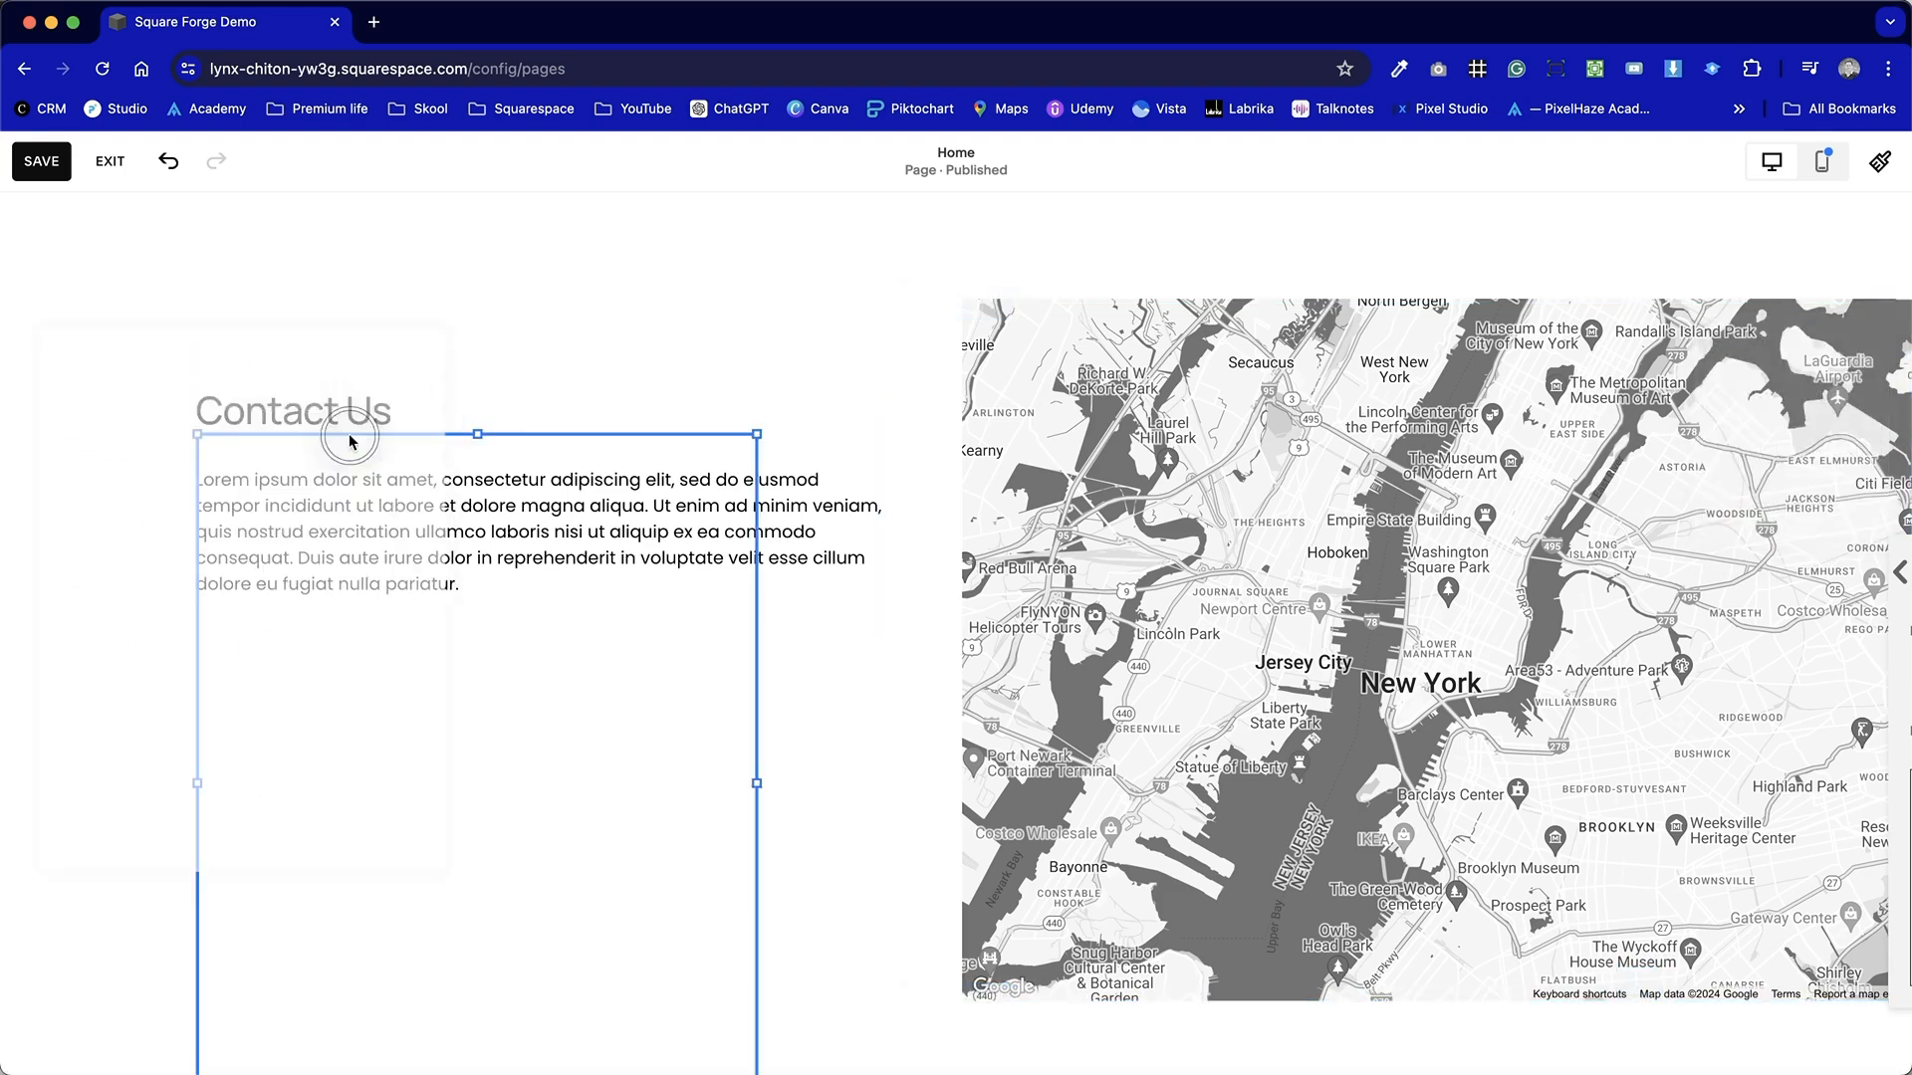
pyautogui.scroll(-2, 471, 618)
pyautogui.moveTo(485, 558); pyautogui.dragTo(508, 796)
pyautogui.moveTo(756, 837); pyautogui.dragTo(889, 827)
pyautogui.click(952, 956)
# Delete the paragraph's text after "consectetur adipiscing elit".
pyautogui.scroll(-1, 952, 958)
pyautogui.scroll(-1, 953, 958)
pyautogui.scroll(3, 952, 957)
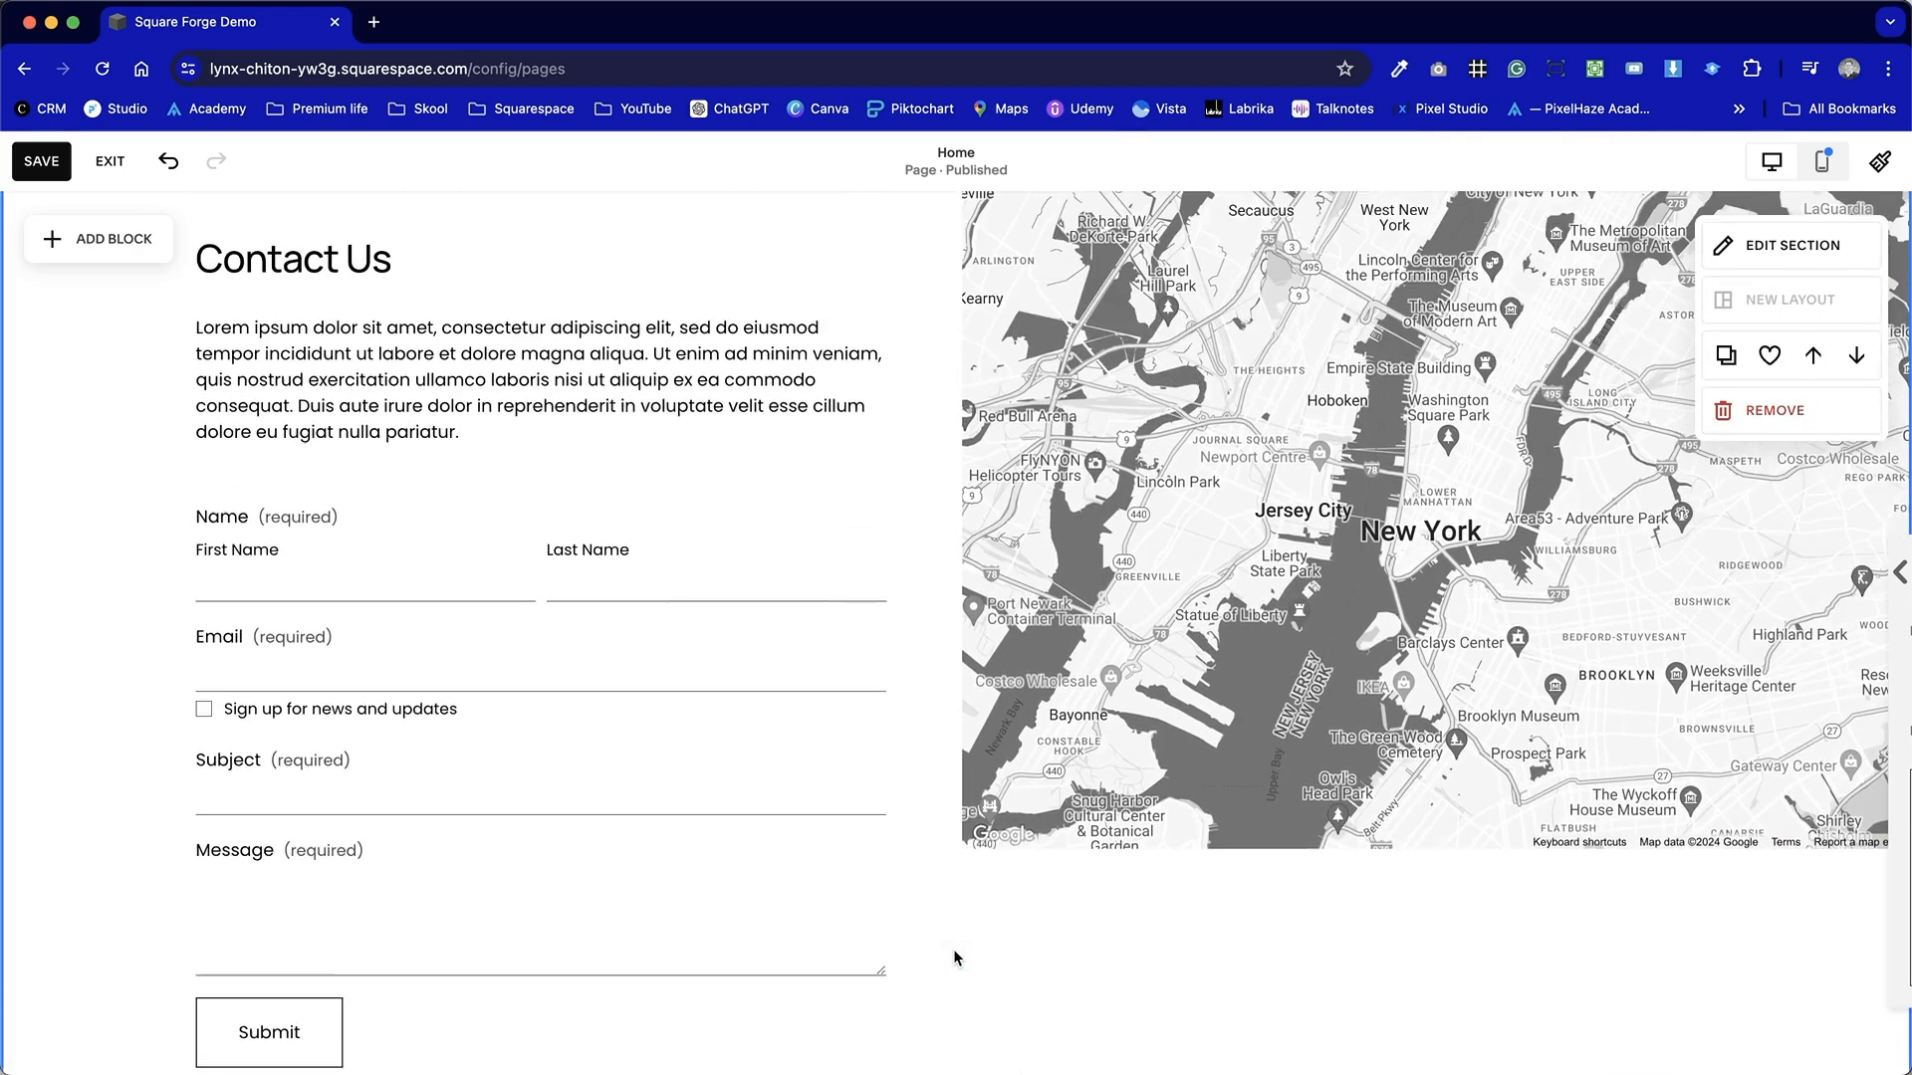
pyautogui.scroll(-3, 953, 958)
pyautogui.scroll(1, 953, 958)
pyautogui.click(519, 420)
pyautogui.moveTo(505, 438); pyautogui.dragTo(478, 400)
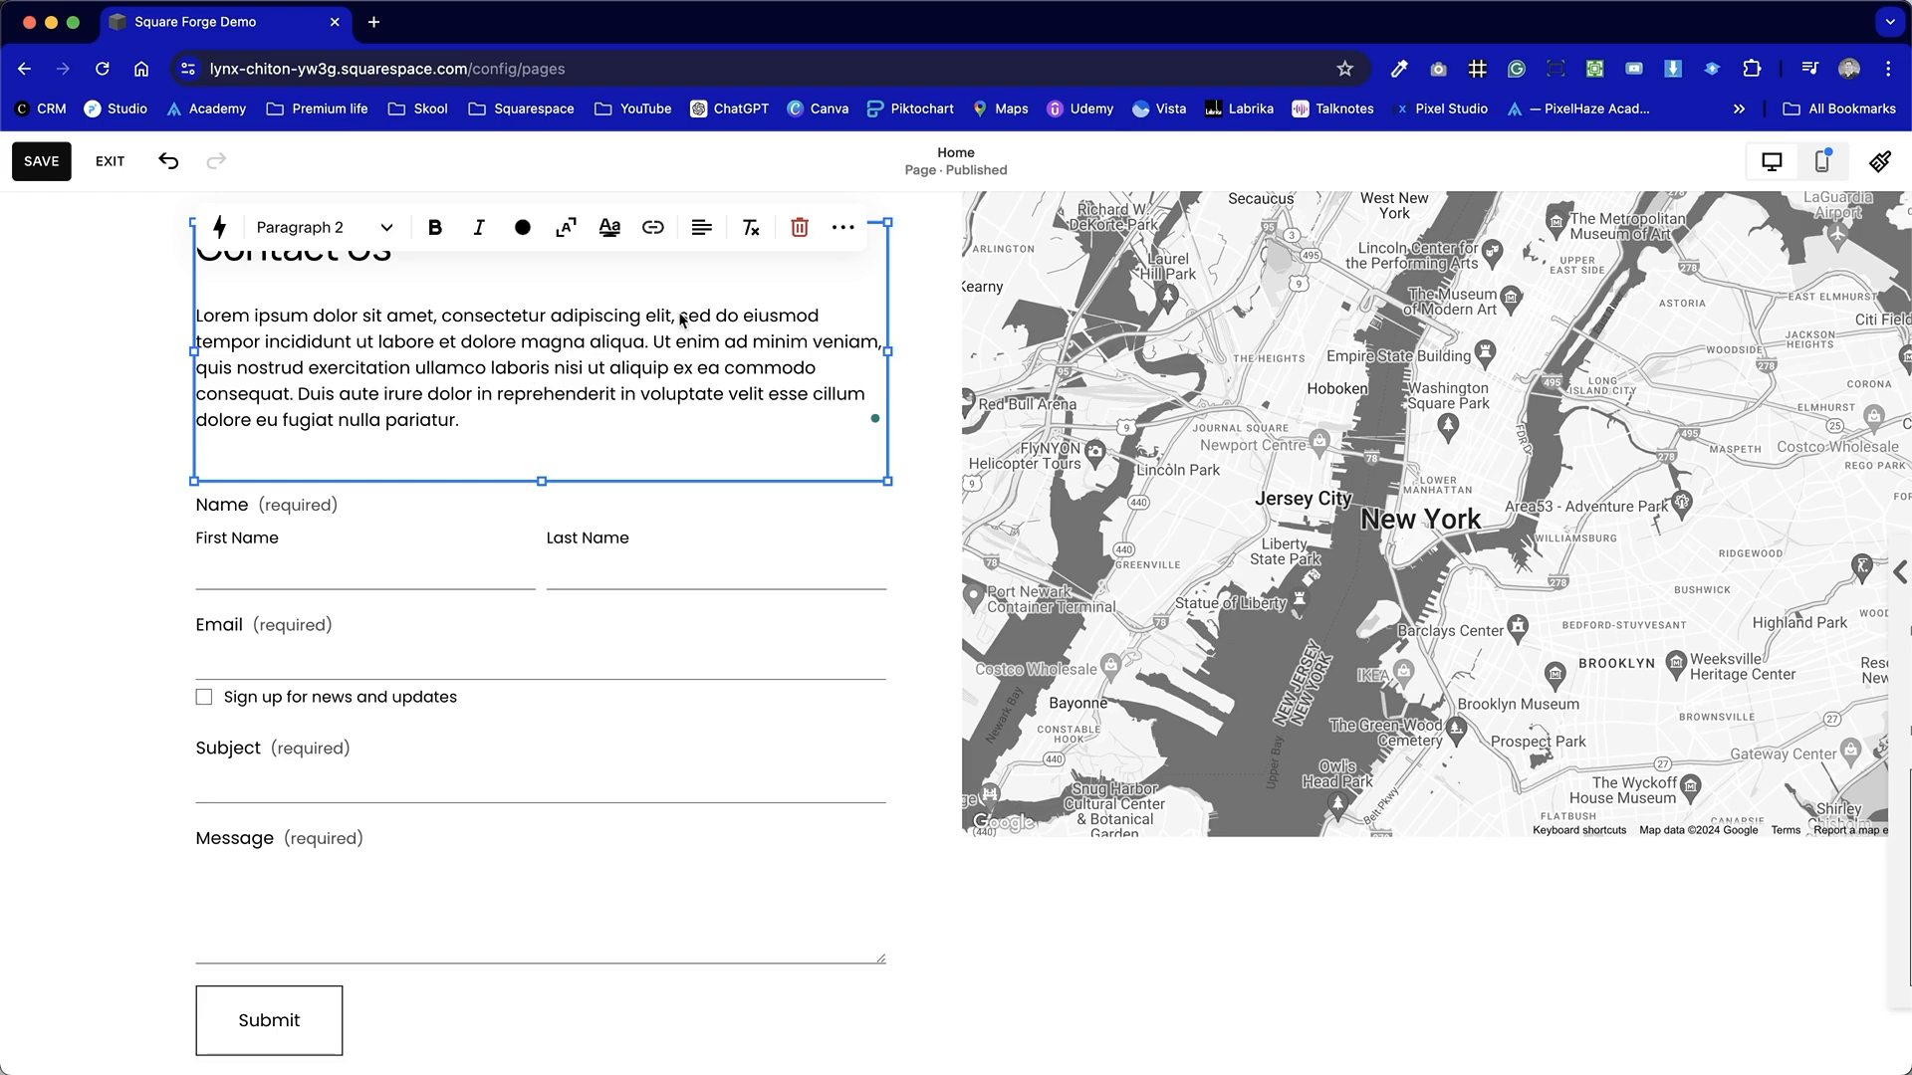
pyautogui.moveTo(673, 316); pyautogui.dragTo(726, 418)
pyautogui.press('BackSpace')
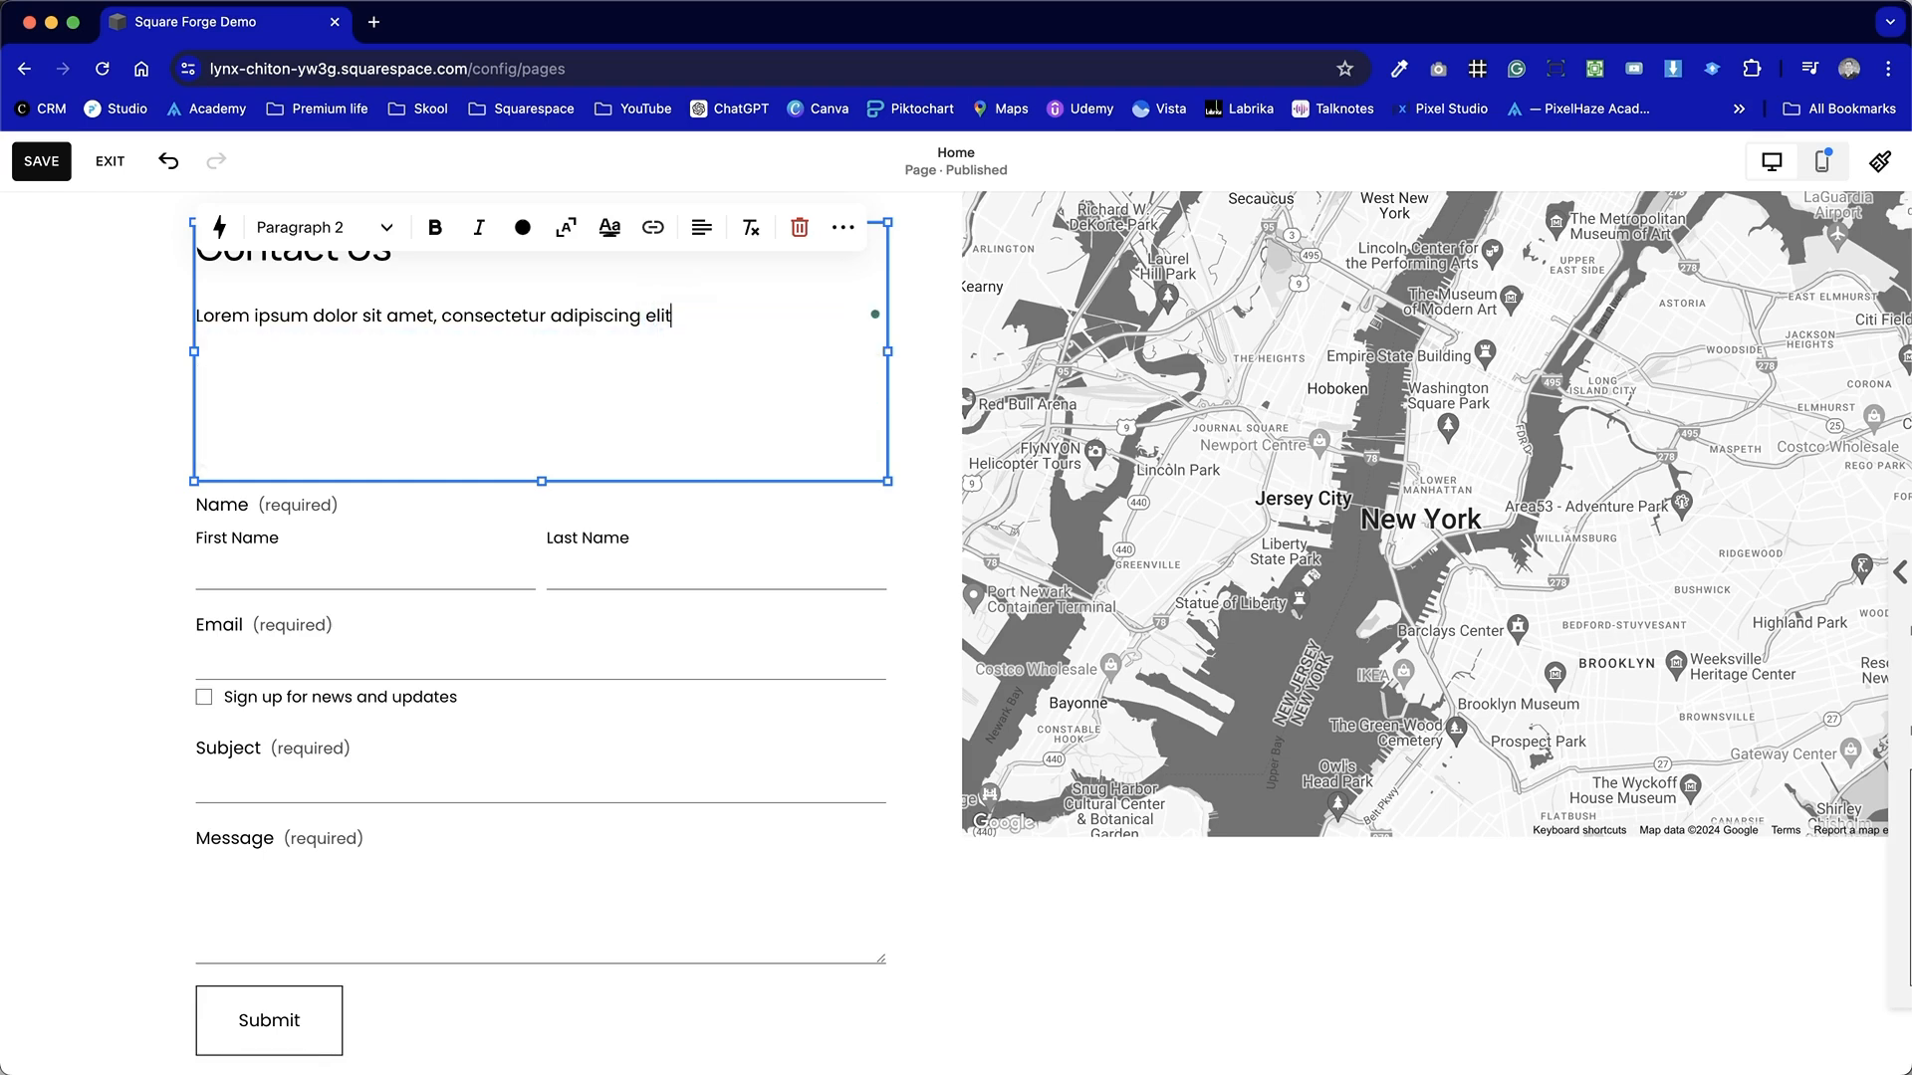
# Shrink the text block and move the form up directly beneath it.
pyautogui.click(129, 464)
pyautogui.click(530, 465)
pyautogui.moveTo(540, 480); pyautogui.dragTo(571, 304)
pyautogui.moveTo(498, 585); pyautogui.dragTo(497, 476)
pyautogui.moveTo(538, 1059); pyautogui.dragTo(541, 948)
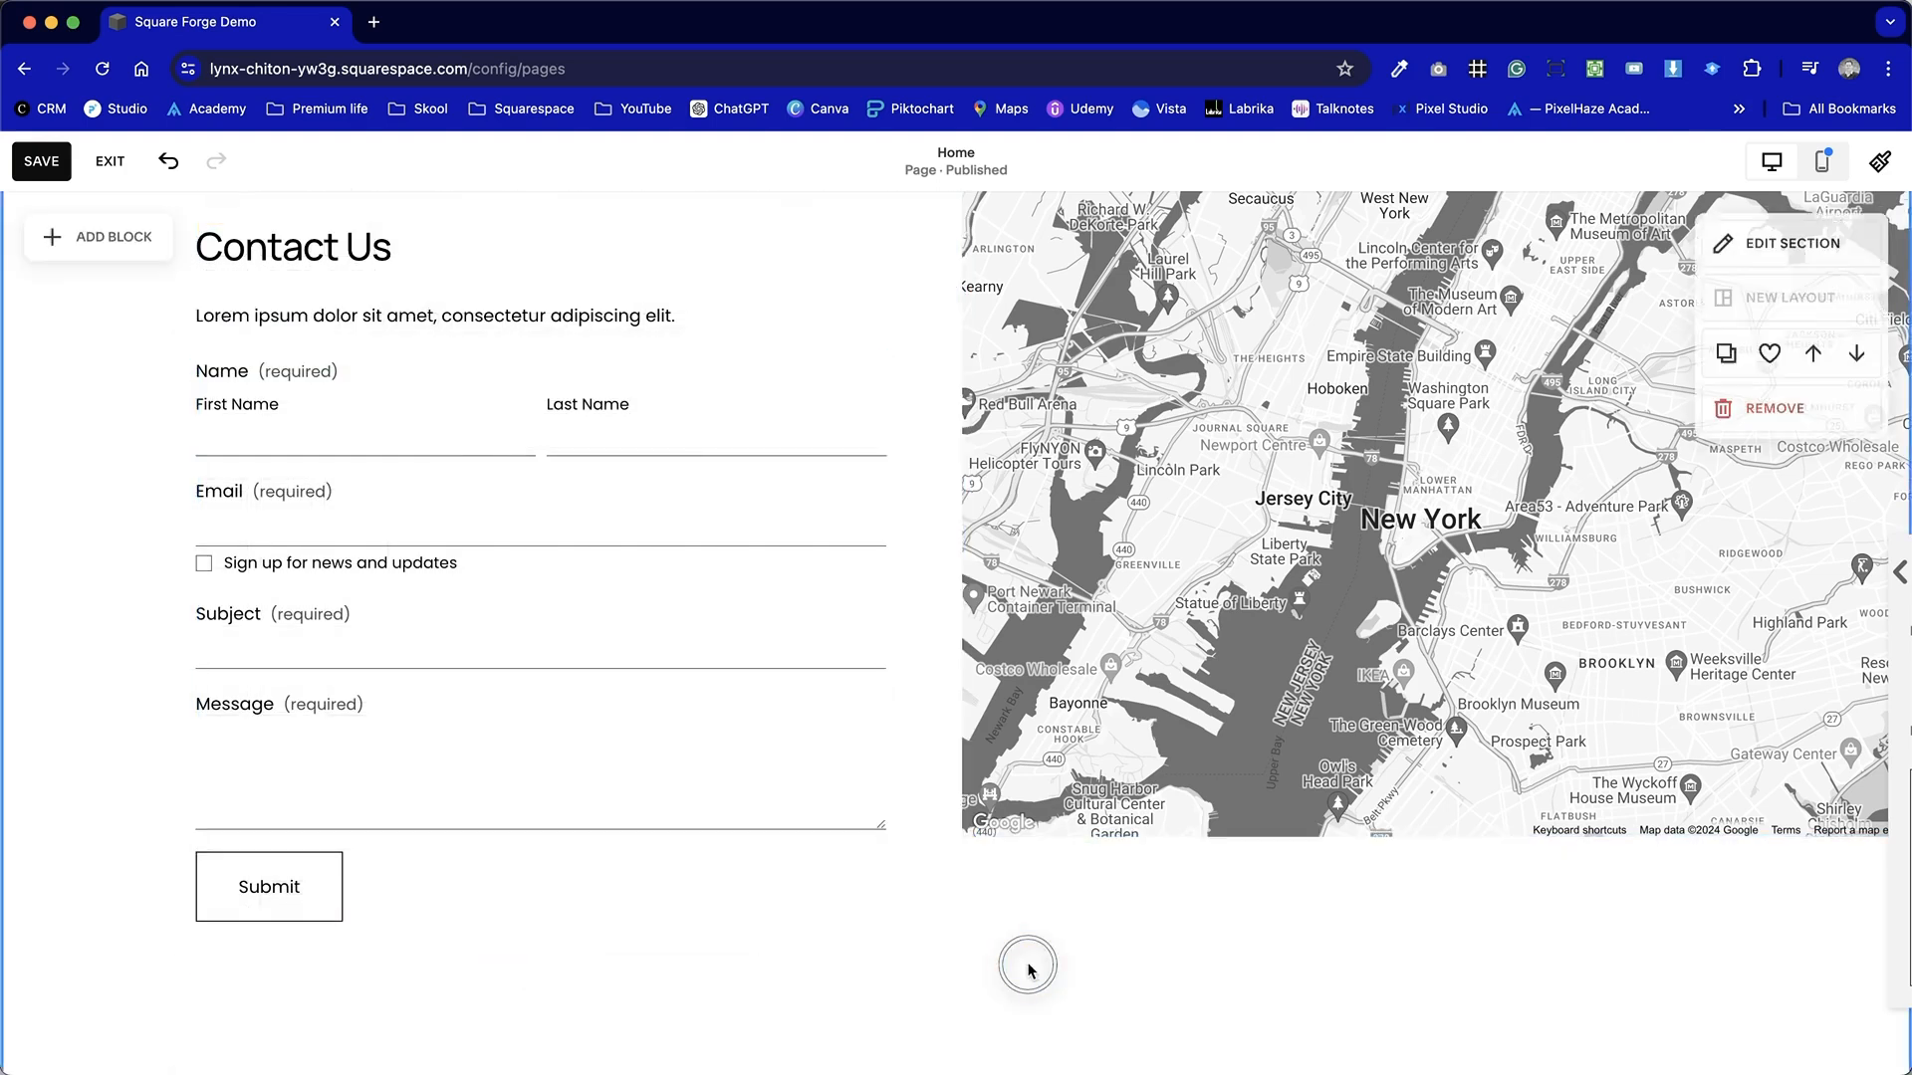
# Reduce the section's height so it ends just below the form.
pyautogui.scroll(-2, 1025, 964)
pyautogui.moveTo(1638, 1035); pyautogui.dragTo(1637, 822)
pyautogui.scroll(3, 988, 794)
pyautogui.scroll(-3, 988, 793)
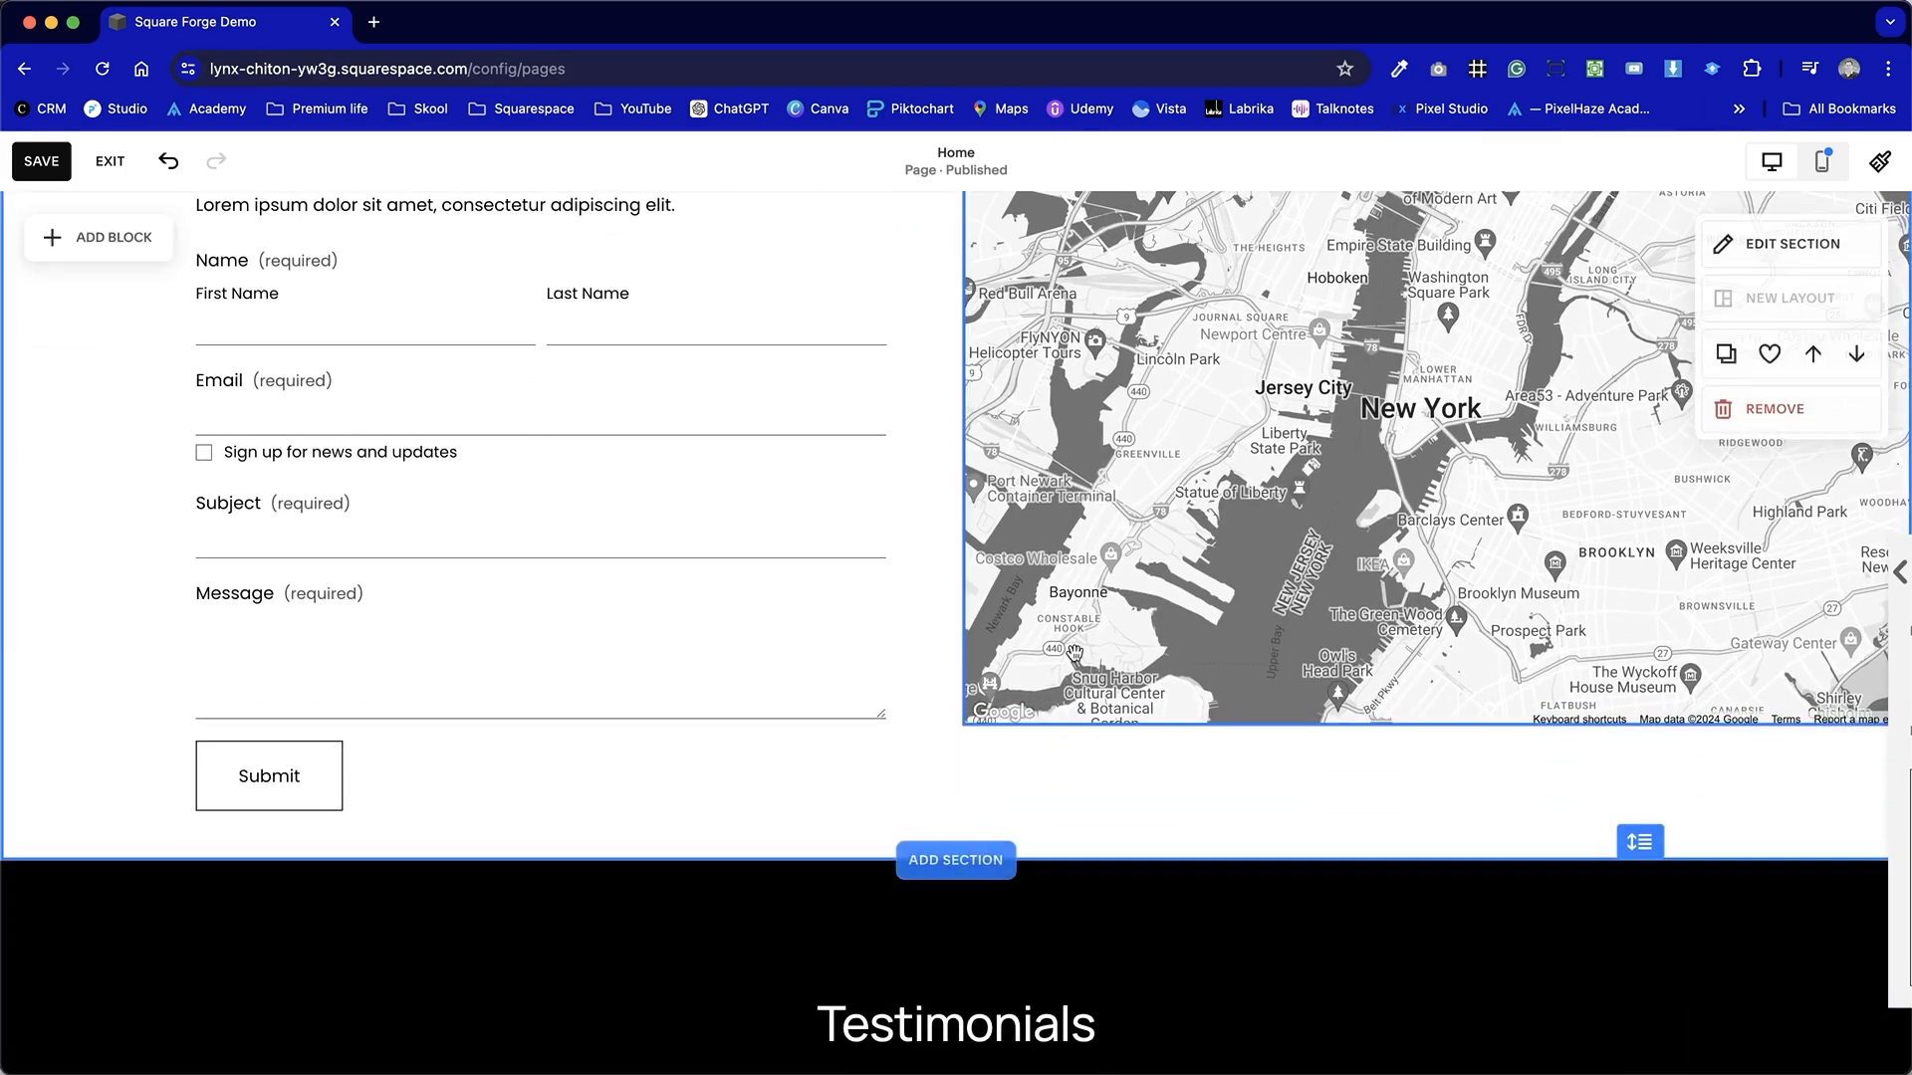
pyautogui.moveTo(1021, 1025)
pyautogui.scroll(-2, 1020, 1025)
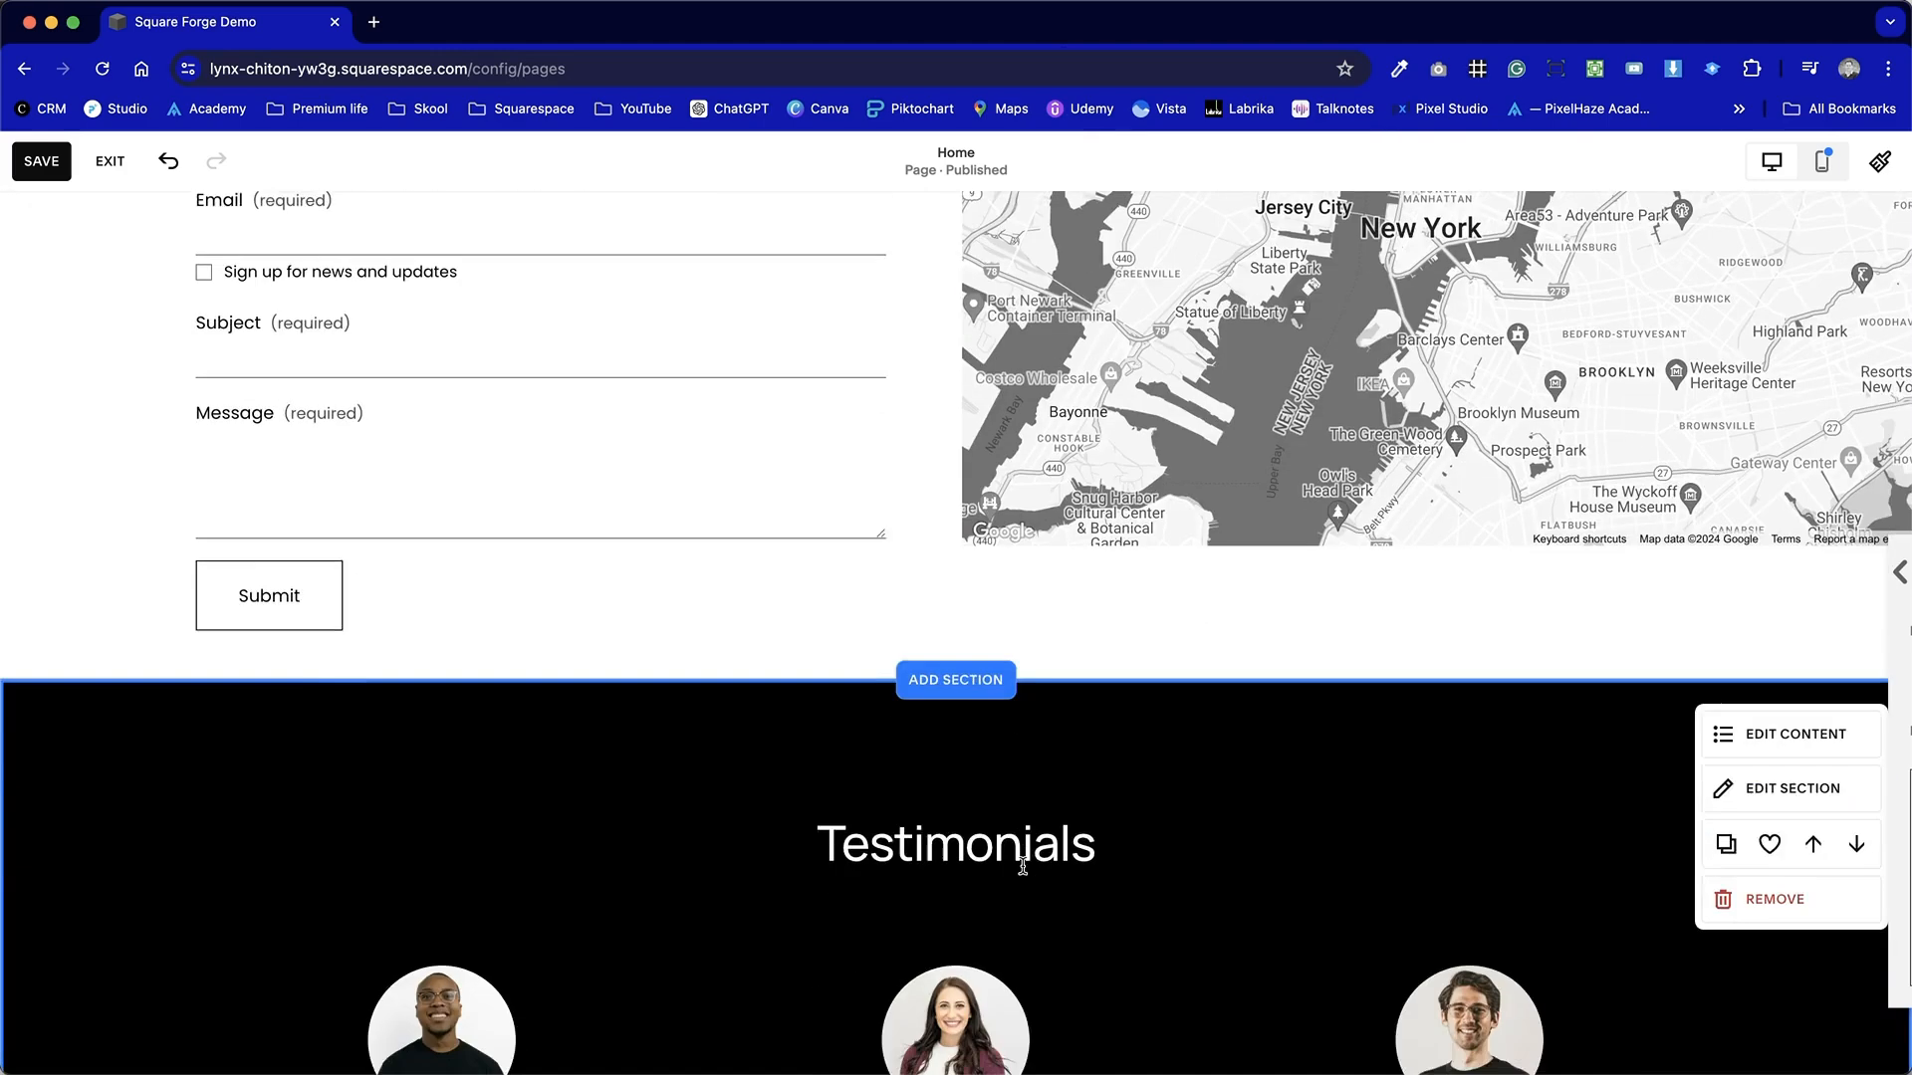
pyautogui.scroll(4, 1024, 876)
# Stretch the map downward to match the height of the form.
pyautogui.click(1493, 877)
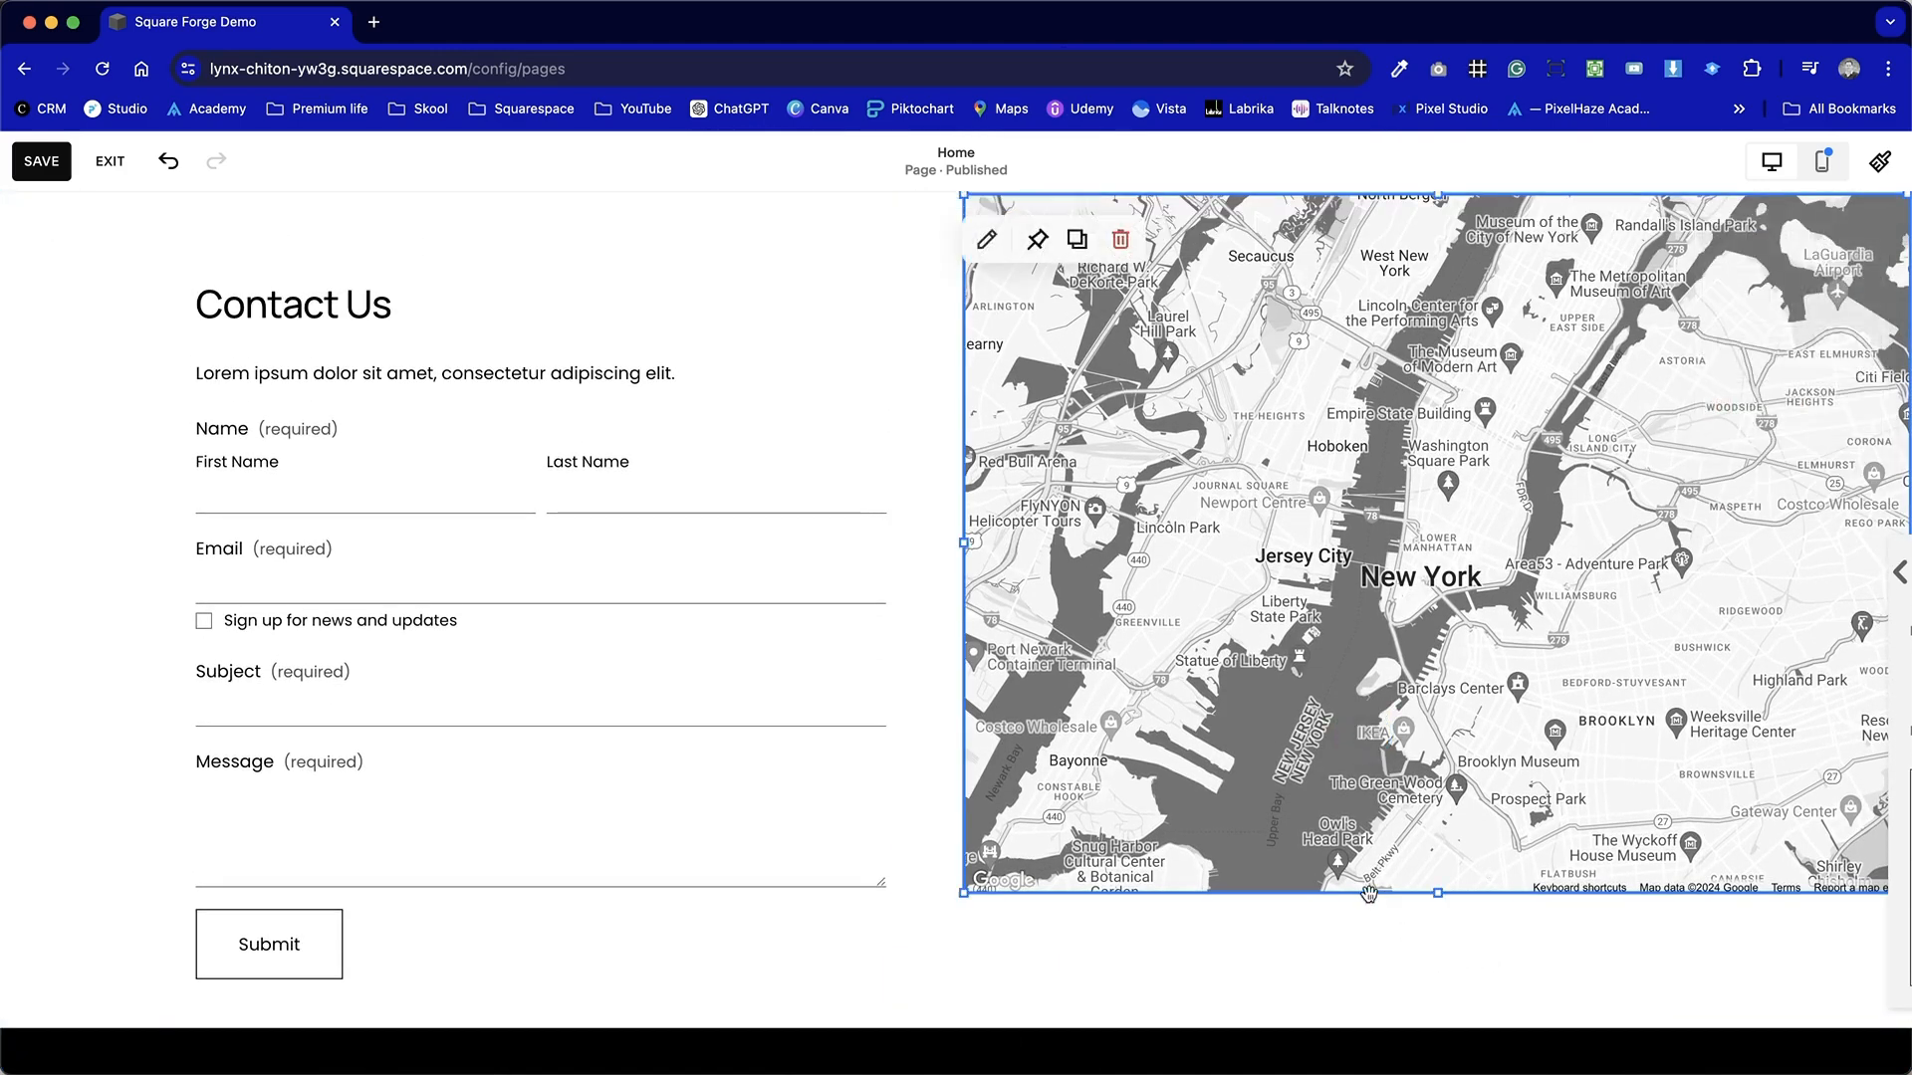
pyautogui.scroll(2, 1369, 893)
pyautogui.scroll(-2, 1369, 893)
pyautogui.scroll(1, 1361, 892)
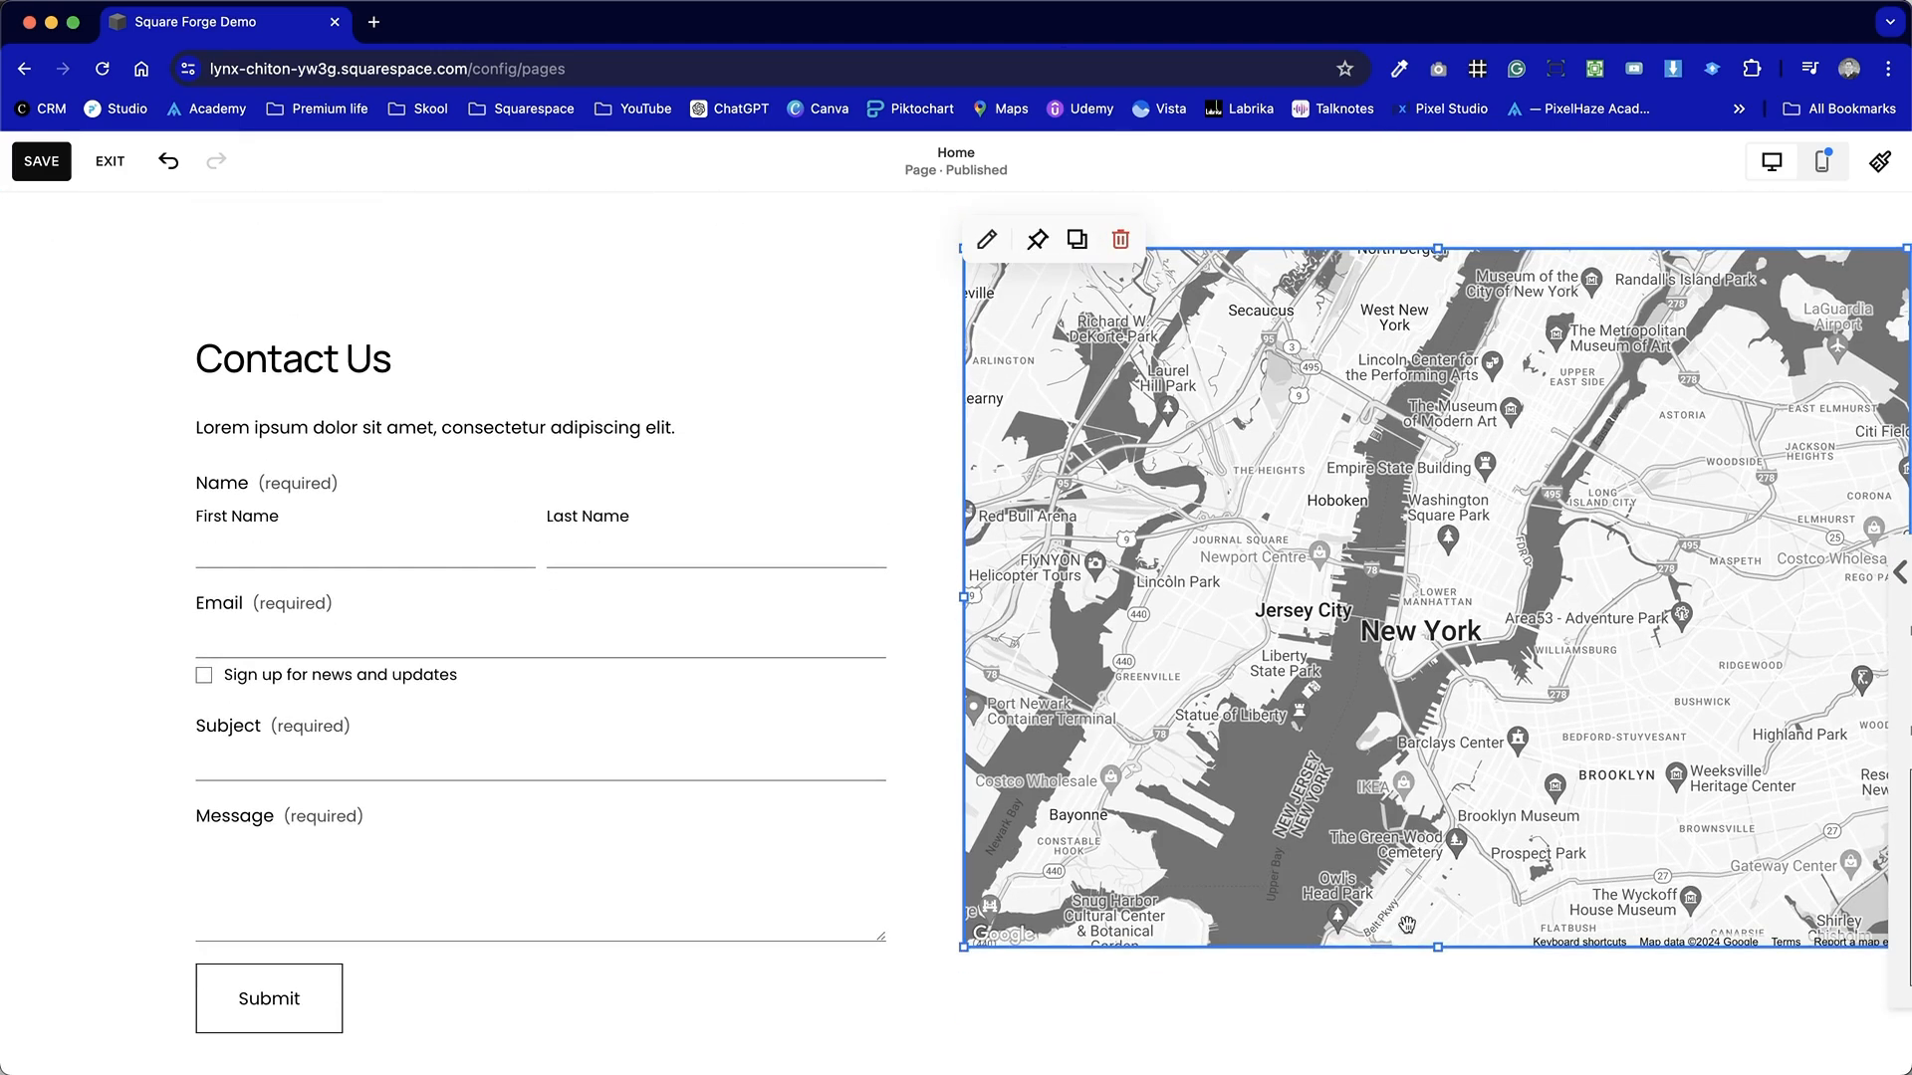
pyautogui.scroll(-1, 1405, 923)
pyautogui.moveTo(1433, 860); pyautogui.dragTo(1425, 993)
pyautogui.click(812, 944)
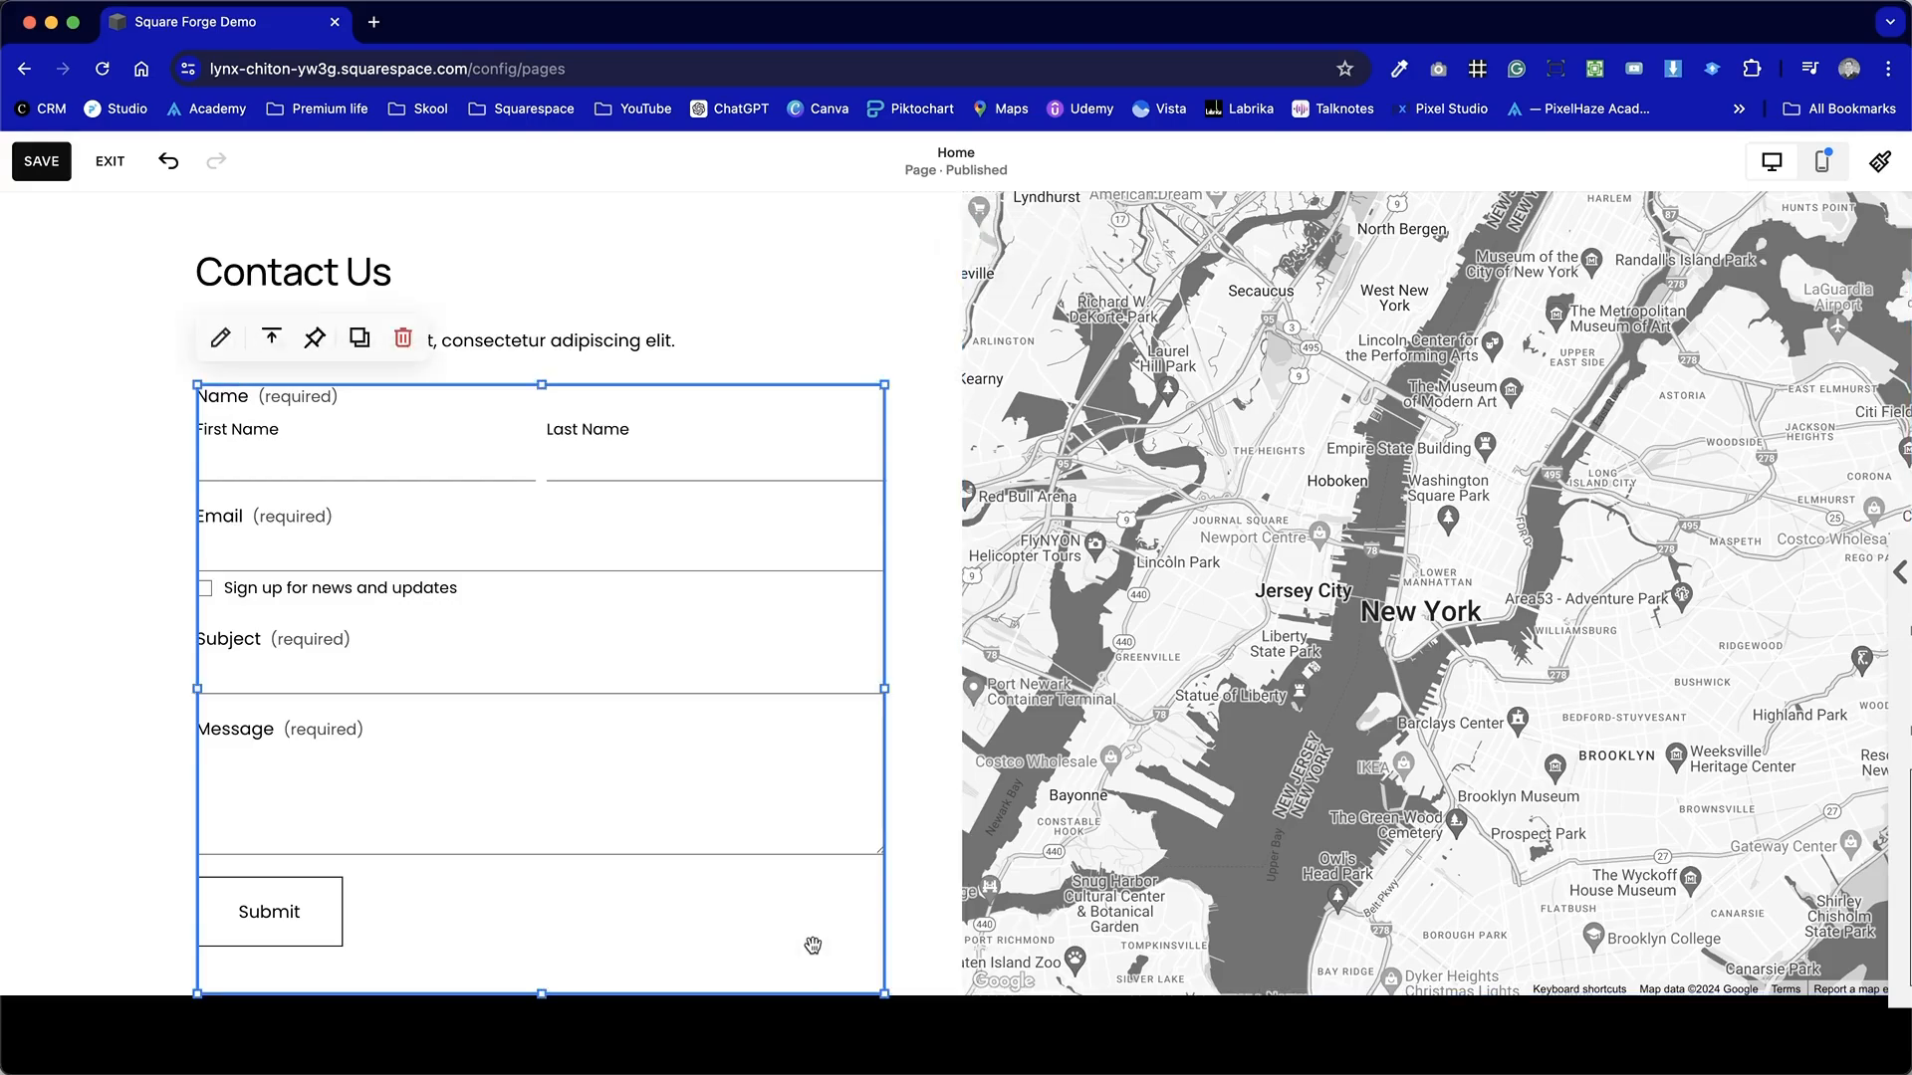
# Apply the Bright 1 colour theme to the Contact Us section.
pyautogui.scroll(3, 812, 946)
pyautogui.scroll(-4, 837, 769)
pyautogui.scroll(2, 838, 769)
pyautogui.scroll(-1, 841, 773)
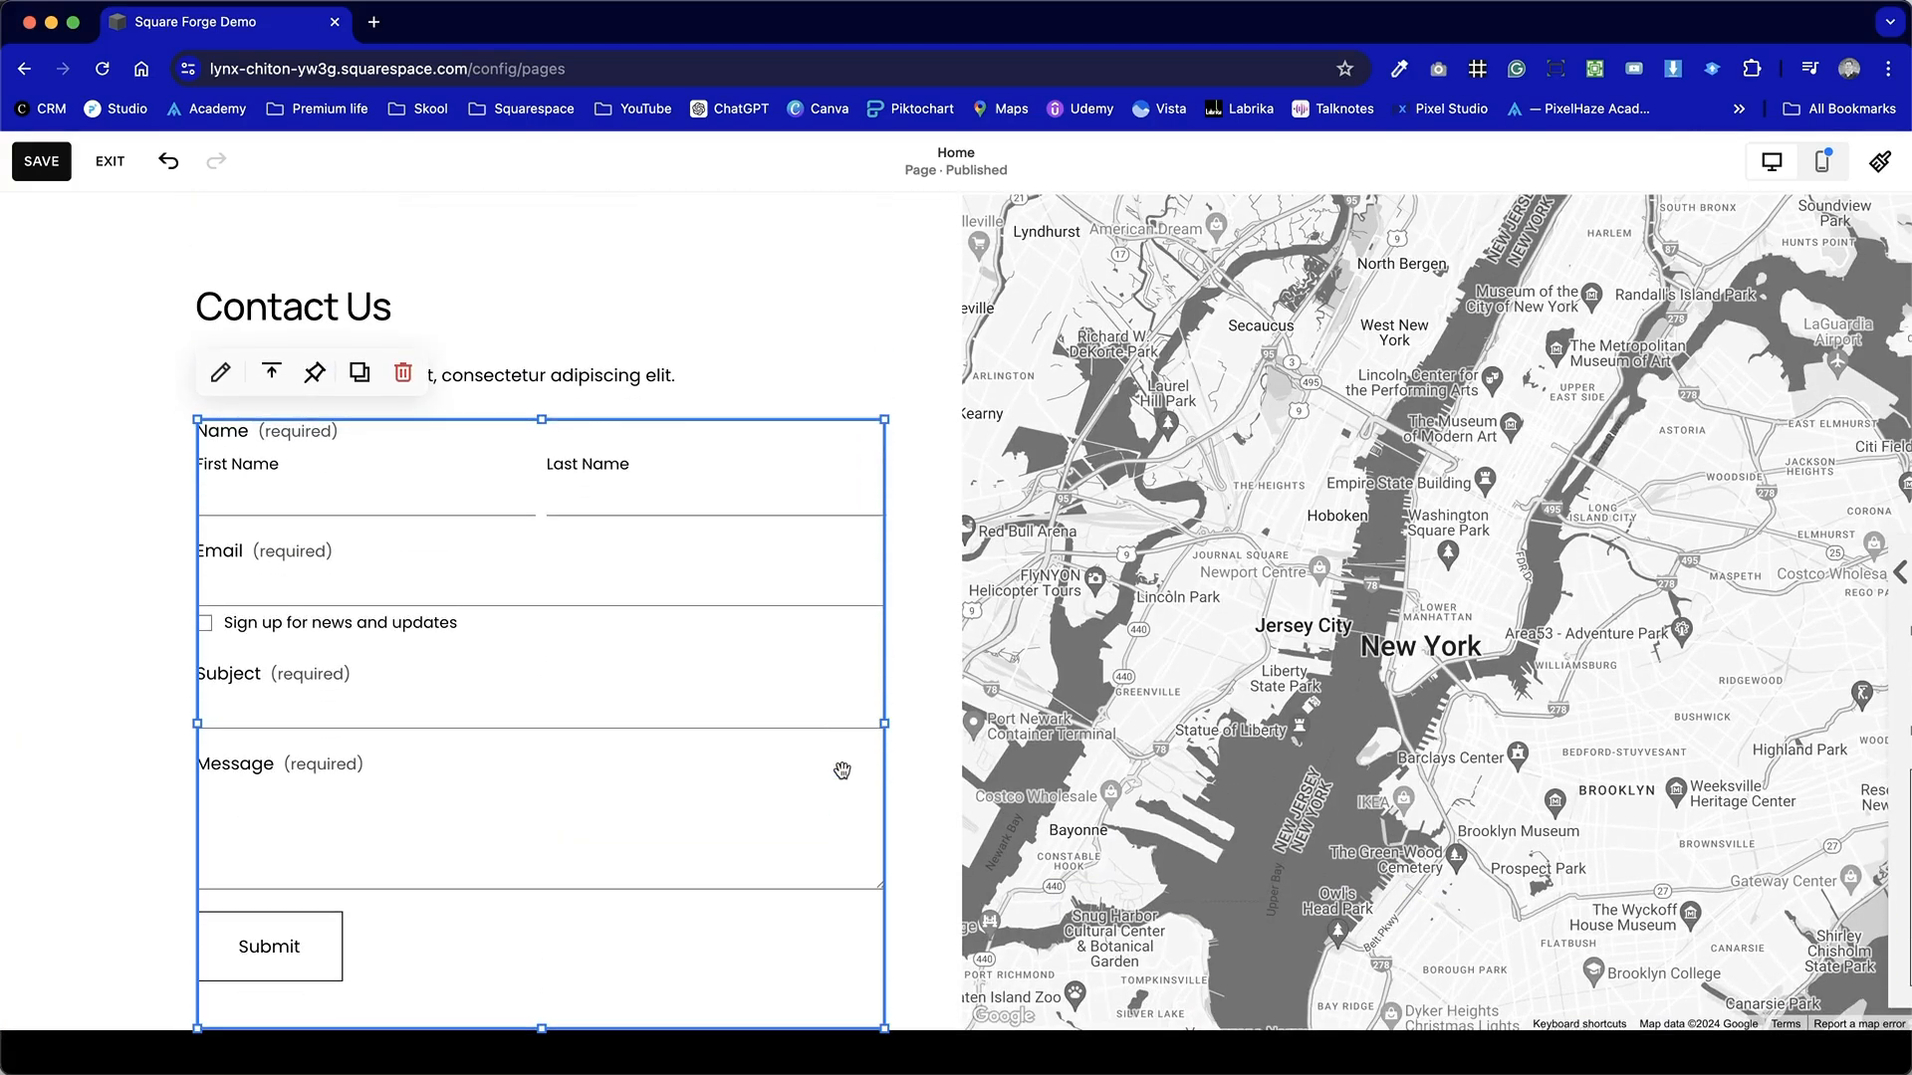
pyautogui.click(918, 408)
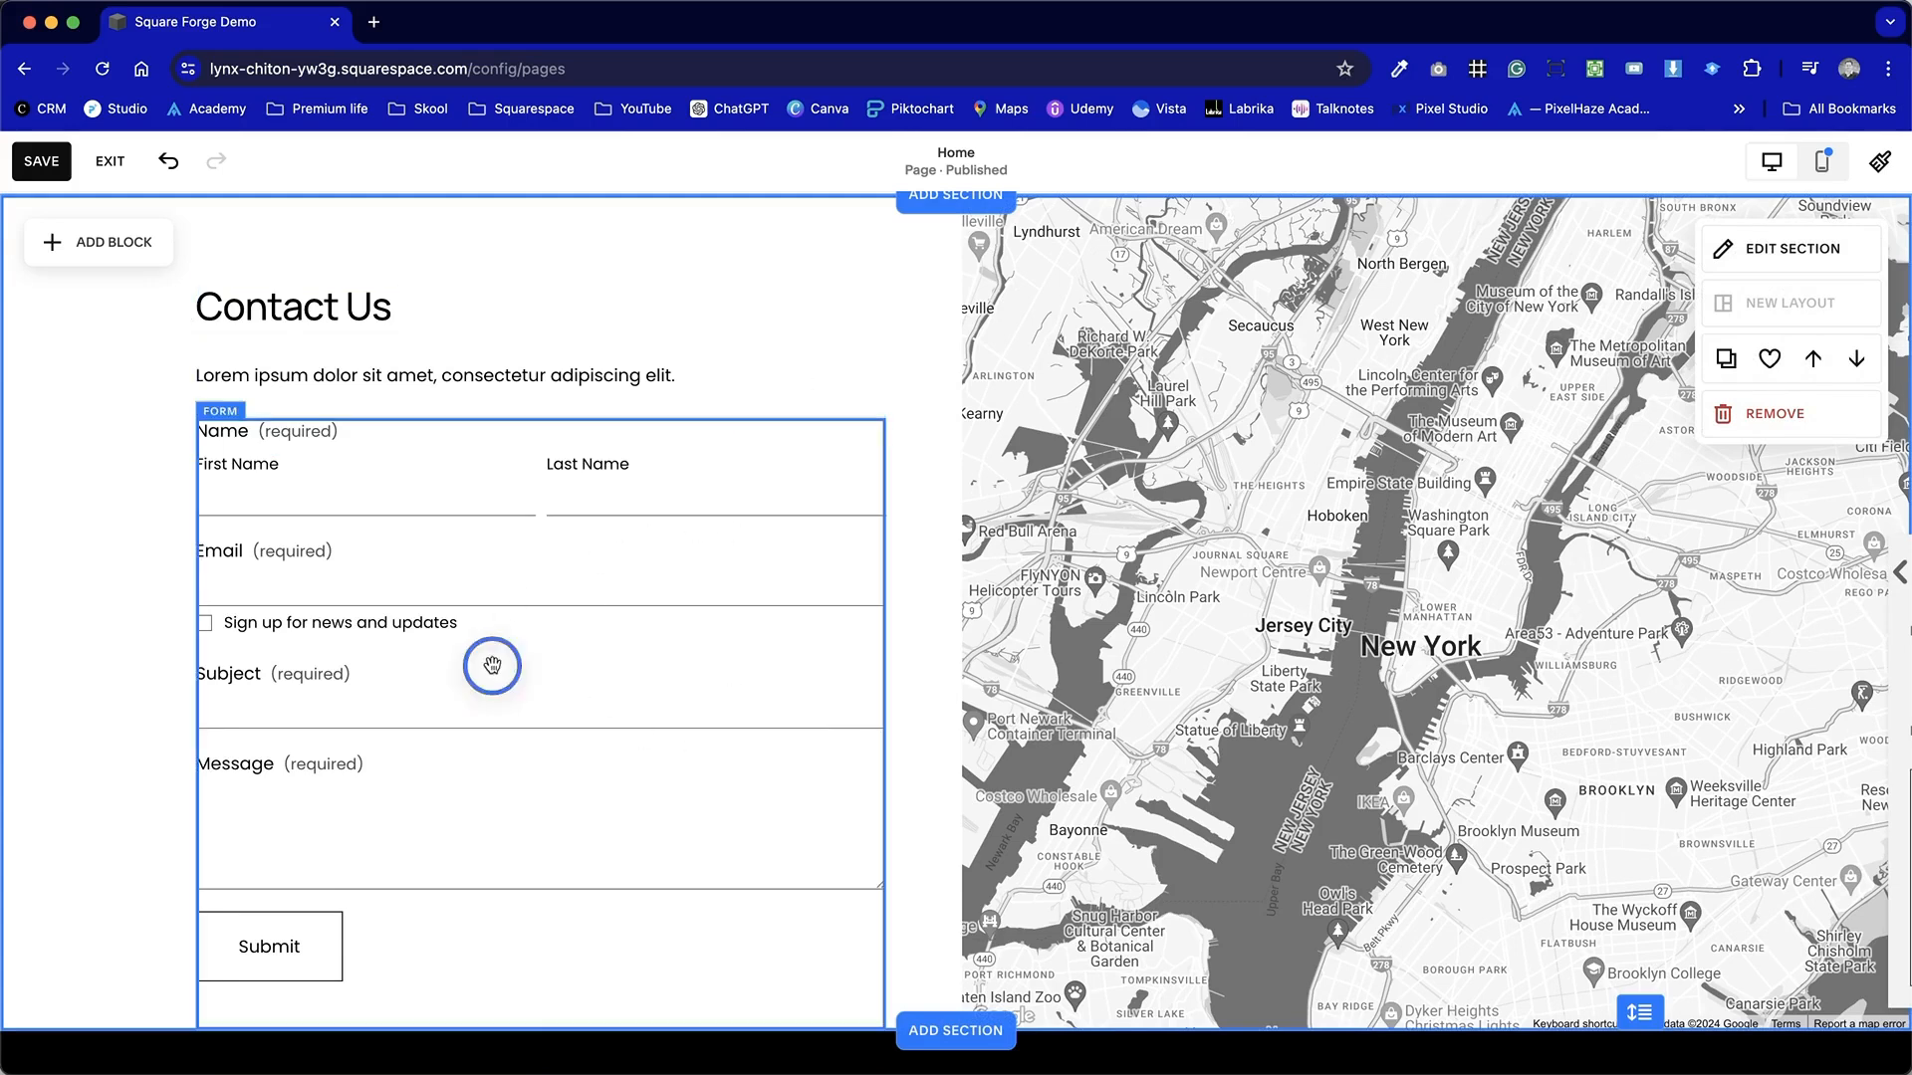
pyautogui.click(492, 665)
pyautogui.click(908, 351)
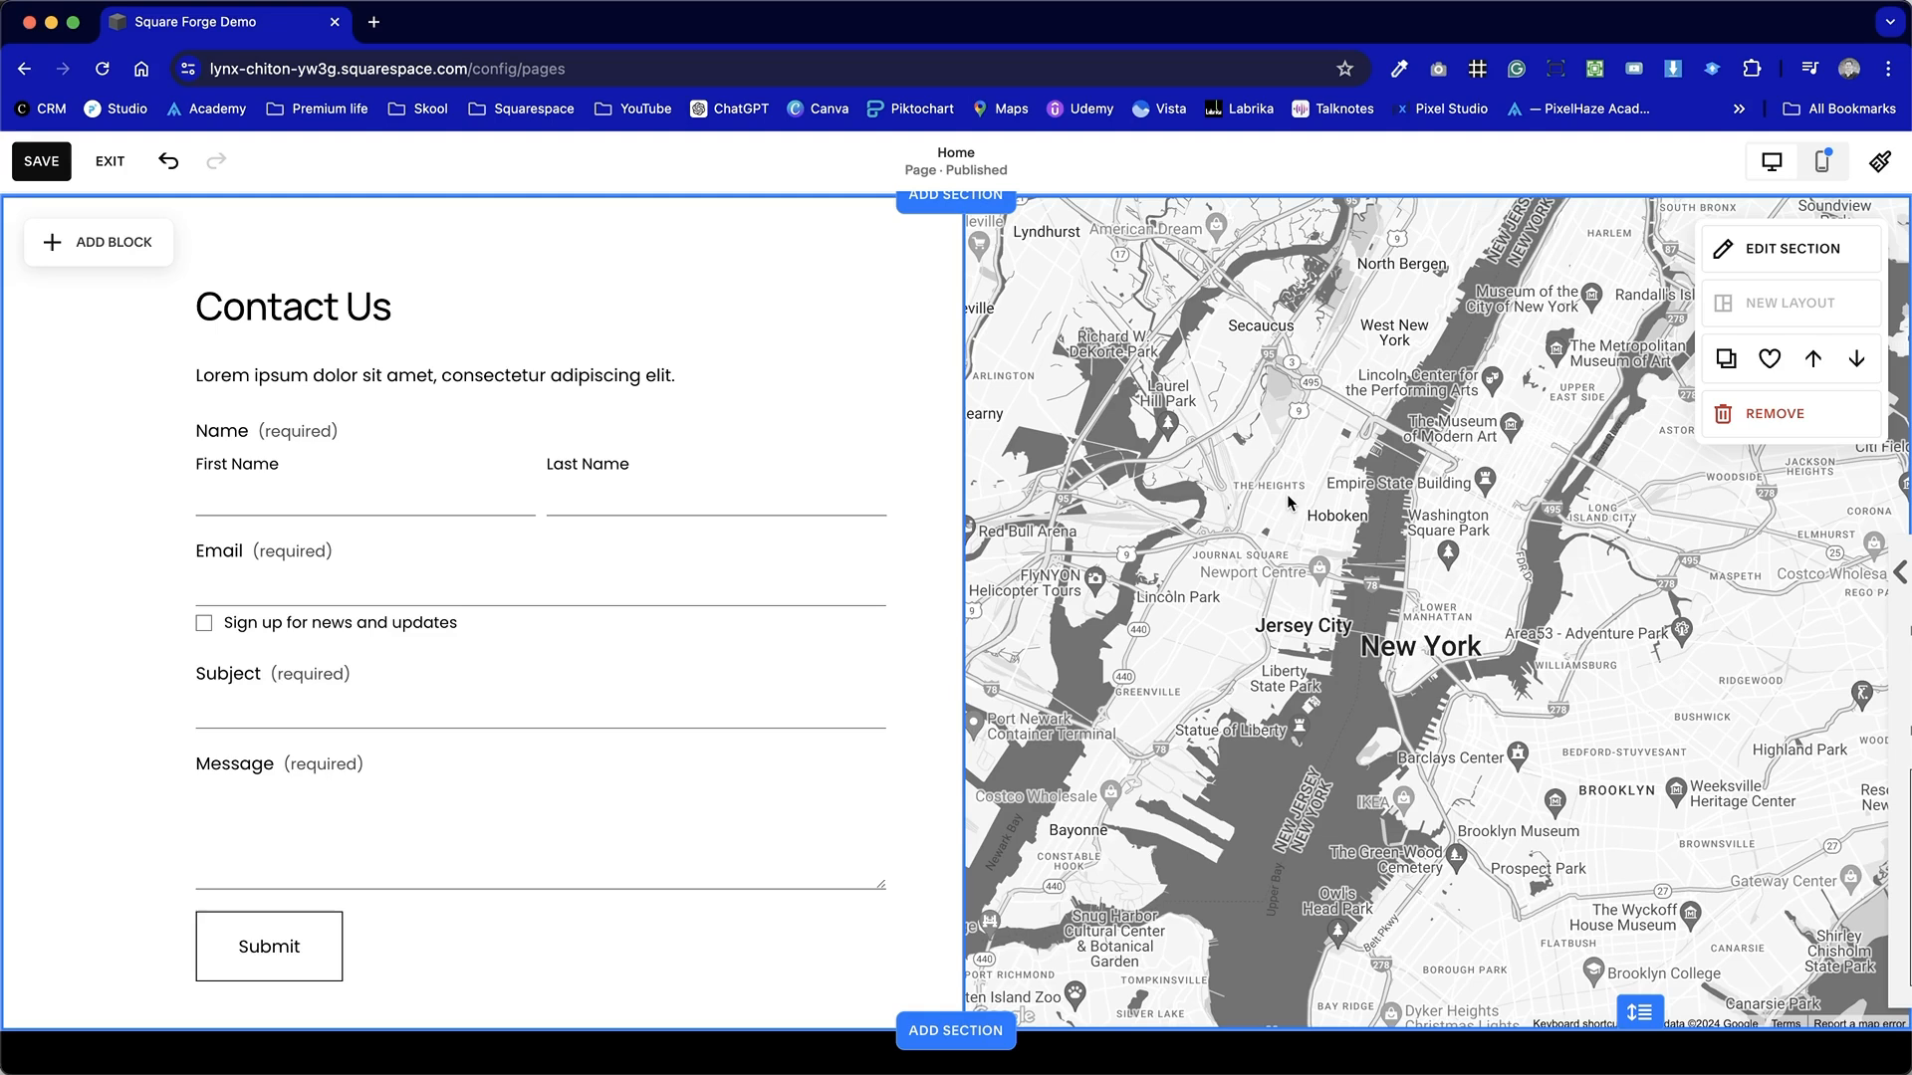
pyautogui.click(1880, 262)
pyautogui.click(1762, 310)
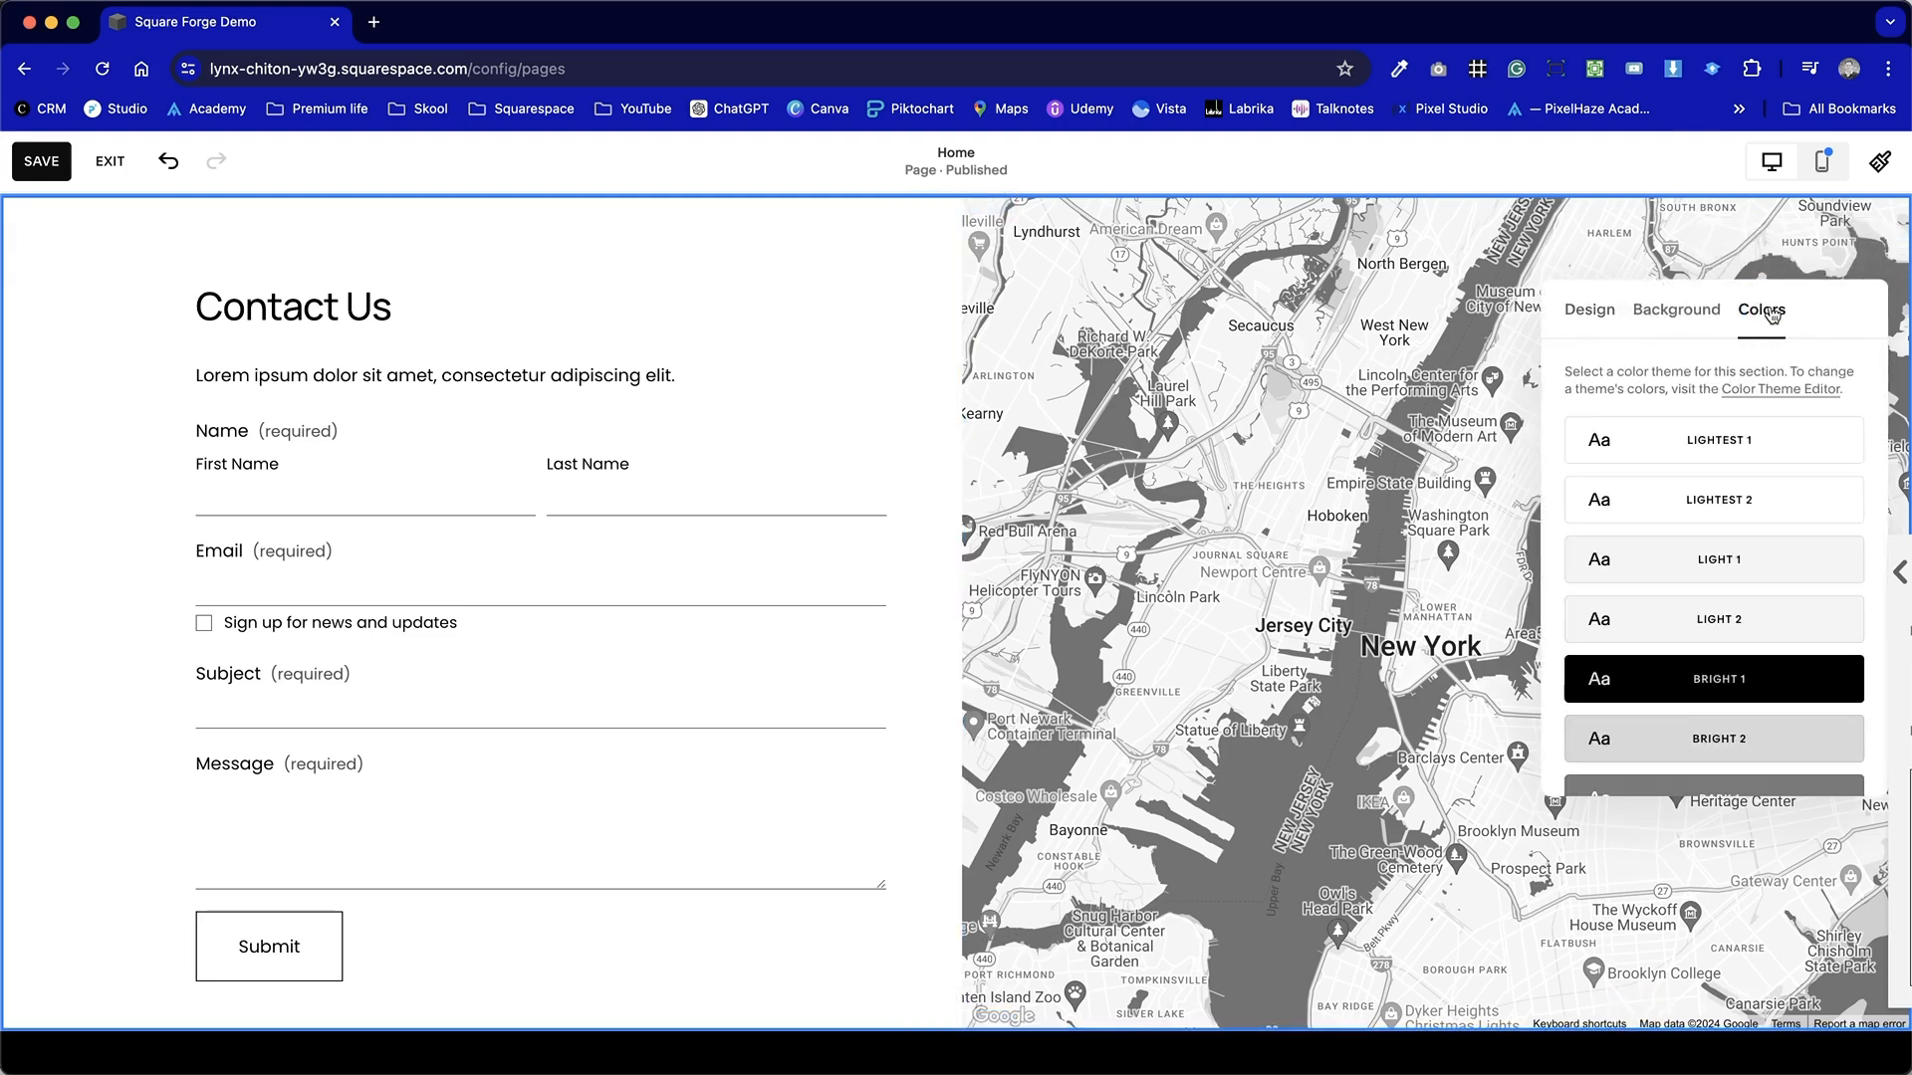
pyautogui.click(1742, 681)
pyautogui.click(877, 327)
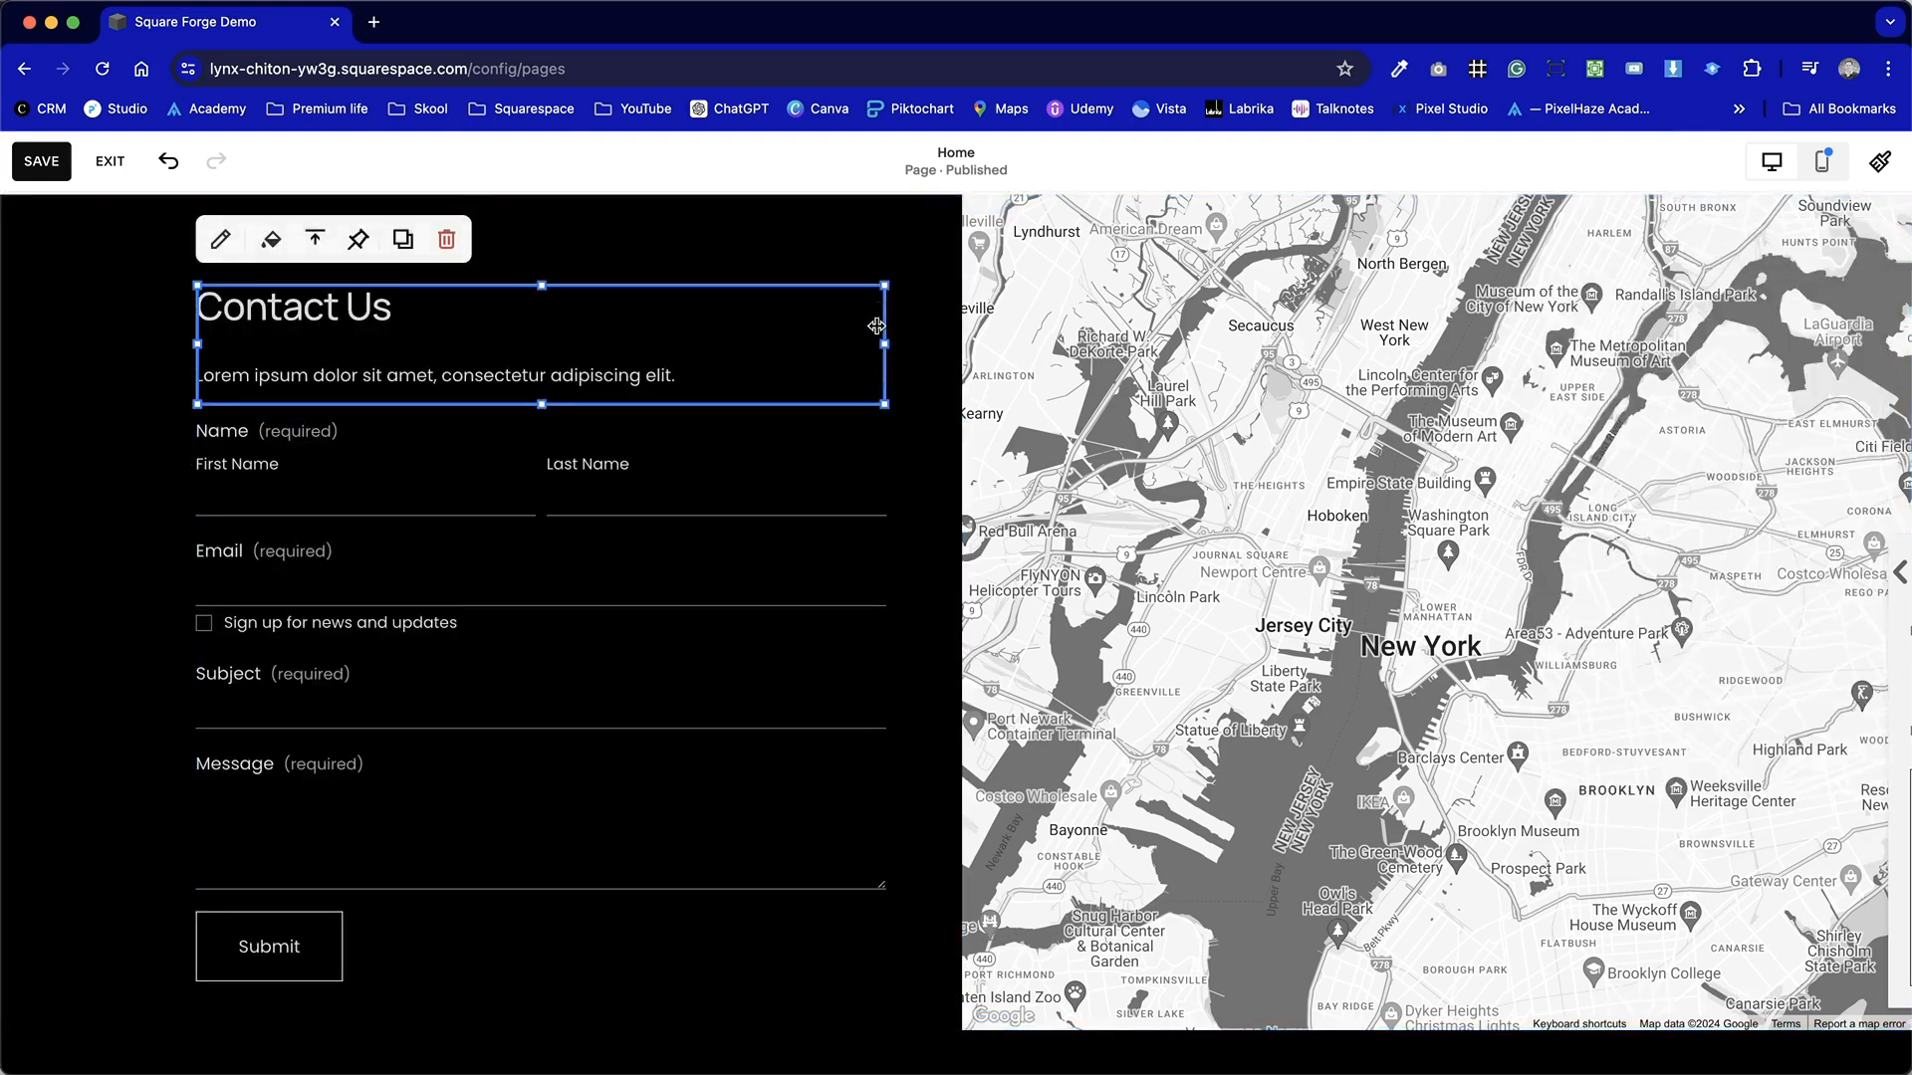
# Change the Contact Us section's colour theme to Dark 2.
pyautogui.scroll(5, 876, 326)
pyautogui.scroll(-9, 876, 326)
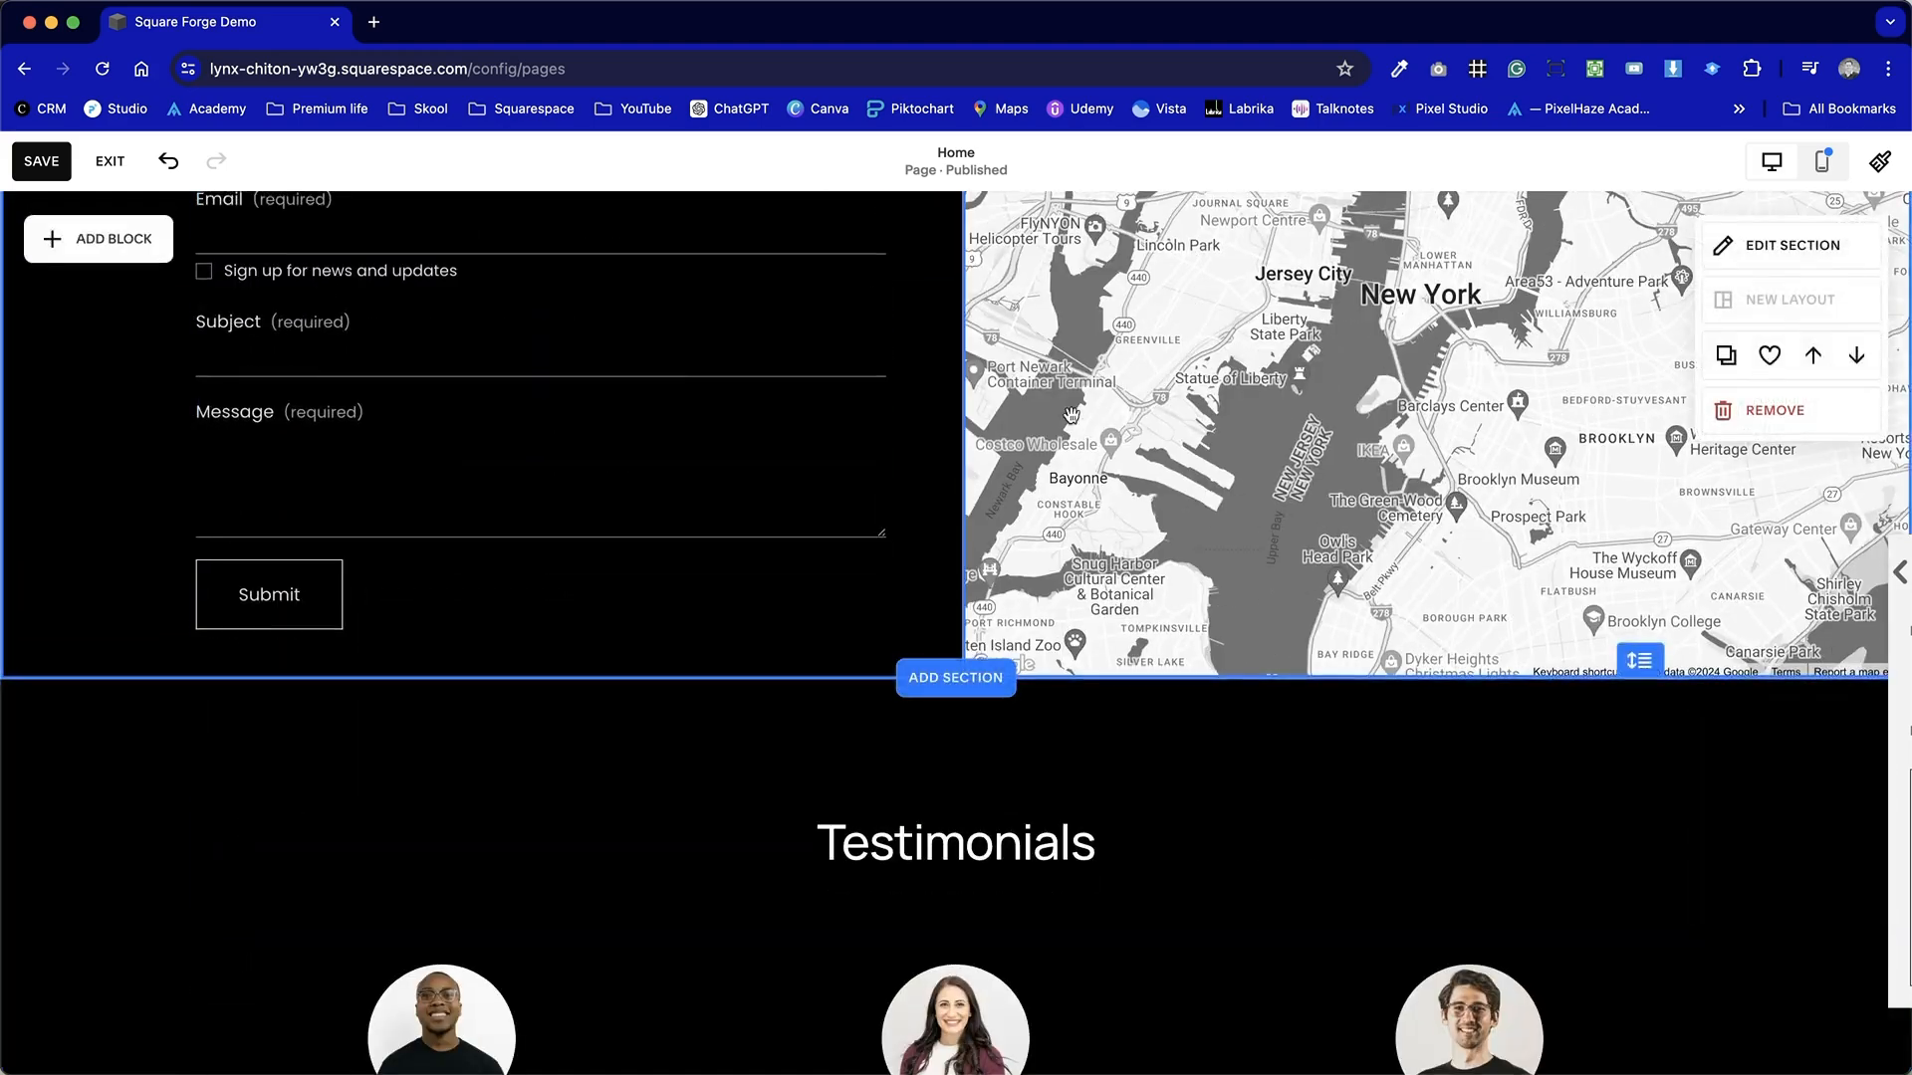
pyautogui.scroll(6, 1072, 414)
pyautogui.scroll(-2, 1072, 414)
pyautogui.click(1836, 294)
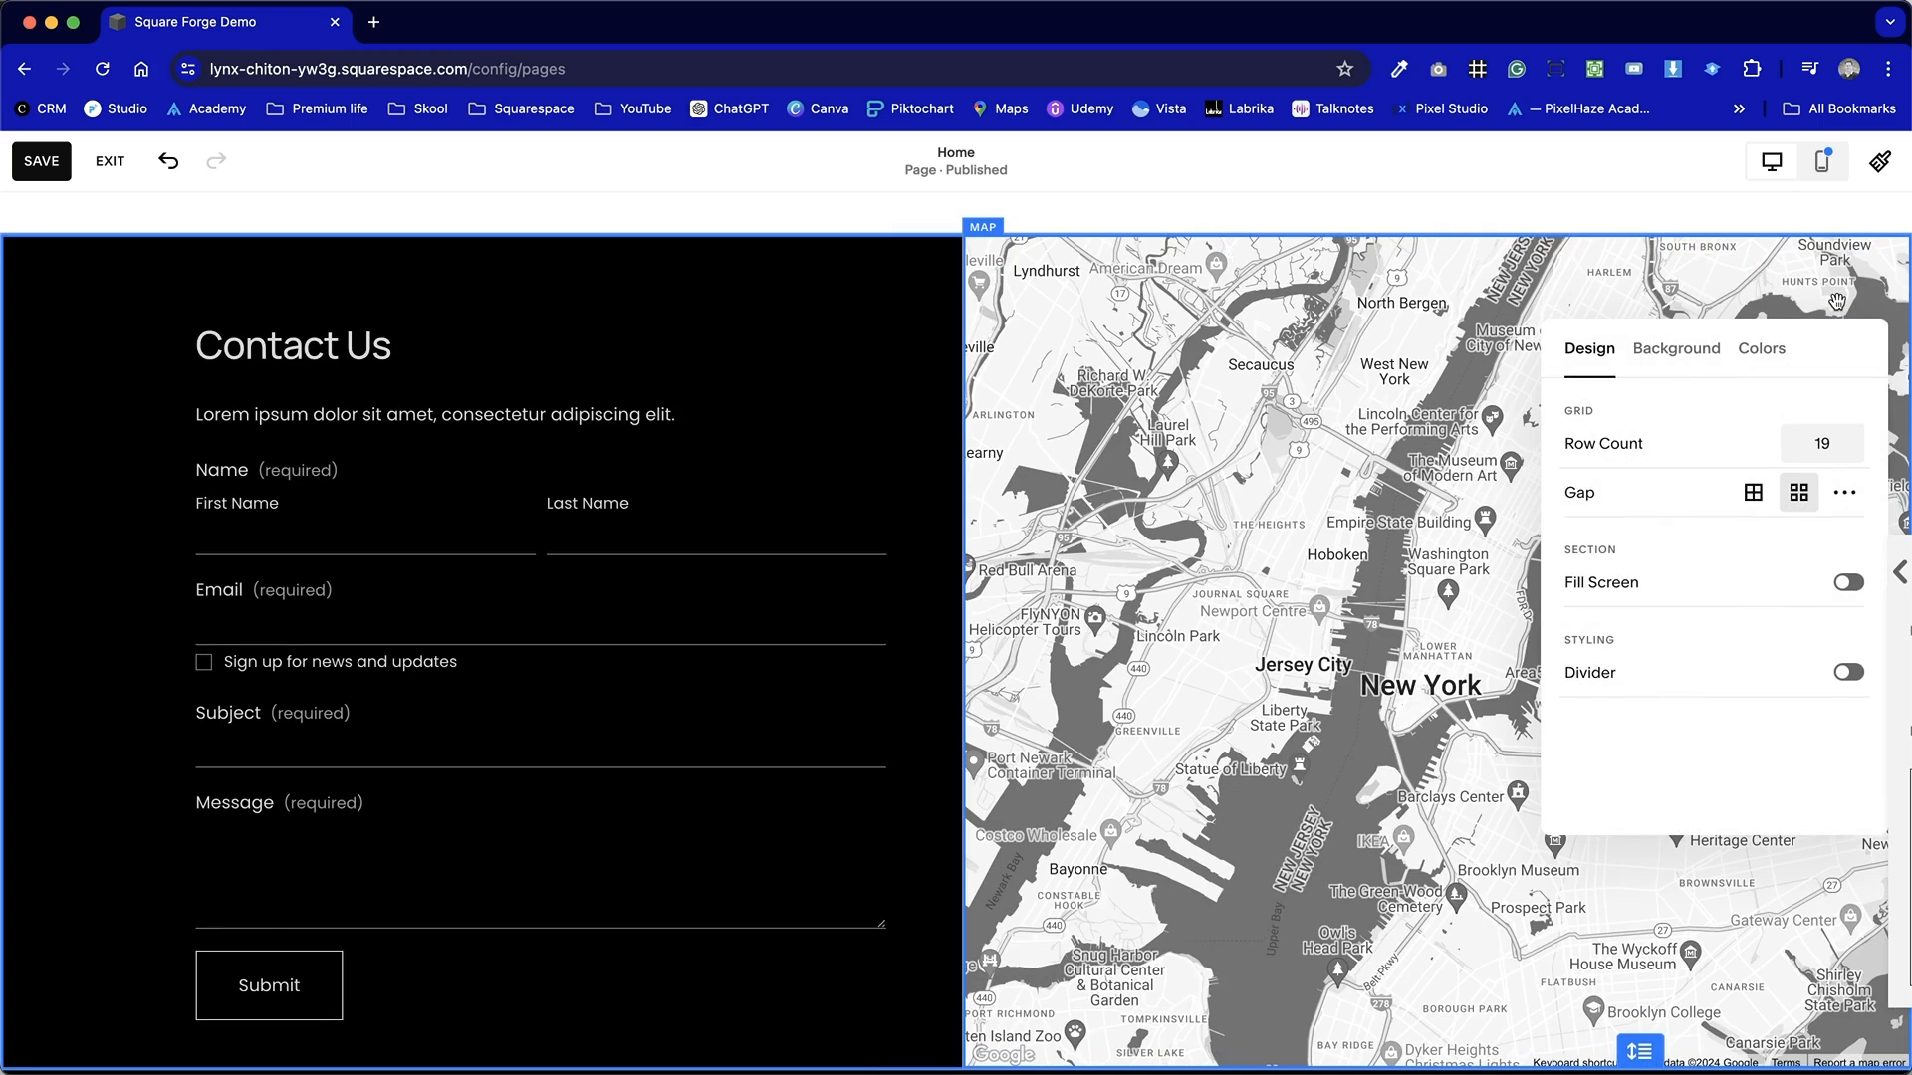
pyautogui.click(1782, 357)
pyautogui.scroll(-5, 1767, 587)
pyautogui.click(1764, 624)
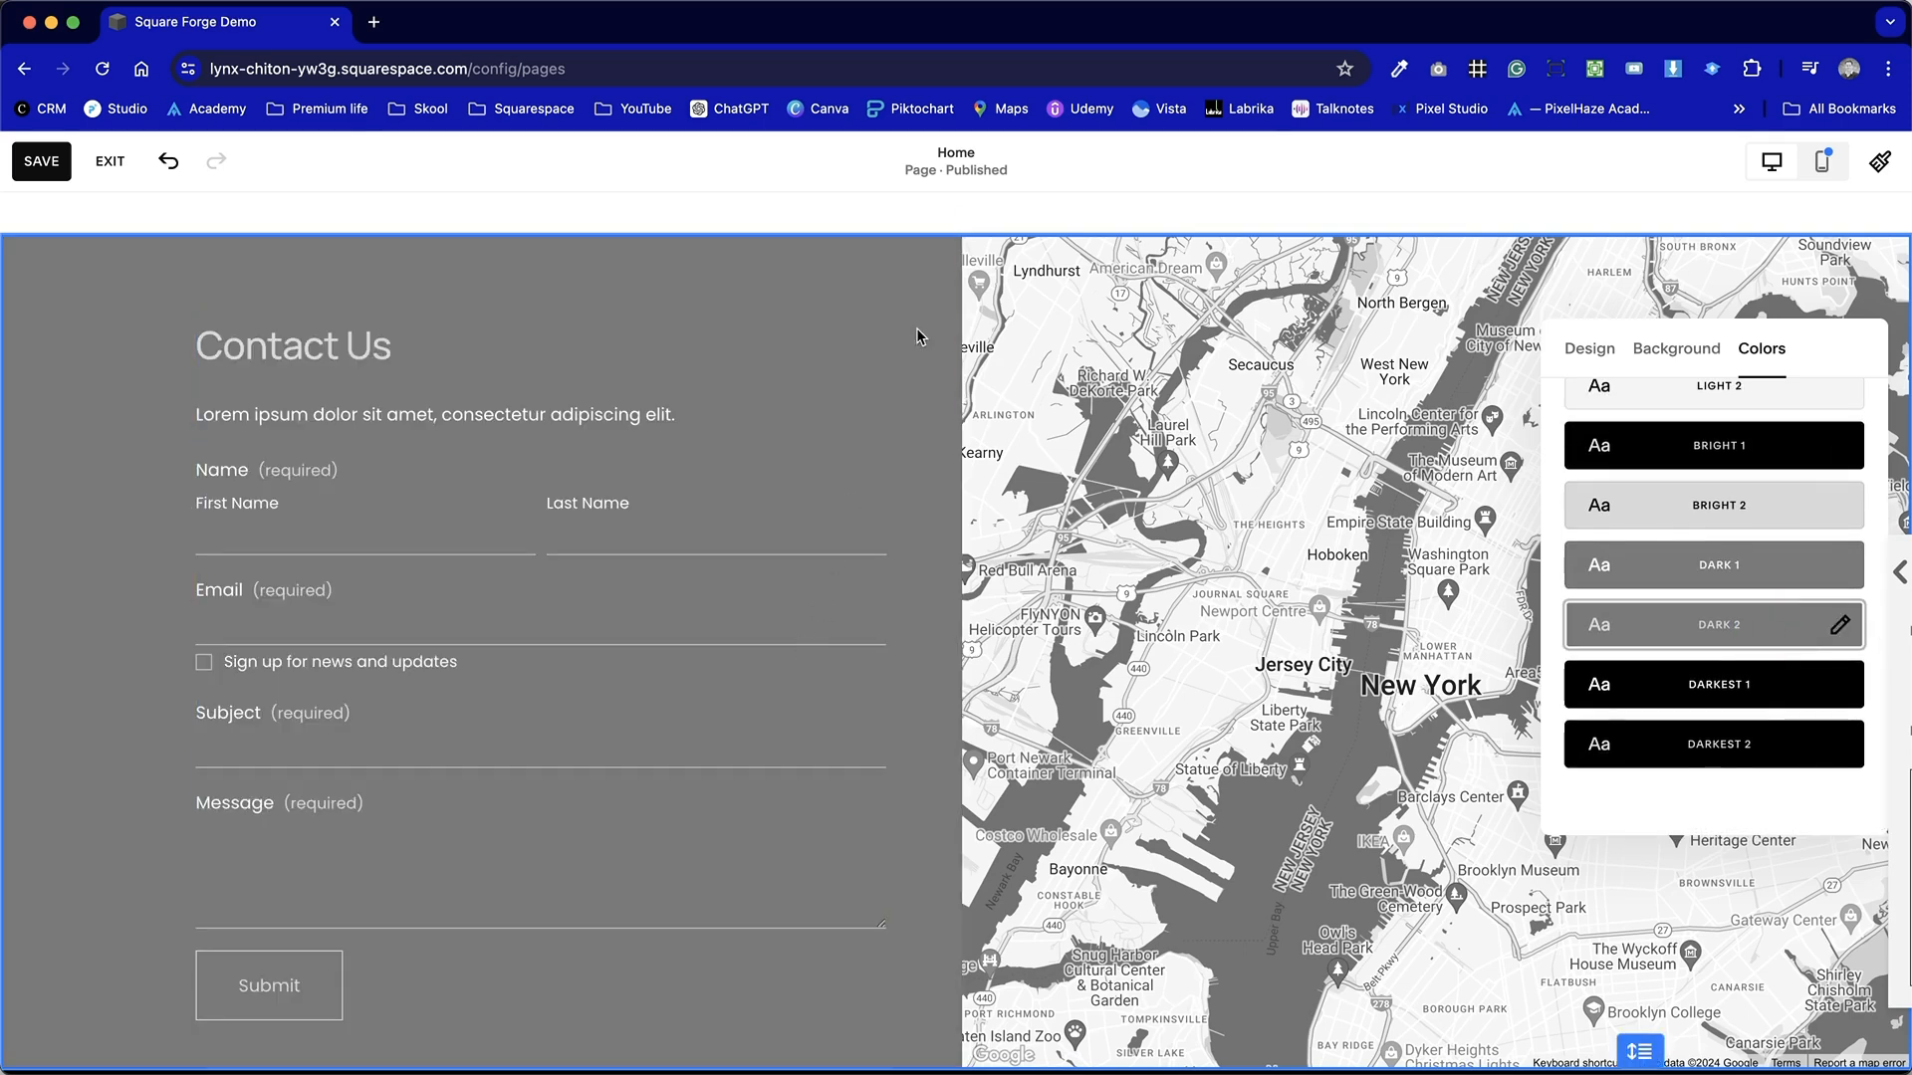
pyautogui.scroll(-1, 1604, 695)
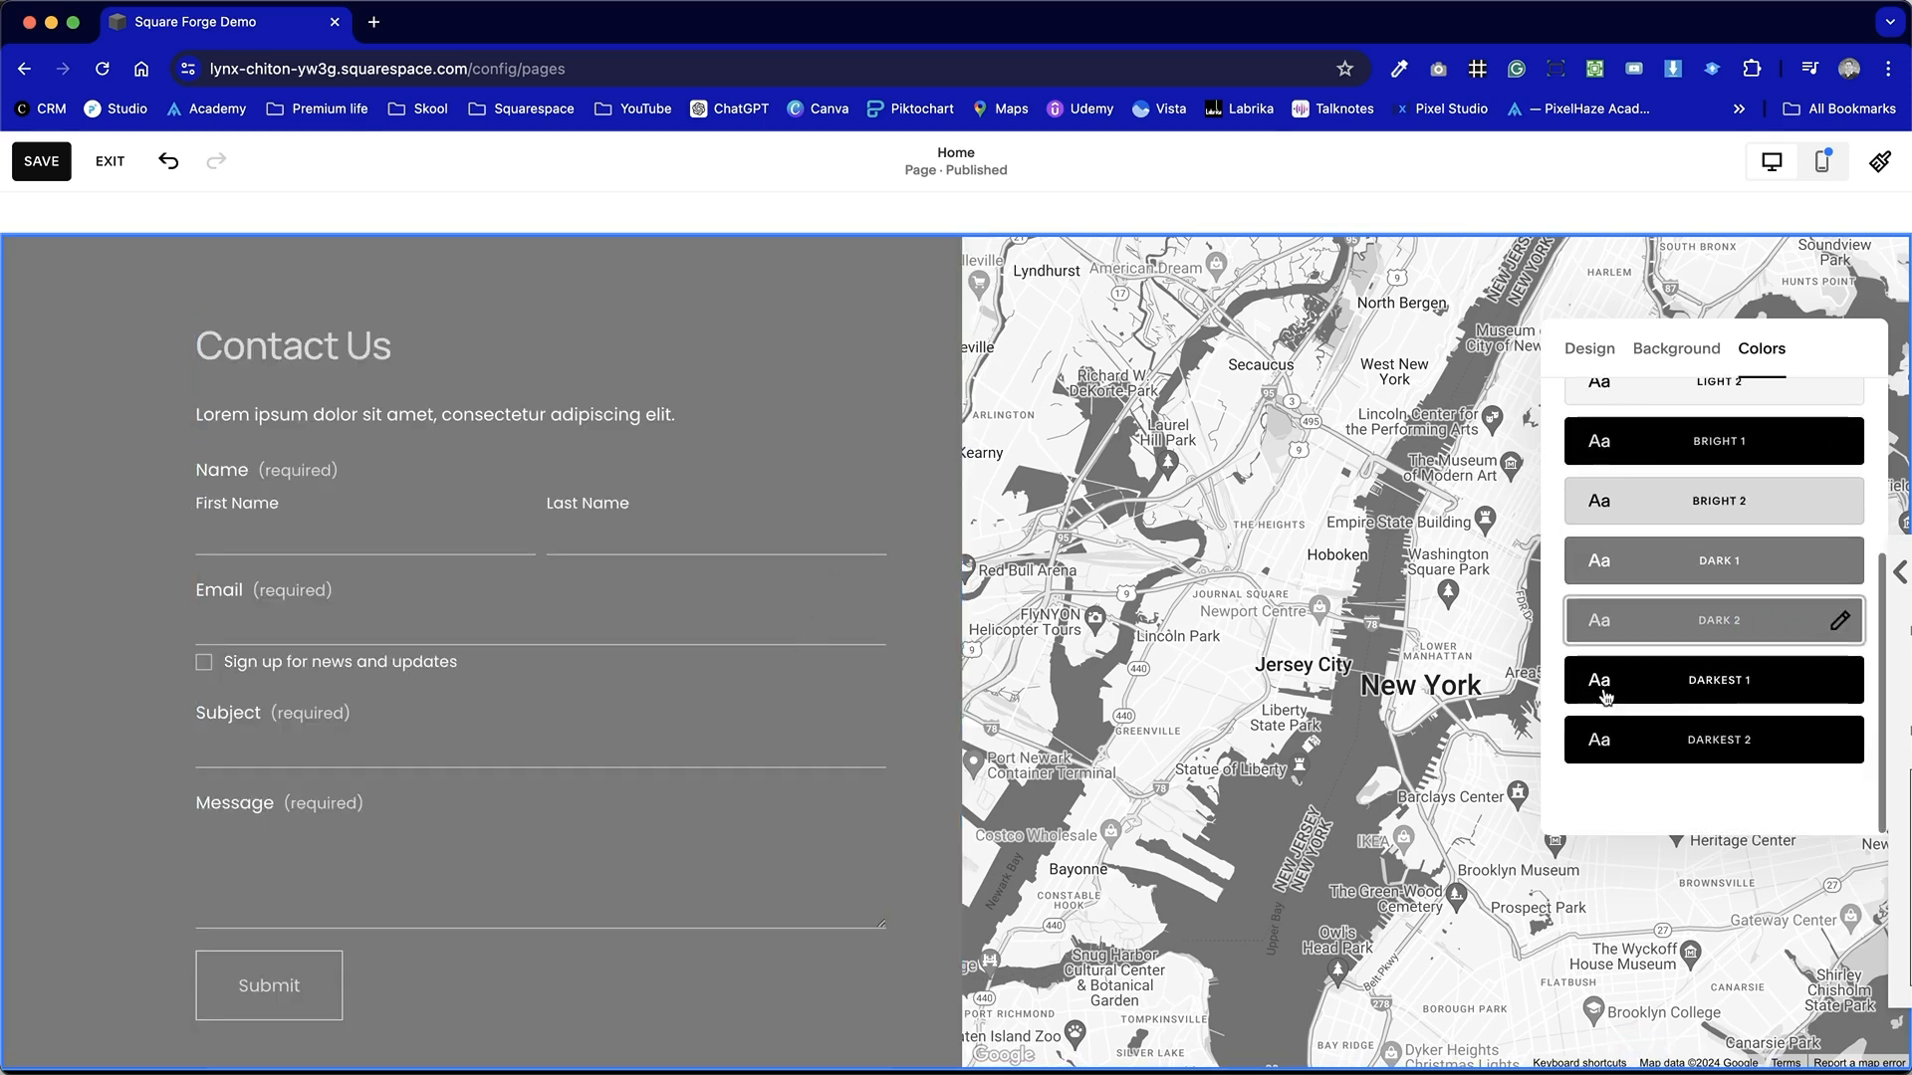
pyautogui.click(943, 416)
# Try the Bright 1 and then a dark grey colour theme on the Contact Us section.
pyautogui.scroll(5, 943, 417)
pyautogui.scroll(-5, 890, 764)
pyautogui.scroll(-2, 892, 767)
pyautogui.scroll(2, 892, 767)
pyautogui.scroll(-3, 892, 768)
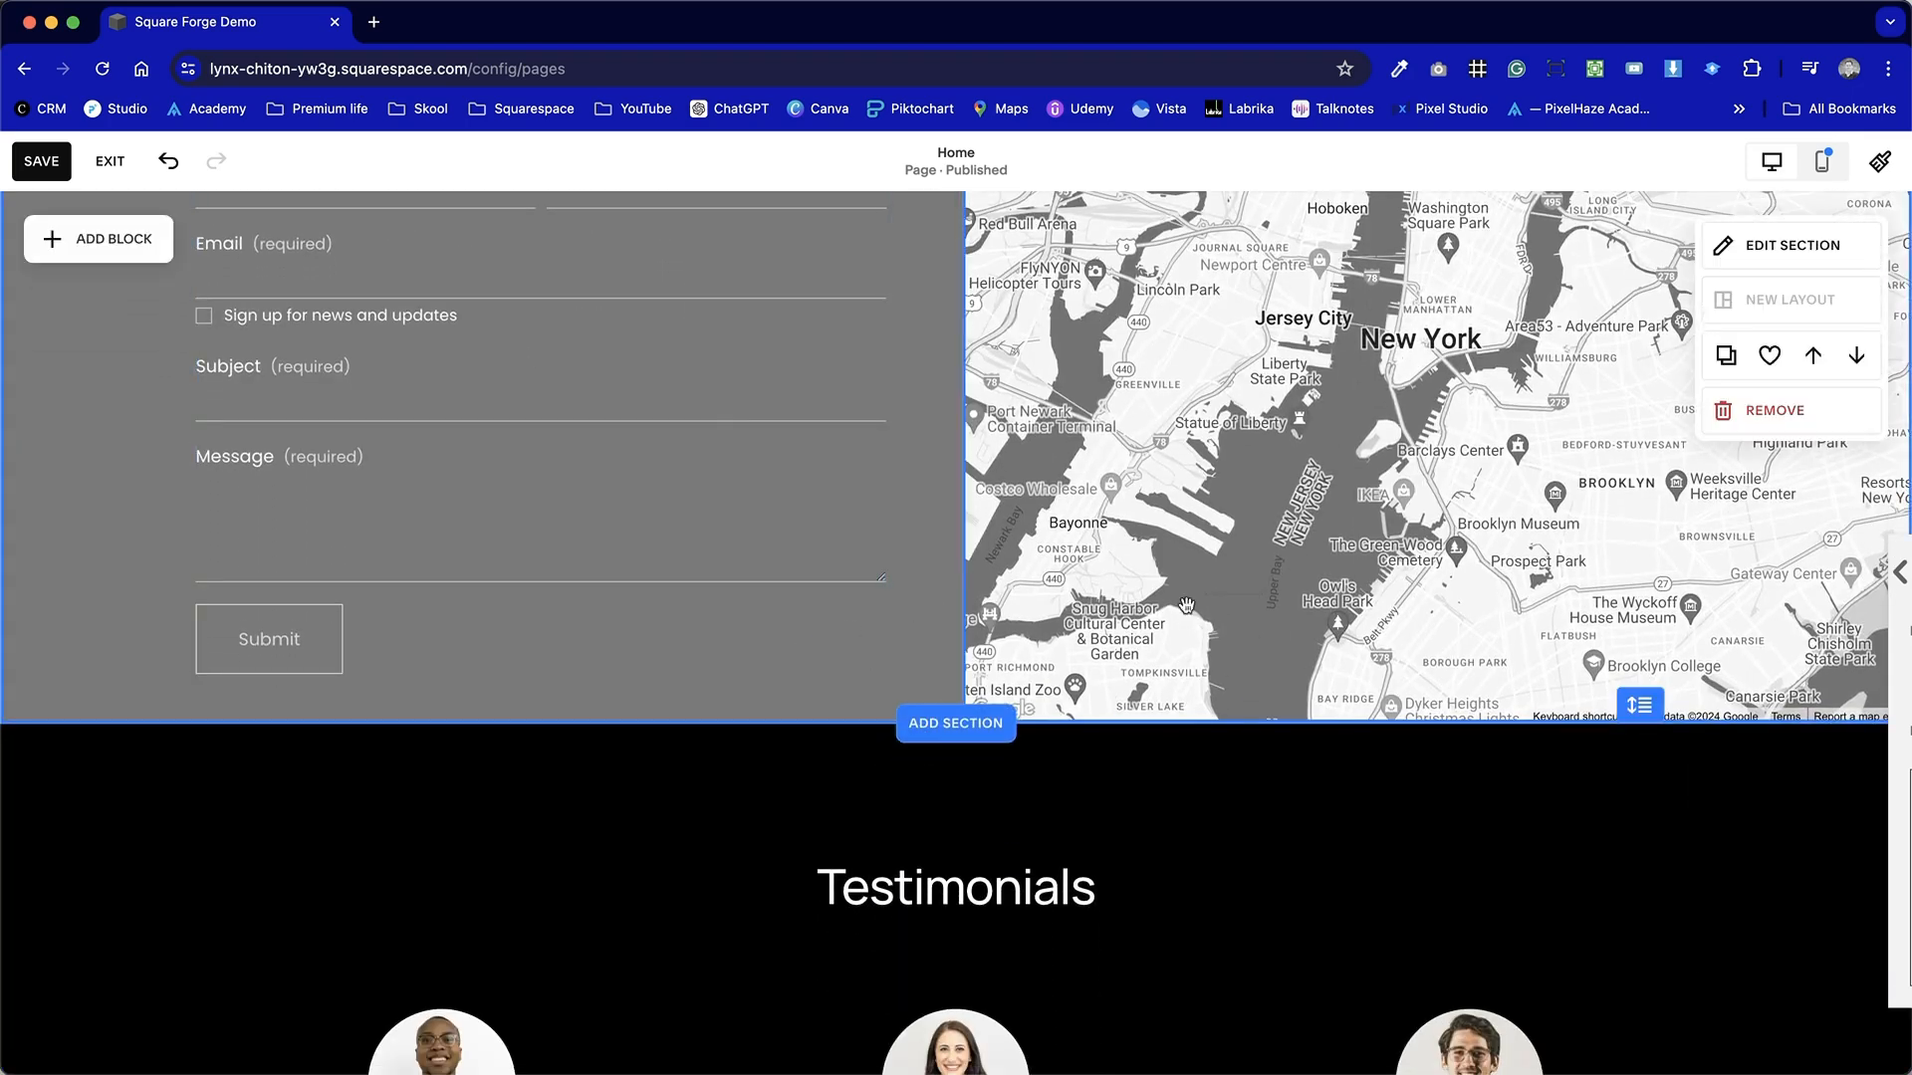
pyautogui.scroll(3, 1249, 572)
pyautogui.click(899, 294)
pyautogui.click(1792, 245)
pyautogui.click(1761, 306)
pyautogui.click(1718, 685)
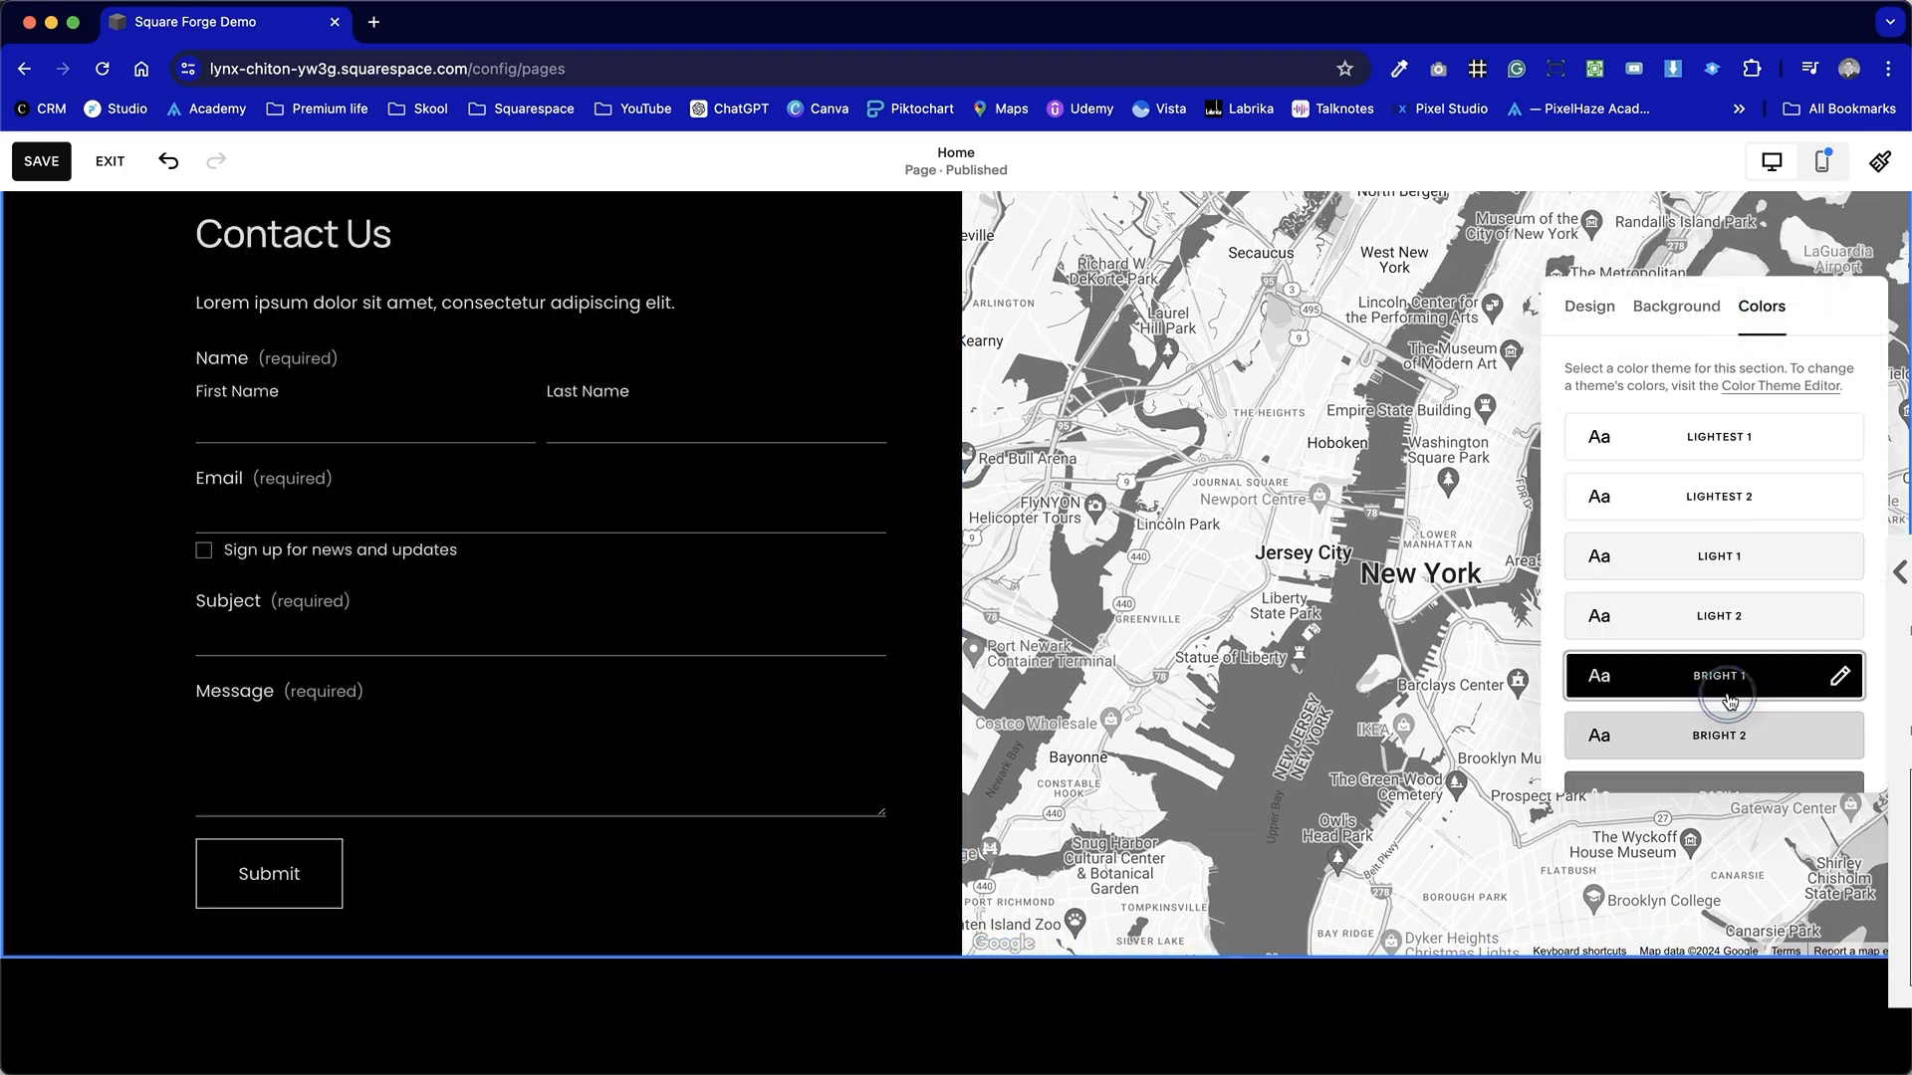
pyautogui.scroll(-1, 1725, 742)
pyautogui.click(1726, 662)
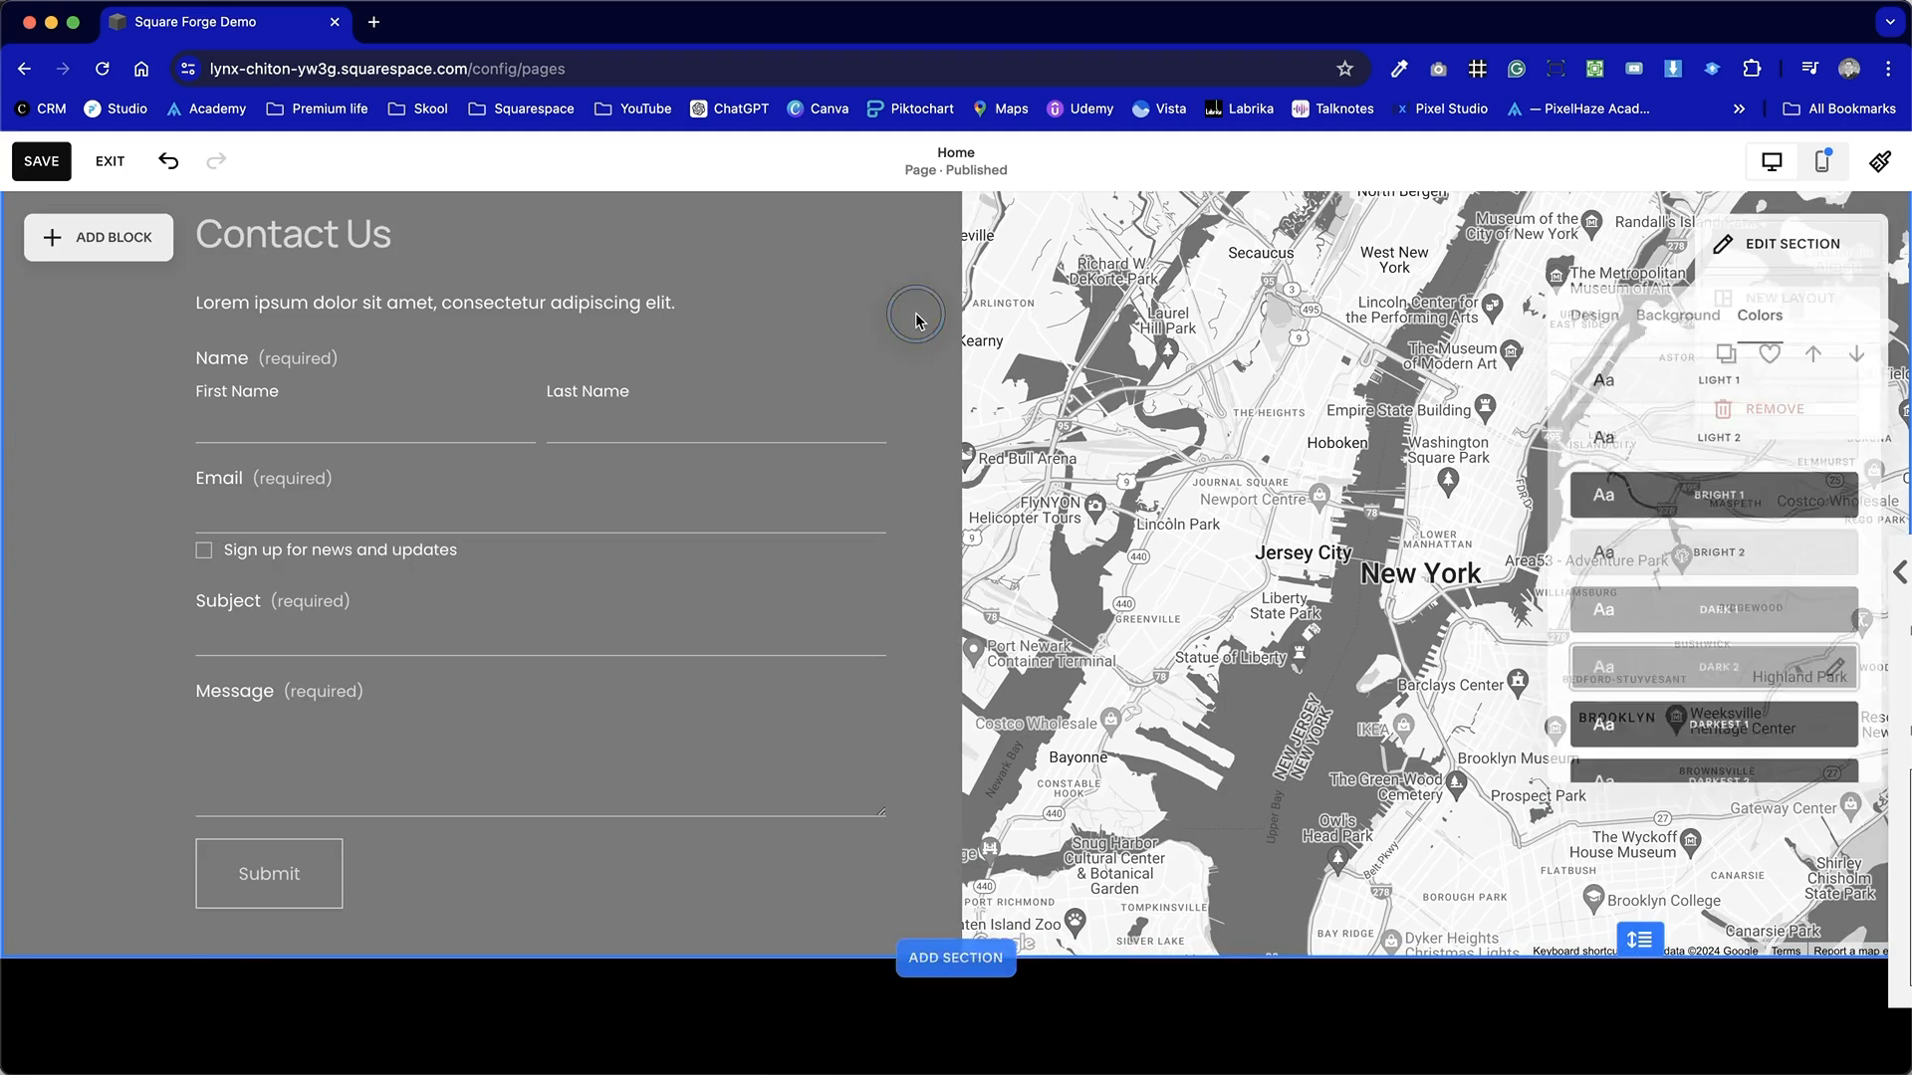
pyautogui.click(917, 318)
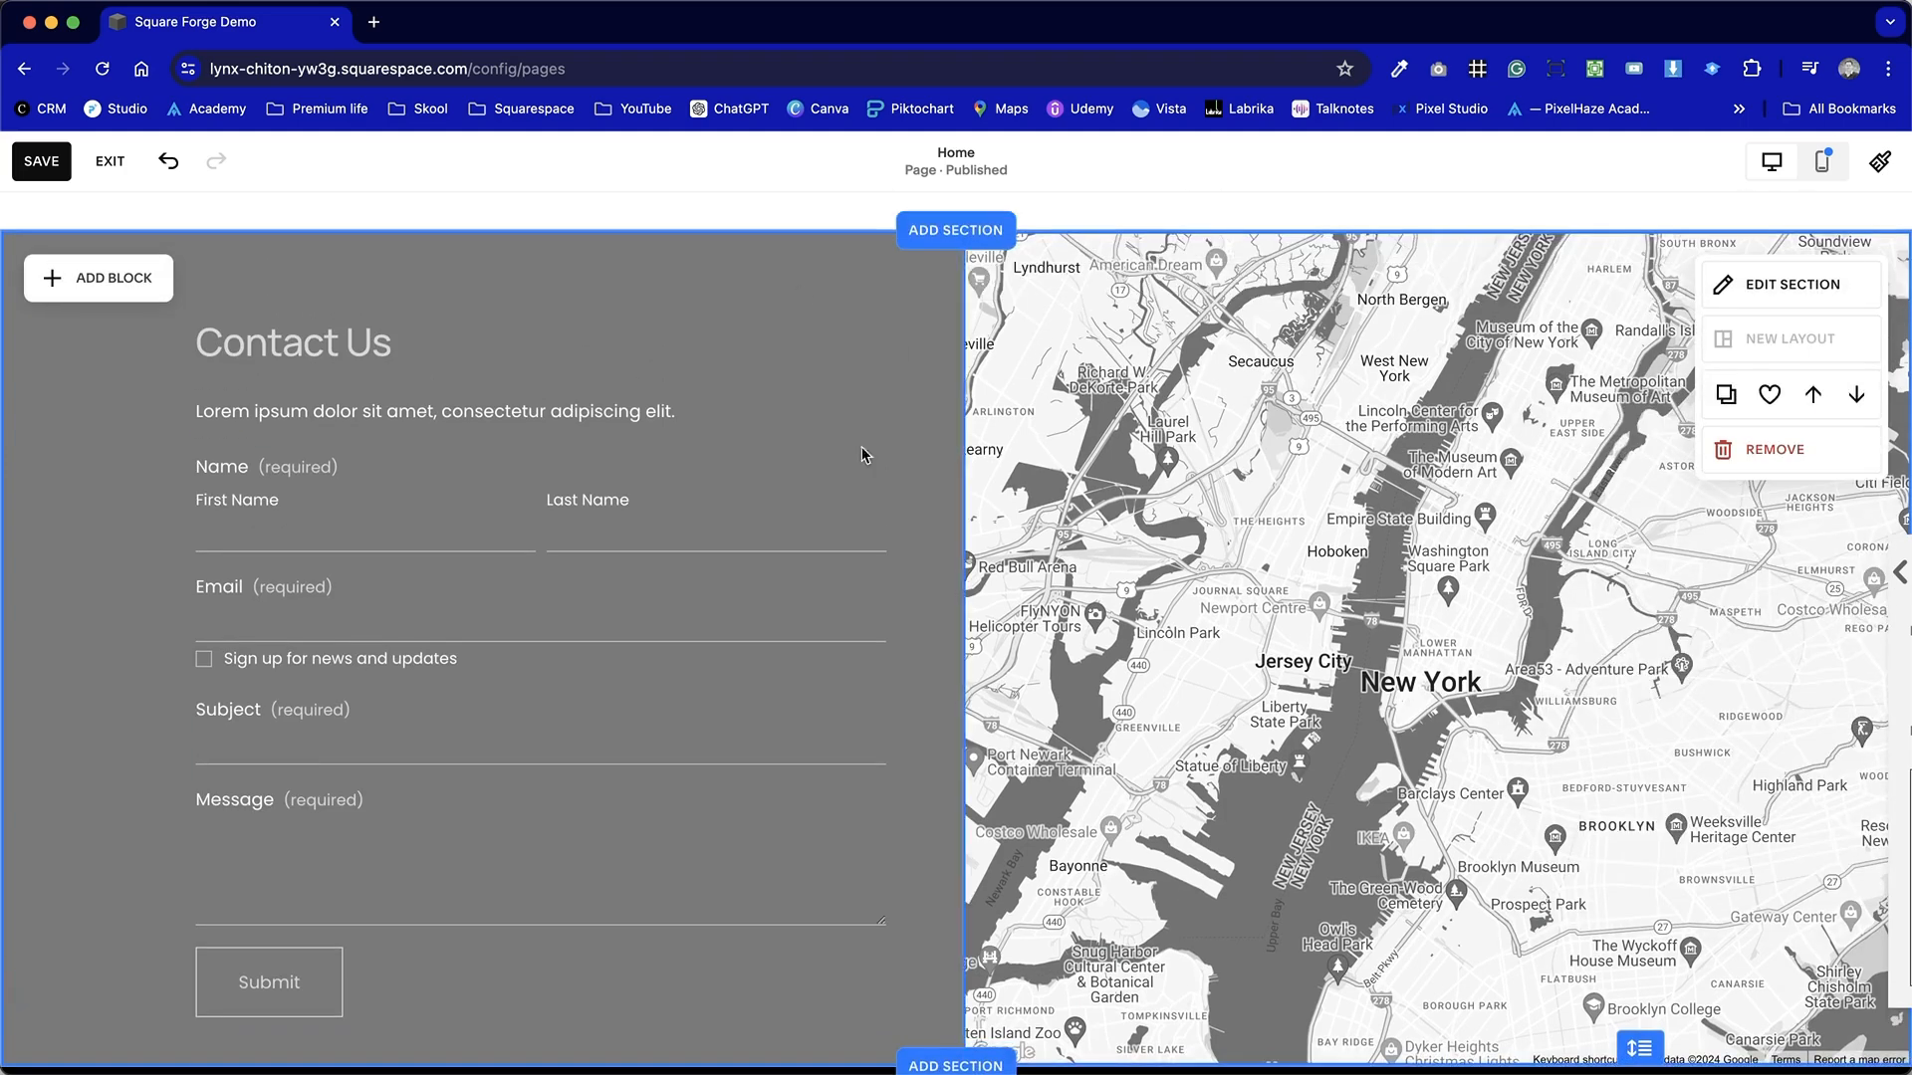
# Set the map's business name to PixelHaze and fill its address from the matching autofill suggestion.
pyautogui.doubleClick(1617, 655)
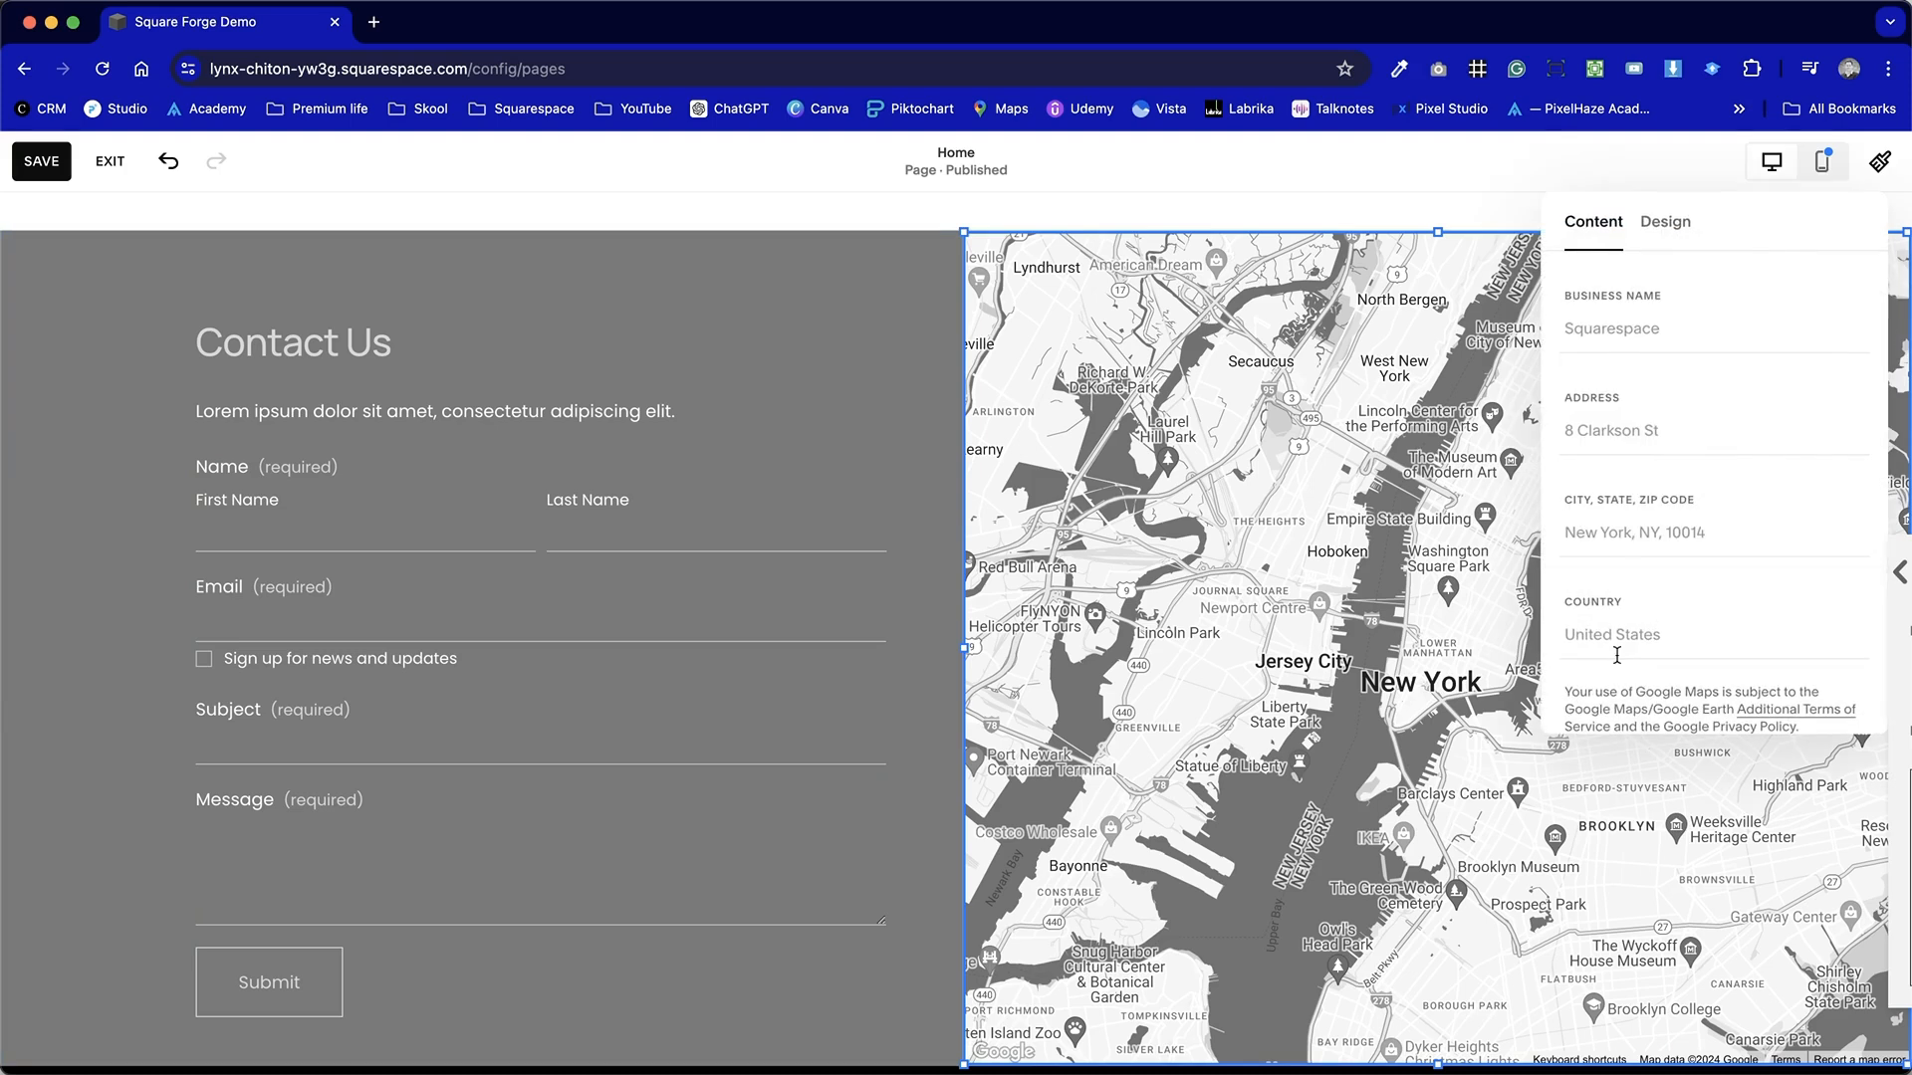
pyautogui.moveTo(1763, 223); pyautogui.dragTo(1223, 236)
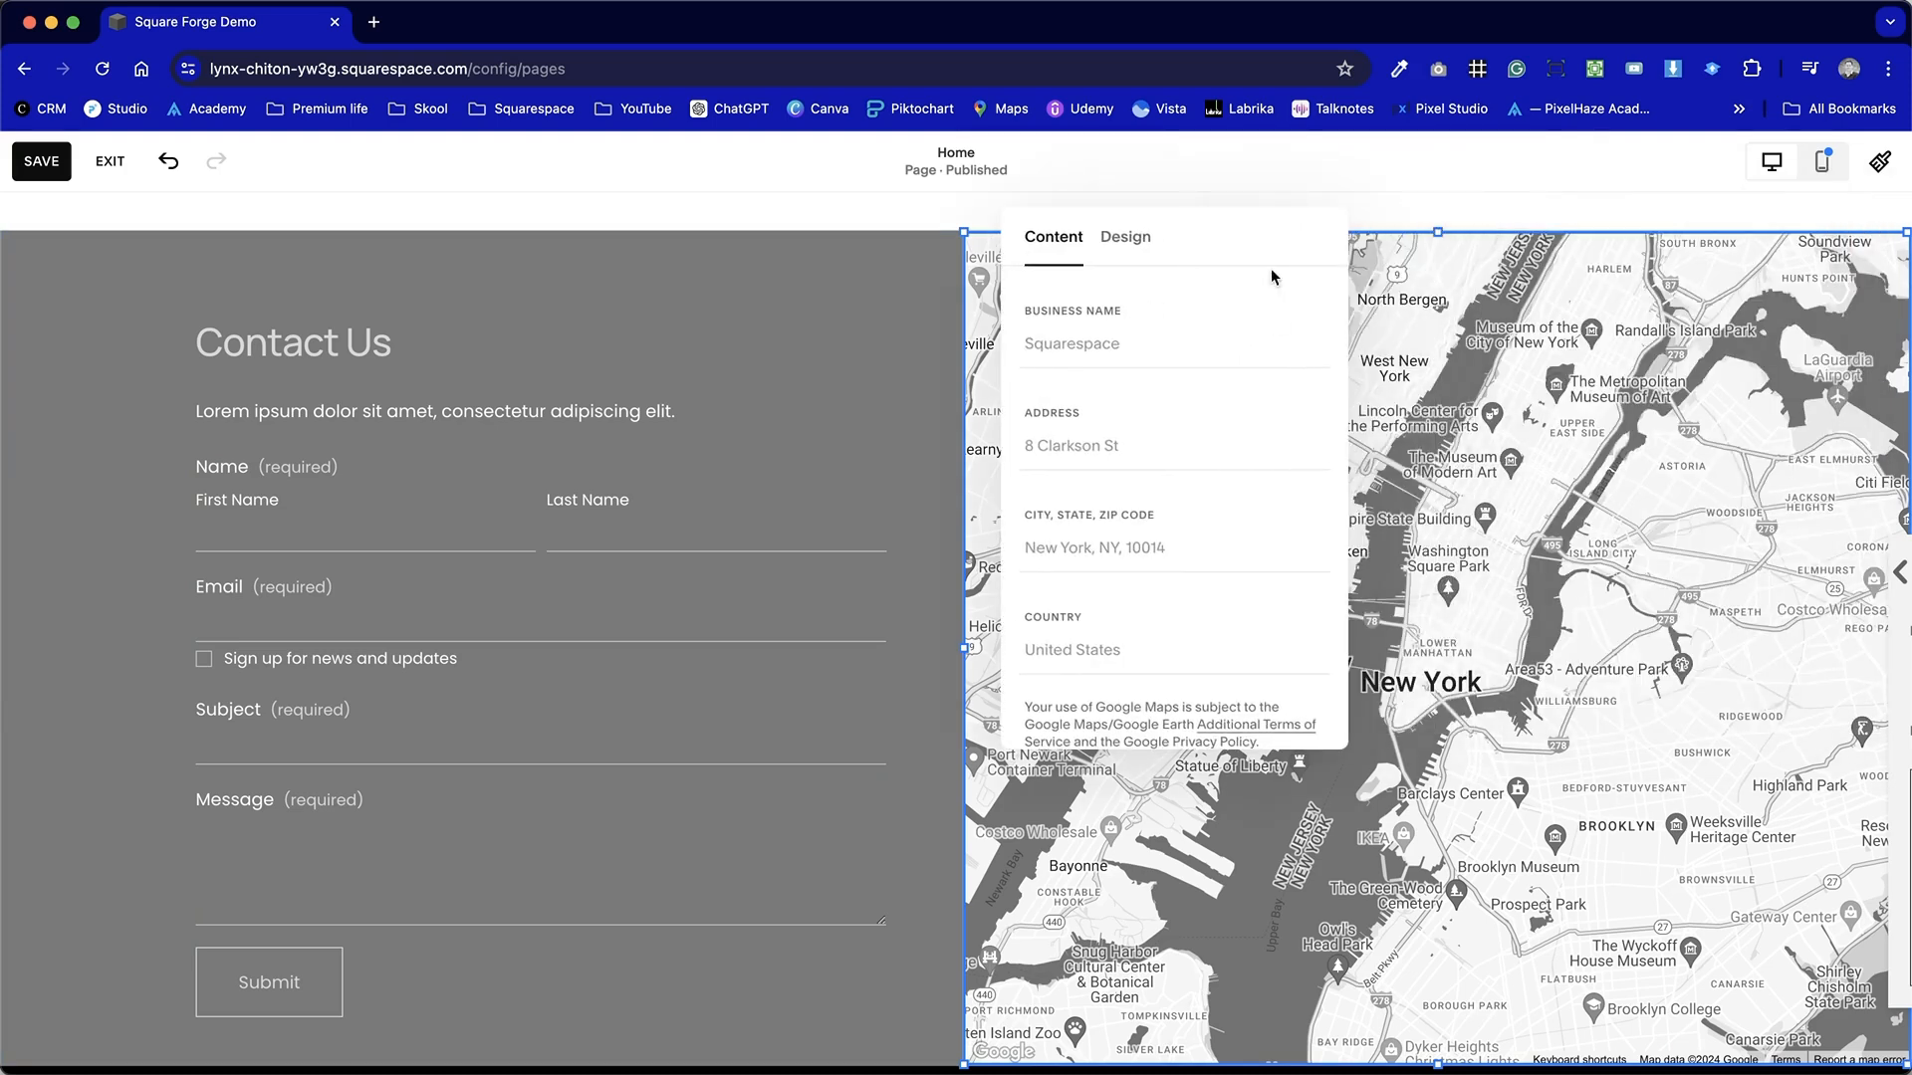
pyautogui.click(1129, 348)
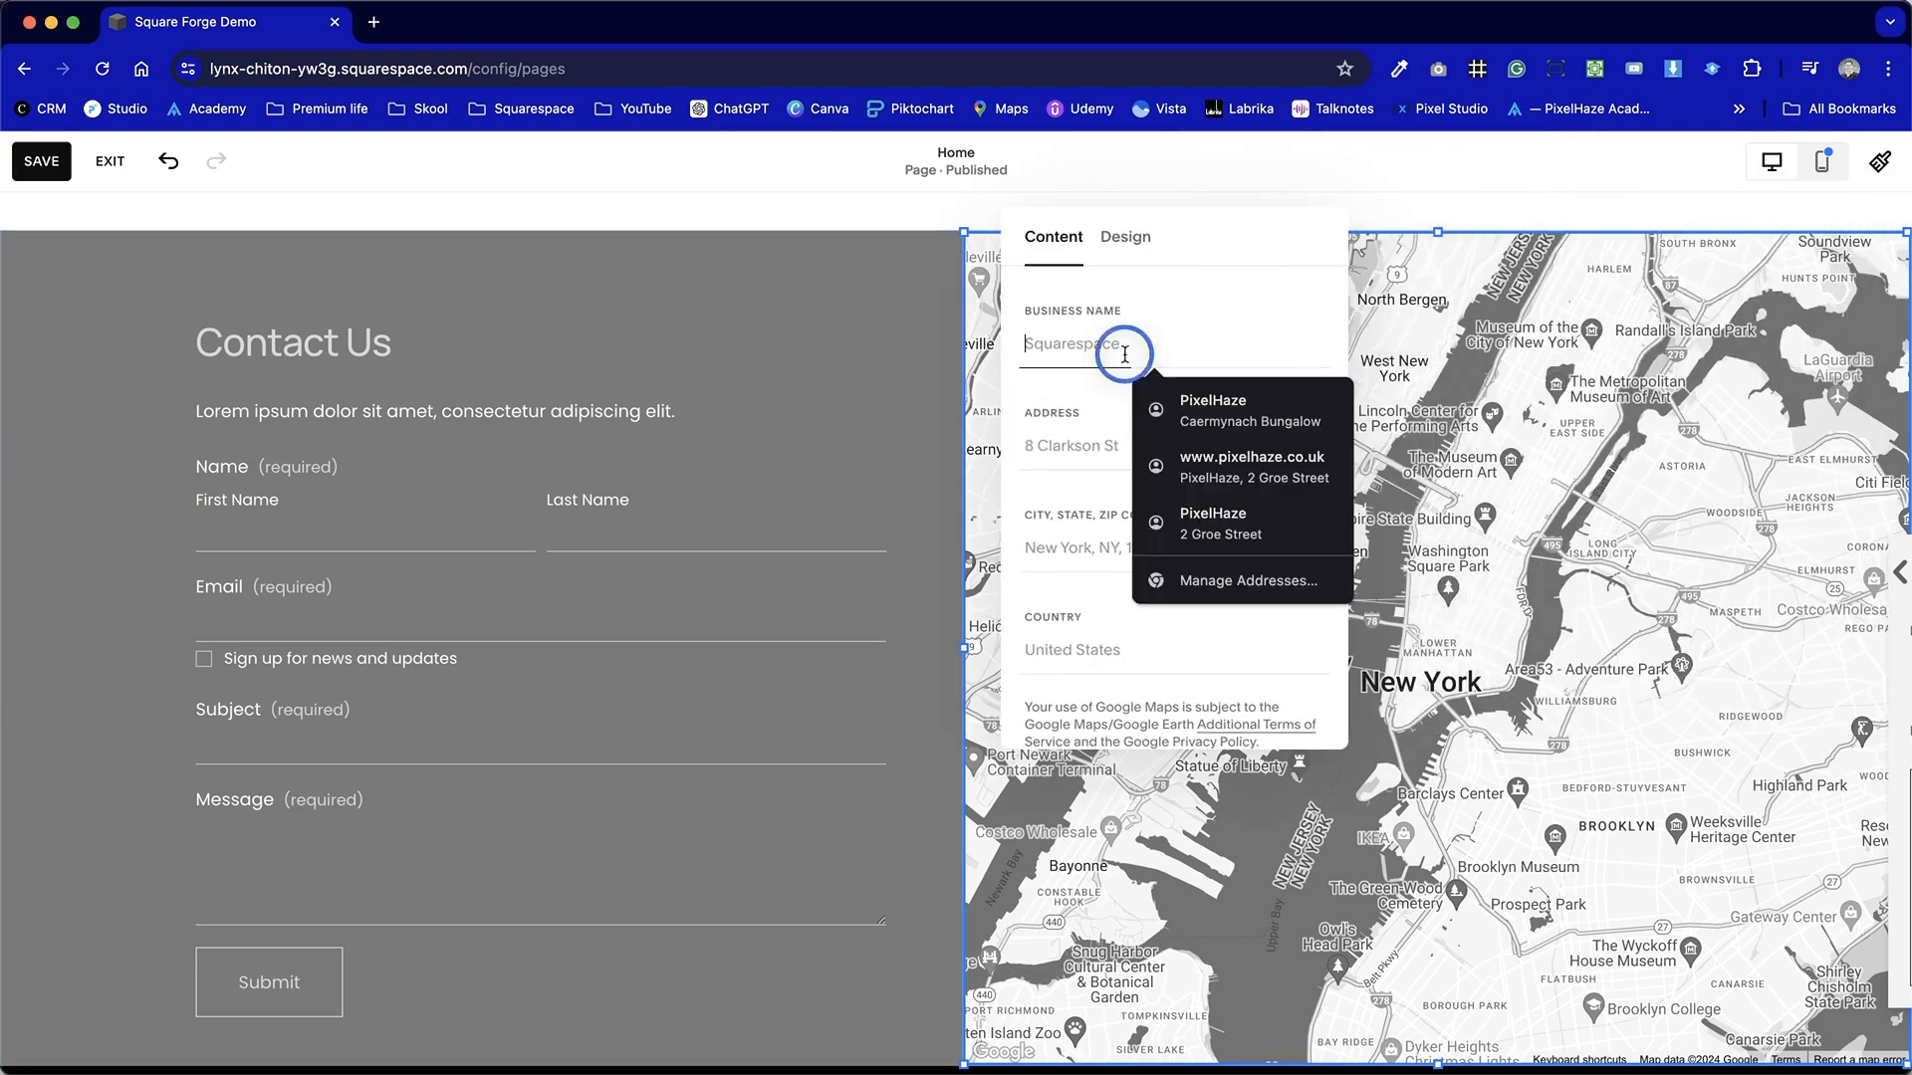
pyautogui.write('Pix')
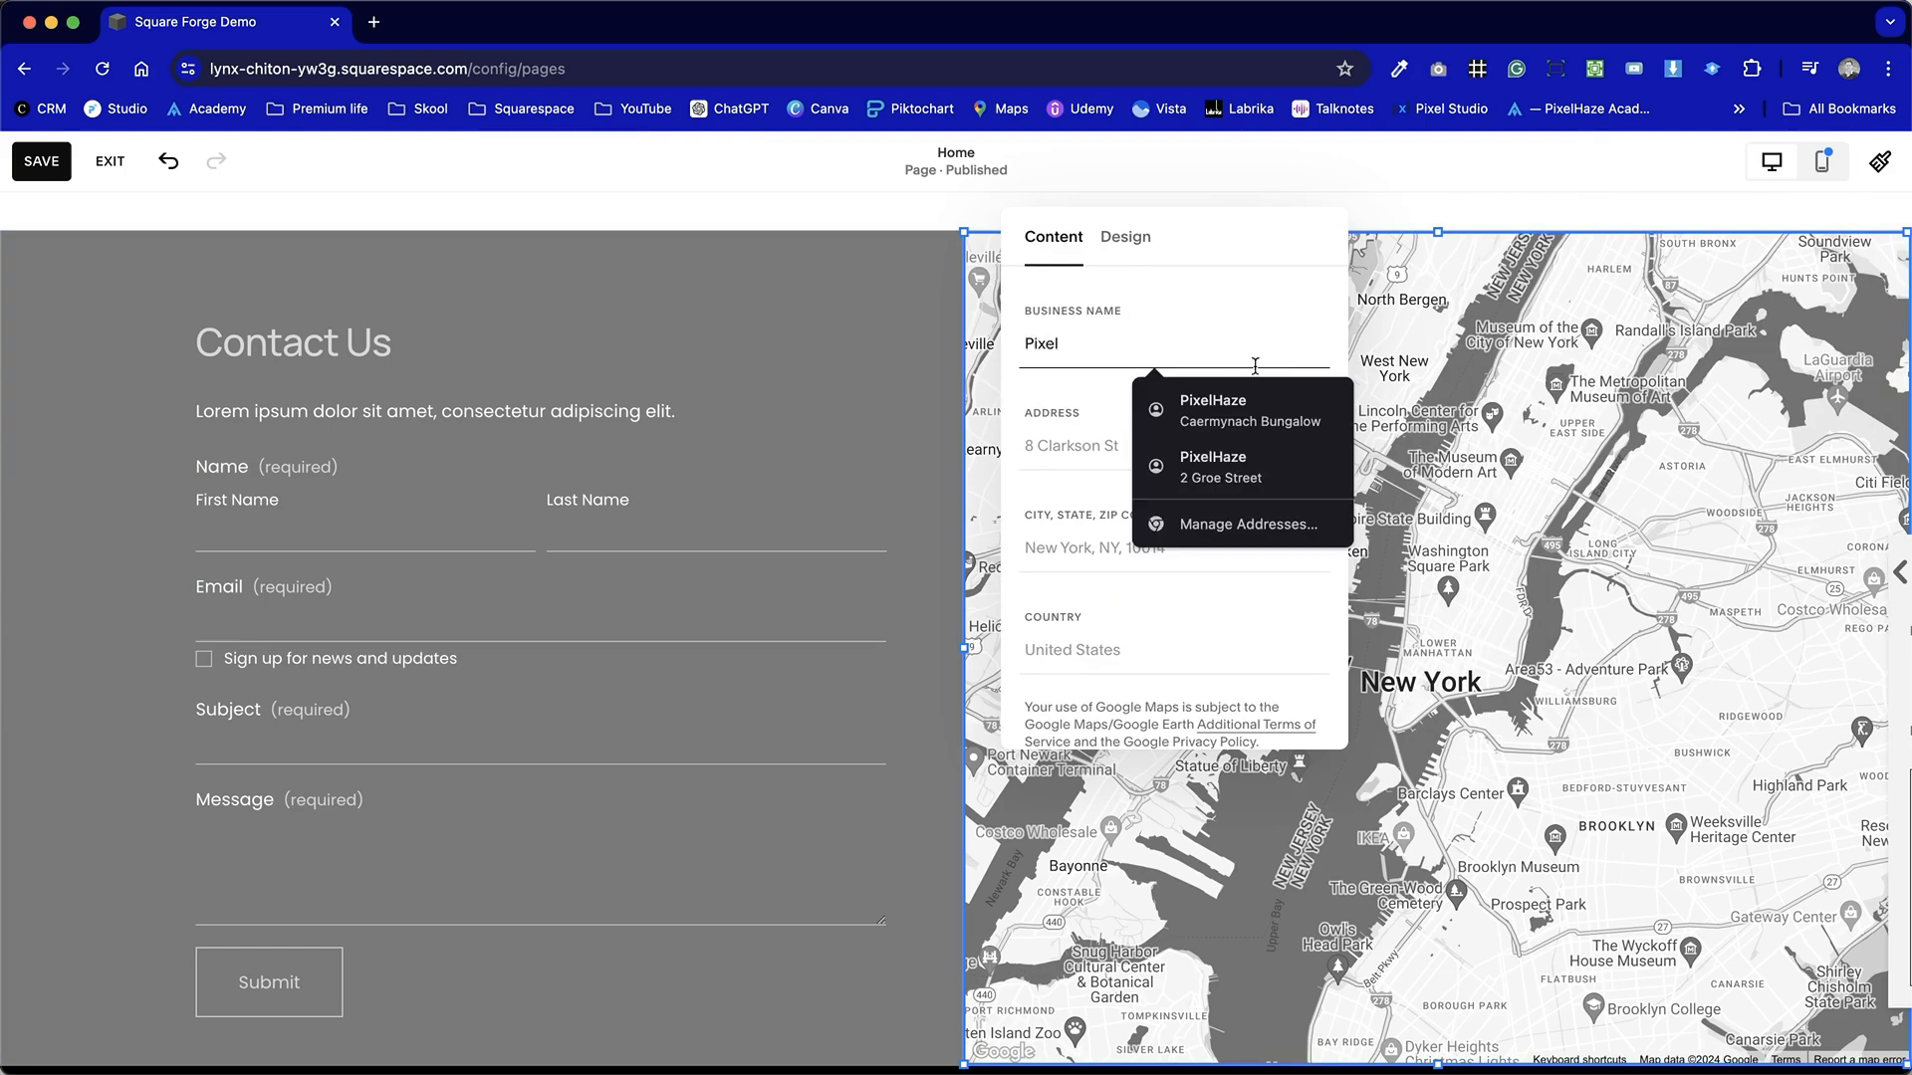
pyautogui.write('el')
pyautogui.click(1213, 466)
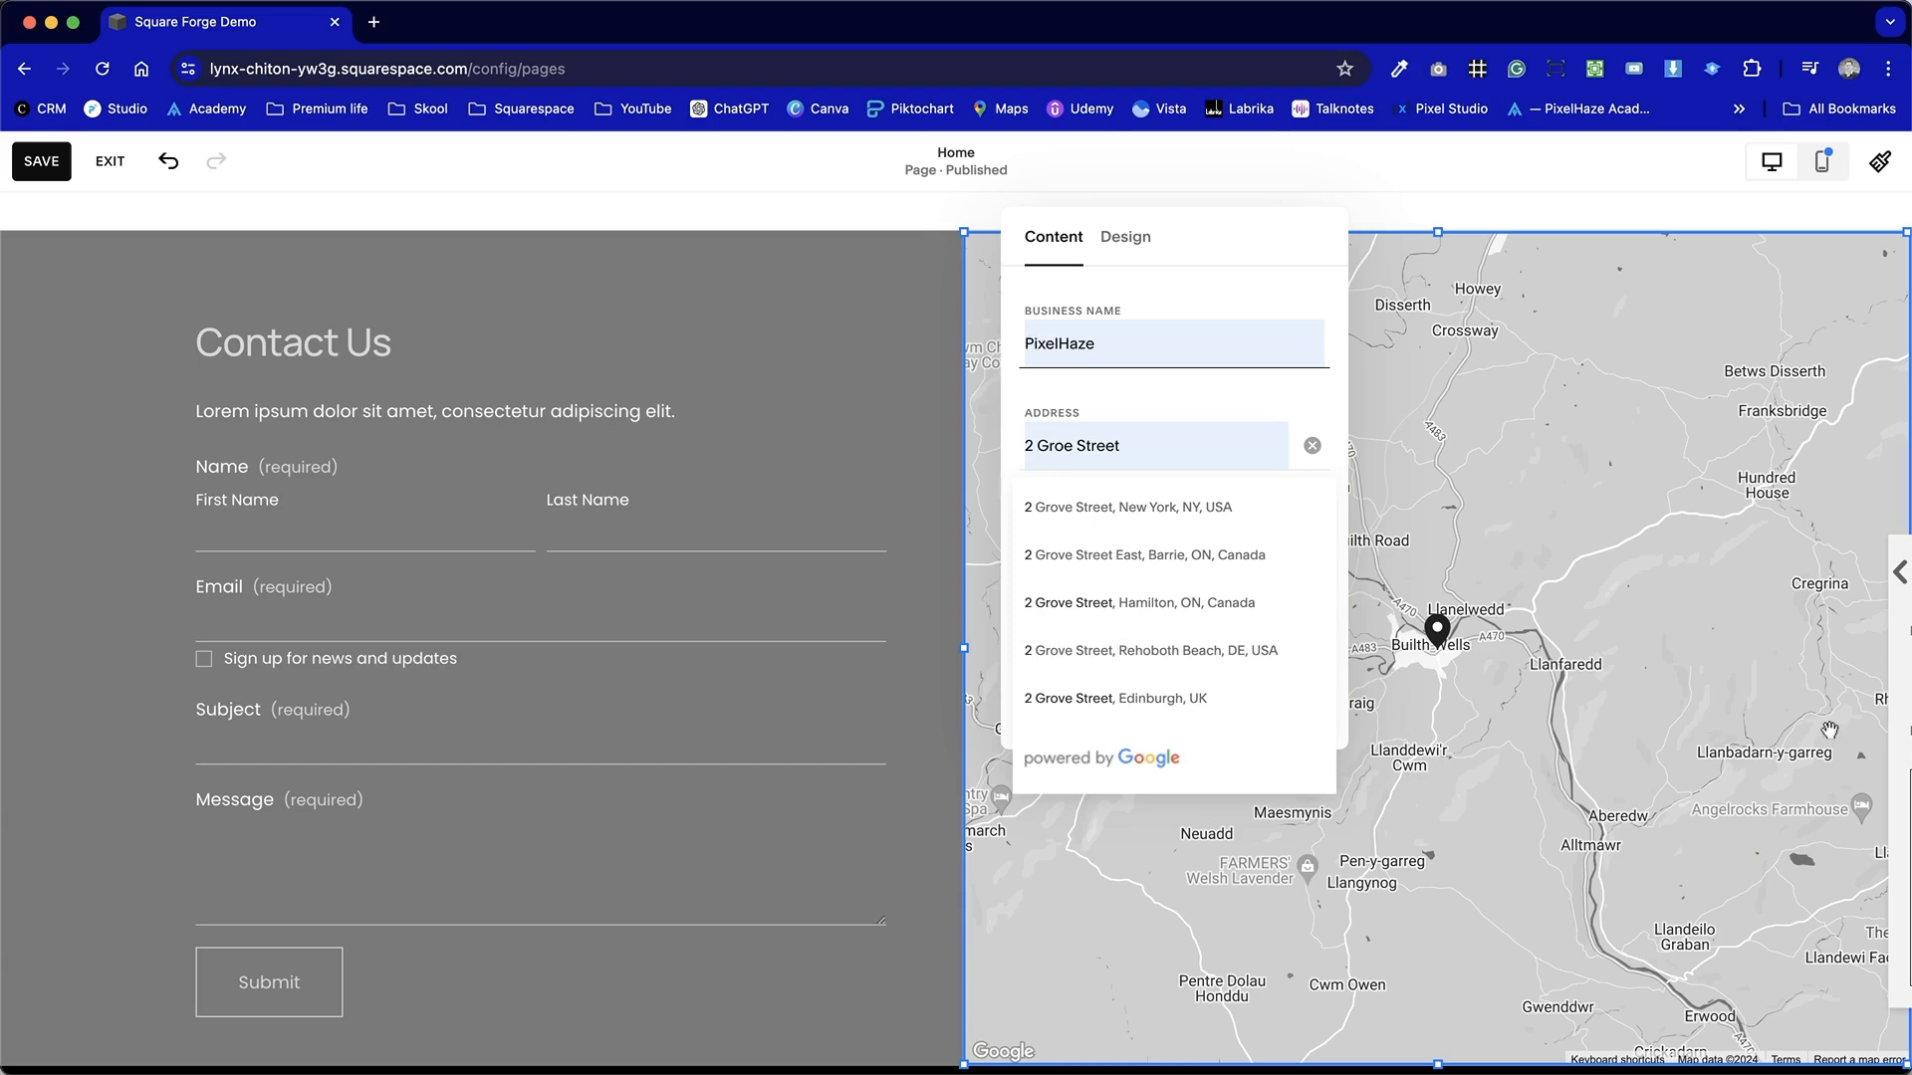
# Try the Satellite and then the Dark map styles for the map block.
pyautogui.click(1129, 249)
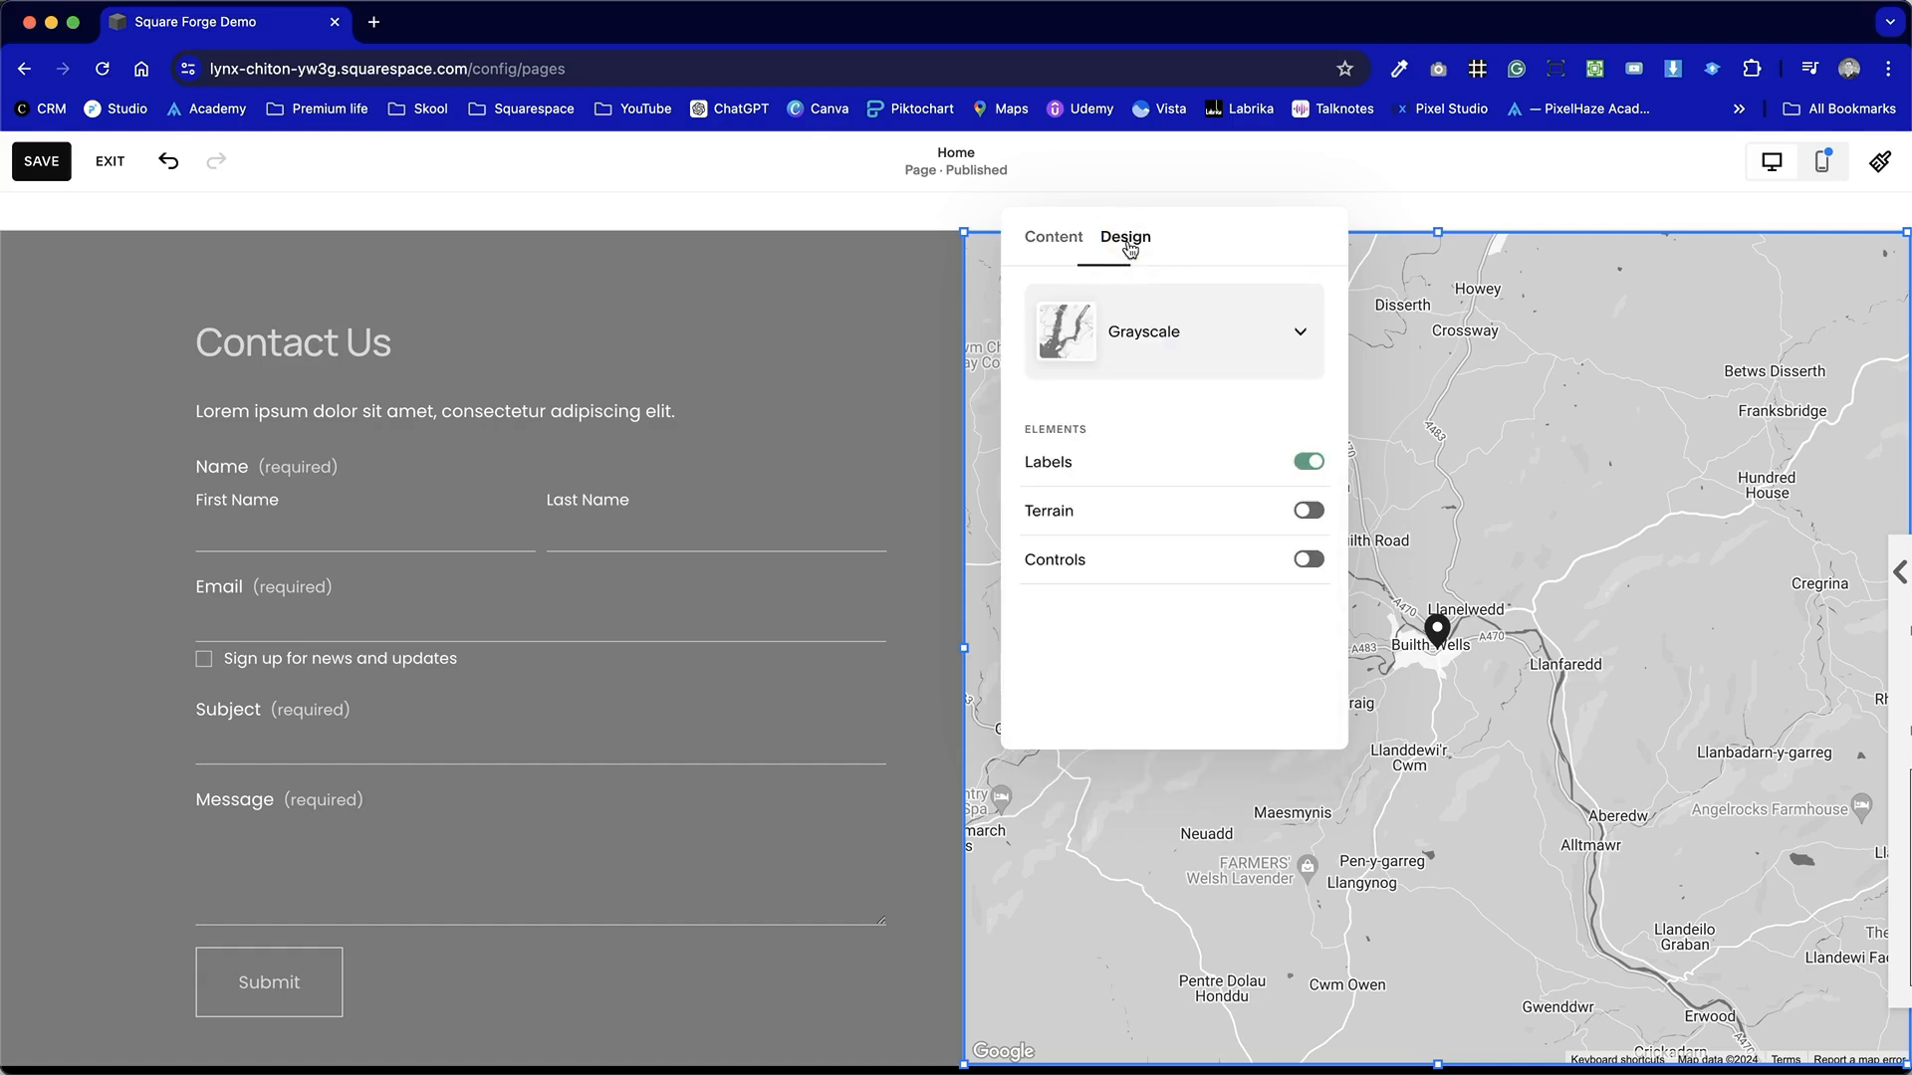
pyautogui.click(1280, 344)
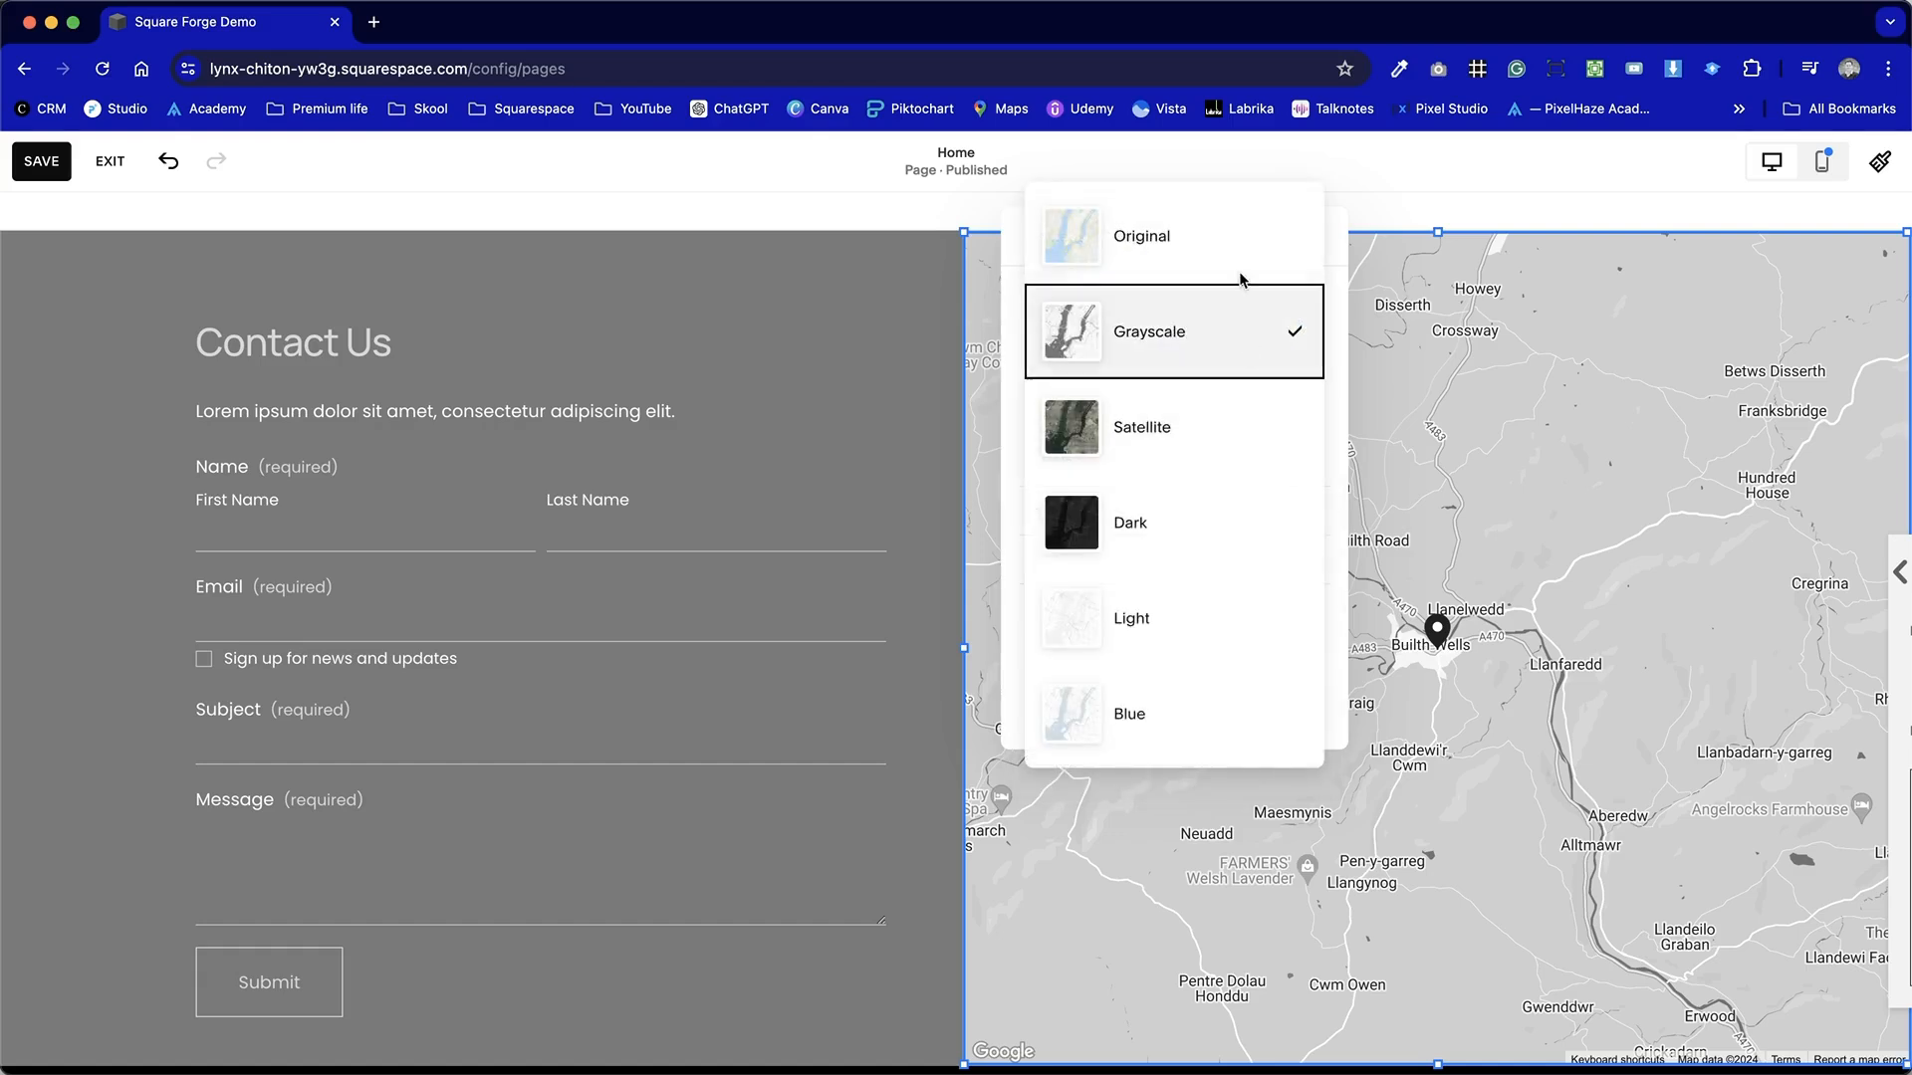
pyautogui.click(1258, 411)
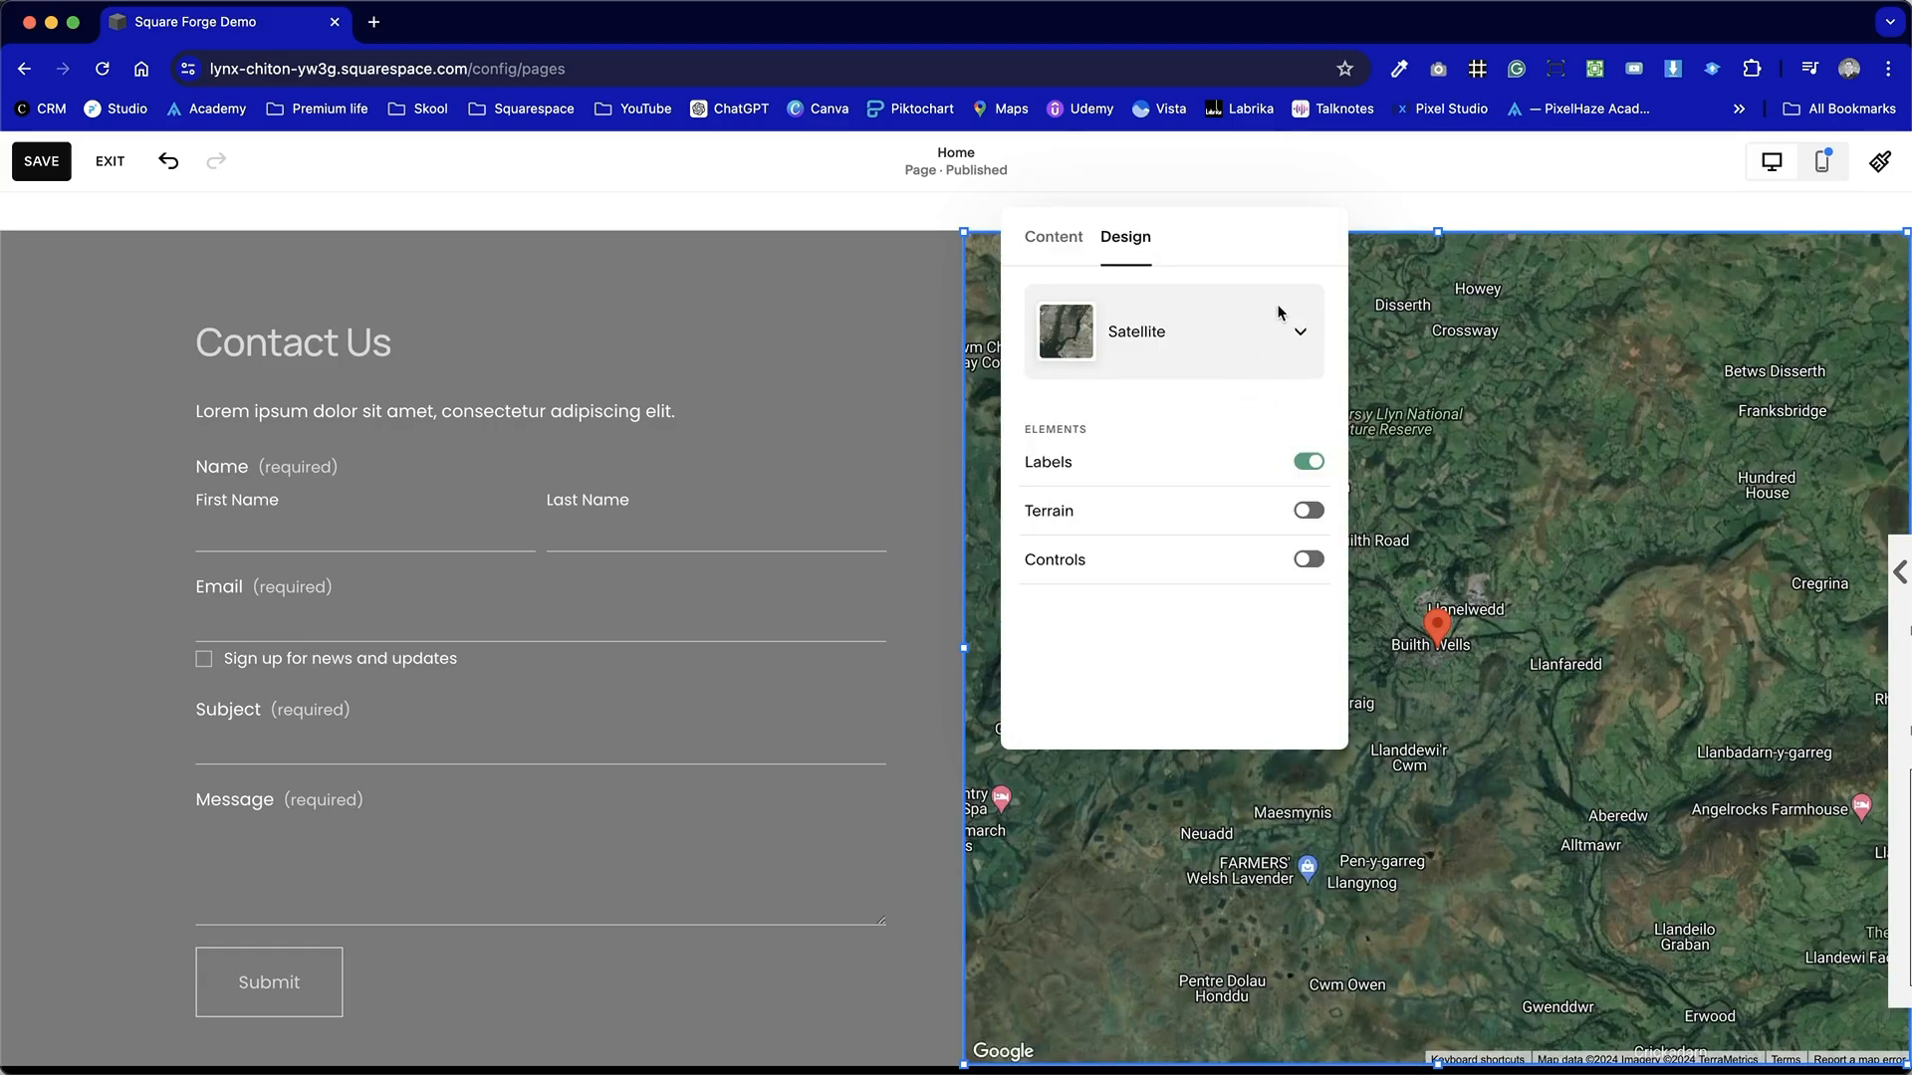
pyautogui.click(1280, 318)
pyautogui.click(1238, 488)
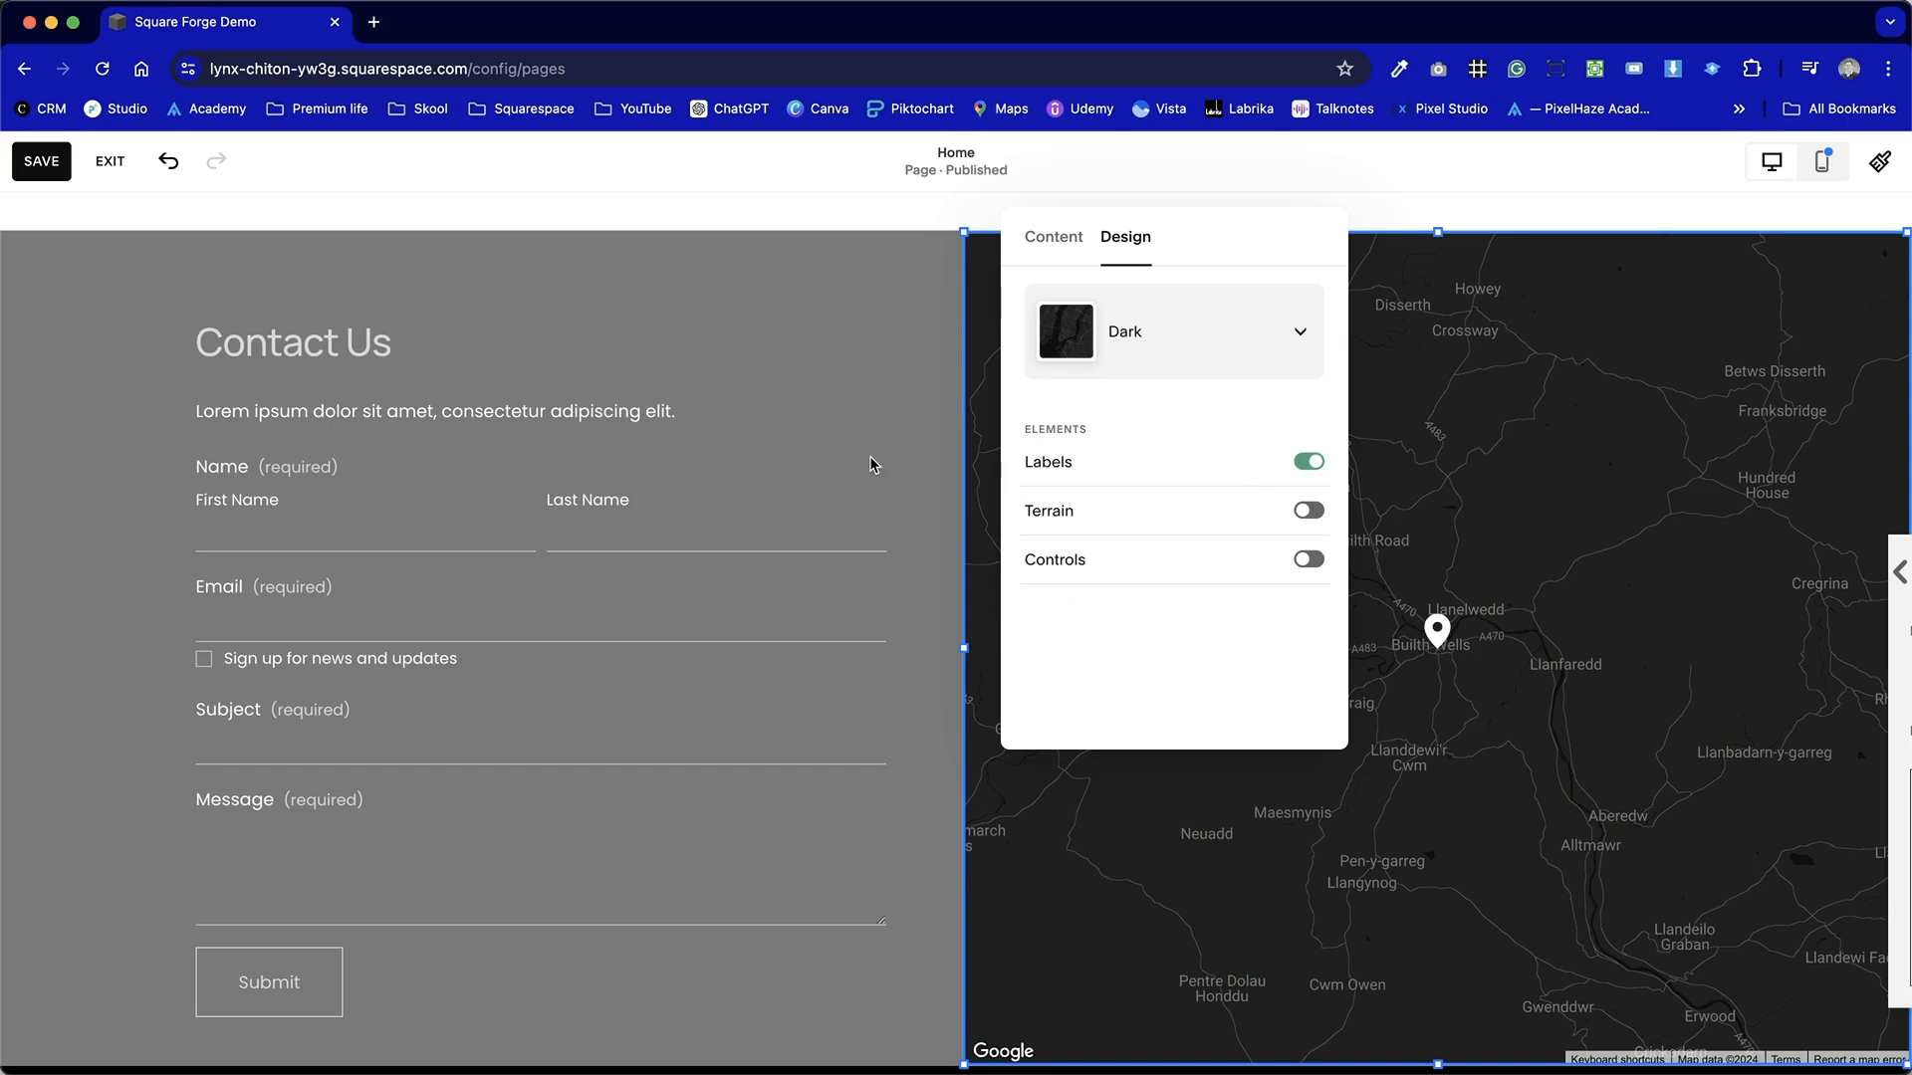
pyautogui.click(858, 415)
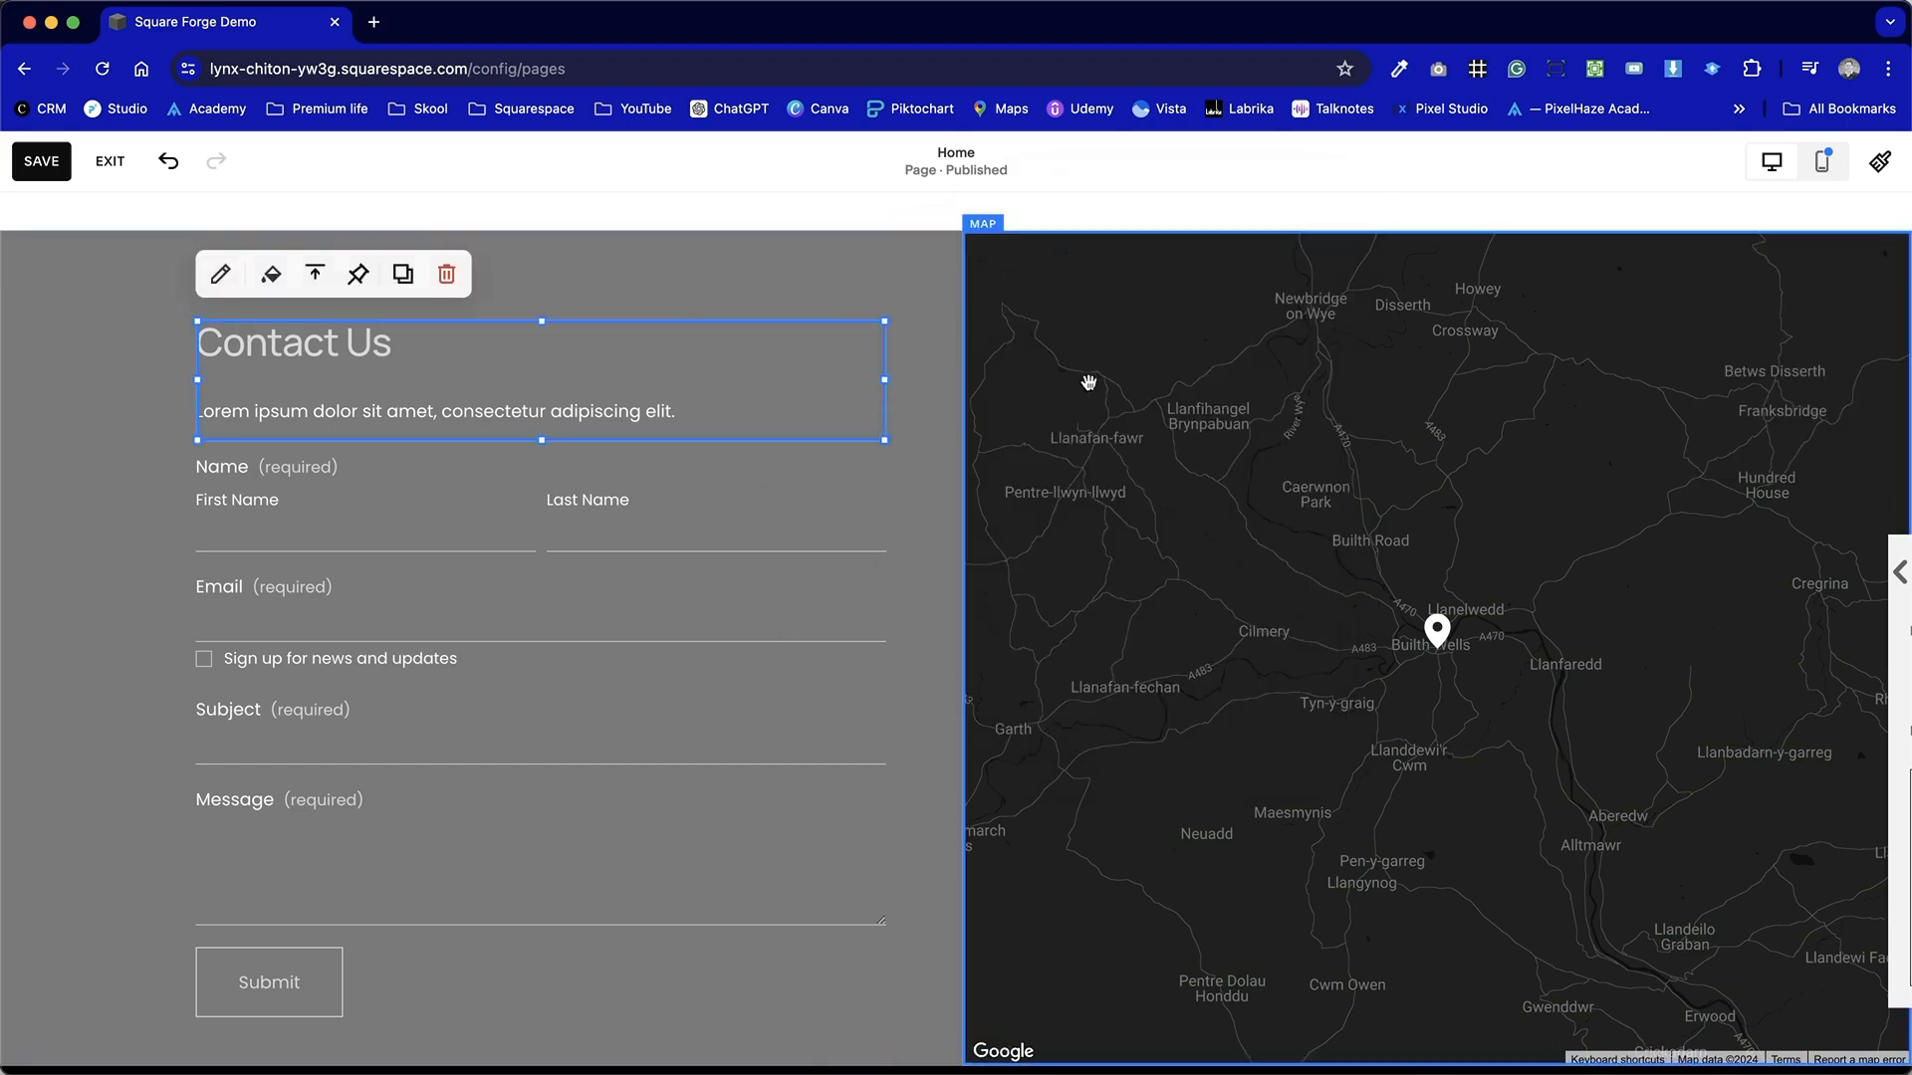
# Set the Contact Us section's colour theme back to Bright 1.
pyautogui.click(916, 296)
pyautogui.click(1846, 289)
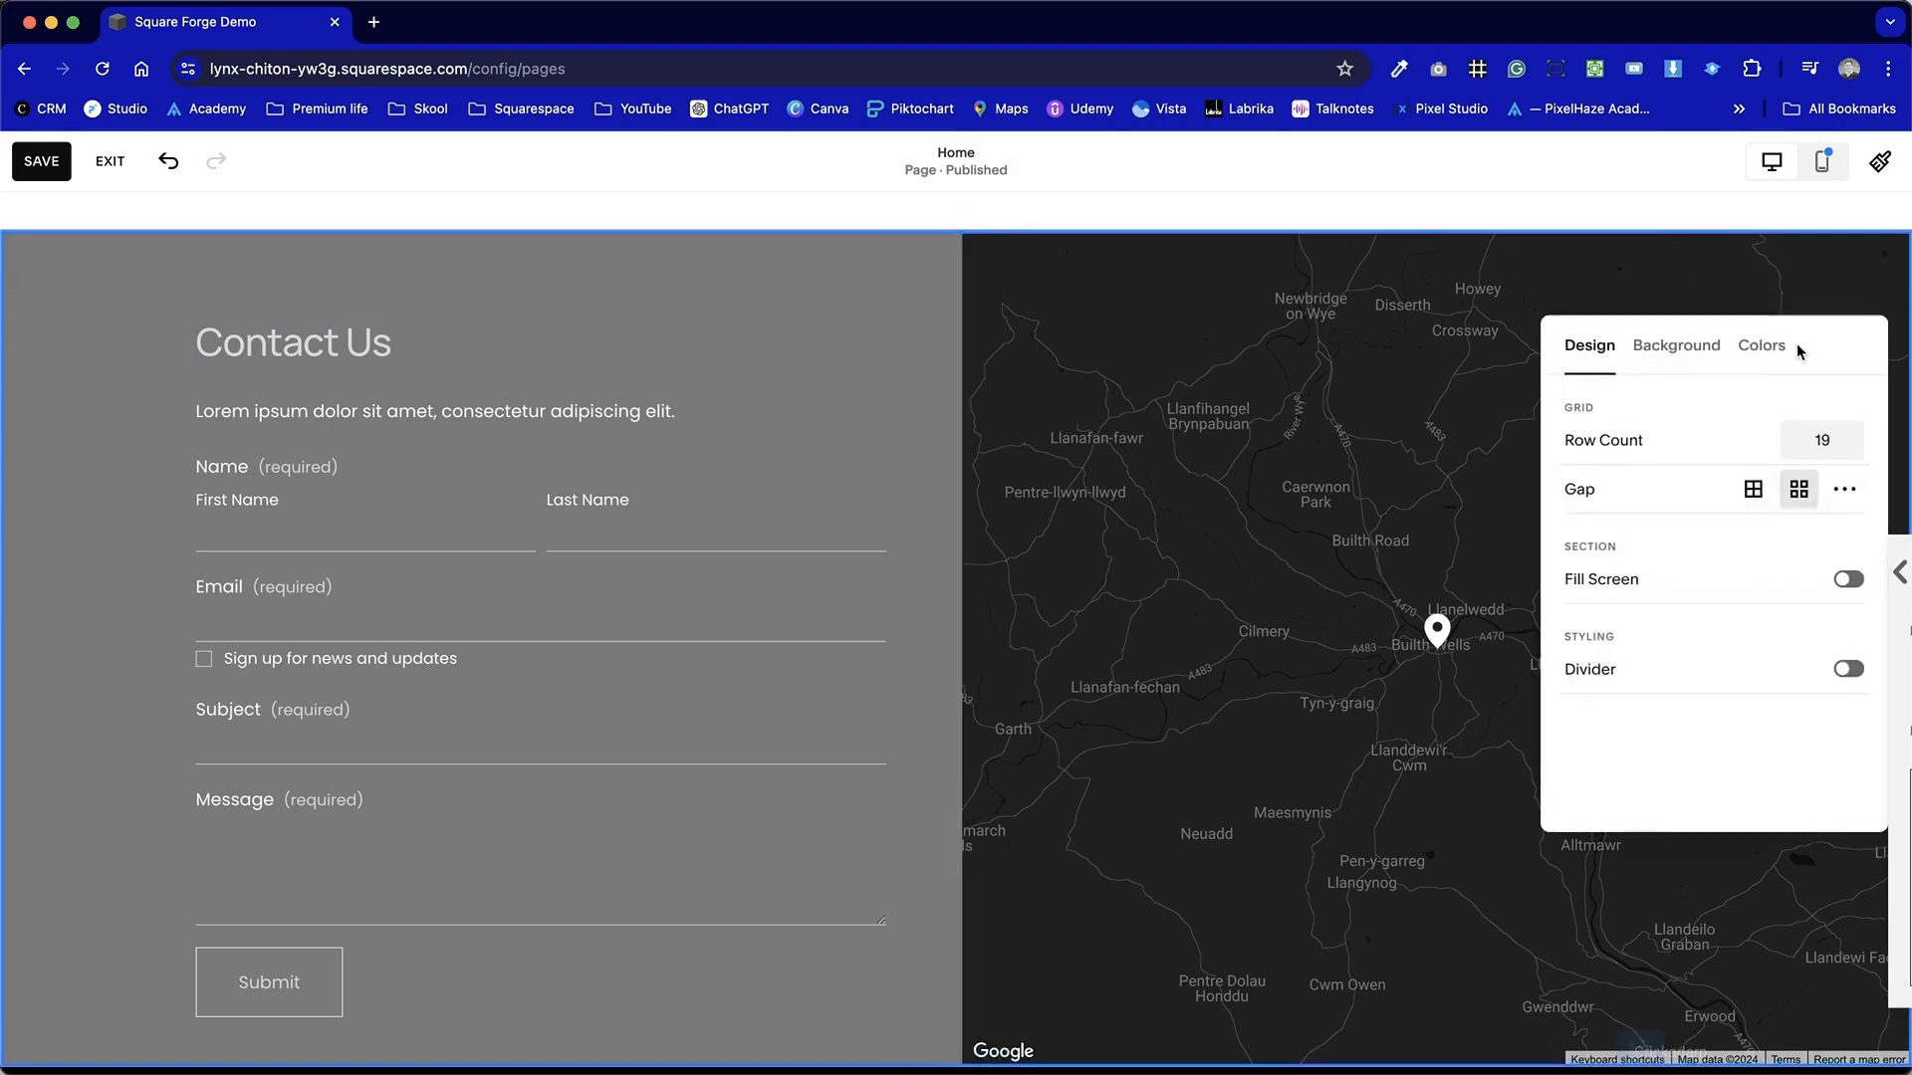
pyautogui.click(1760, 344)
pyautogui.click(1726, 717)
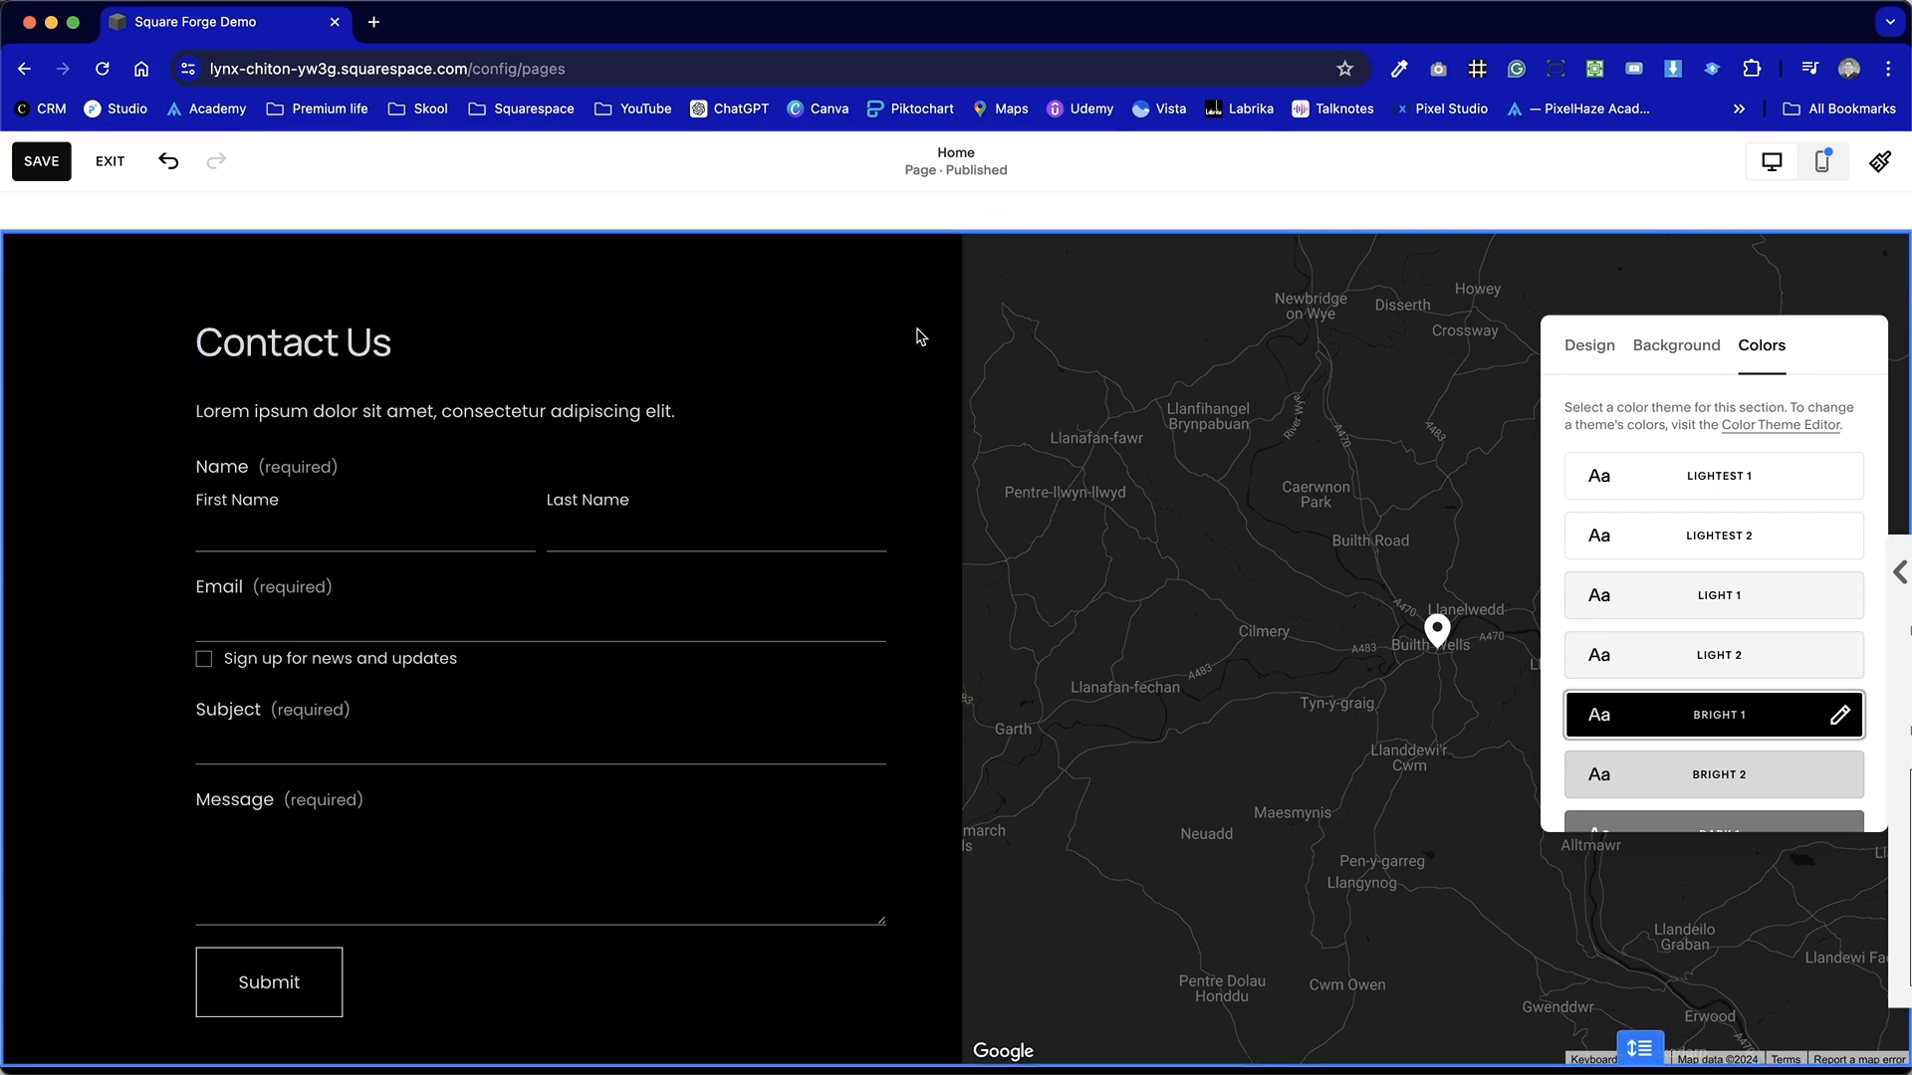
pyautogui.click(896, 301)
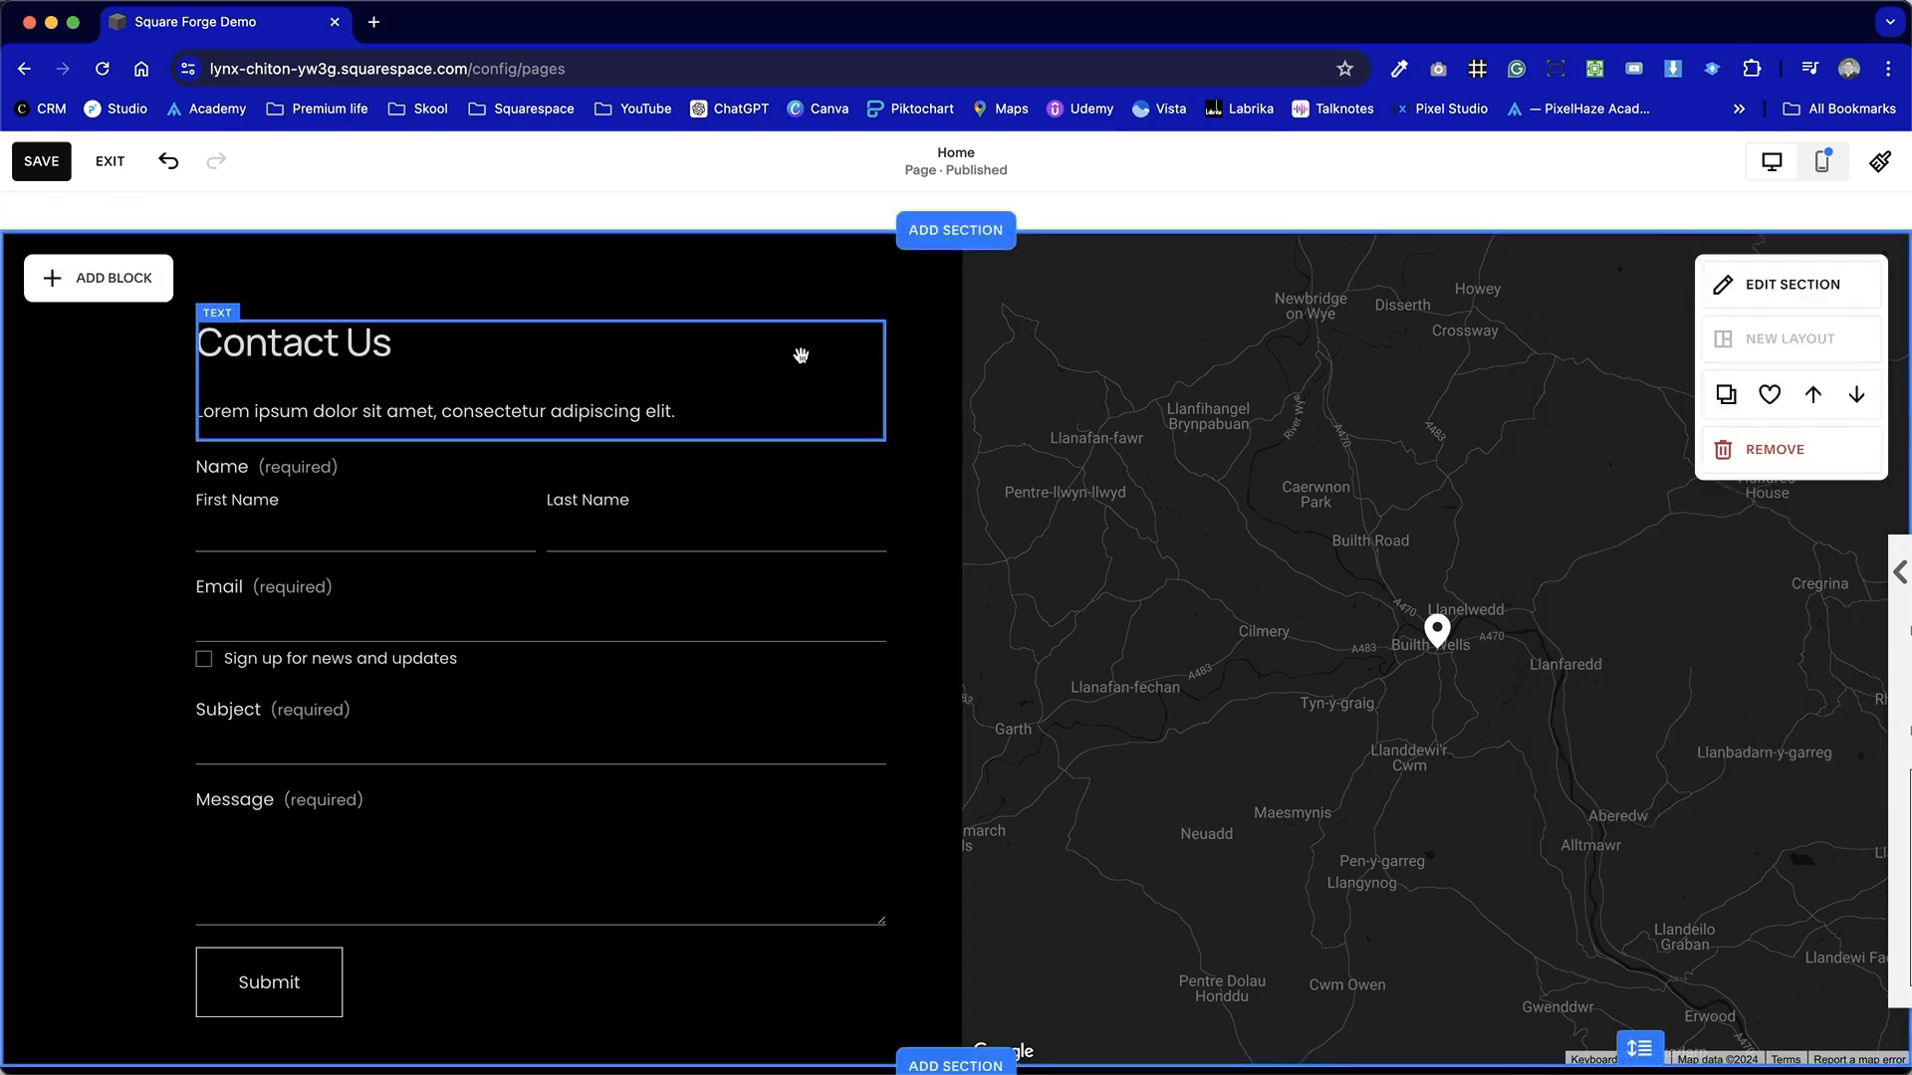
# Change the map's style to Light and then to Blue.
pyautogui.click(1394, 387)
pyautogui.click(1683, 223)
pyautogui.click(1708, 304)
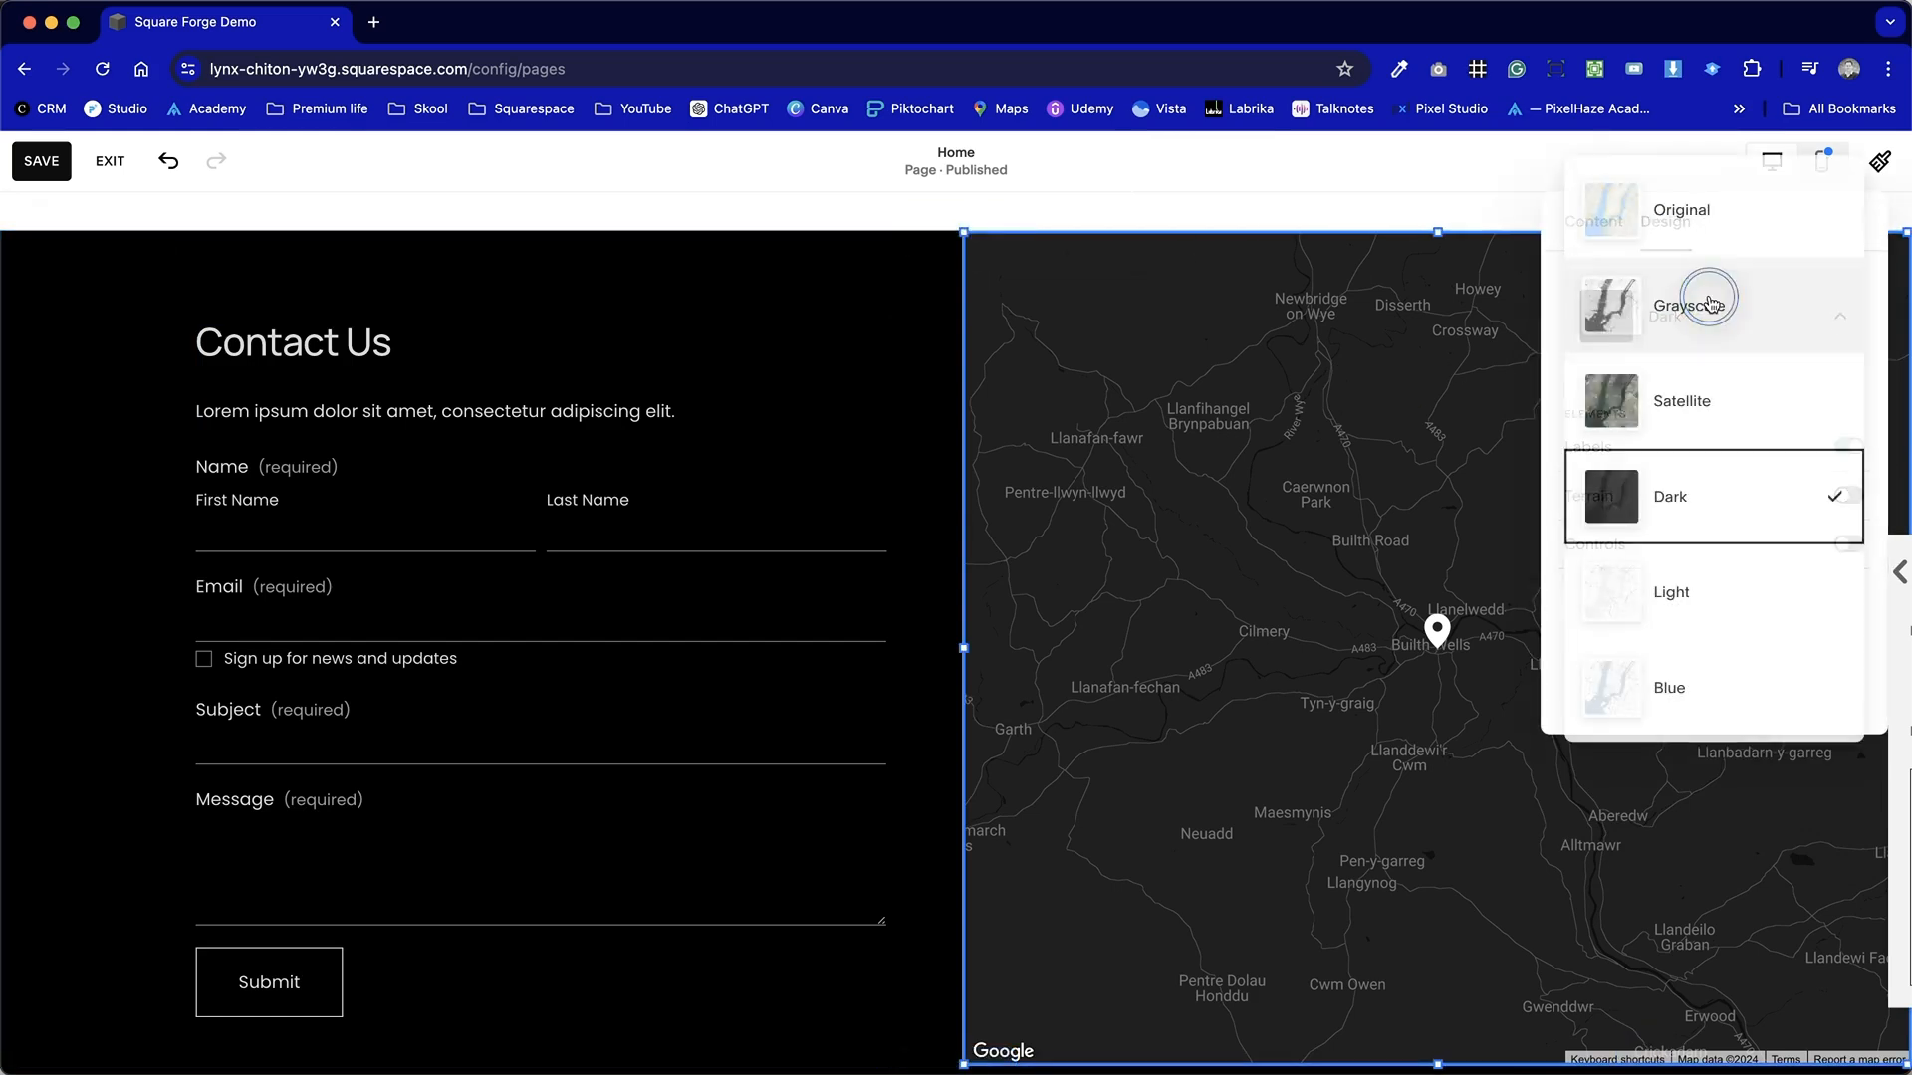
pyautogui.click(1724, 594)
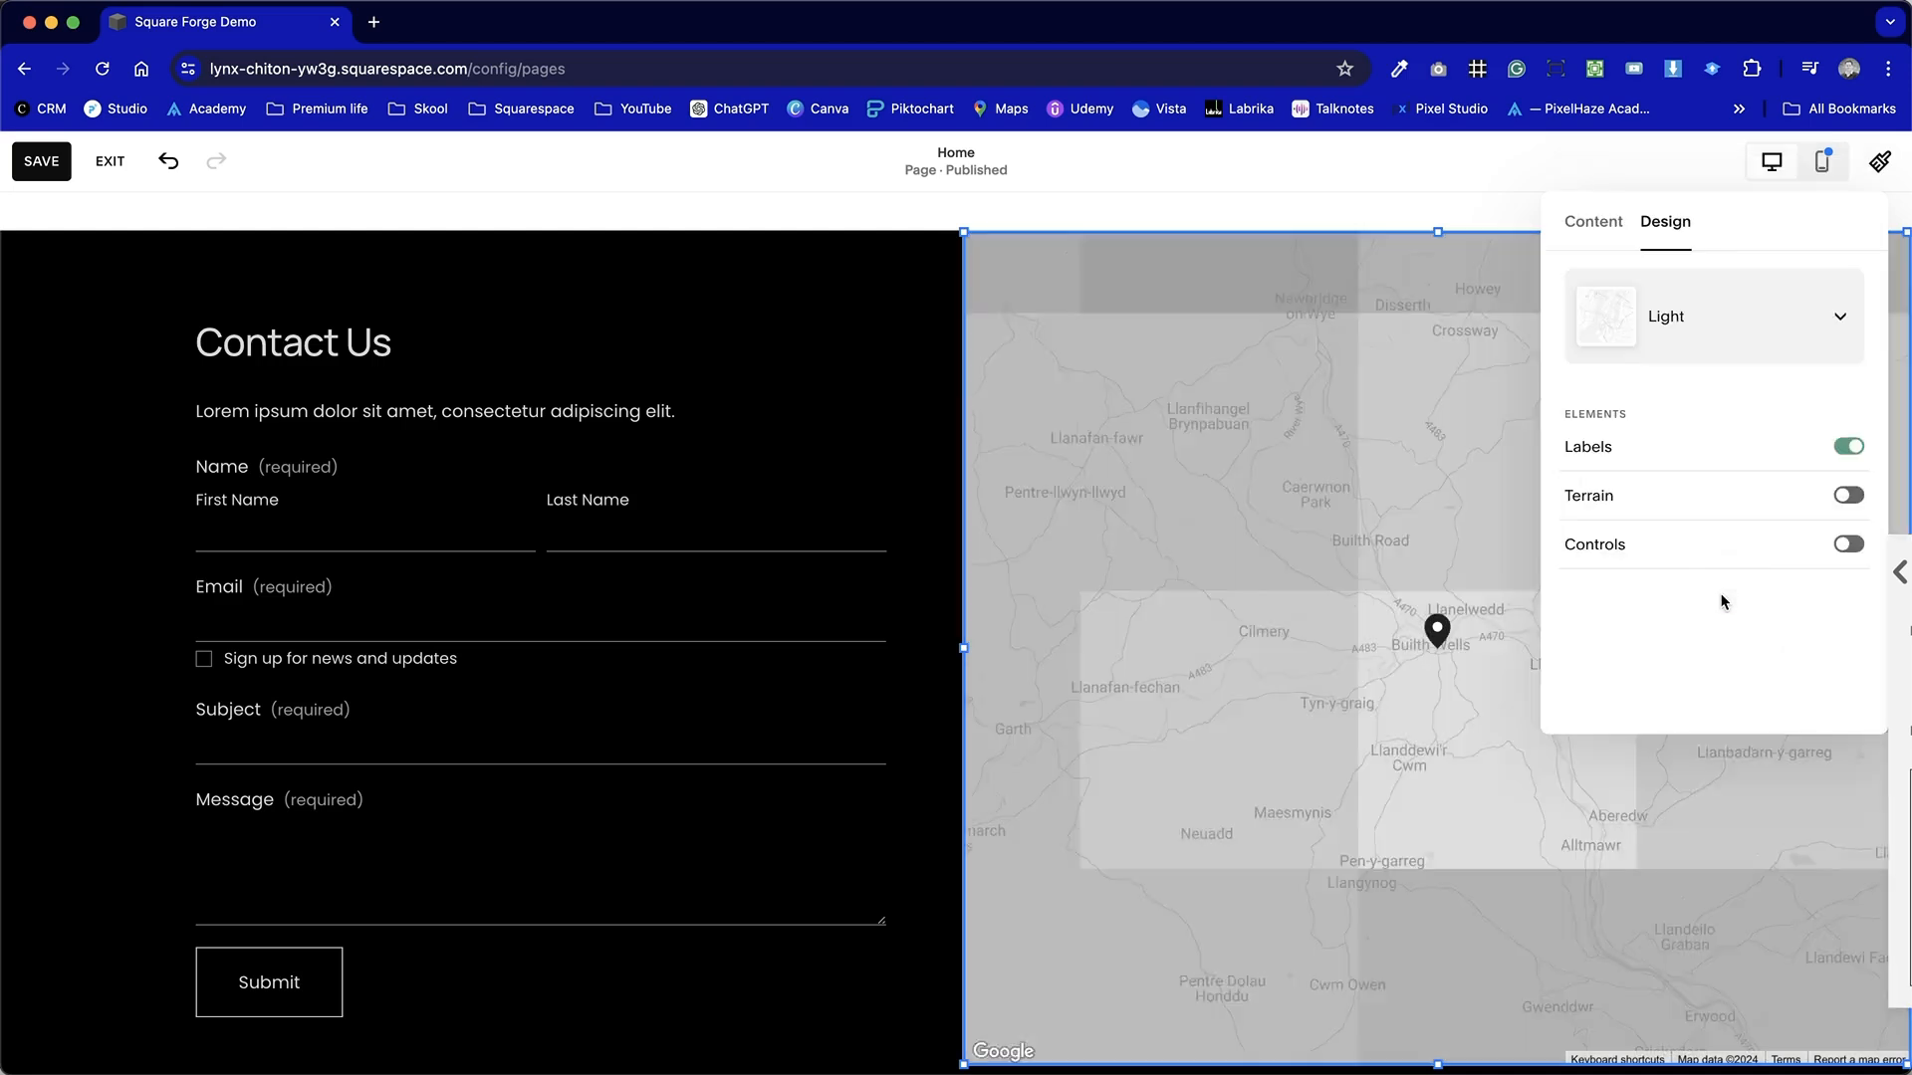
pyautogui.click(1699, 327)
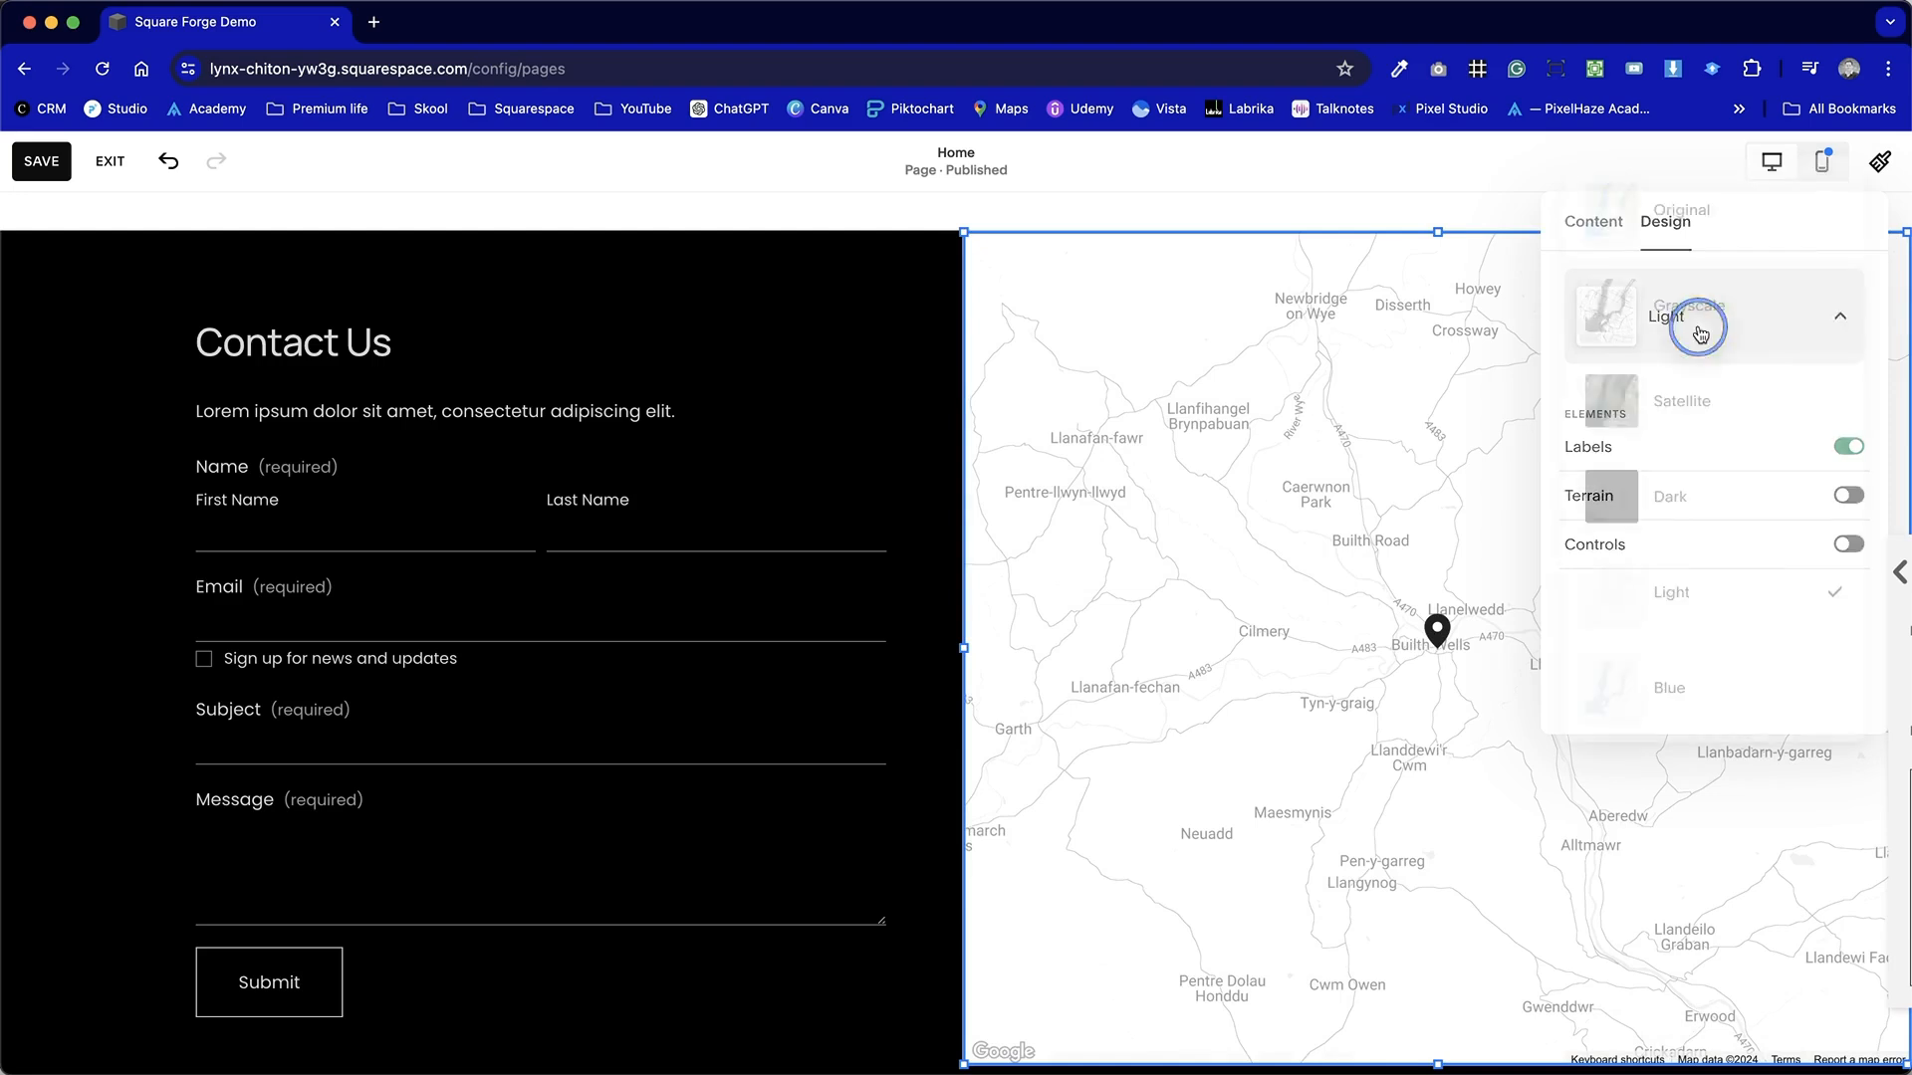
pyautogui.click(1702, 701)
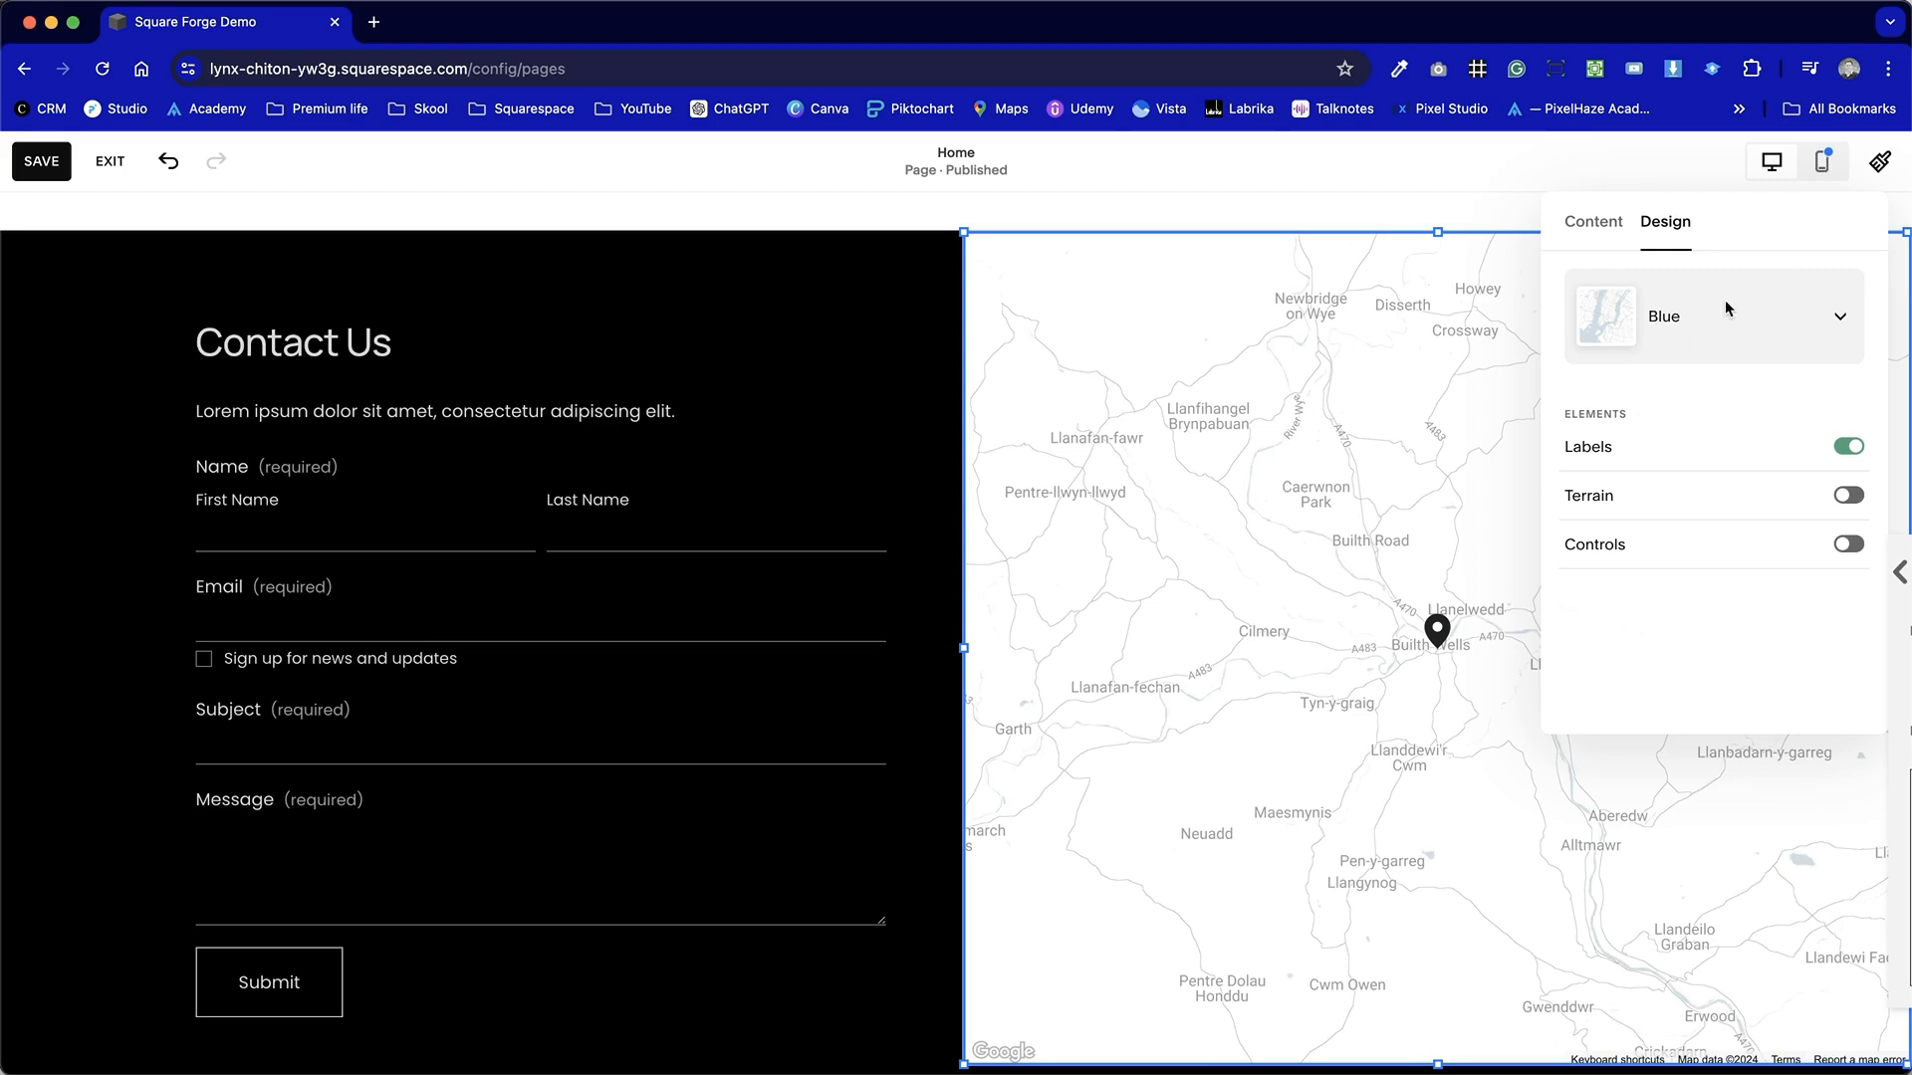
# Turn on the map's controls and zoom the map out four levels to show the wider region.
pyautogui.moveTo(1765, 199); pyautogui.dragTo(956, 378)
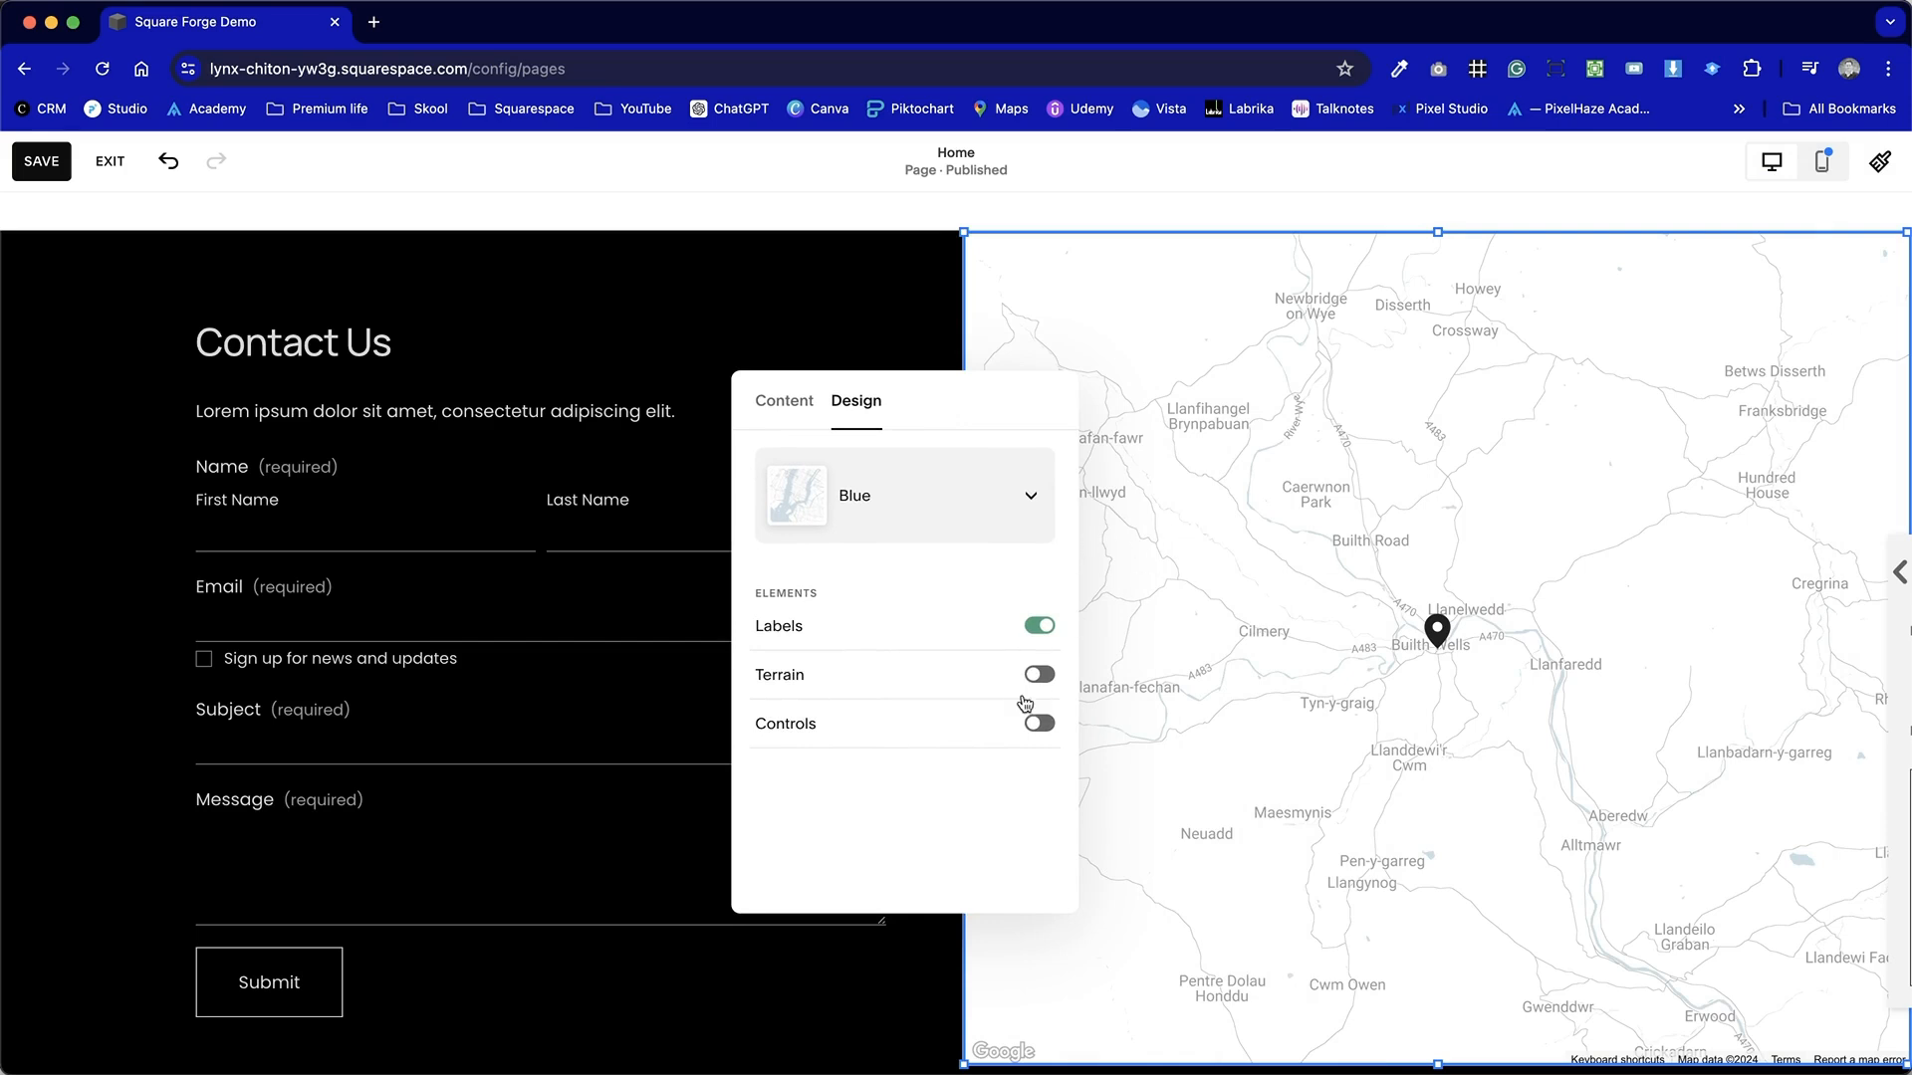
pyautogui.click(1038, 723)
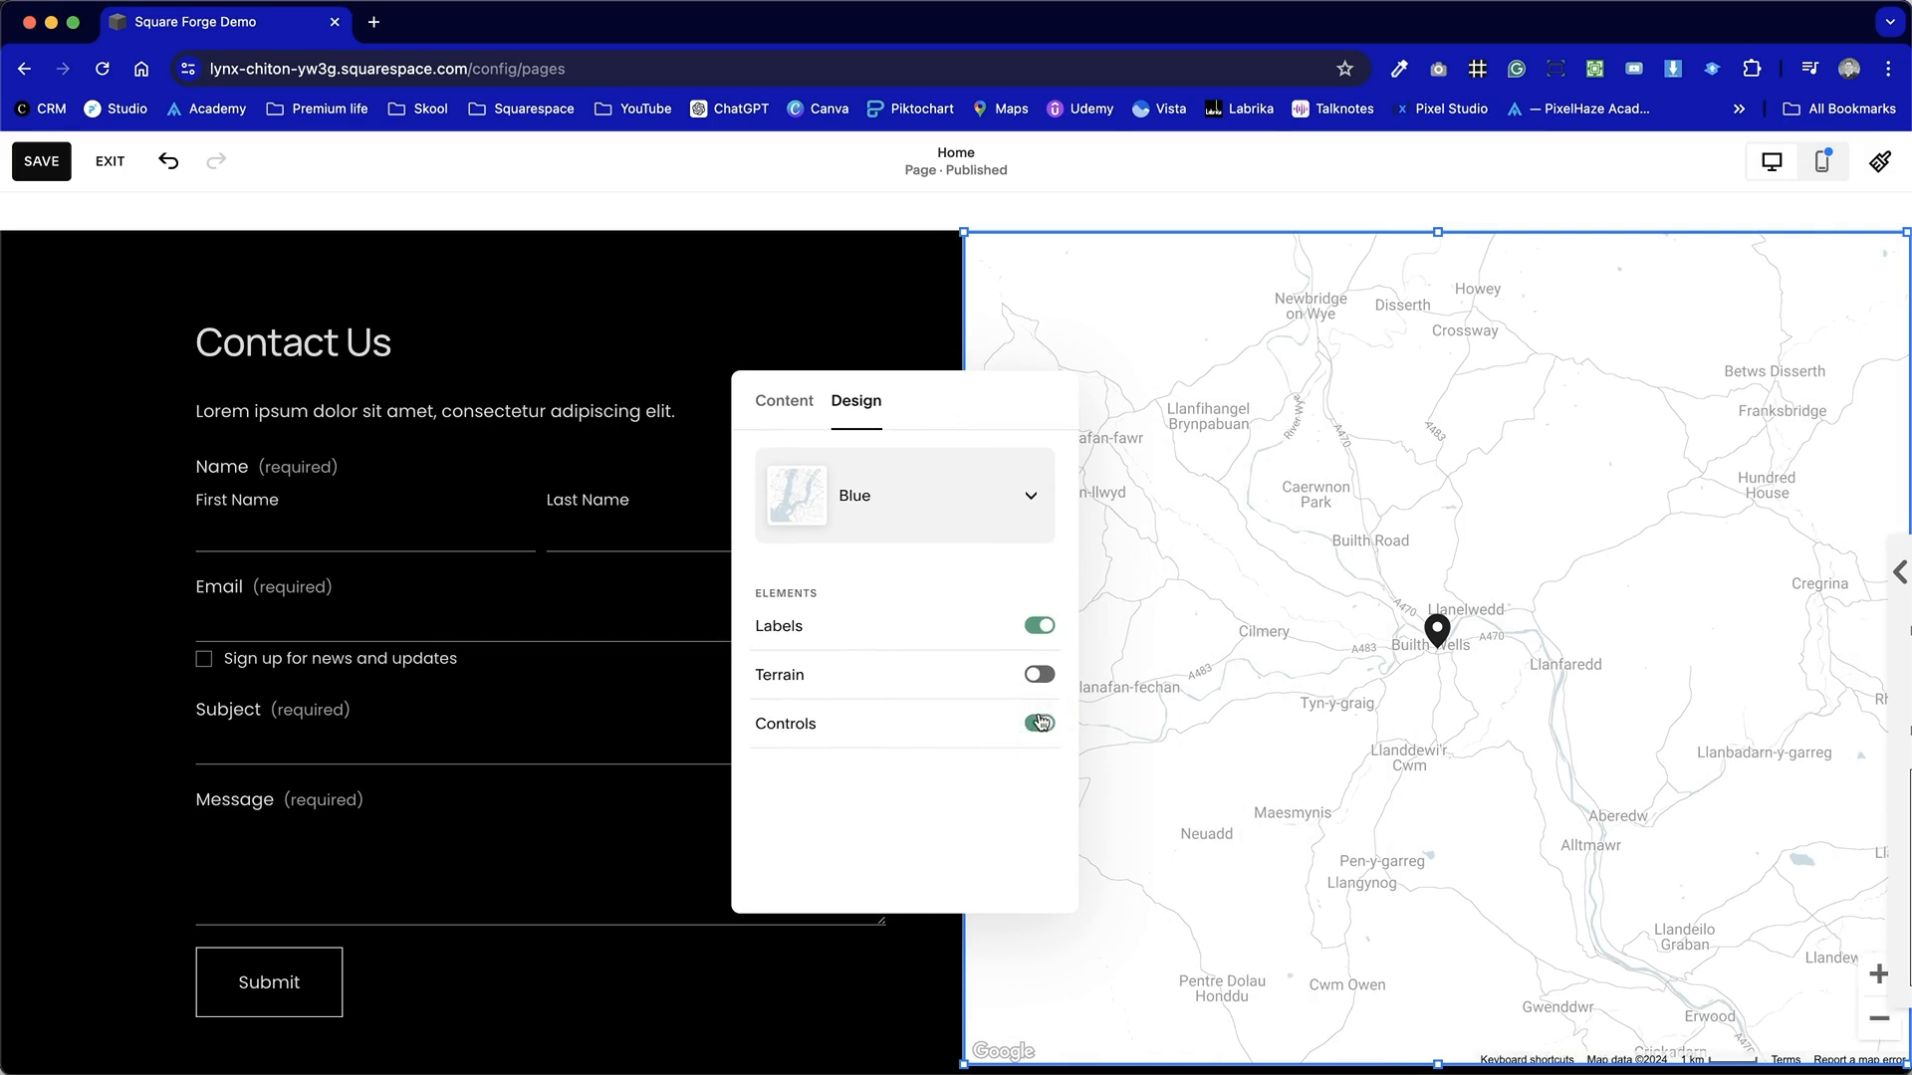
pyautogui.click(1873, 1022)
pyautogui.click(1874, 1023)
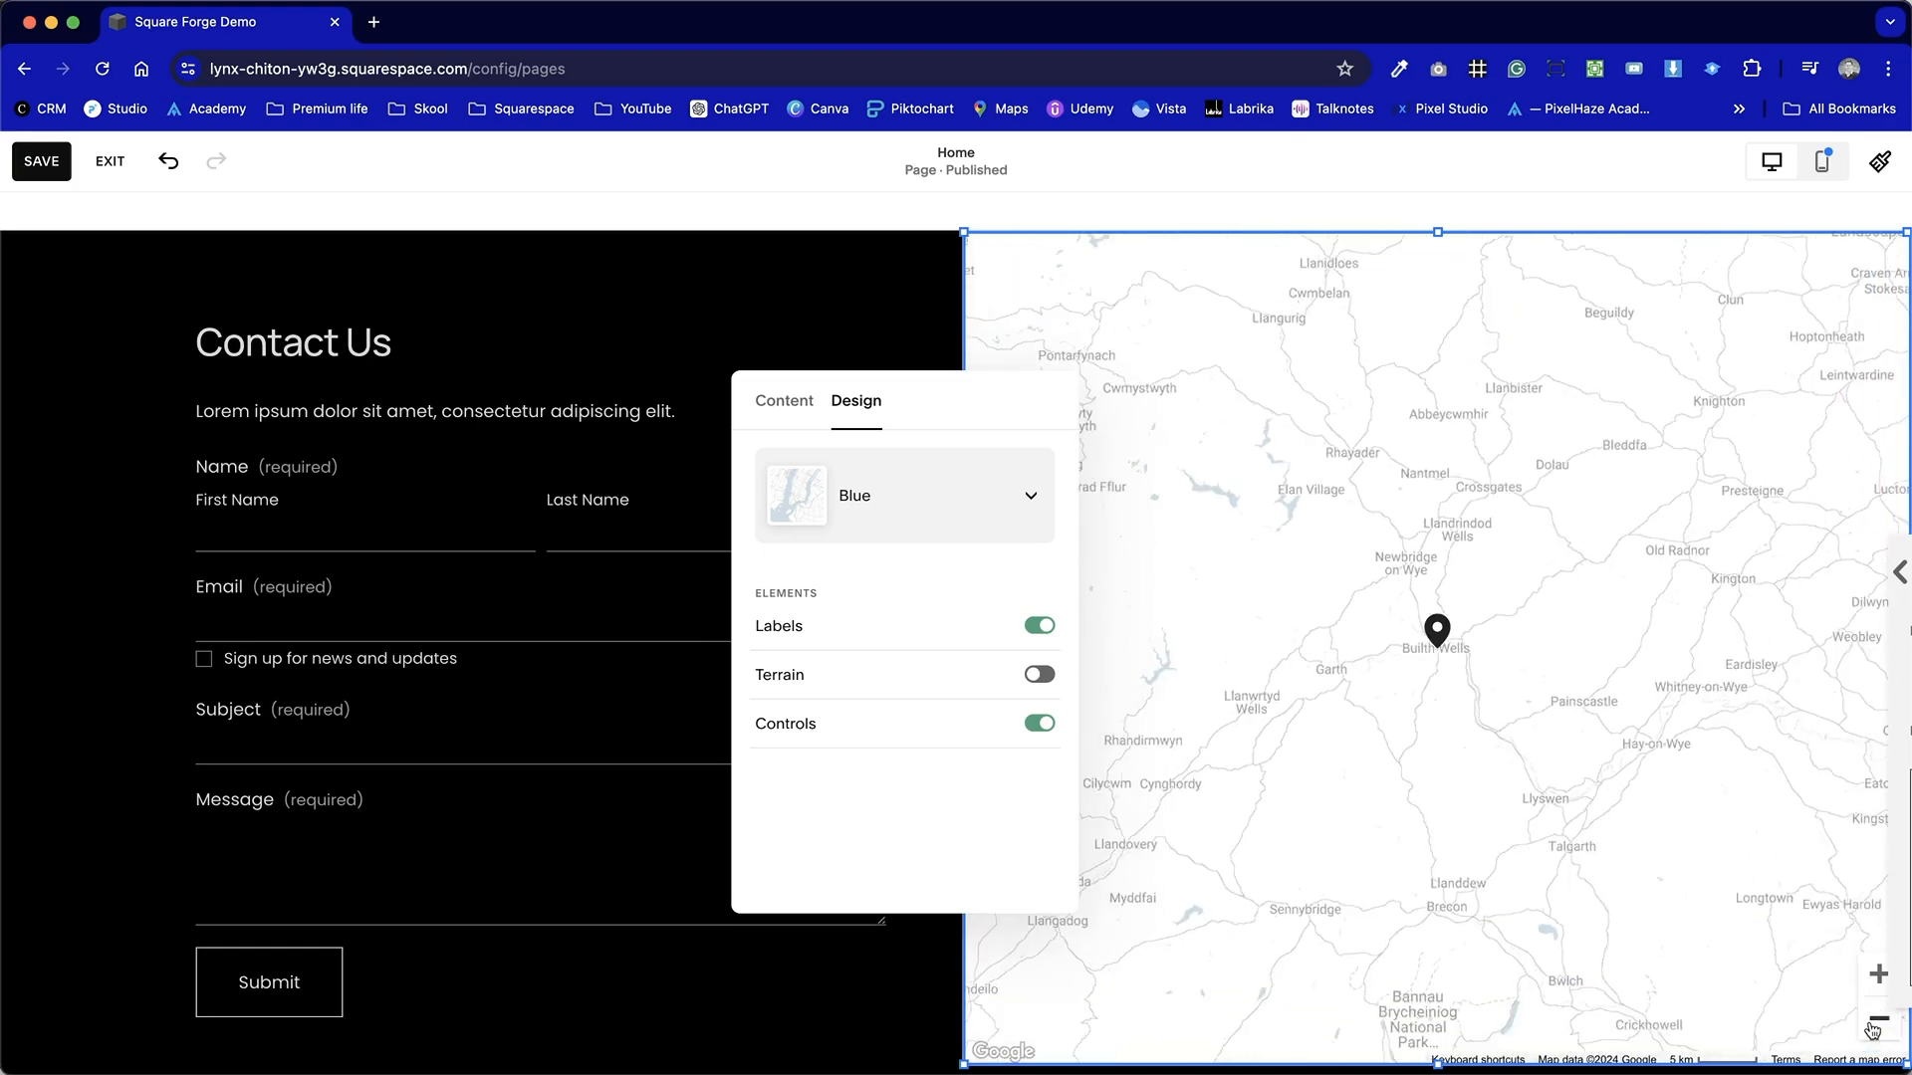
pyautogui.click(1874, 1023)
pyautogui.click(1874, 1022)
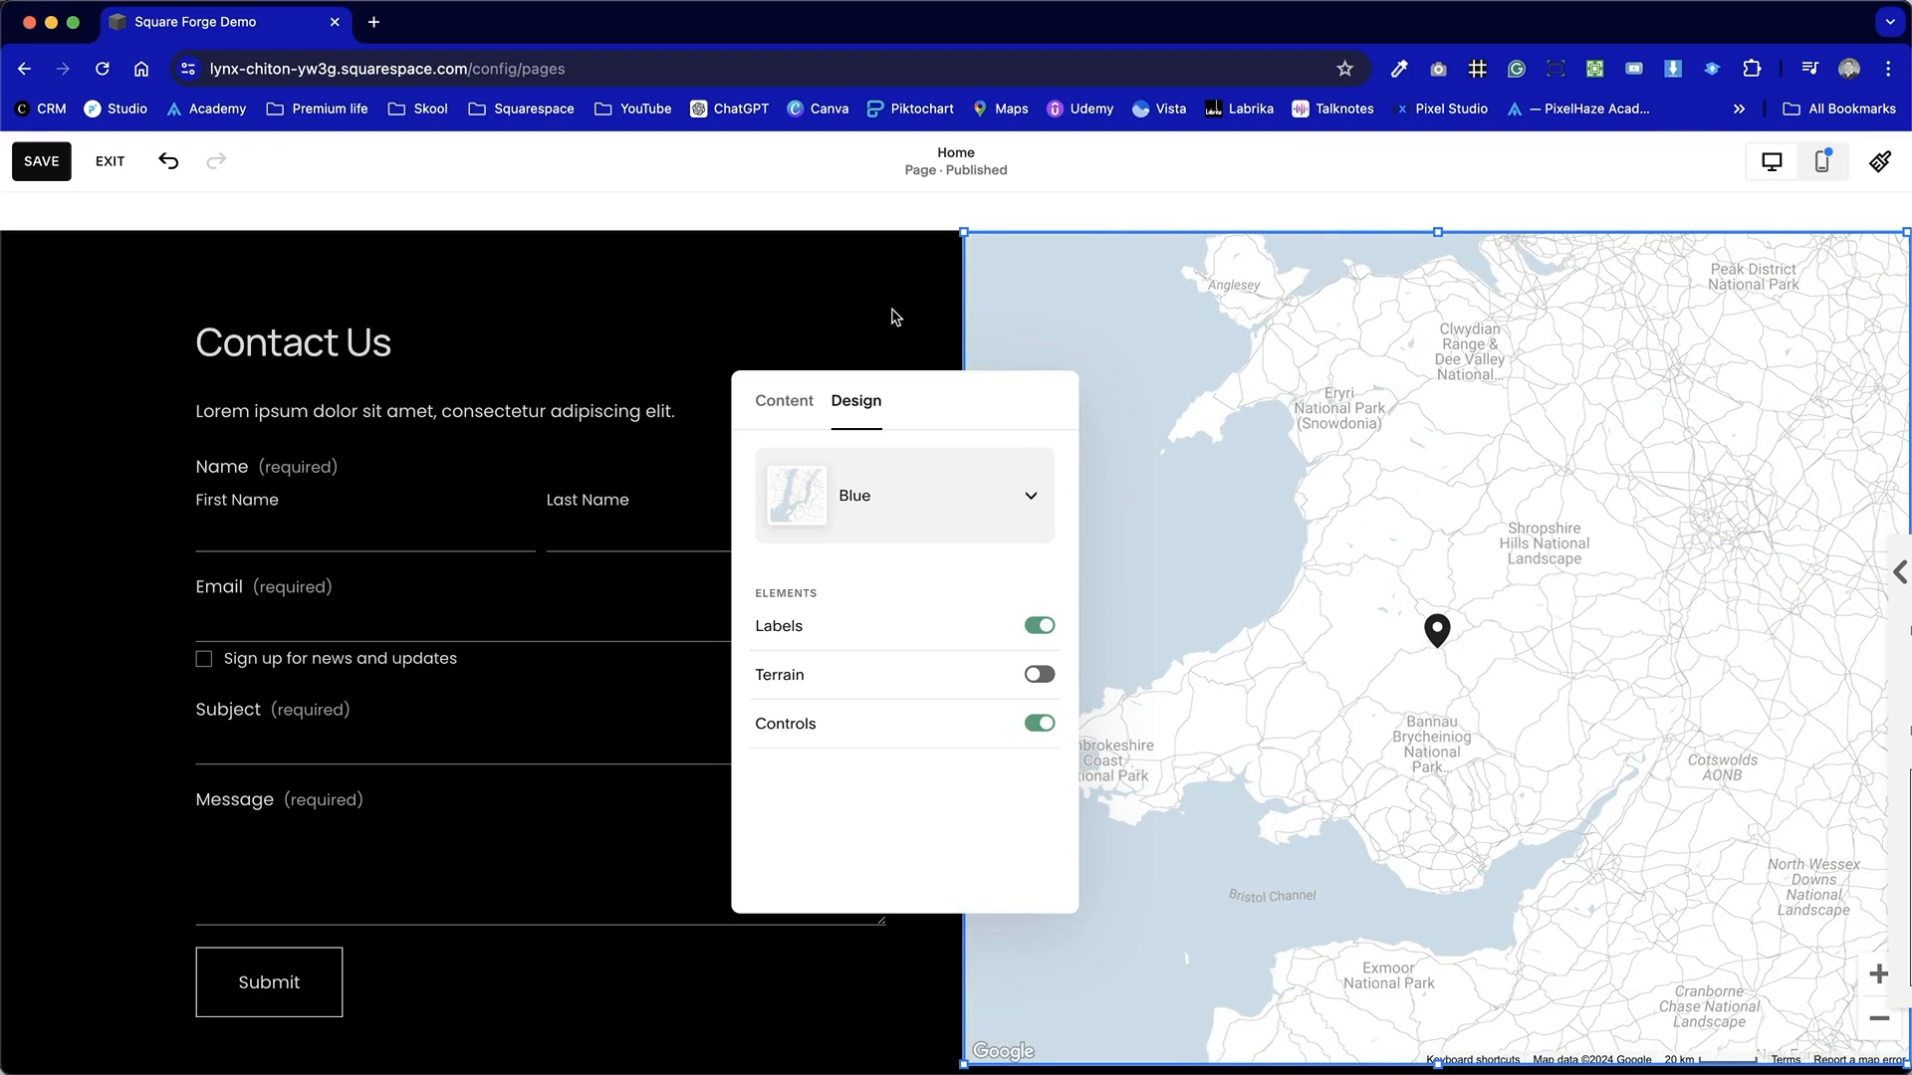
pyautogui.click(910, 333)
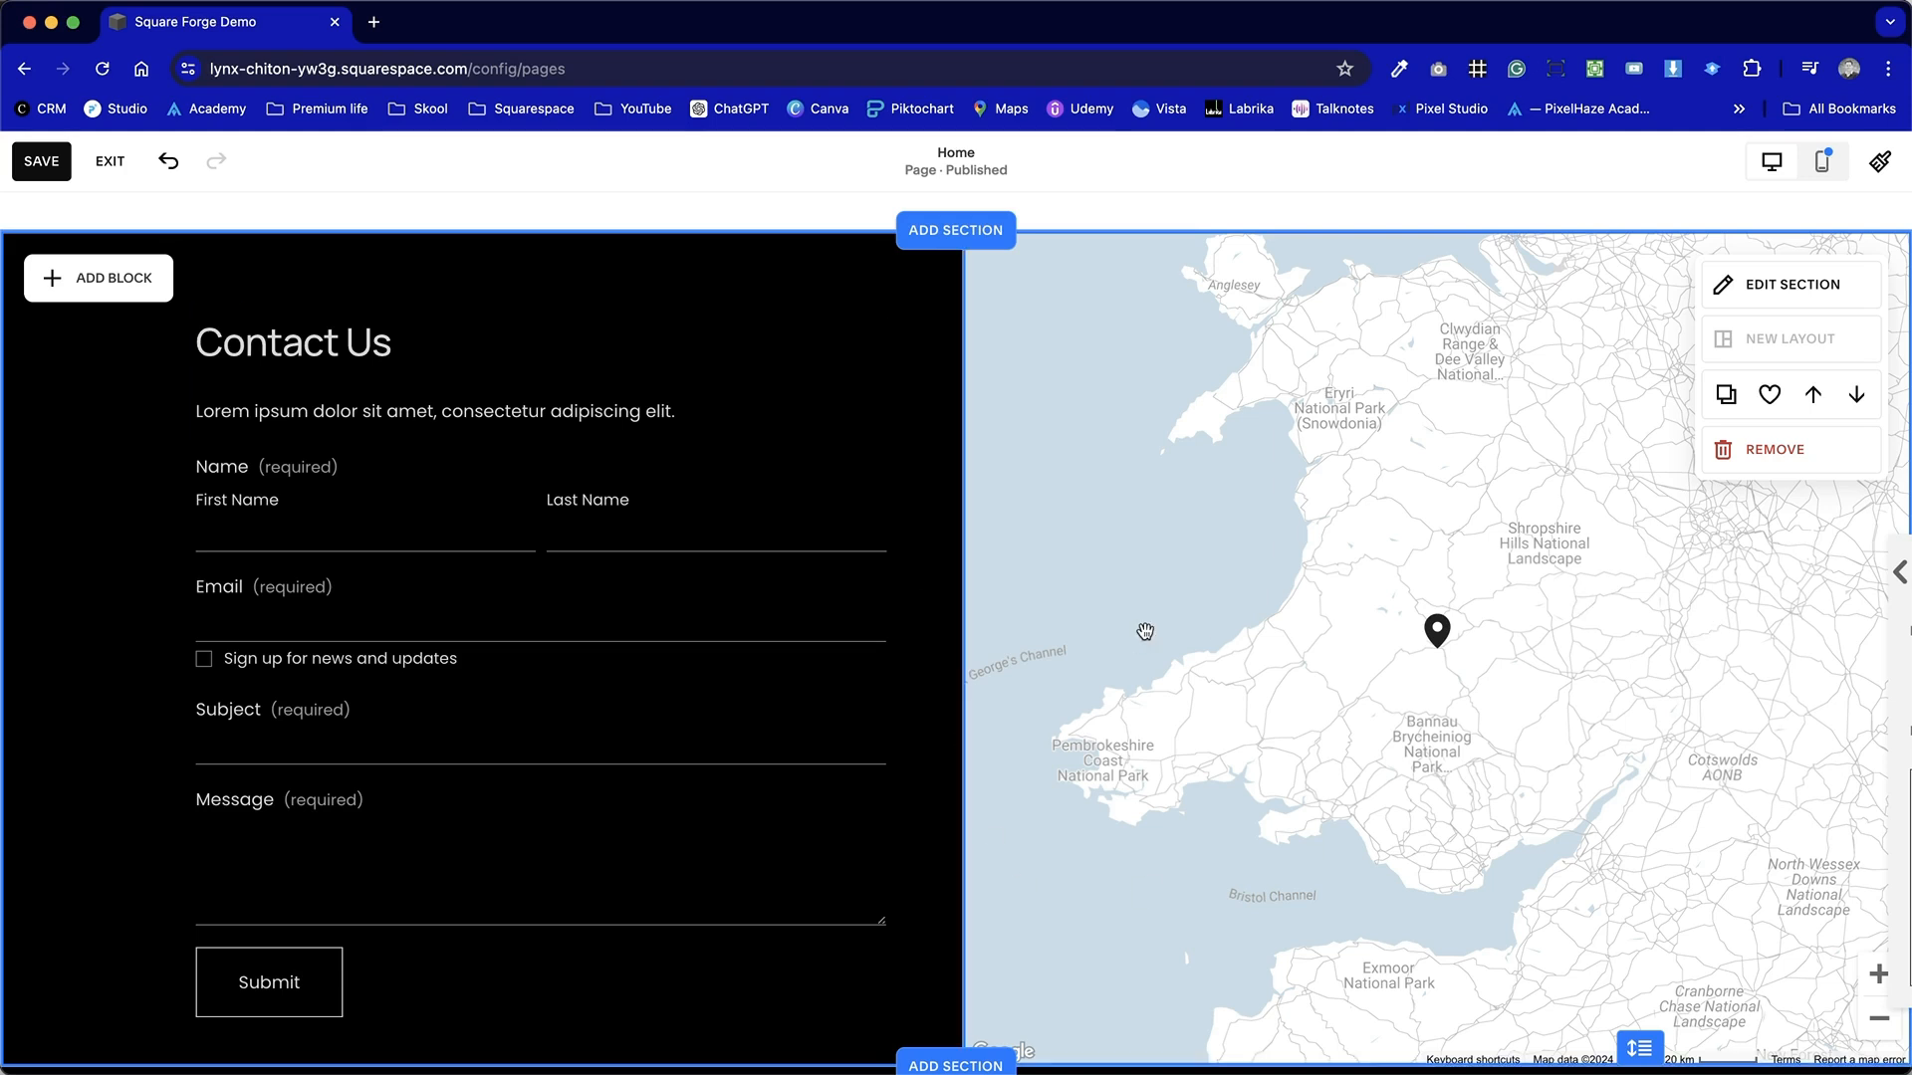
# Turn on terrain in the map block's design settings.
pyautogui.doubleClick(1779, 295)
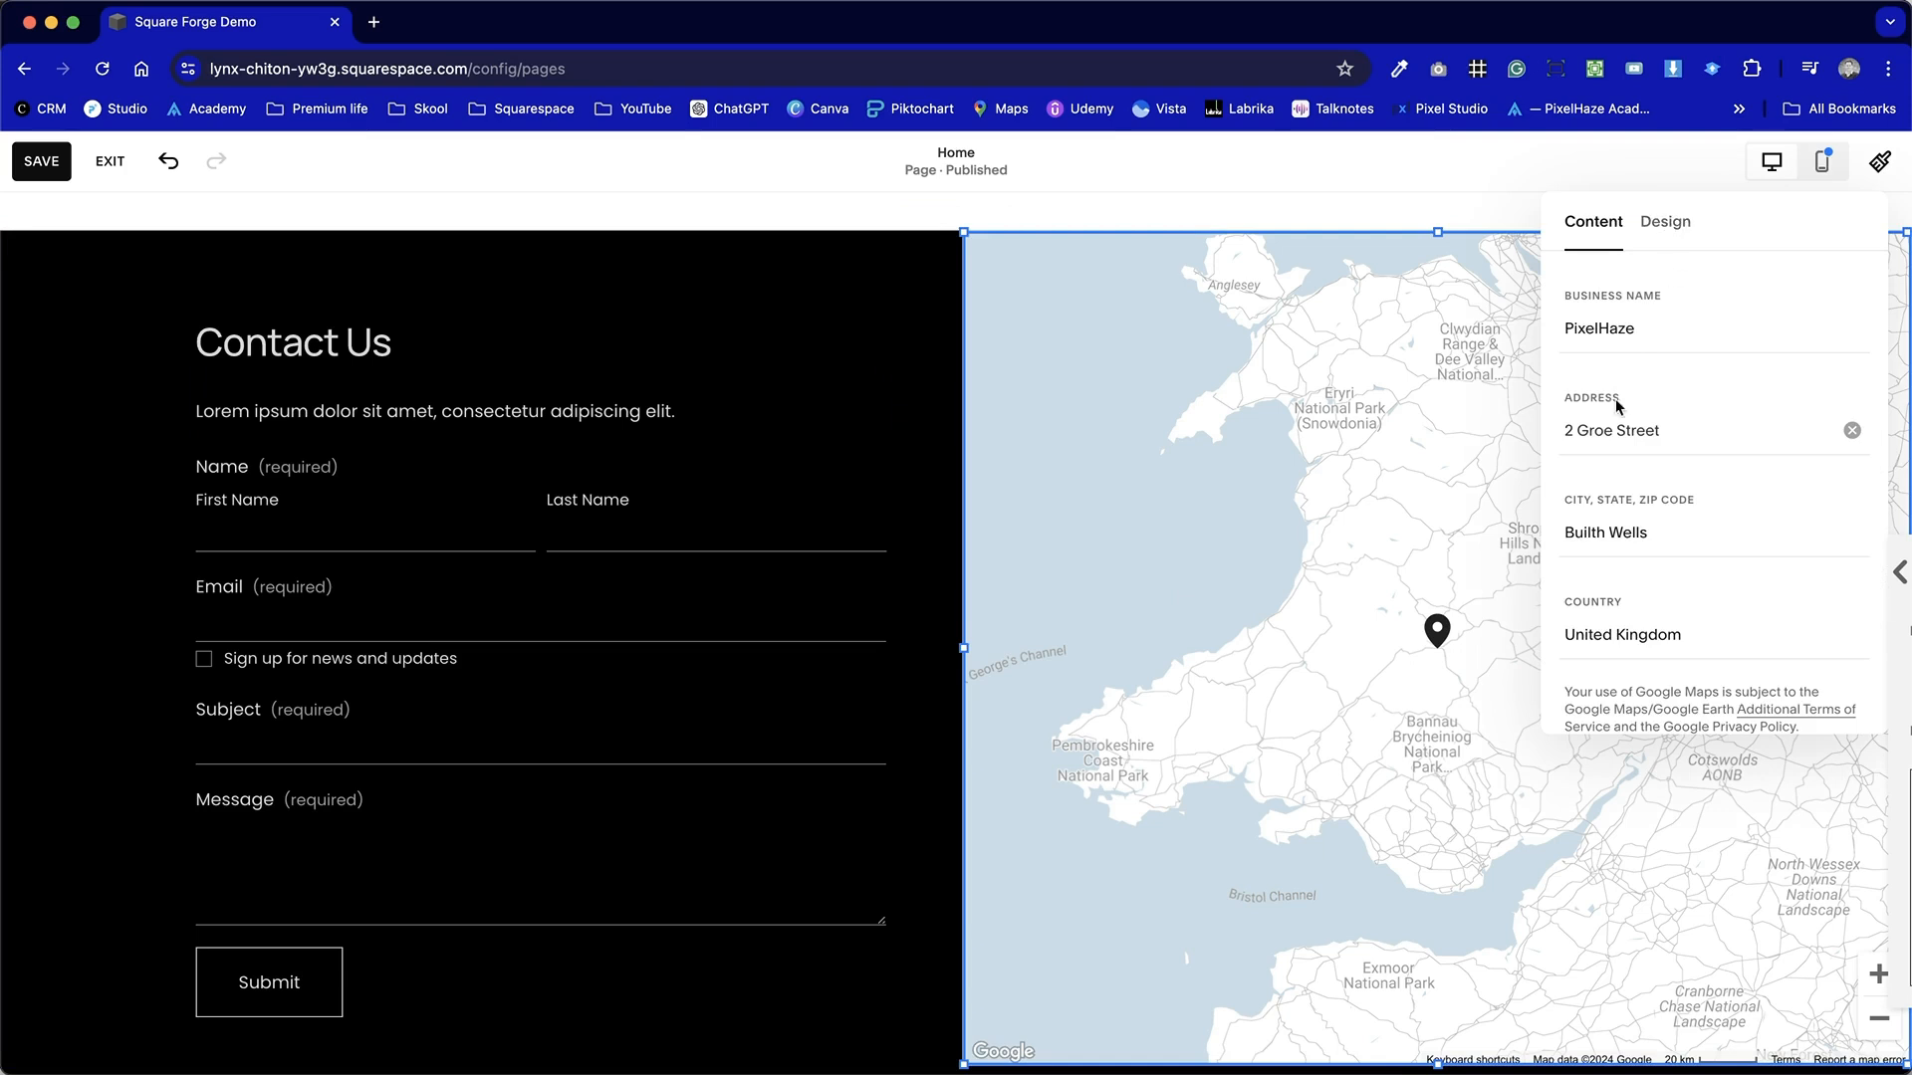
pyautogui.click(1662, 223)
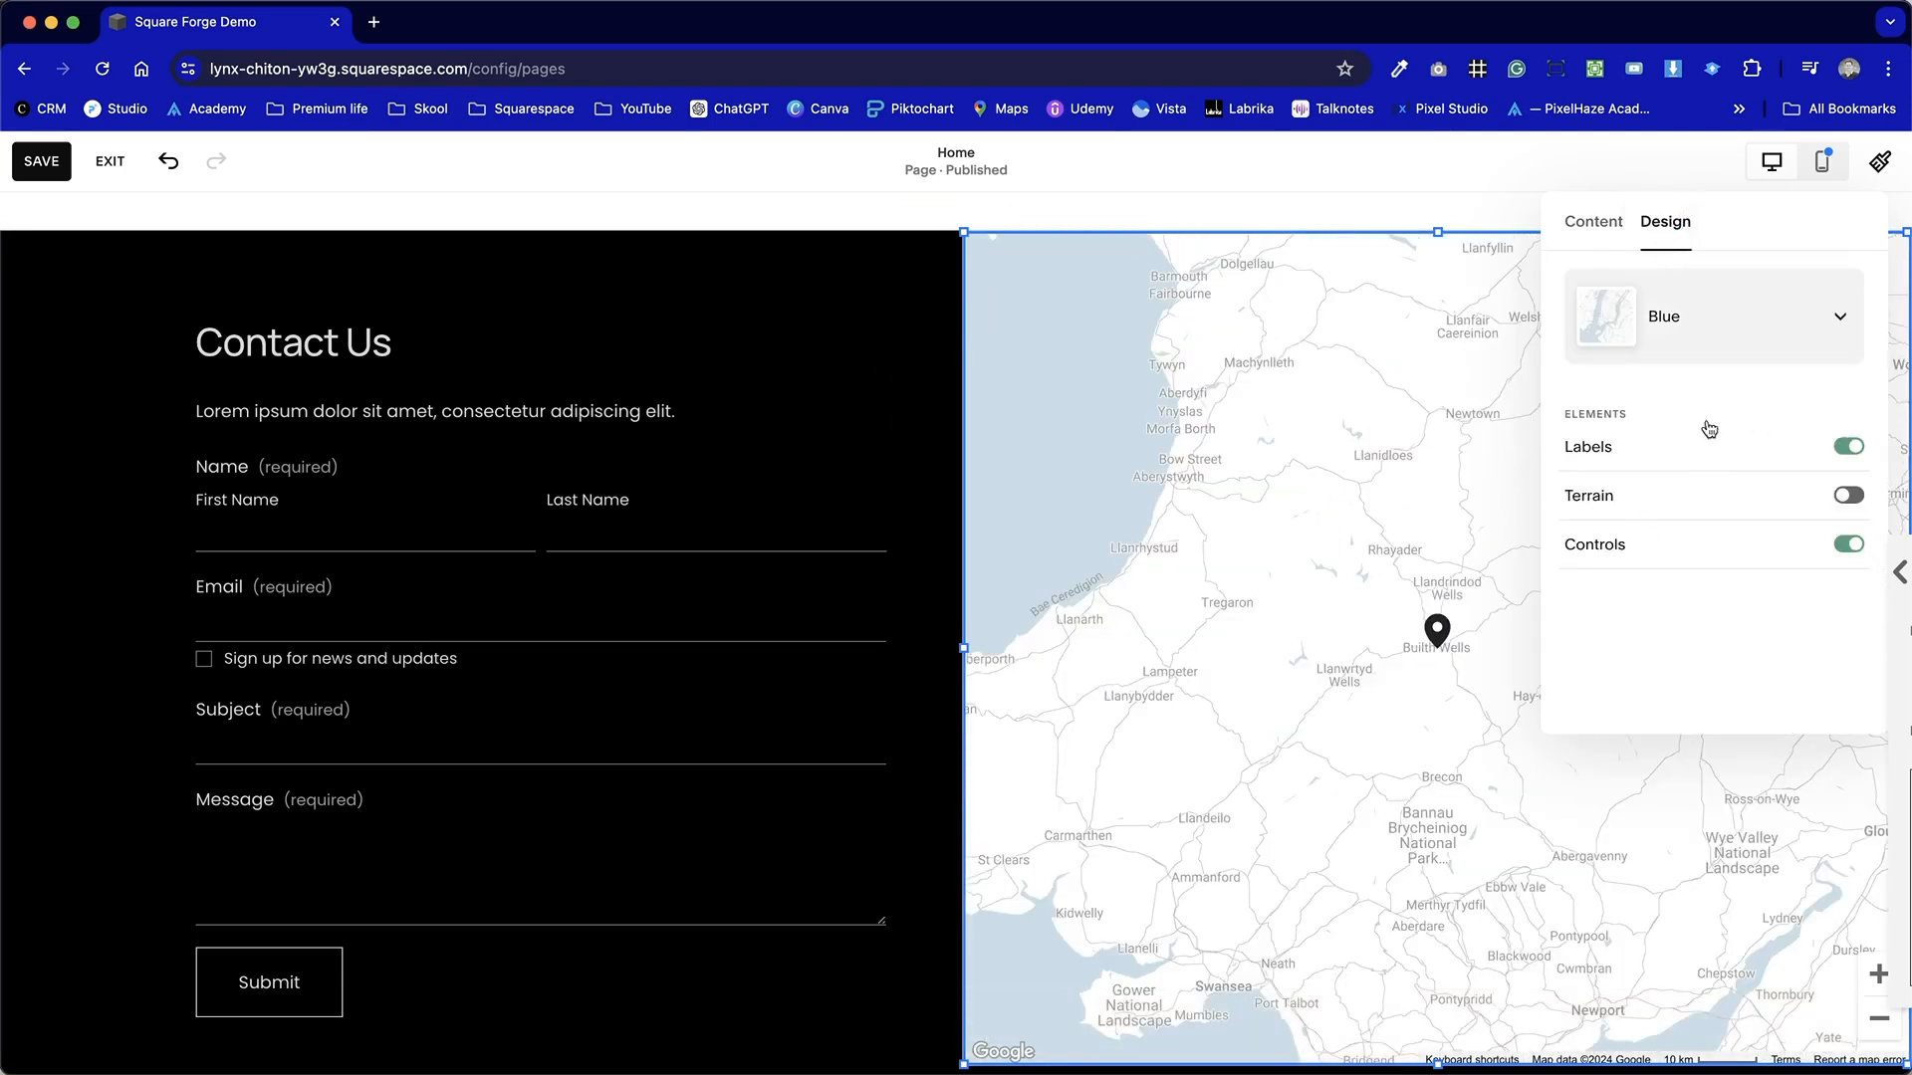
pyautogui.click(1842, 490)
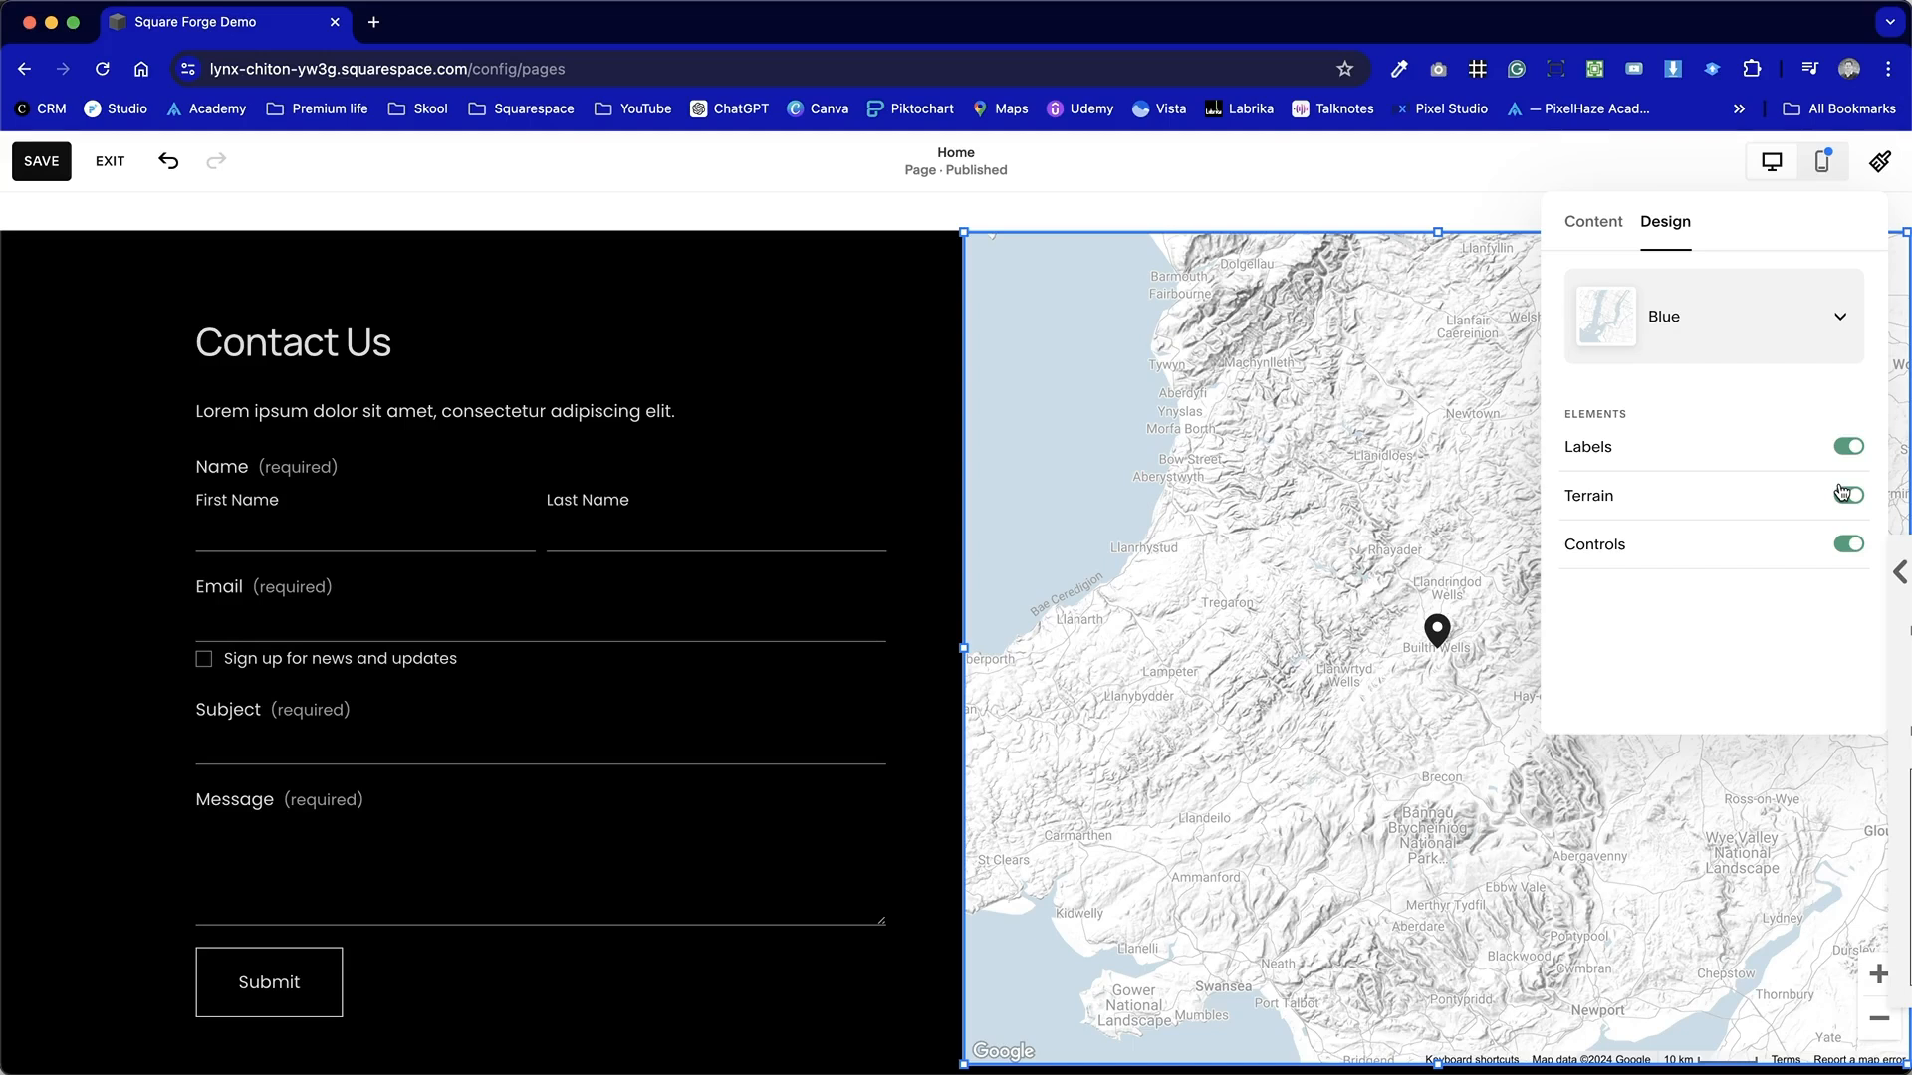
pyautogui.click(1850, 545)
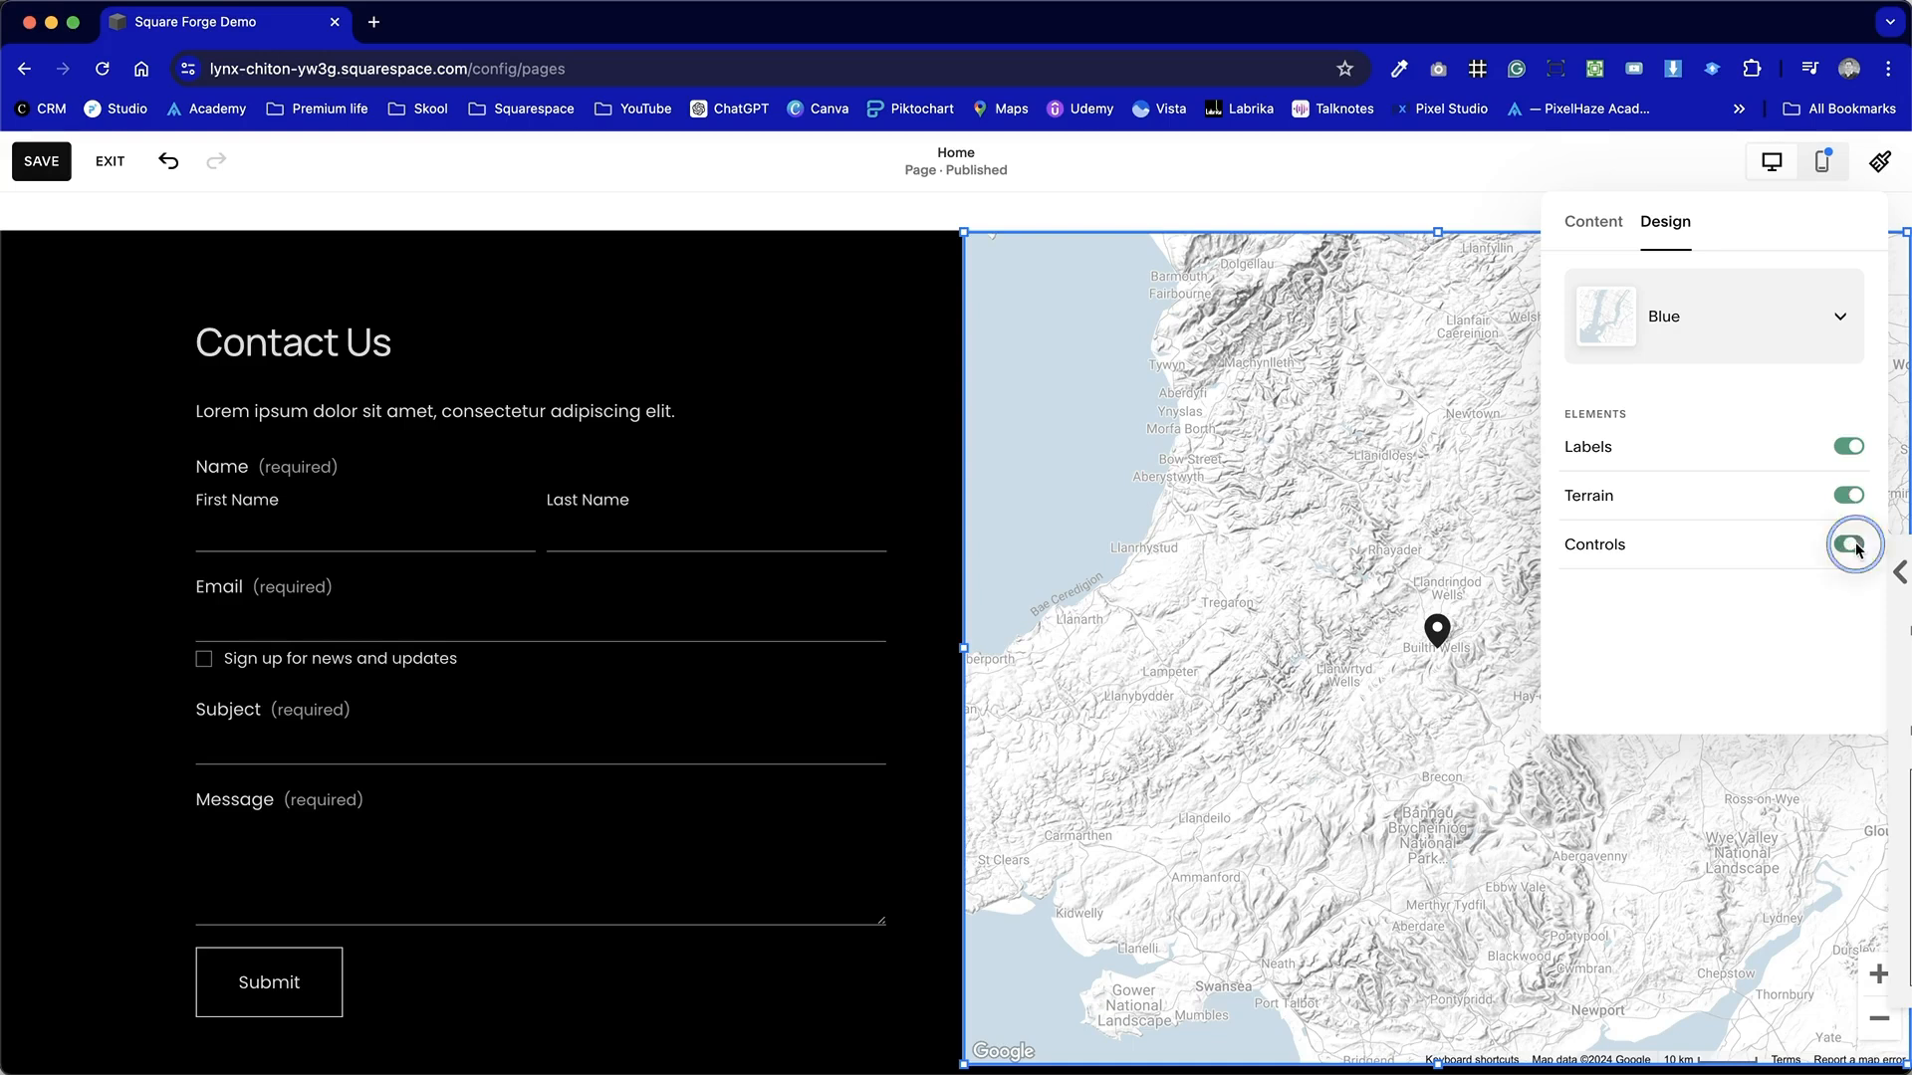
pyautogui.click(1852, 546)
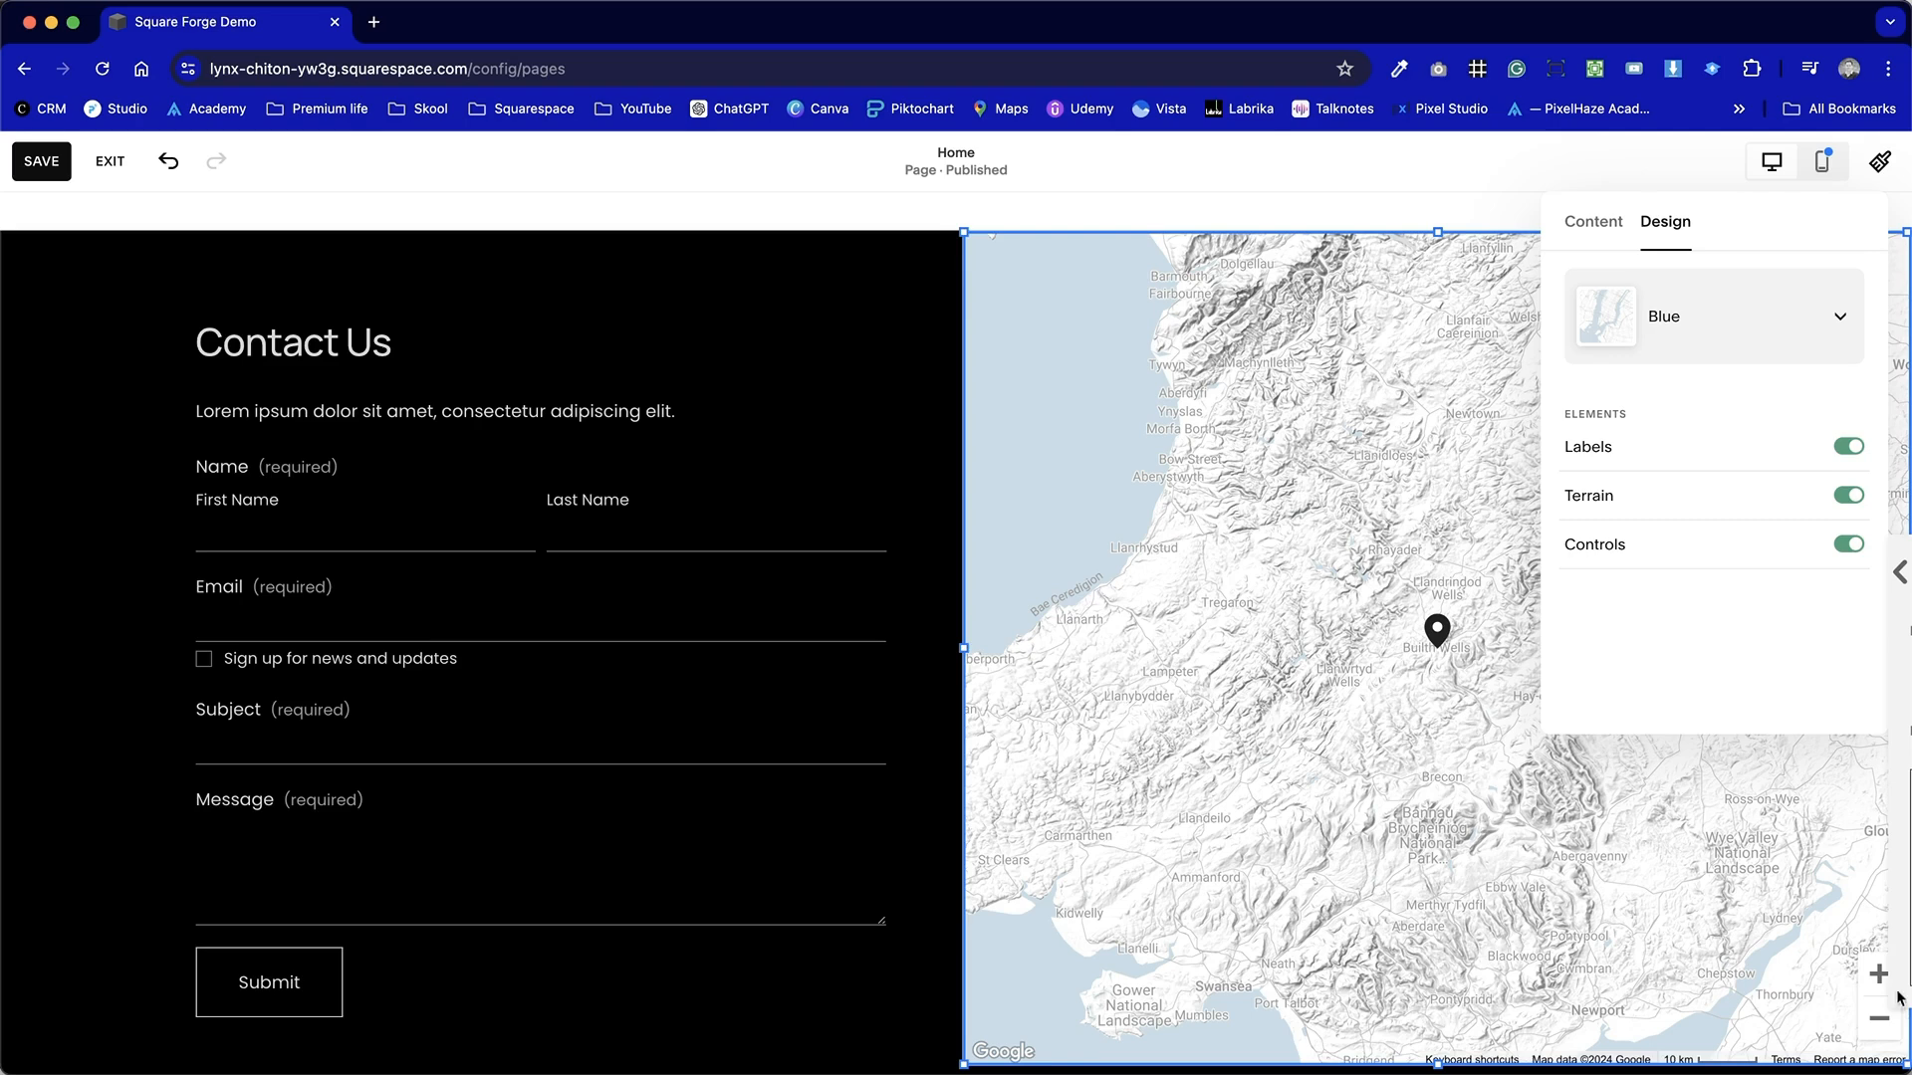
# Zoom the map out three levels to show Great Britain, then save the page.
pyautogui.click(1881, 1038)
pyautogui.click(1880, 1037)
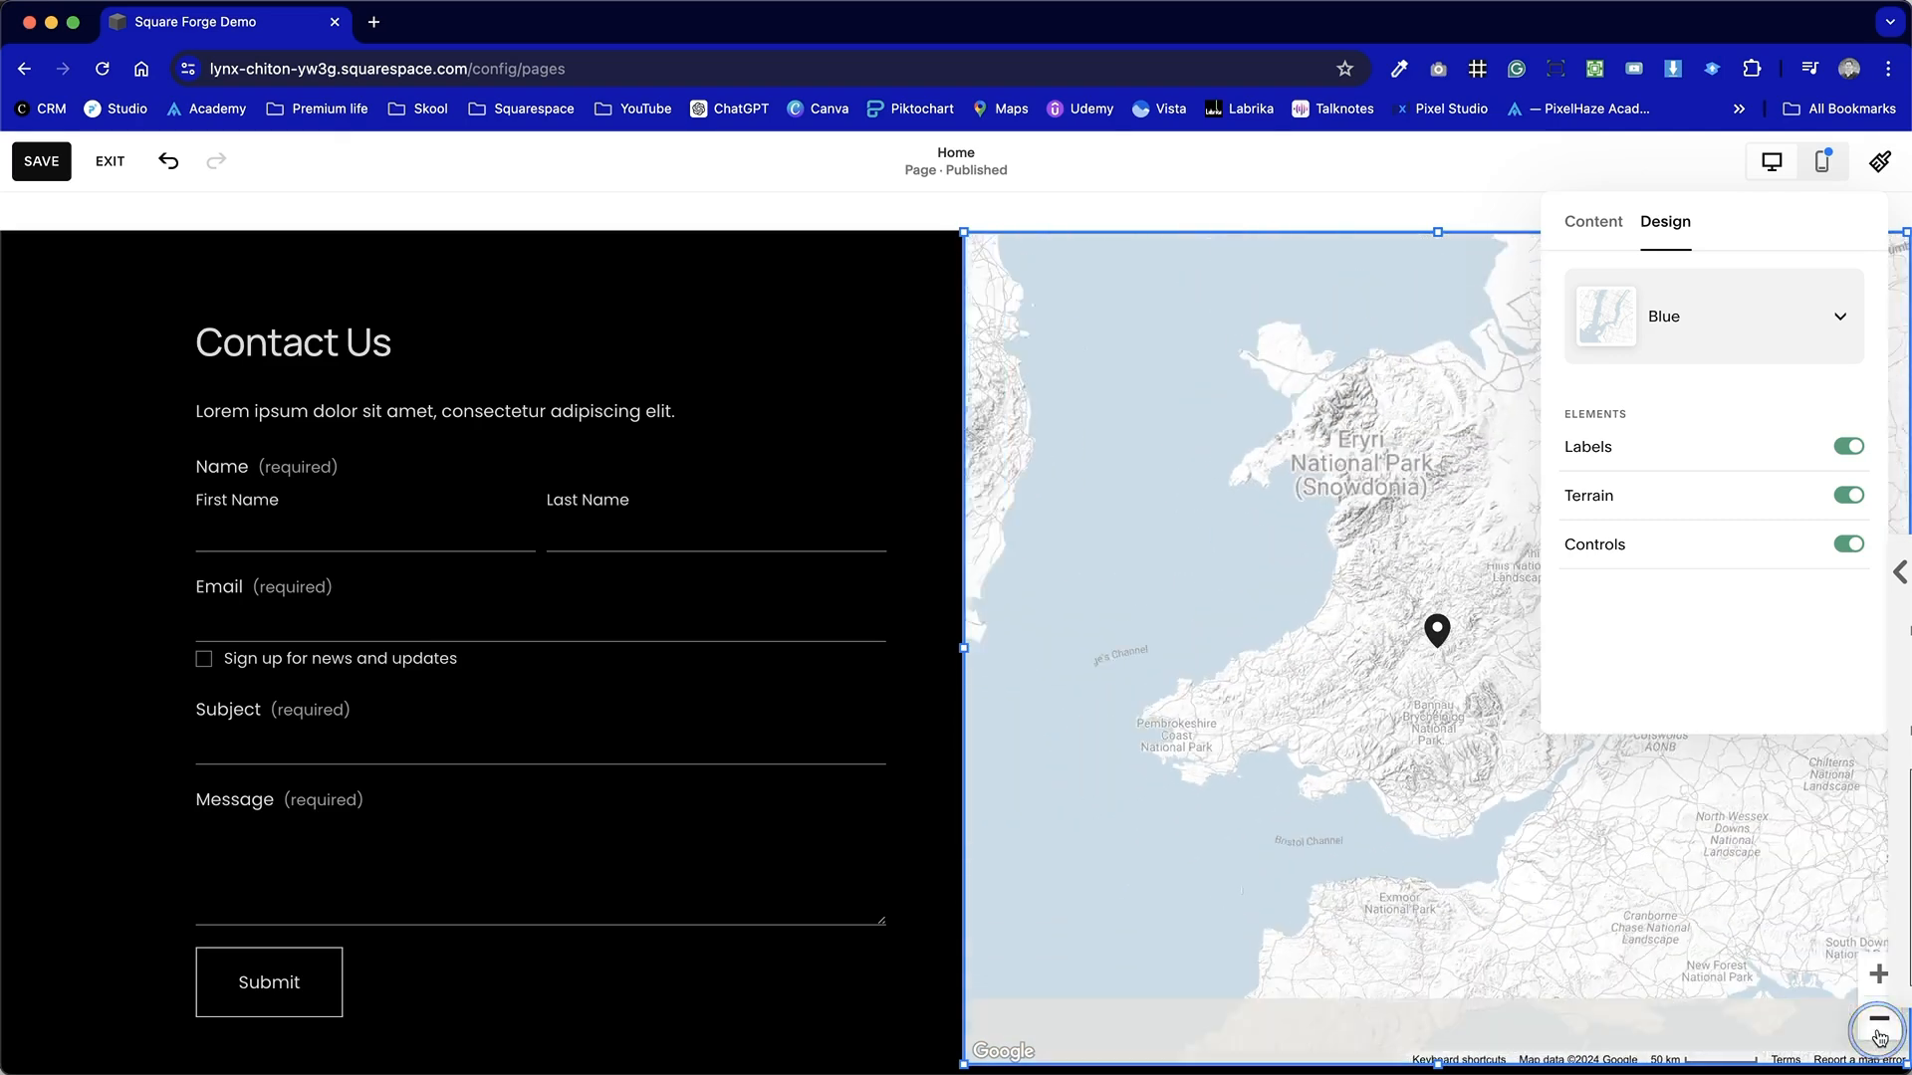
pyautogui.click(1880, 1037)
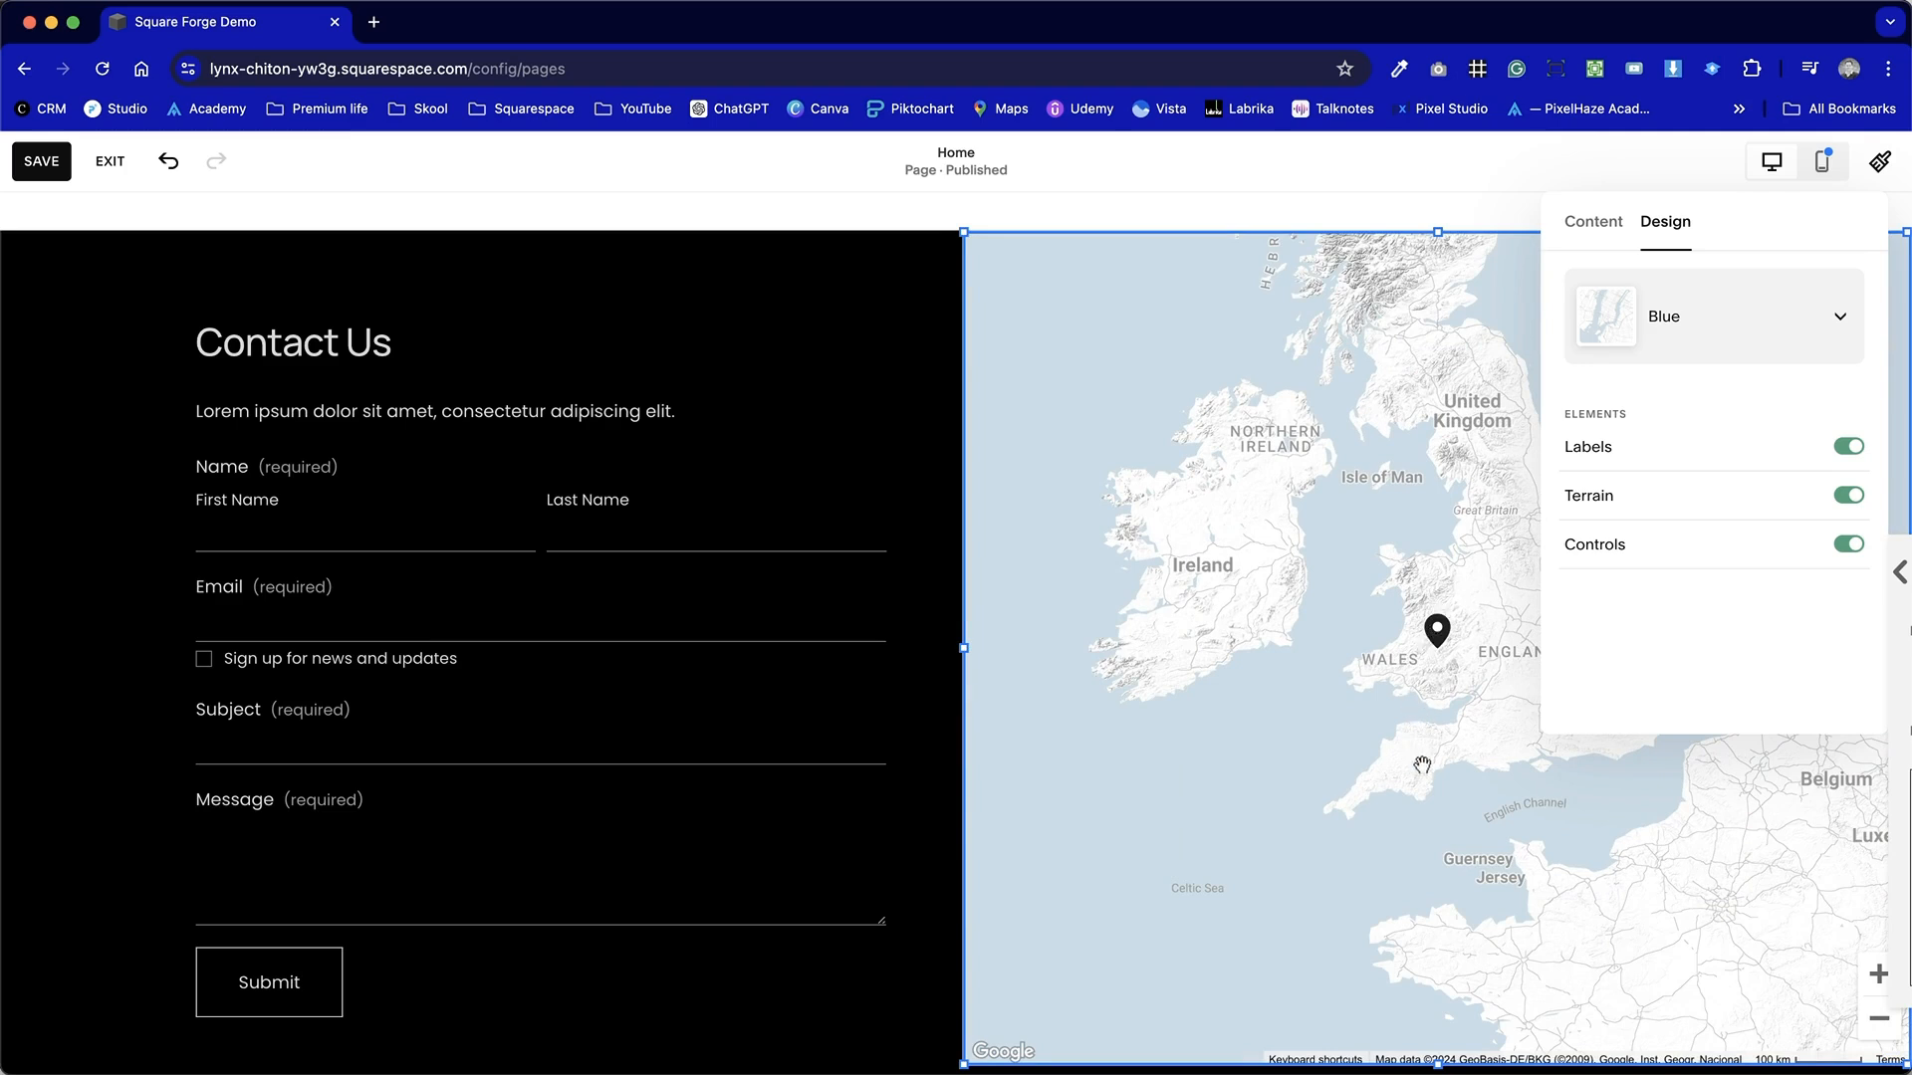
pyautogui.click(894, 408)
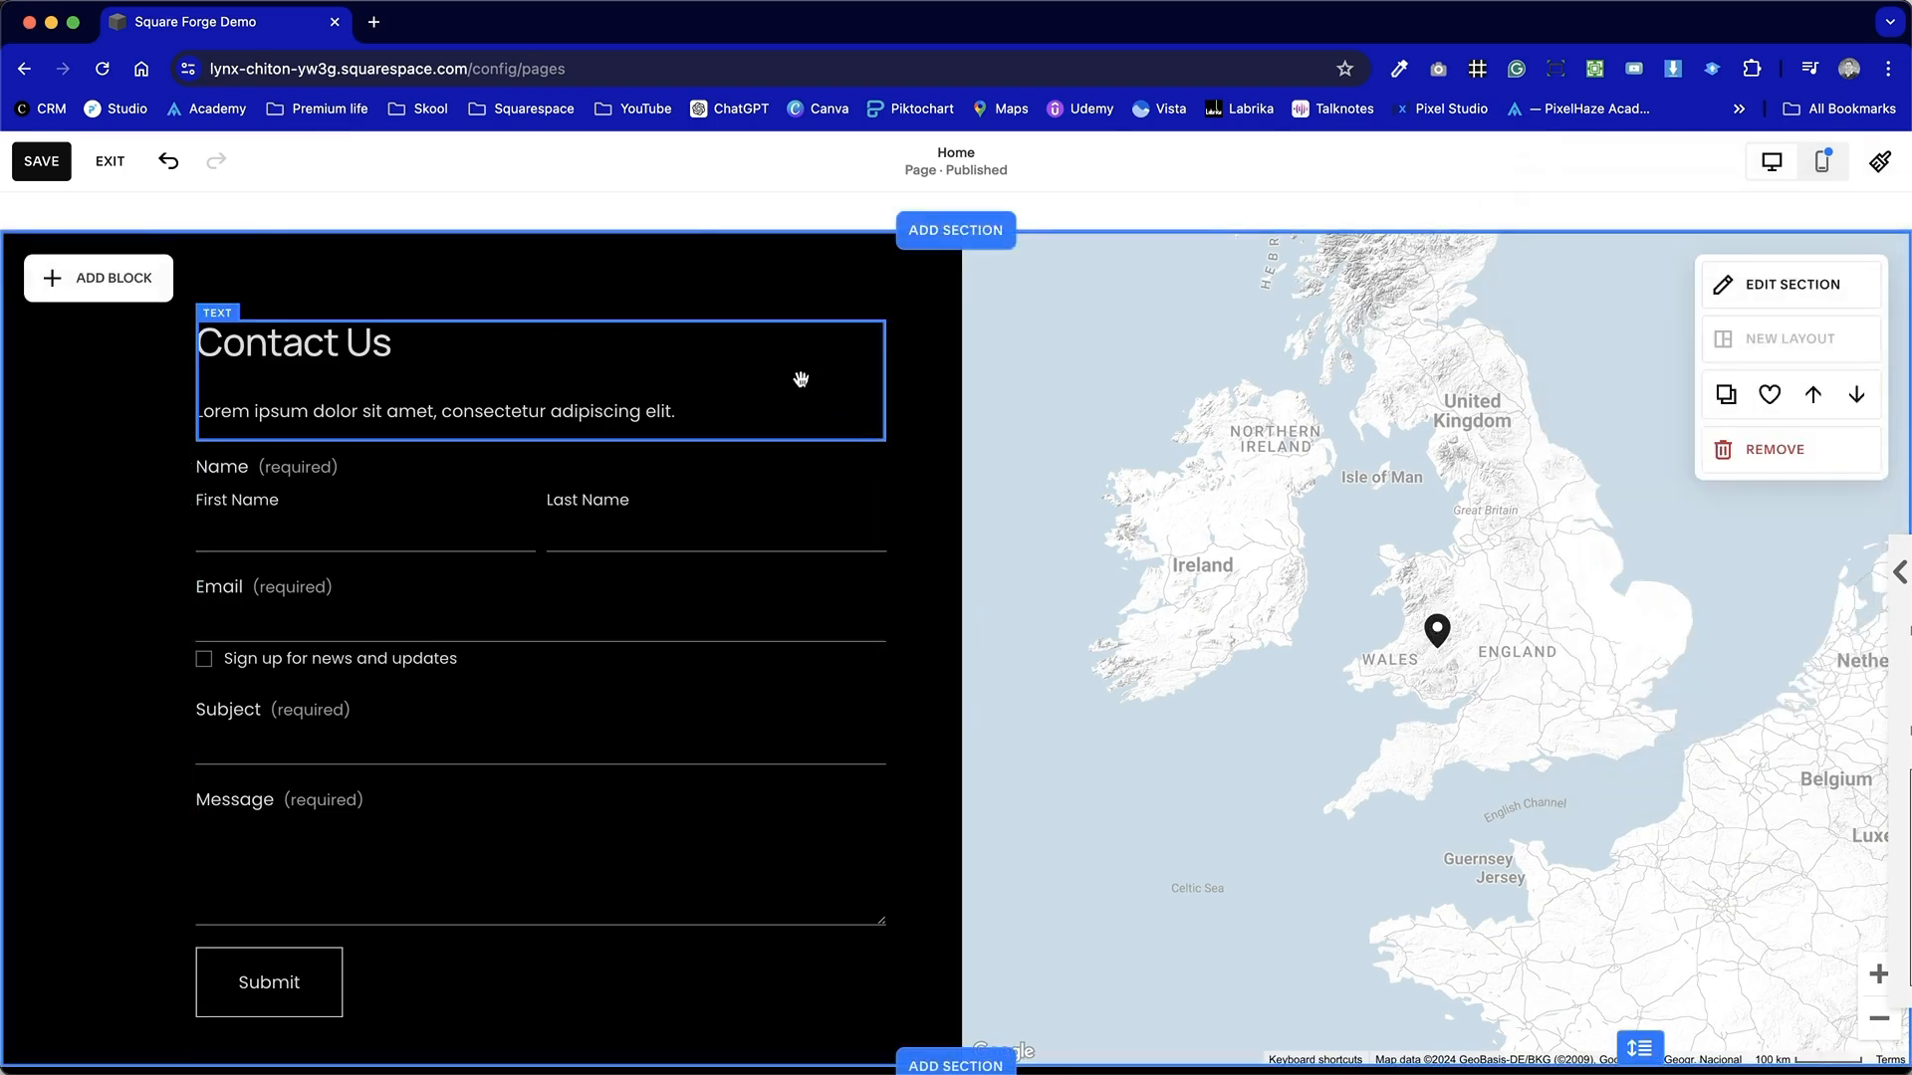
pyautogui.click(57, 171)
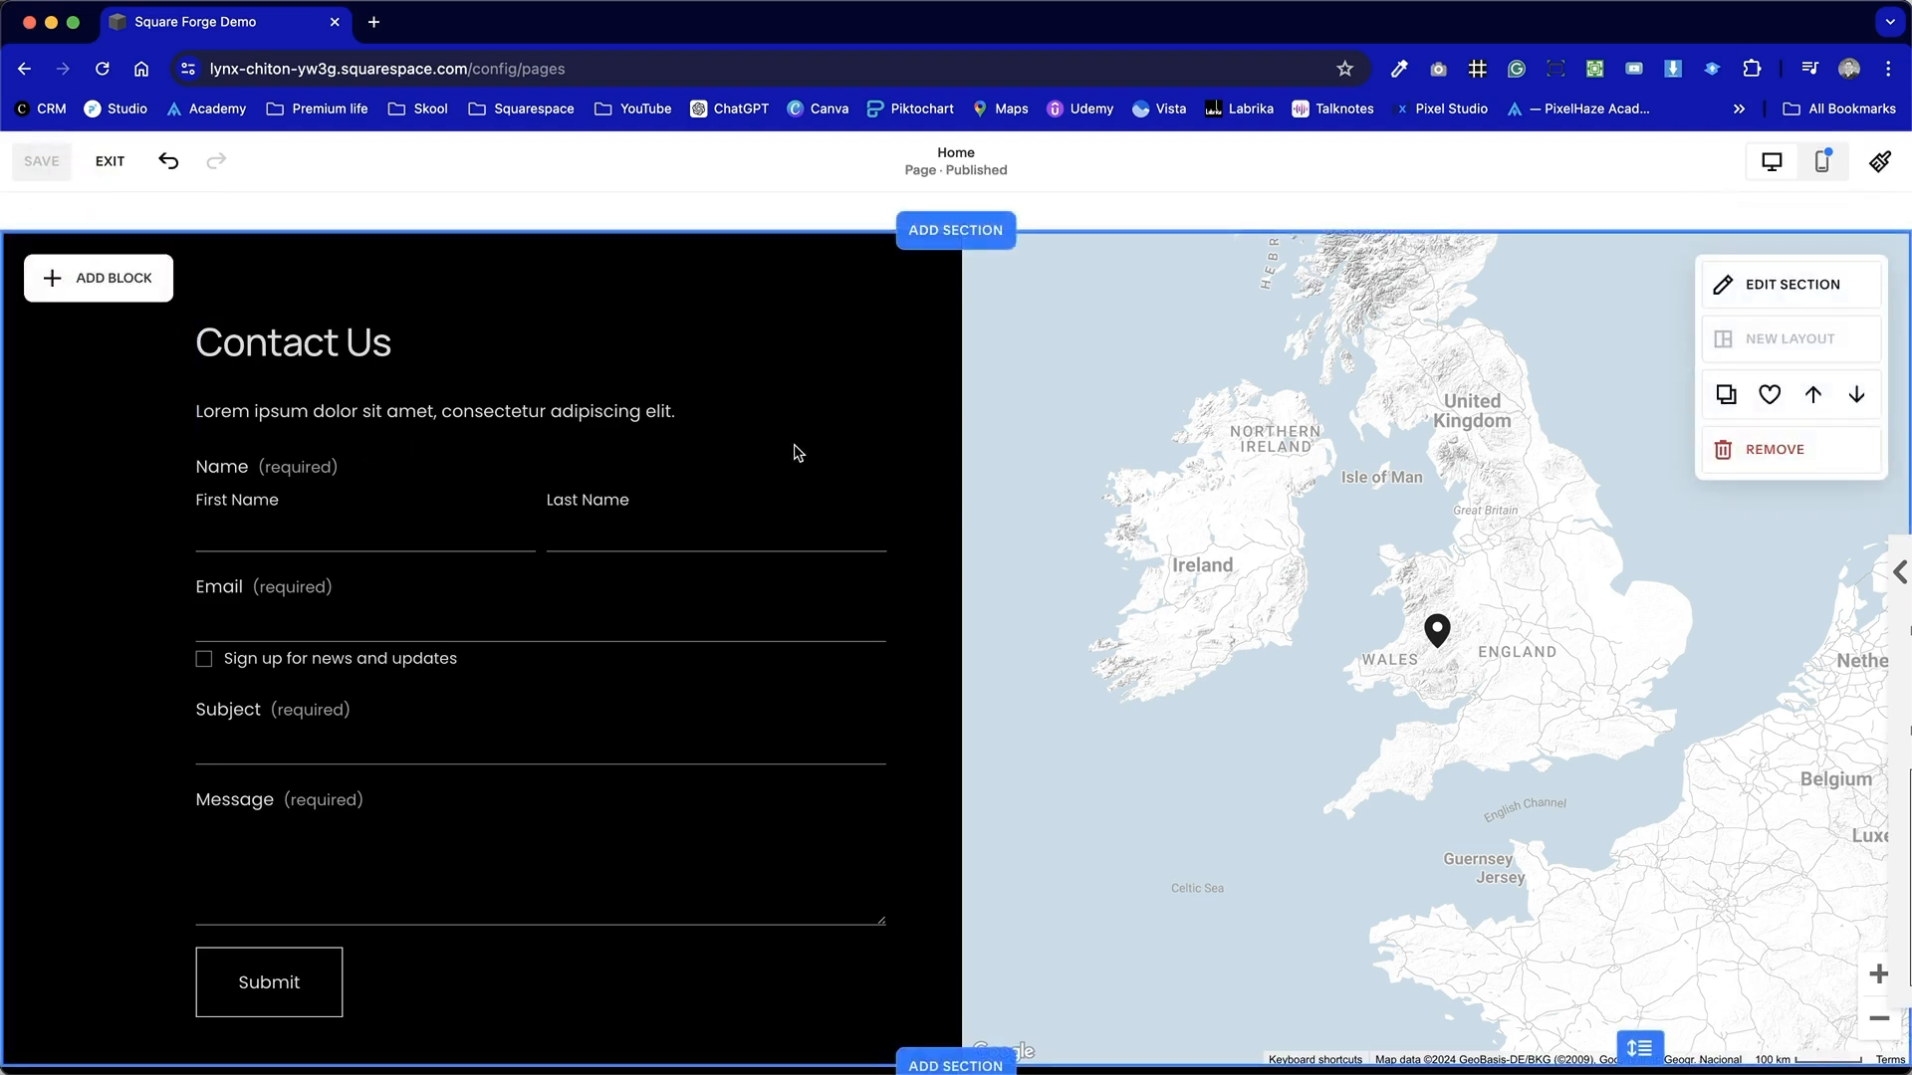
# Narrow the map block so it fills only about half of the right-hand column.
pyautogui.scroll(1, 808, 548)
pyautogui.scroll(-2, 809, 548)
pyautogui.scroll(1, 808, 548)
pyautogui.click(1454, 560)
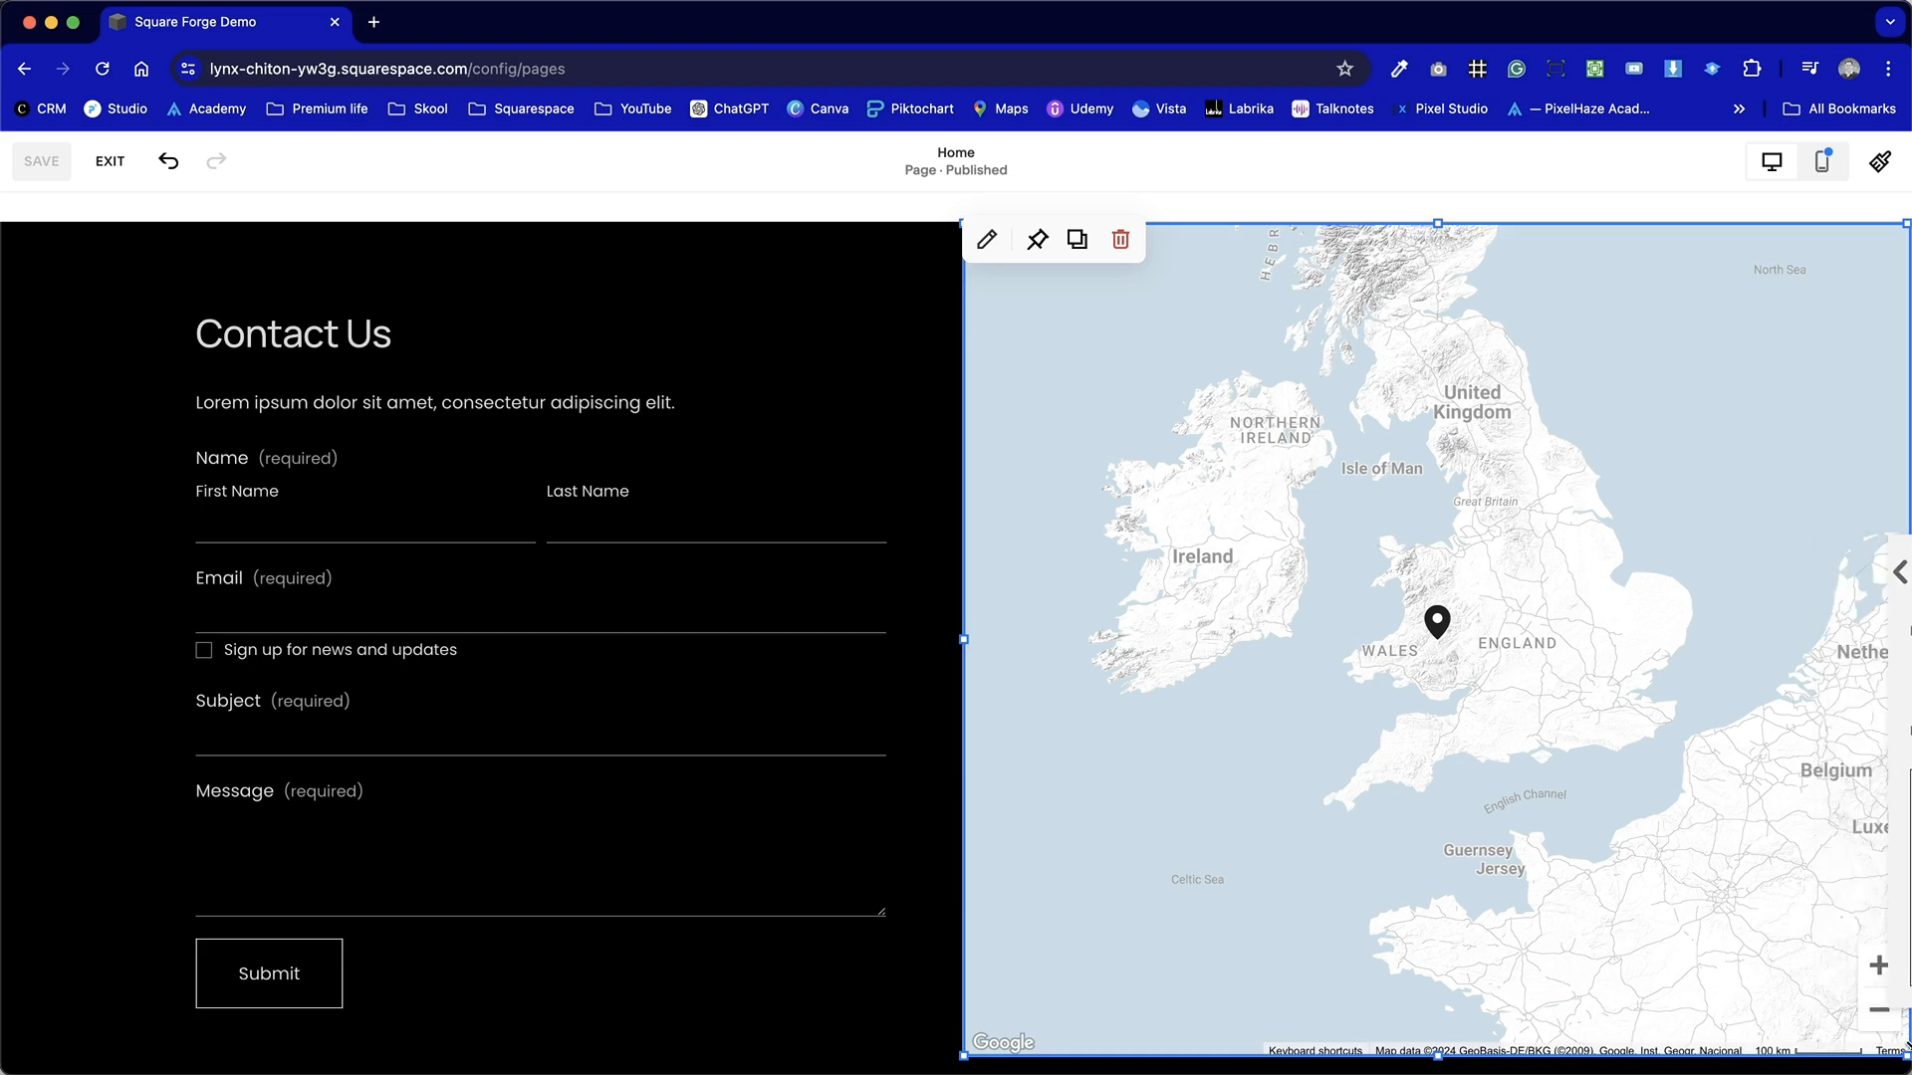
pyautogui.moveTo(1905, 1047); pyautogui.dragTo(1454, 1053)
pyautogui.click(1542, 479)
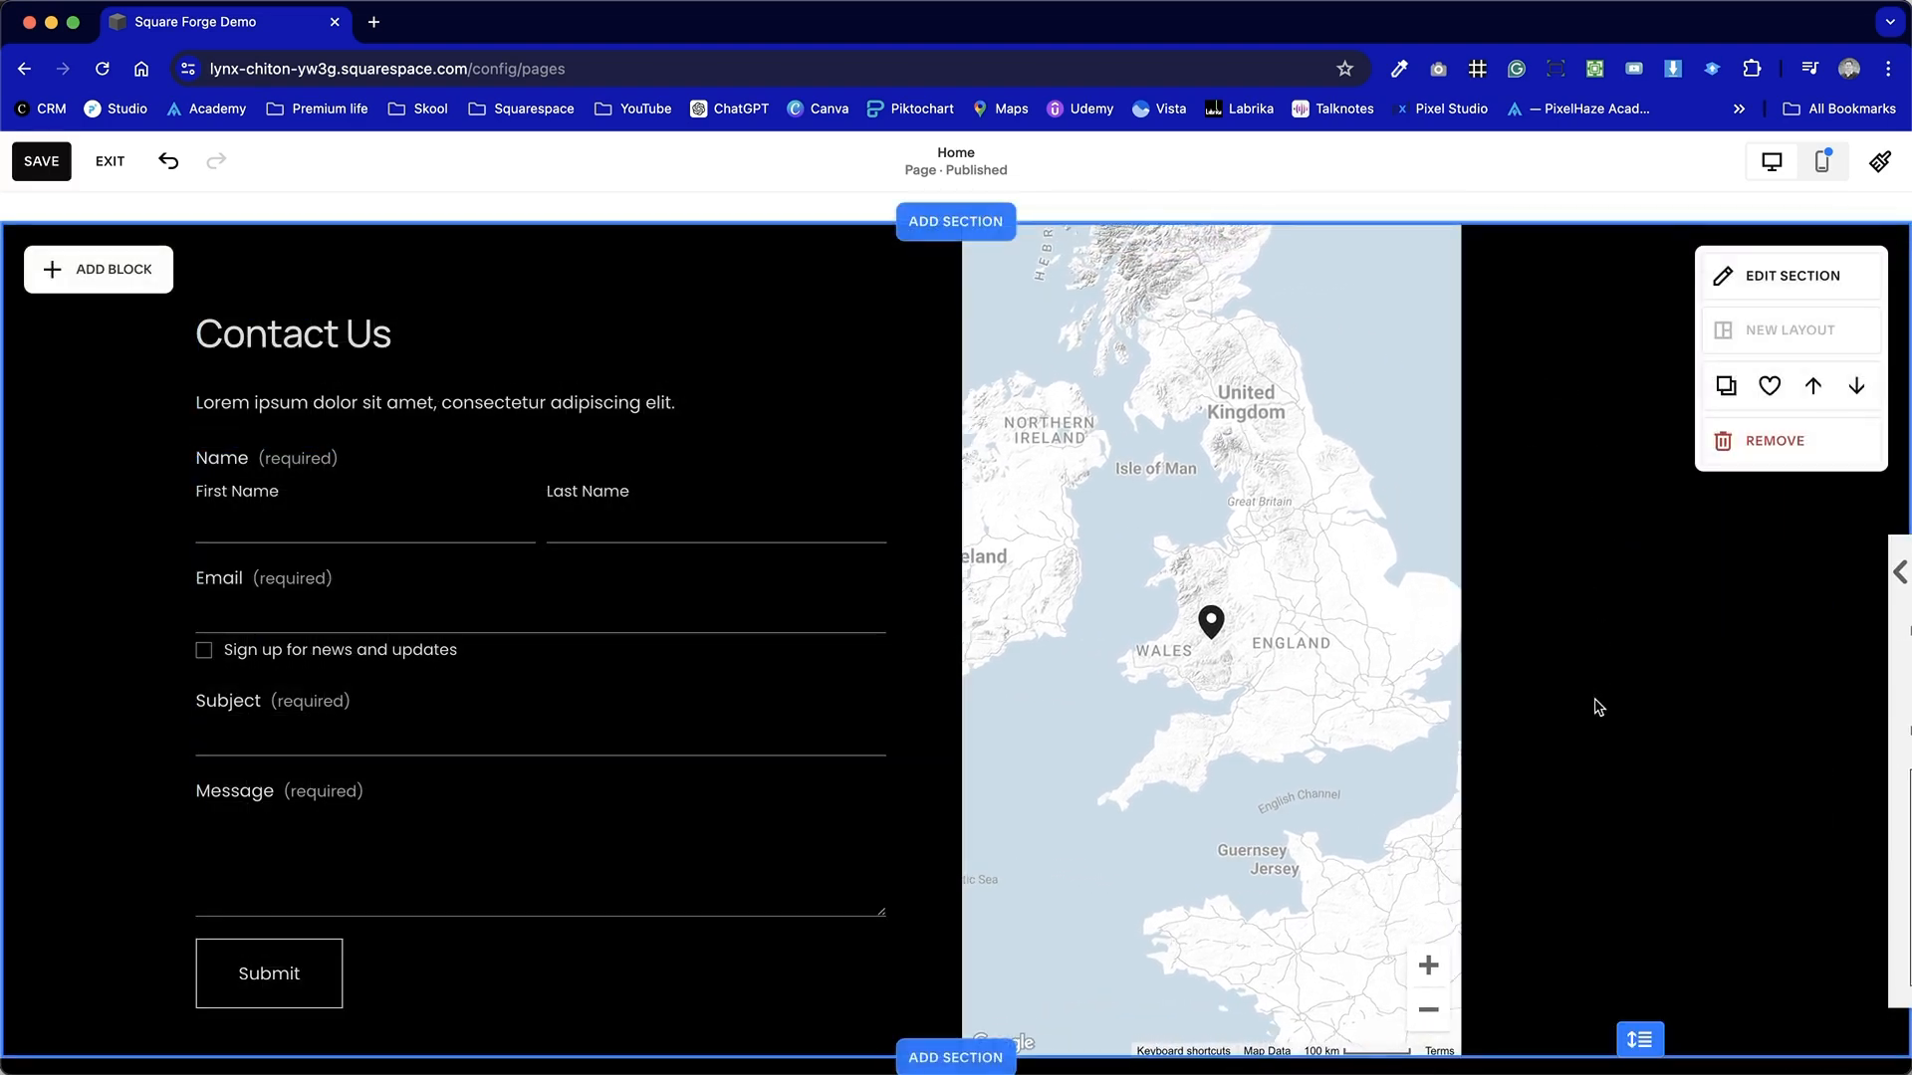
# Add an image block beside the map and stretch it to the section's full height.
pyautogui.click(80, 270)
pyautogui.click(286, 454)
pyautogui.moveTo(349, 427); pyautogui.dragTo(1659, 349)
pyautogui.moveTo(1660, 476); pyautogui.dragTo(1659, 1054)
pyautogui.moveTo(1410, 641); pyautogui.dragTo(1457, 642)
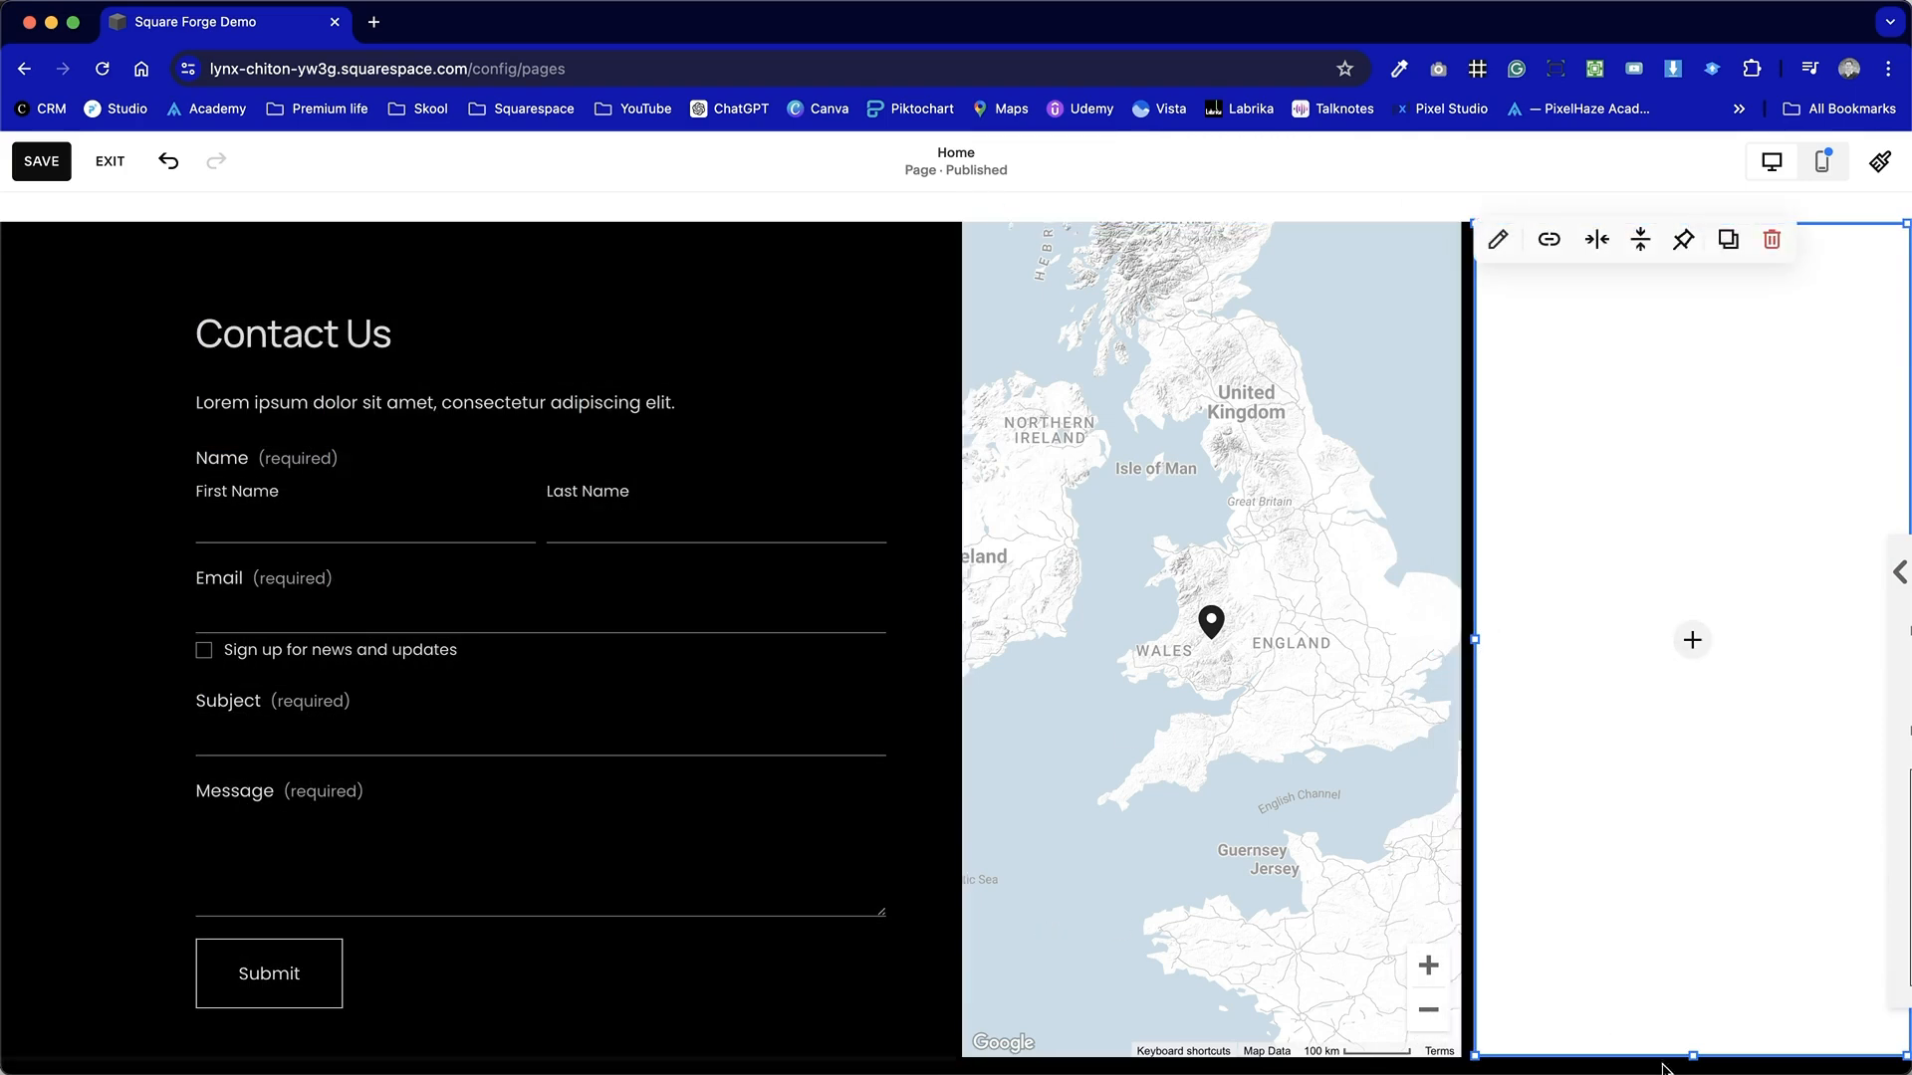
pyautogui.moveTo(1694, 1055); pyautogui.dragTo(1701, 1074)
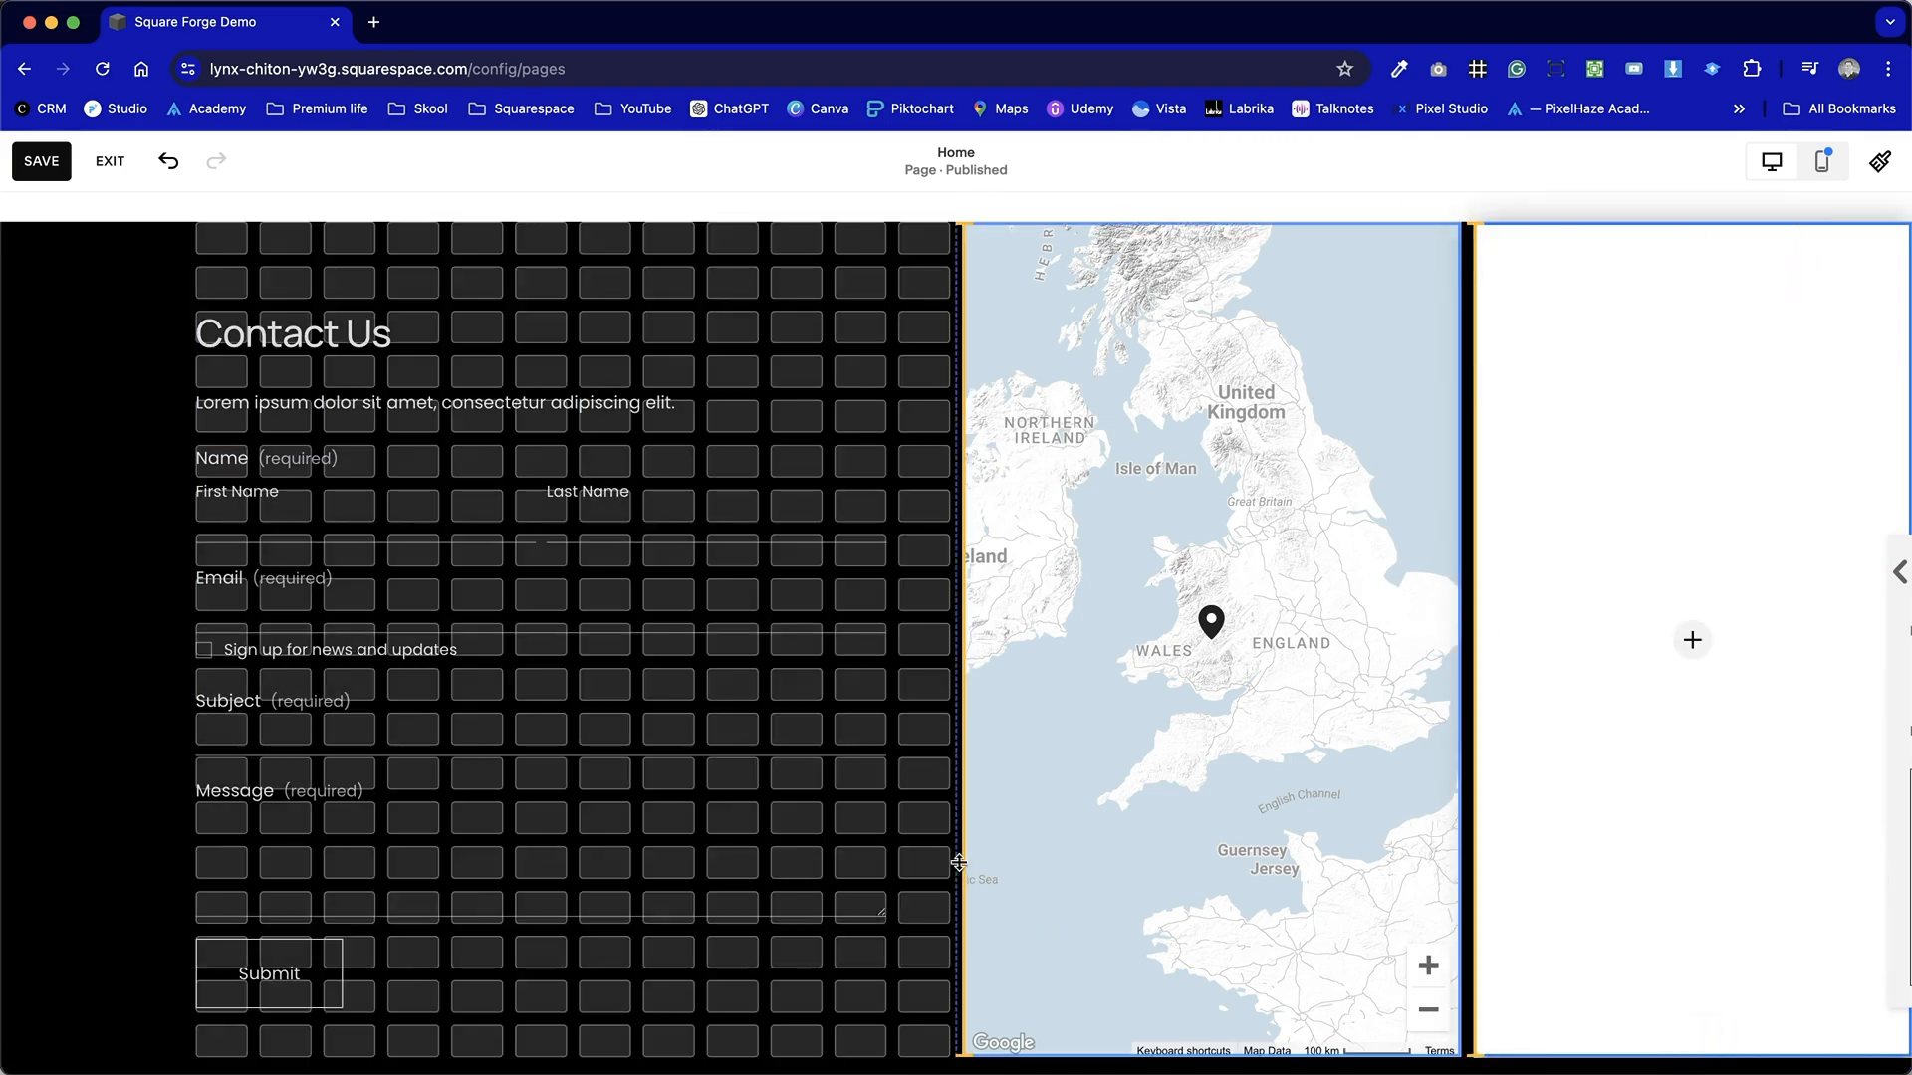
pyautogui.moveTo(958, 862); pyautogui.dragTo(926, 853)
# Fill the image block with a free stock photo of a river, found by searching for wales.
pyautogui.click(1693, 638)
pyautogui.click(1692, 635)
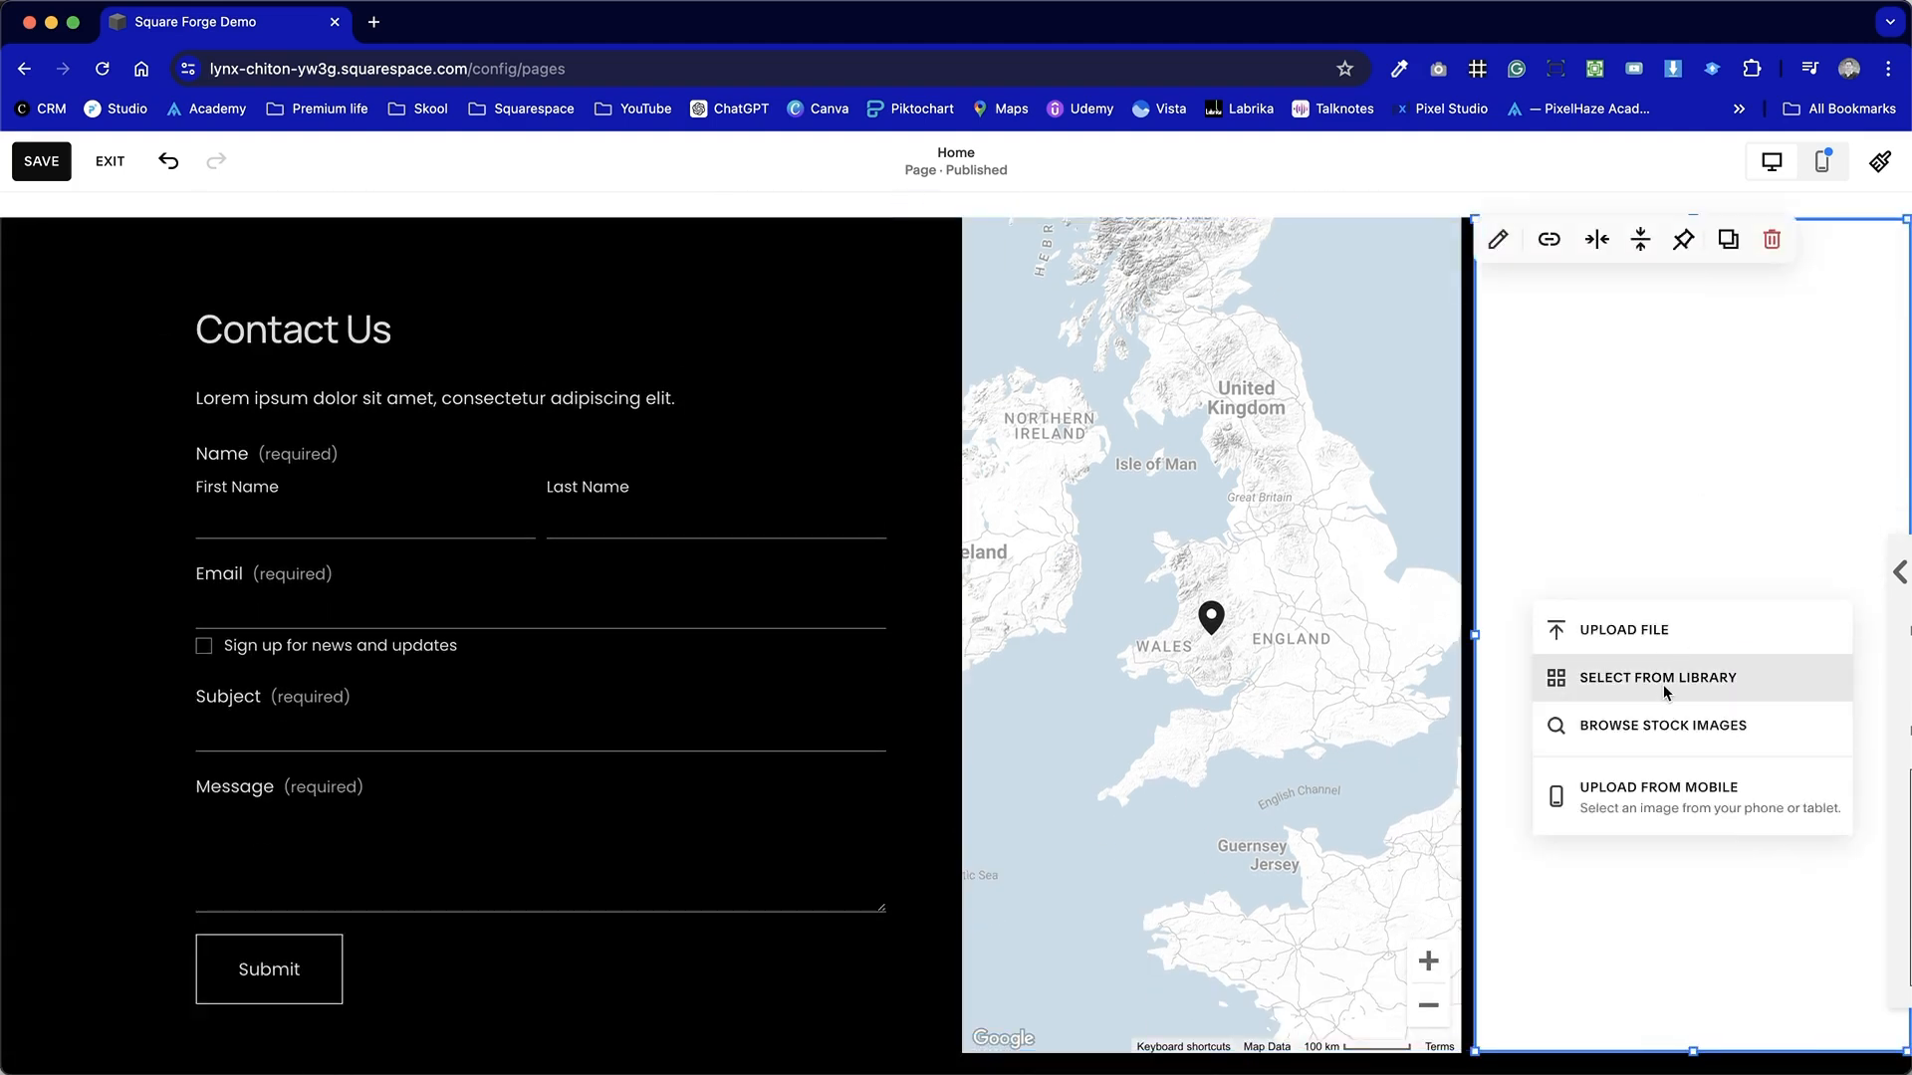
pyautogui.click(1664, 725)
pyautogui.click(939, 371)
pyautogui.write('wales')
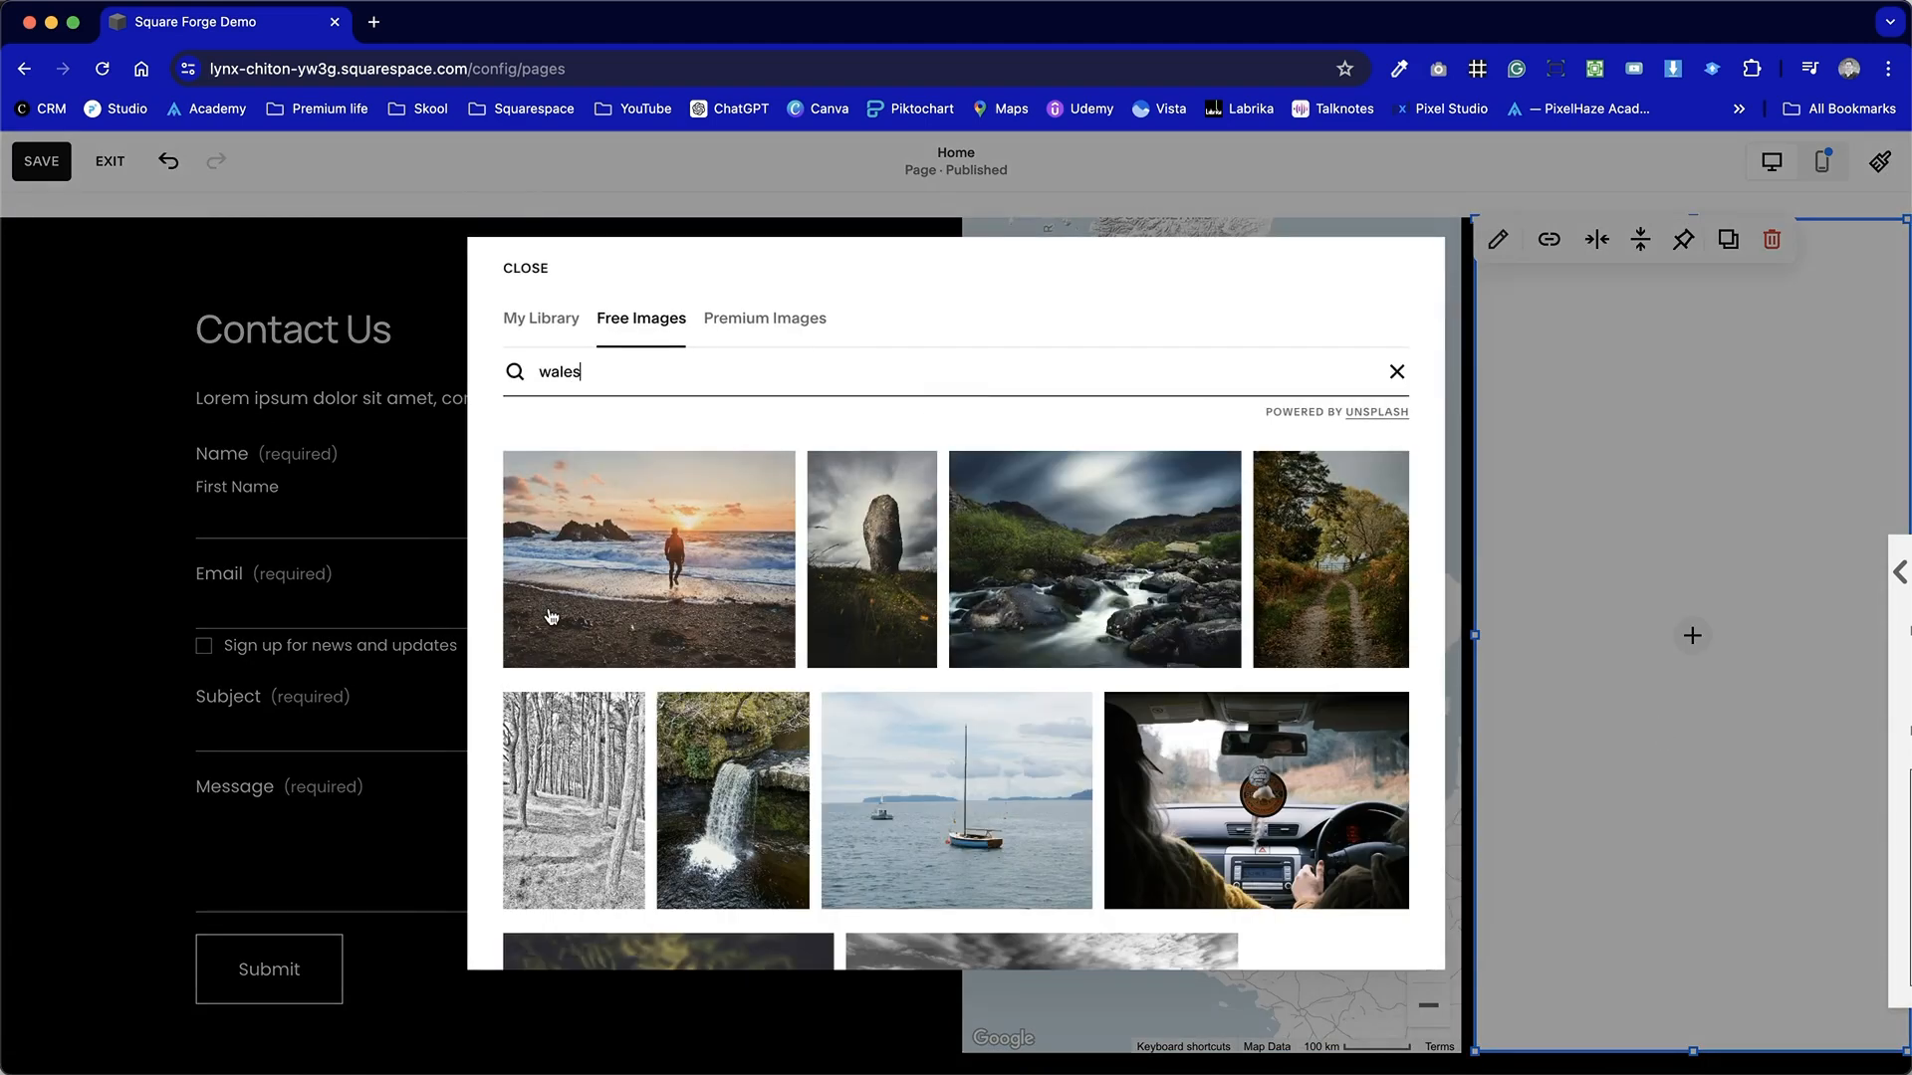
pyautogui.click(1023, 563)
pyautogui.click(714, 888)
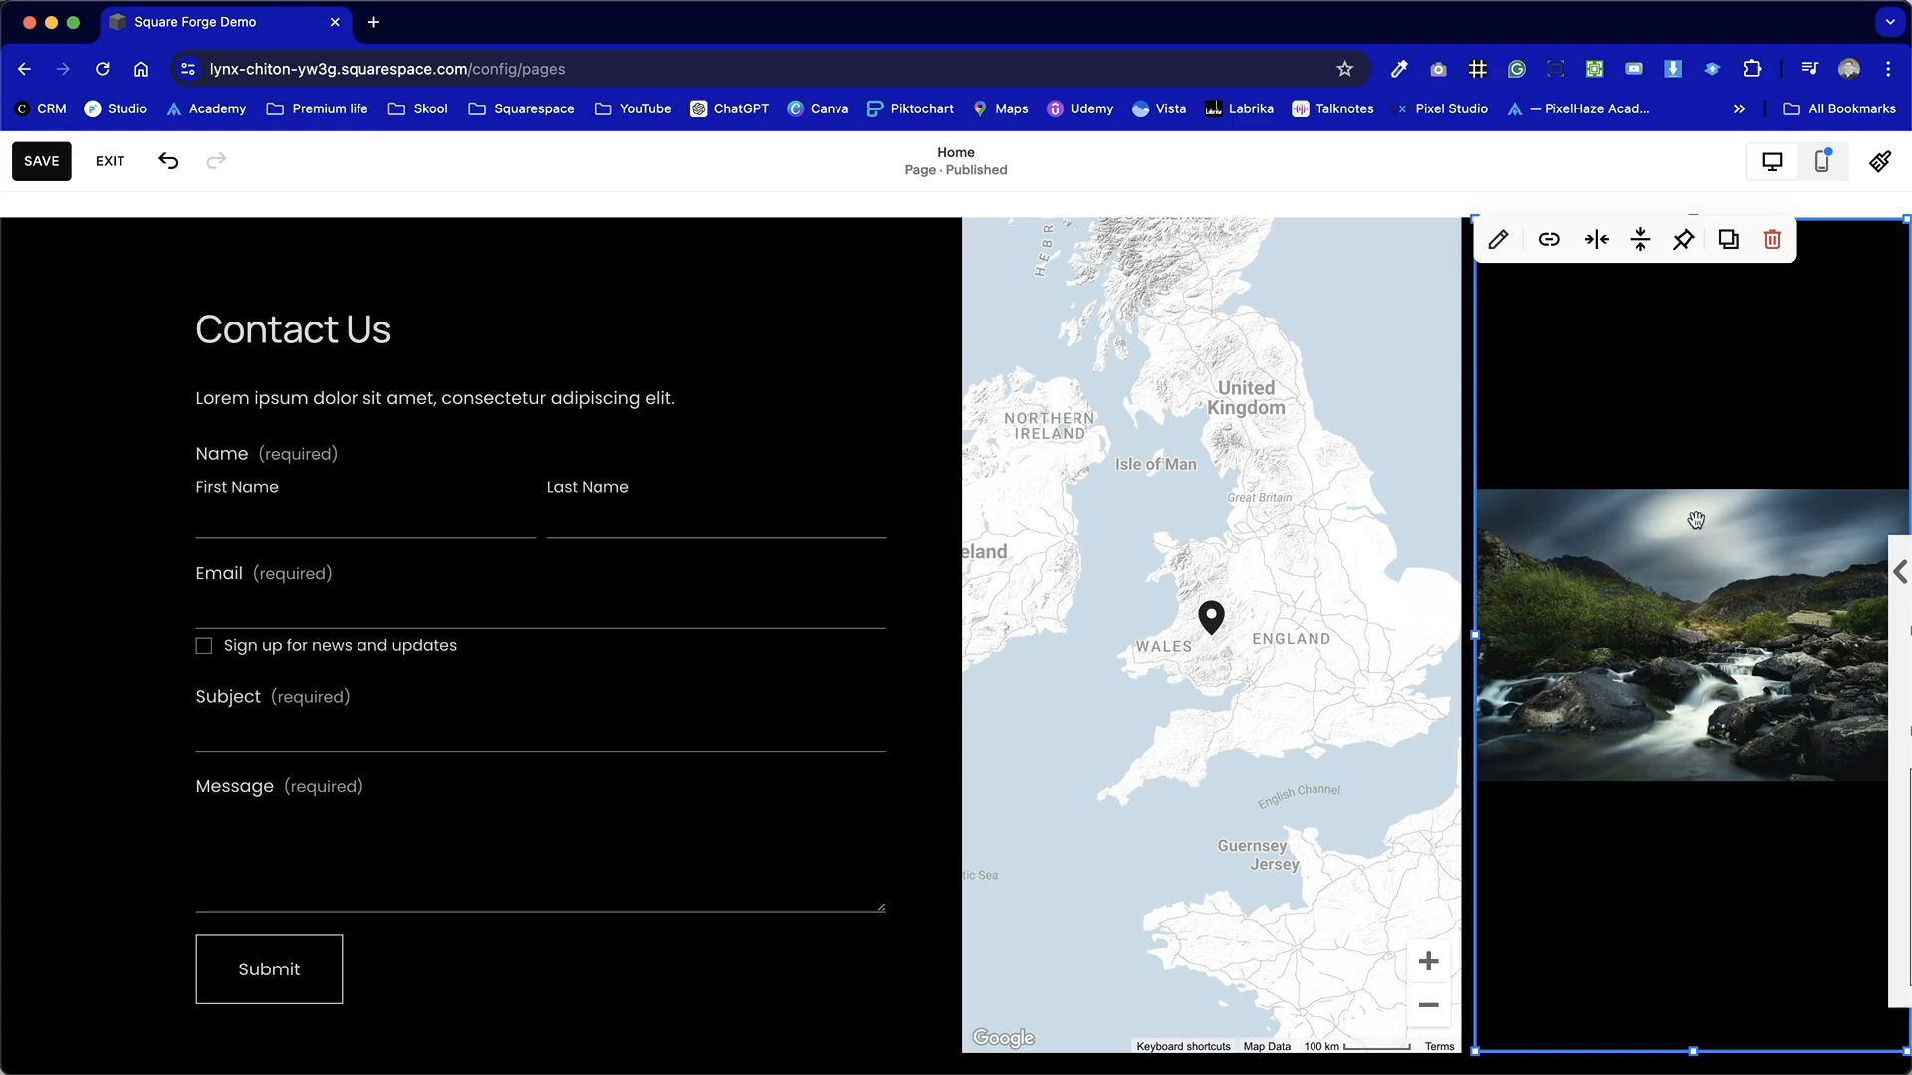
# Set the image block's design to Fill.
pyautogui.click(1494, 236)
pyautogui.click(1676, 228)
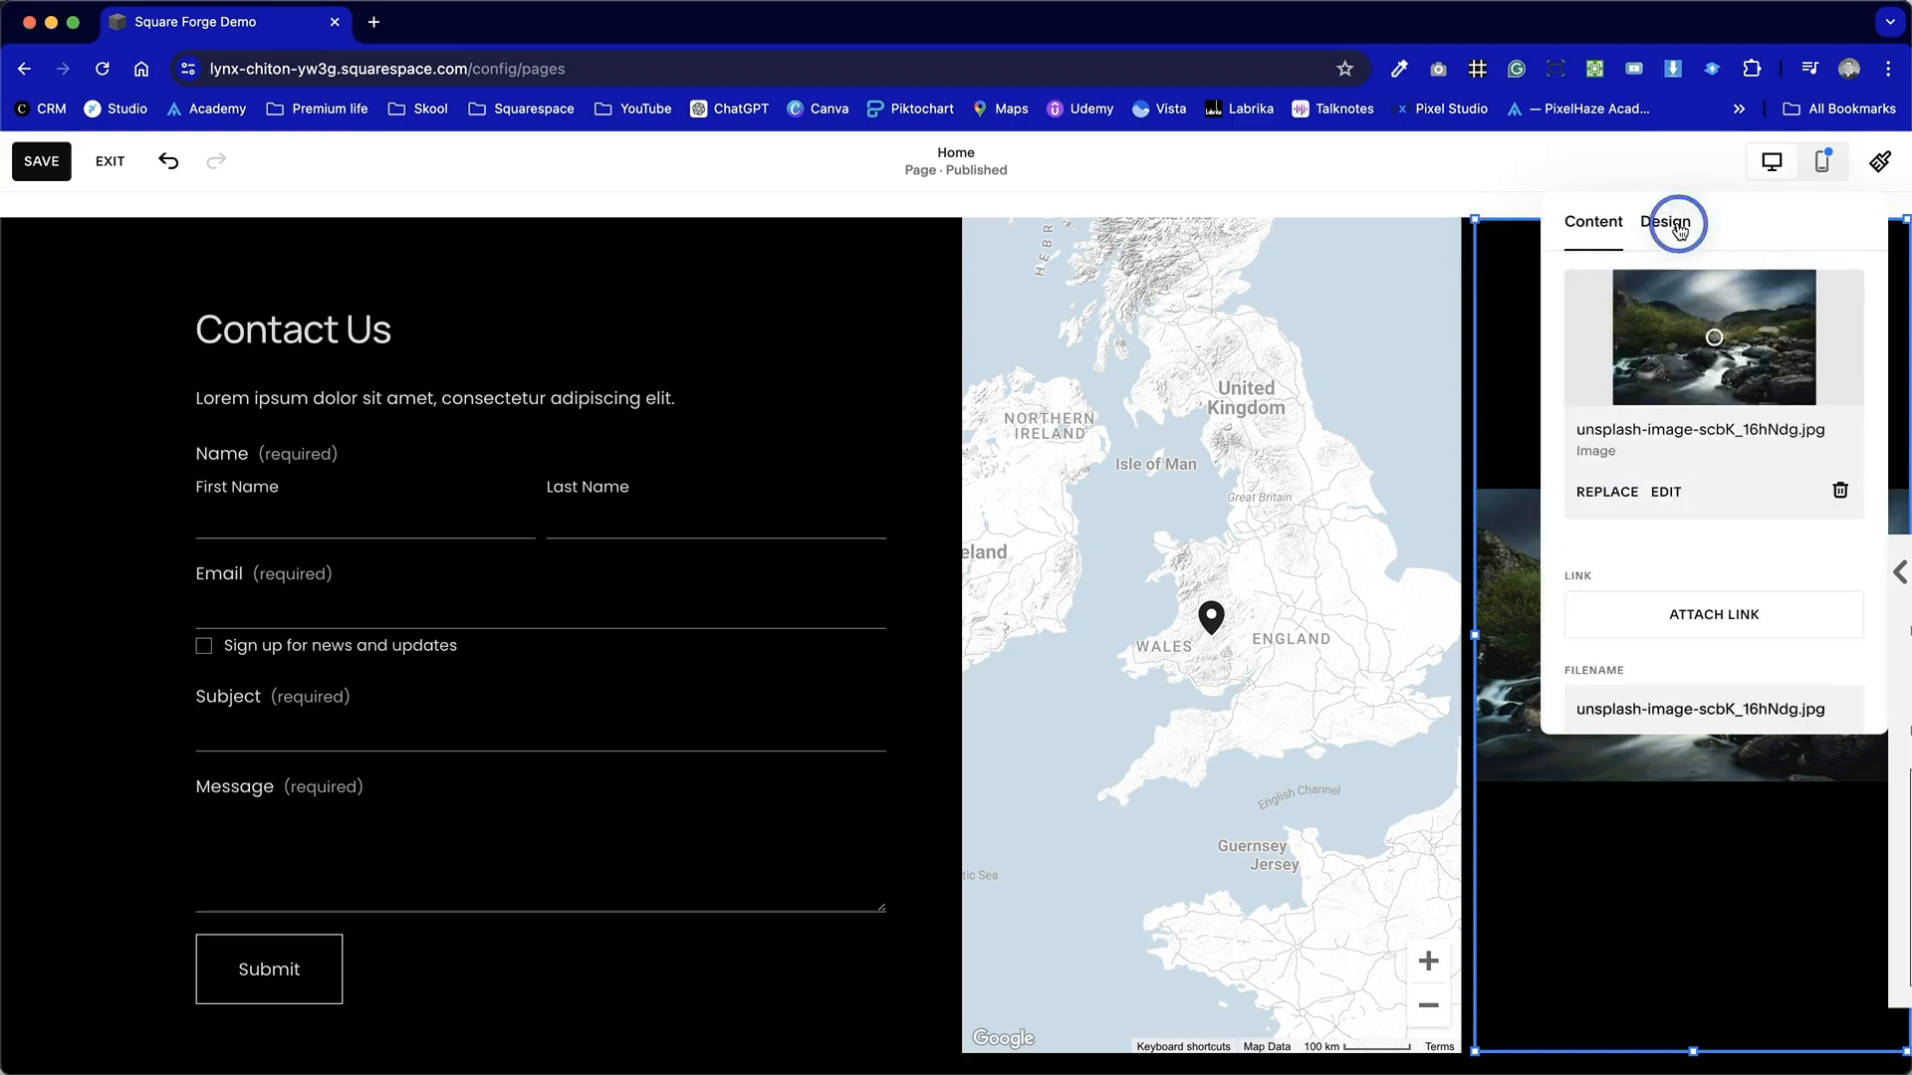
pyautogui.click(1730, 311)
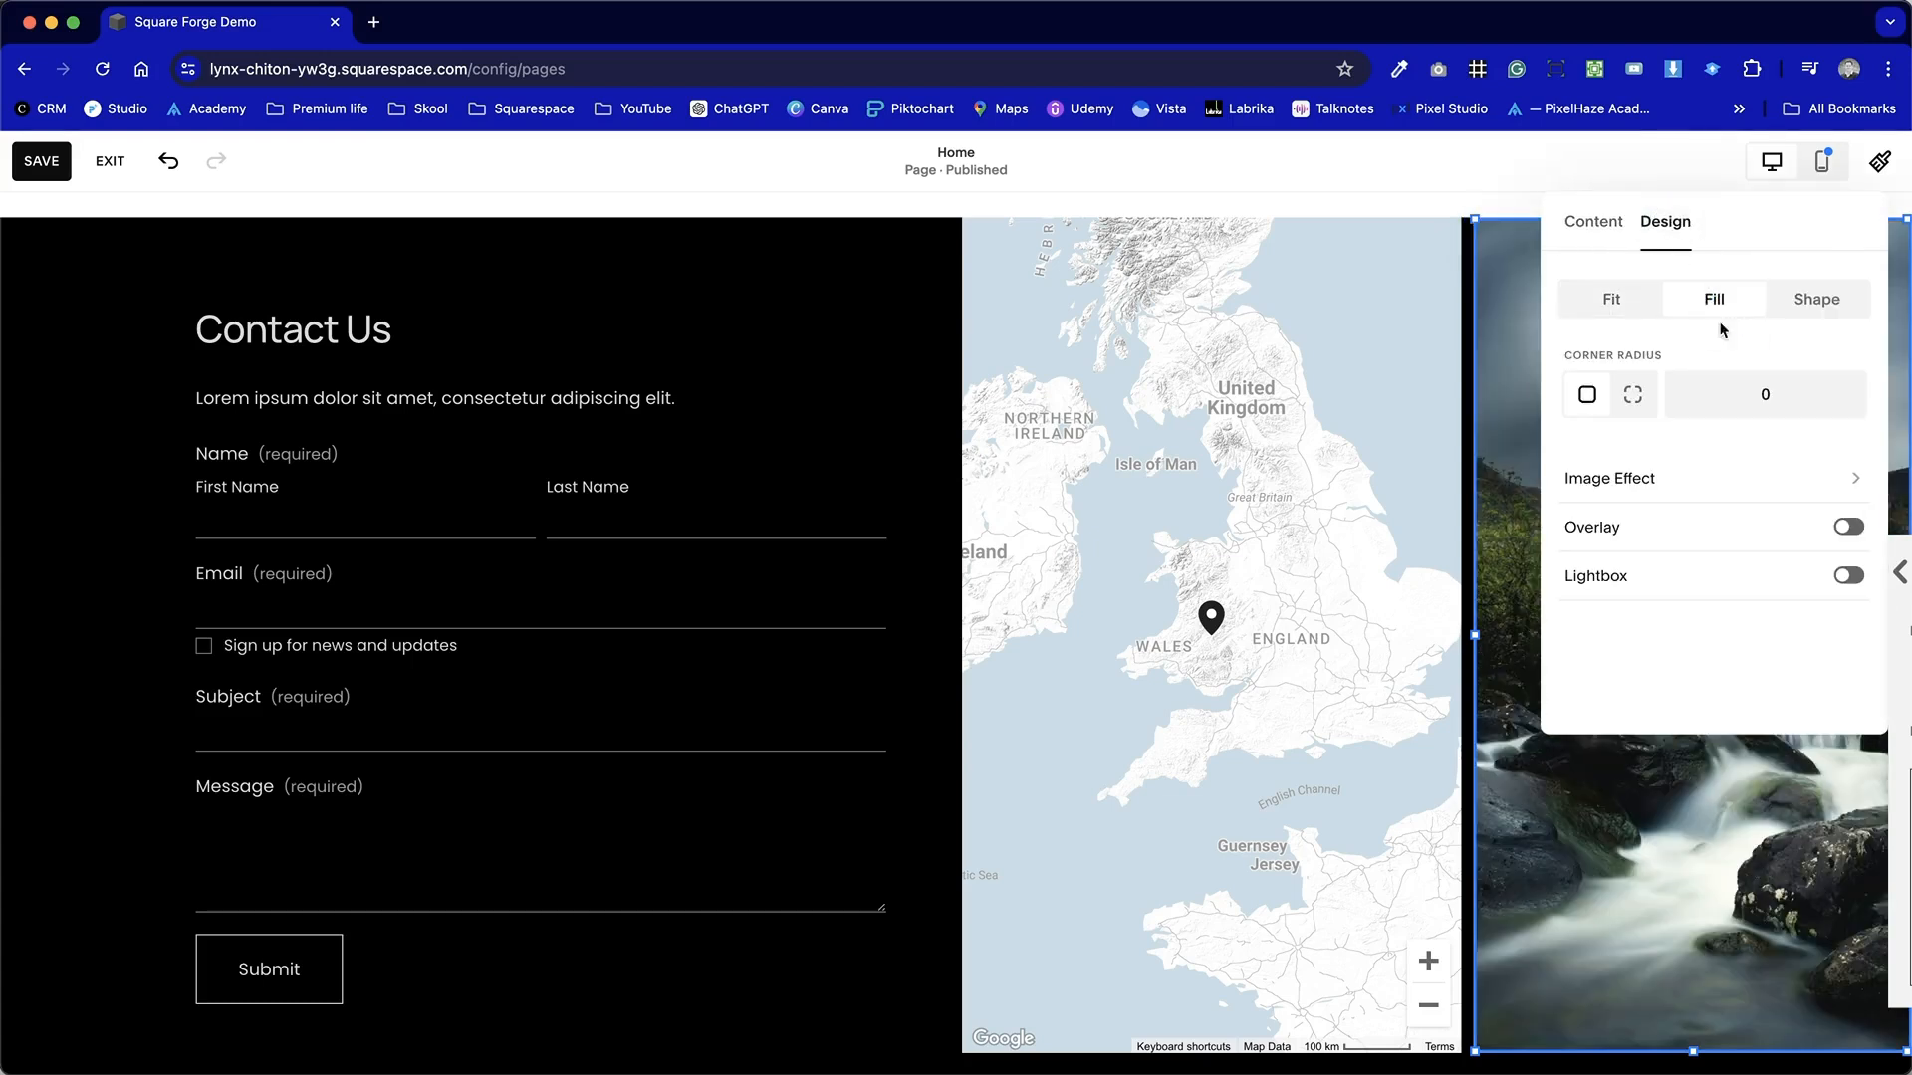
pyautogui.click(879, 312)
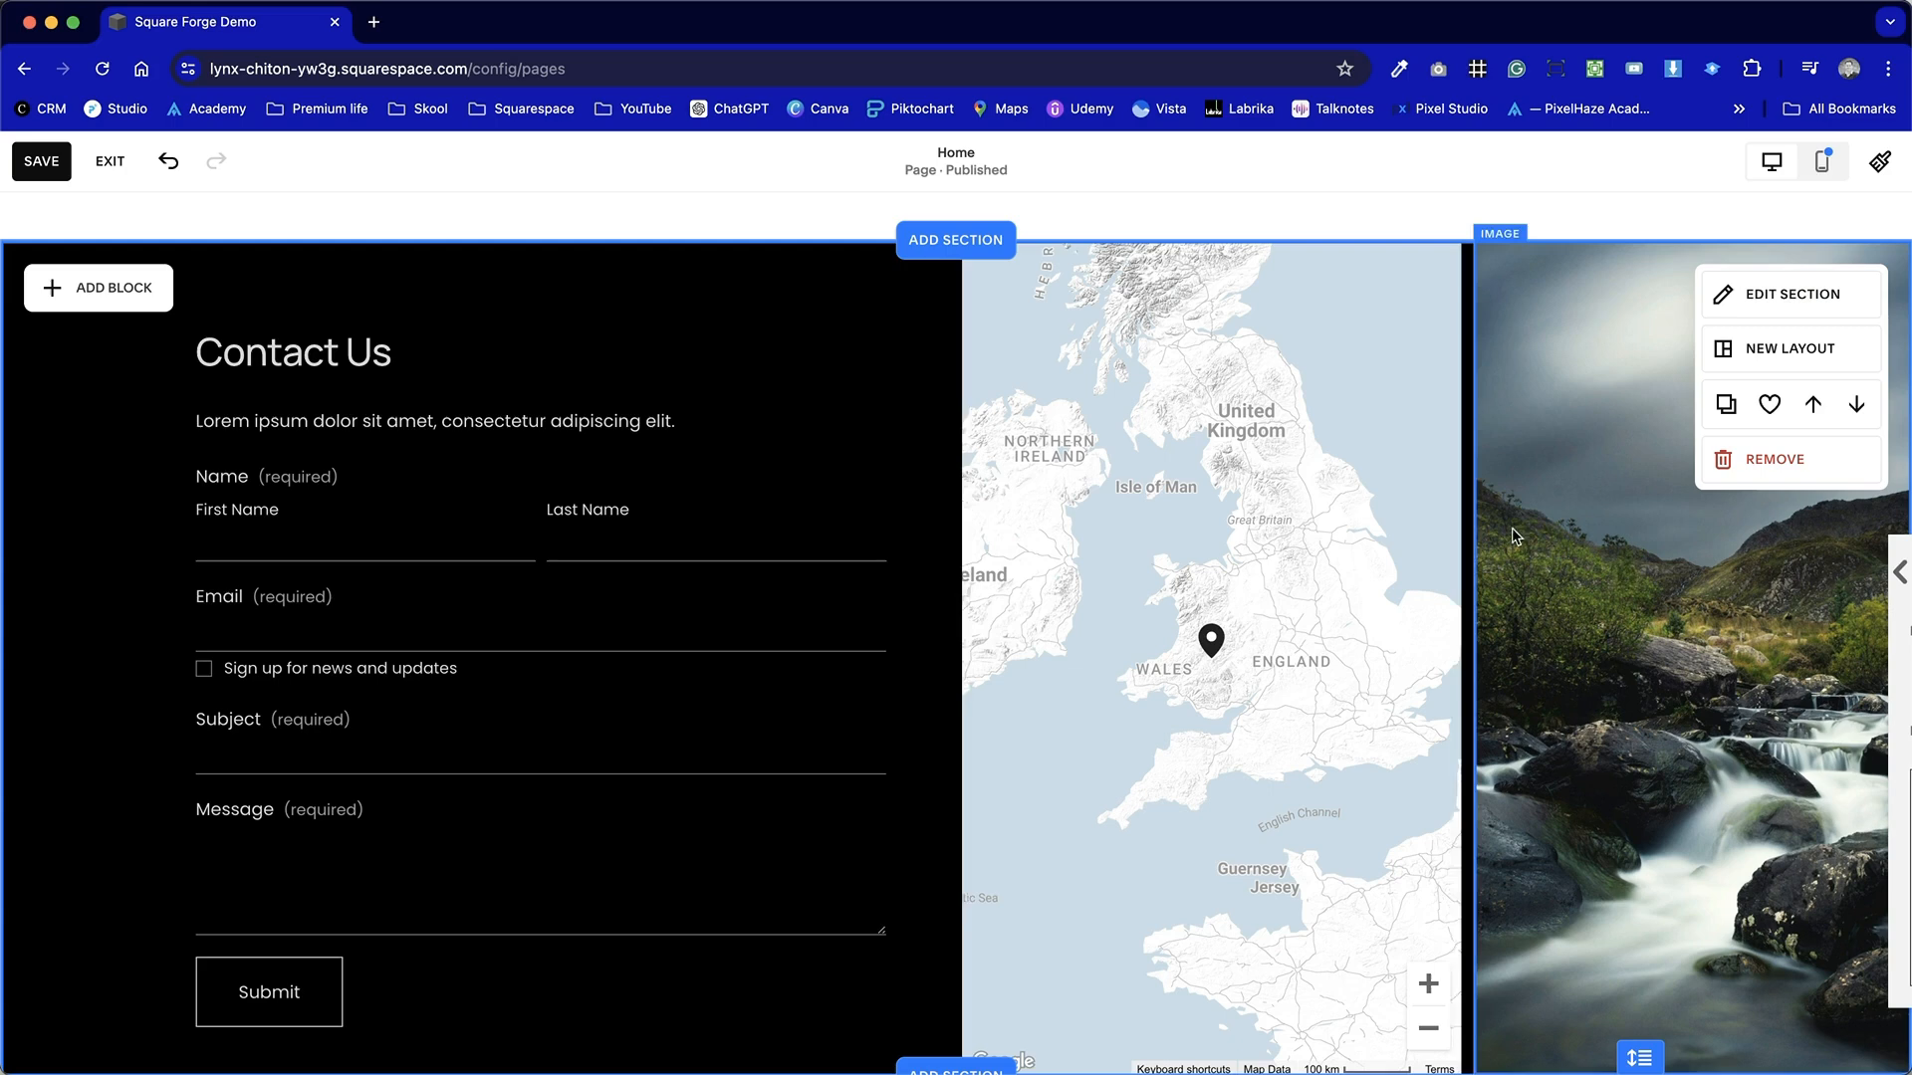
# Save and exit the editor, preview the live homepage's Contact Us section, and return to the page view.
pyautogui.click(58, 169)
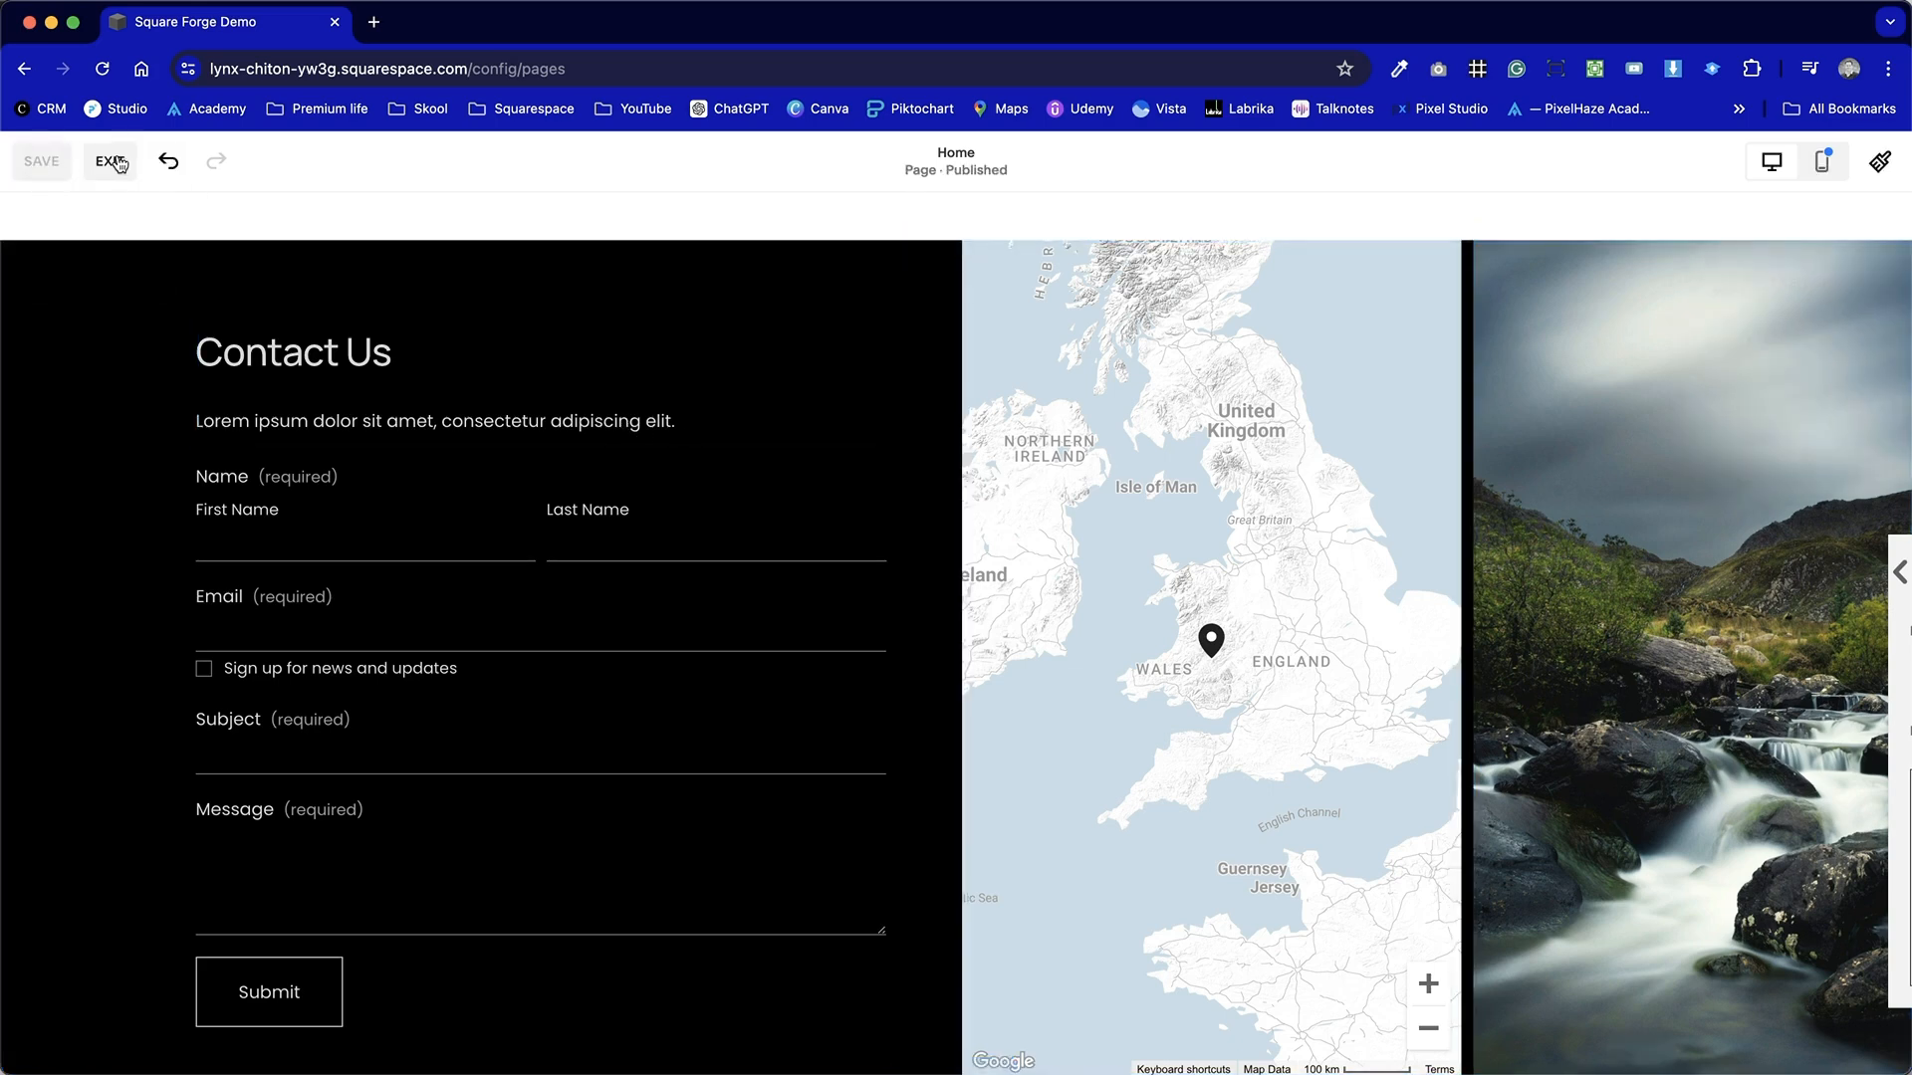
pyautogui.click(112, 162)
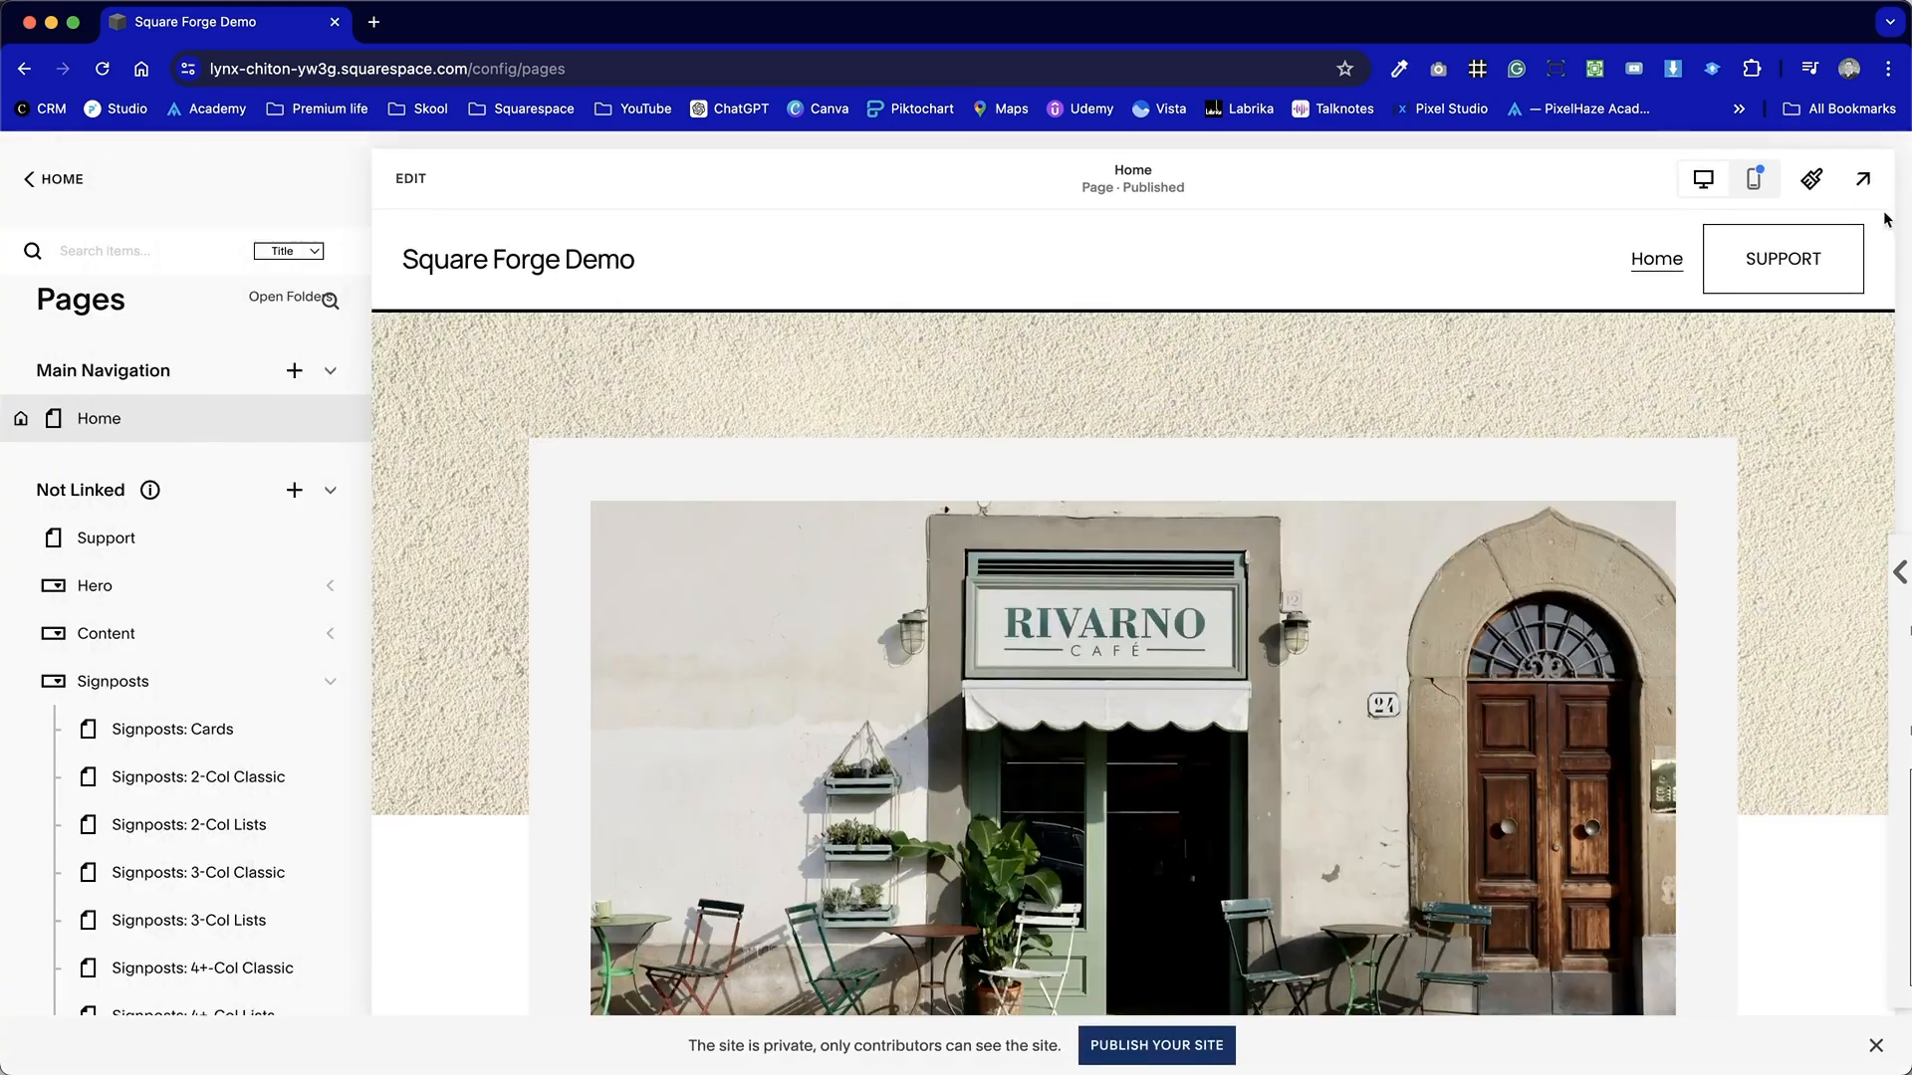
pyautogui.click(1860, 179)
pyautogui.scroll(-15, 1402, 594)
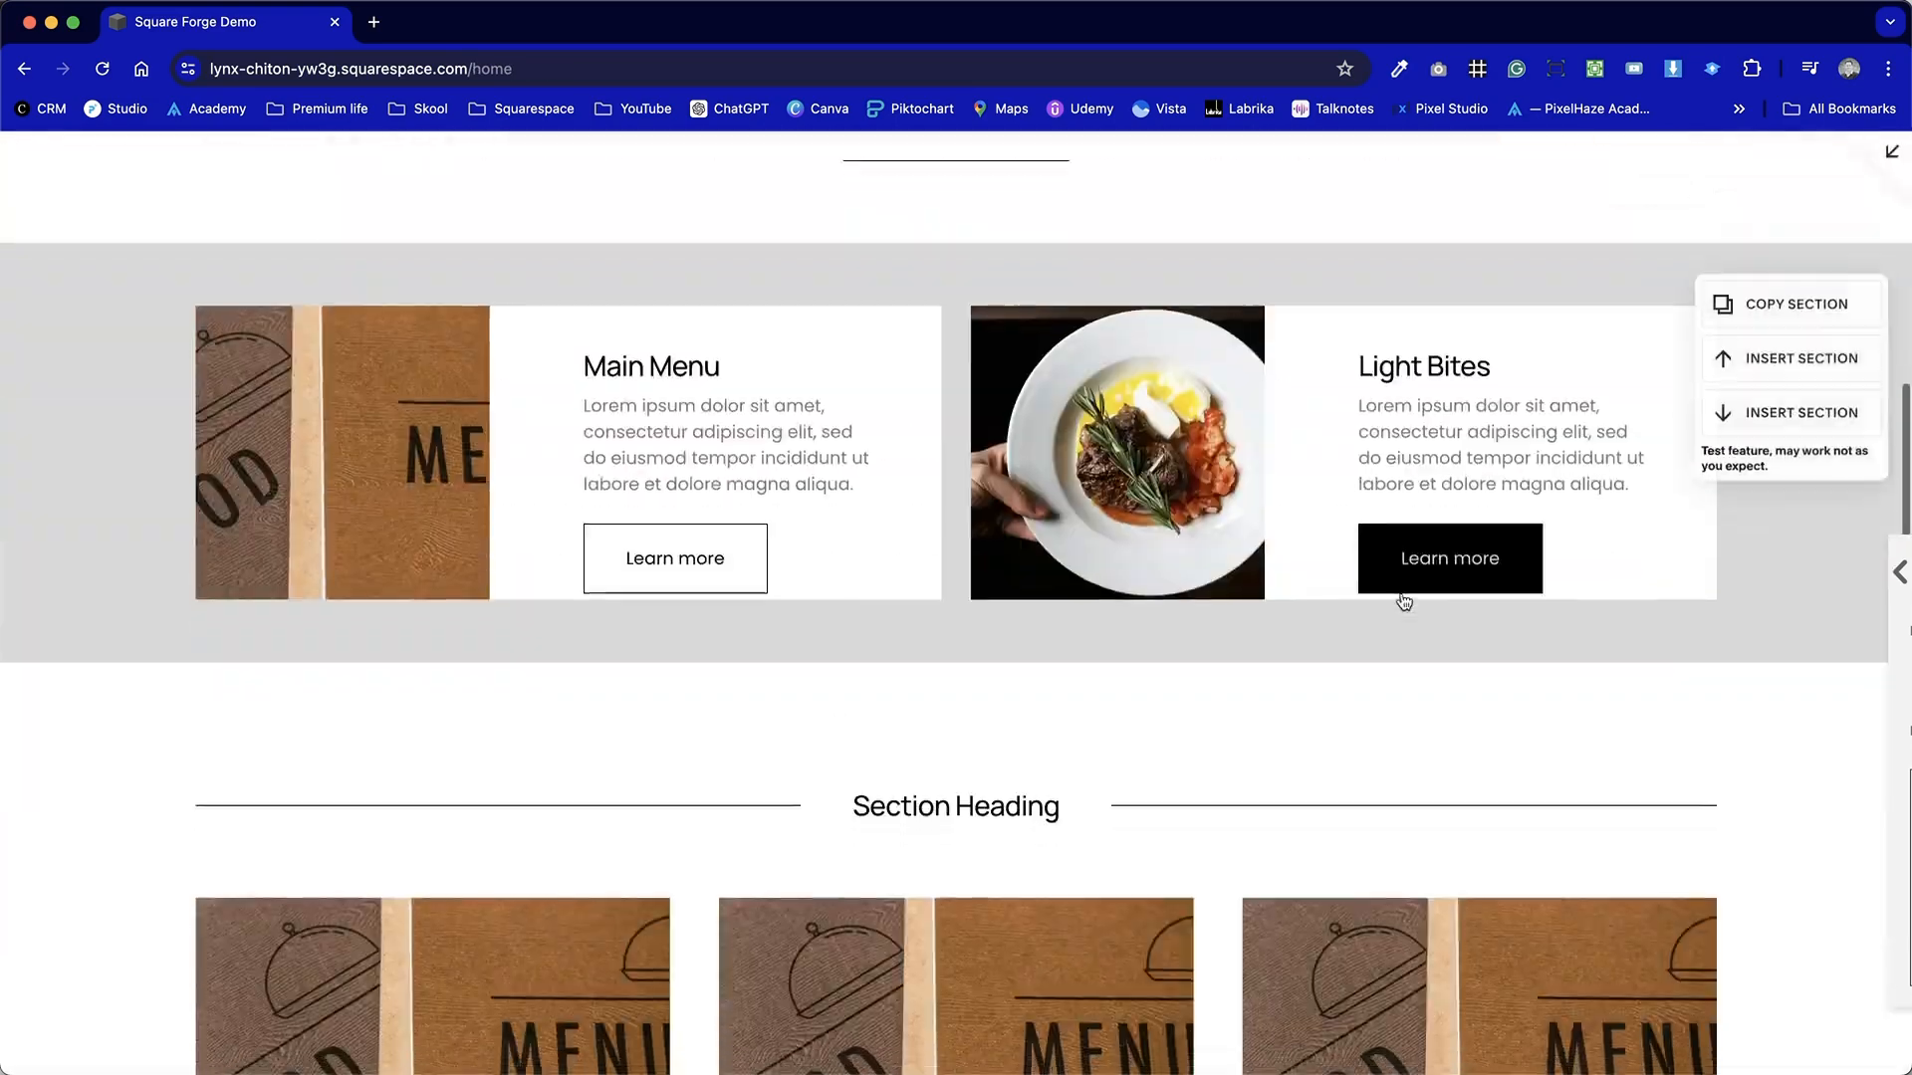
pyautogui.scroll(-5, 1402, 593)
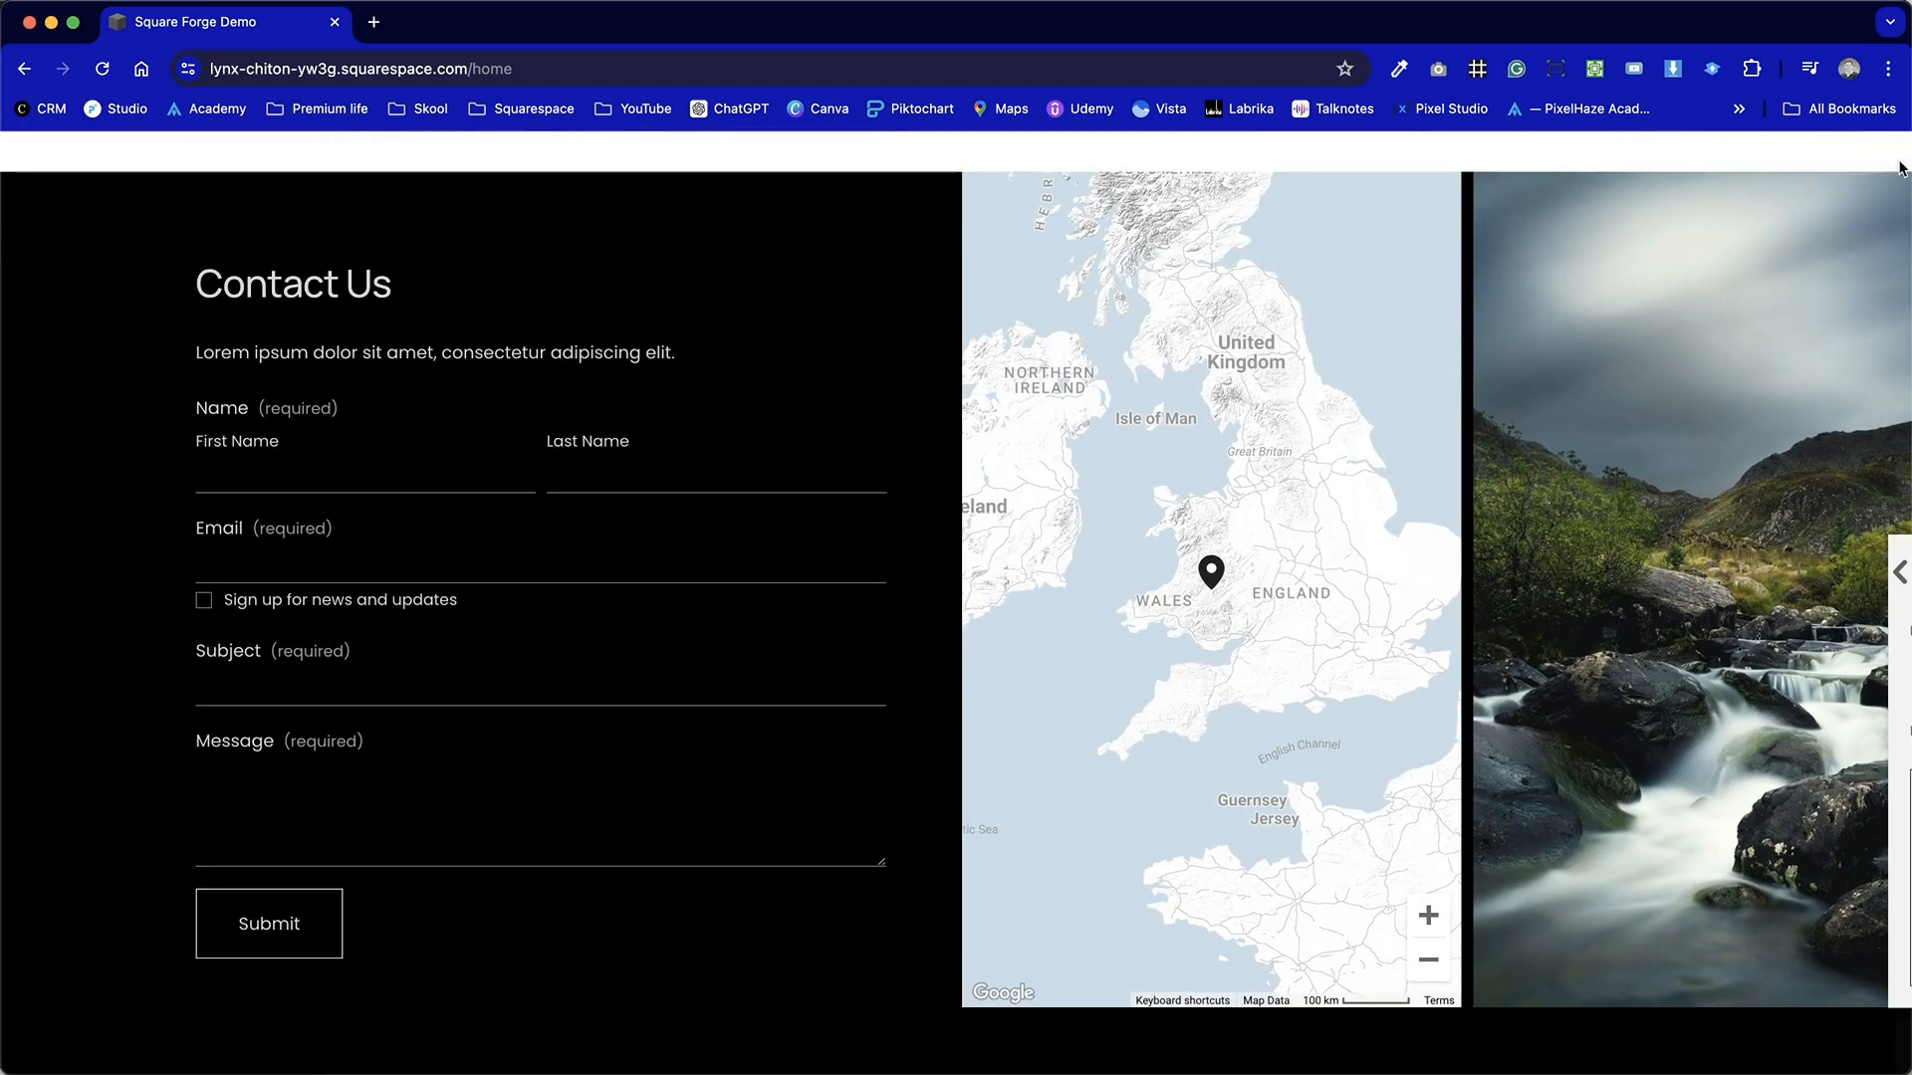
pyautogui.click(1889, 158)
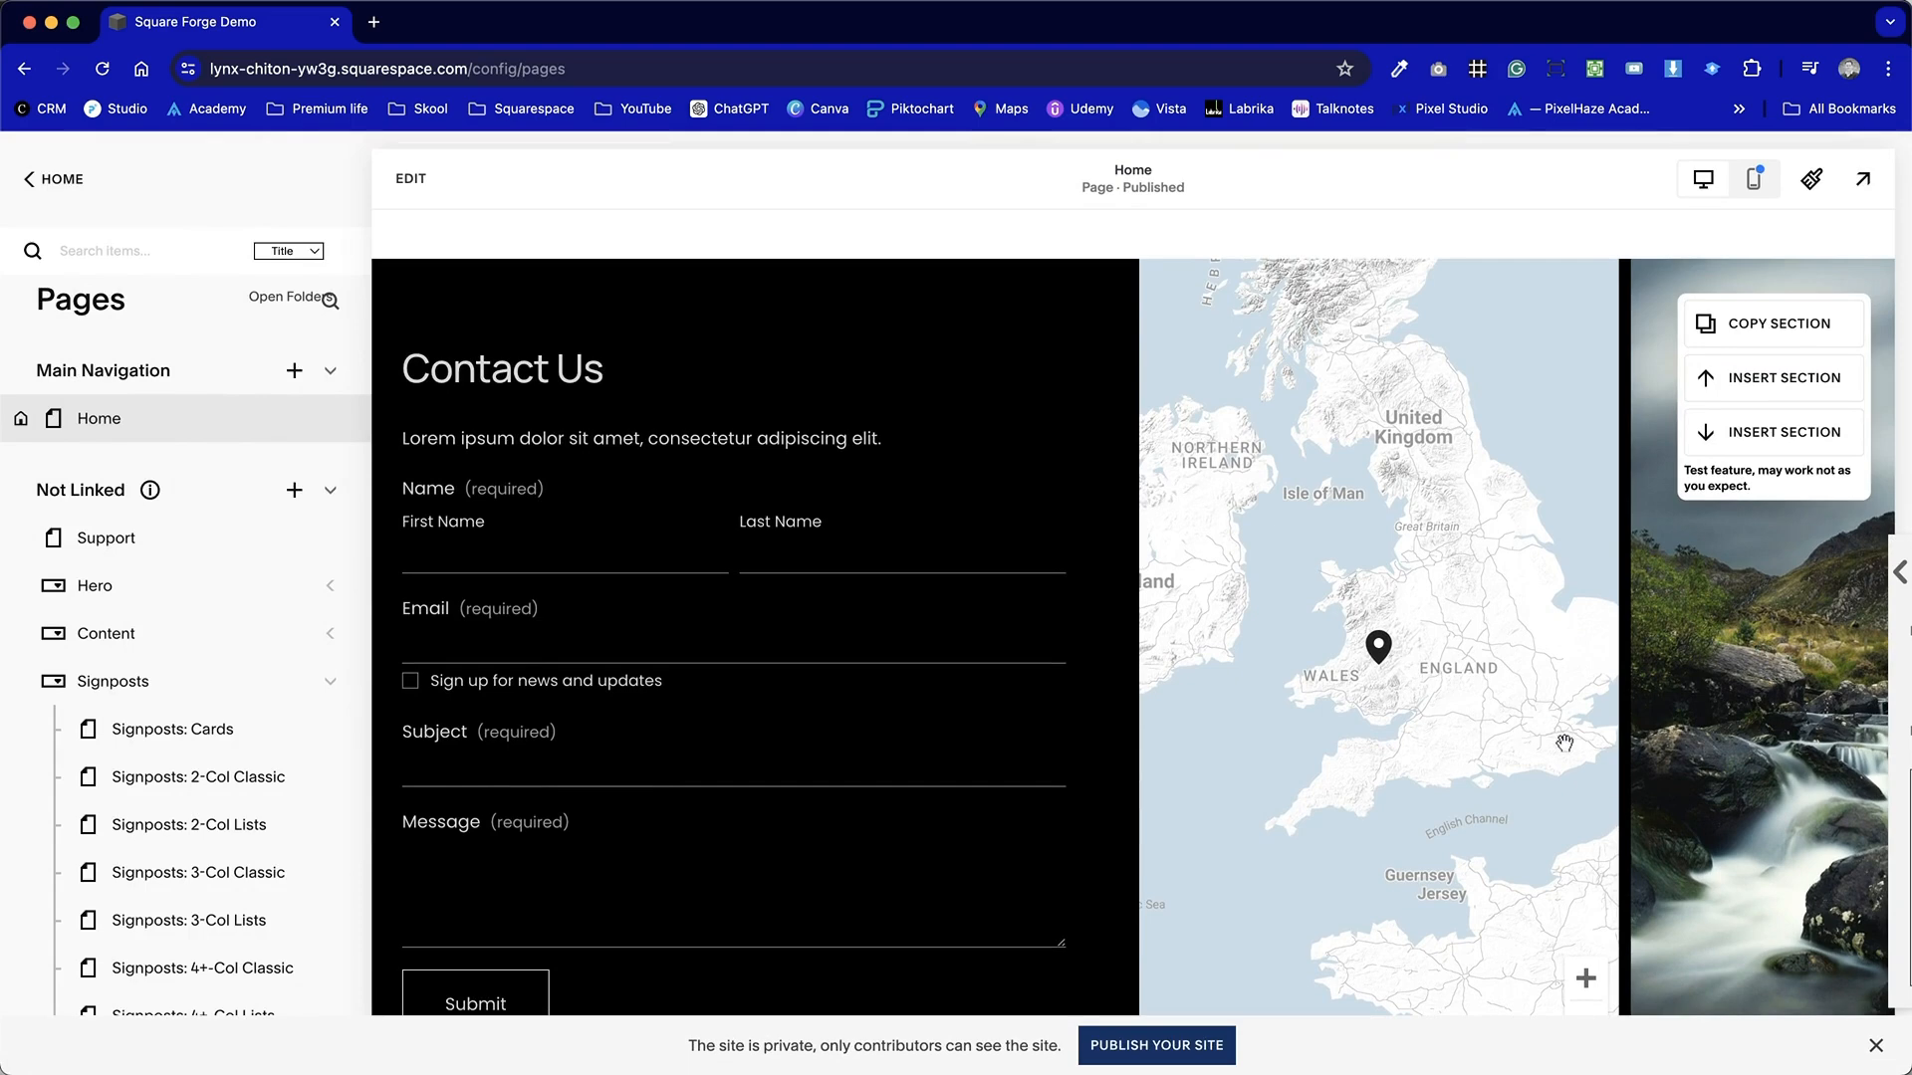
# Disable the SquarespaceWebsites Tools PRO browser extension.
pyautogui.scroll(-3, 1647, 791)
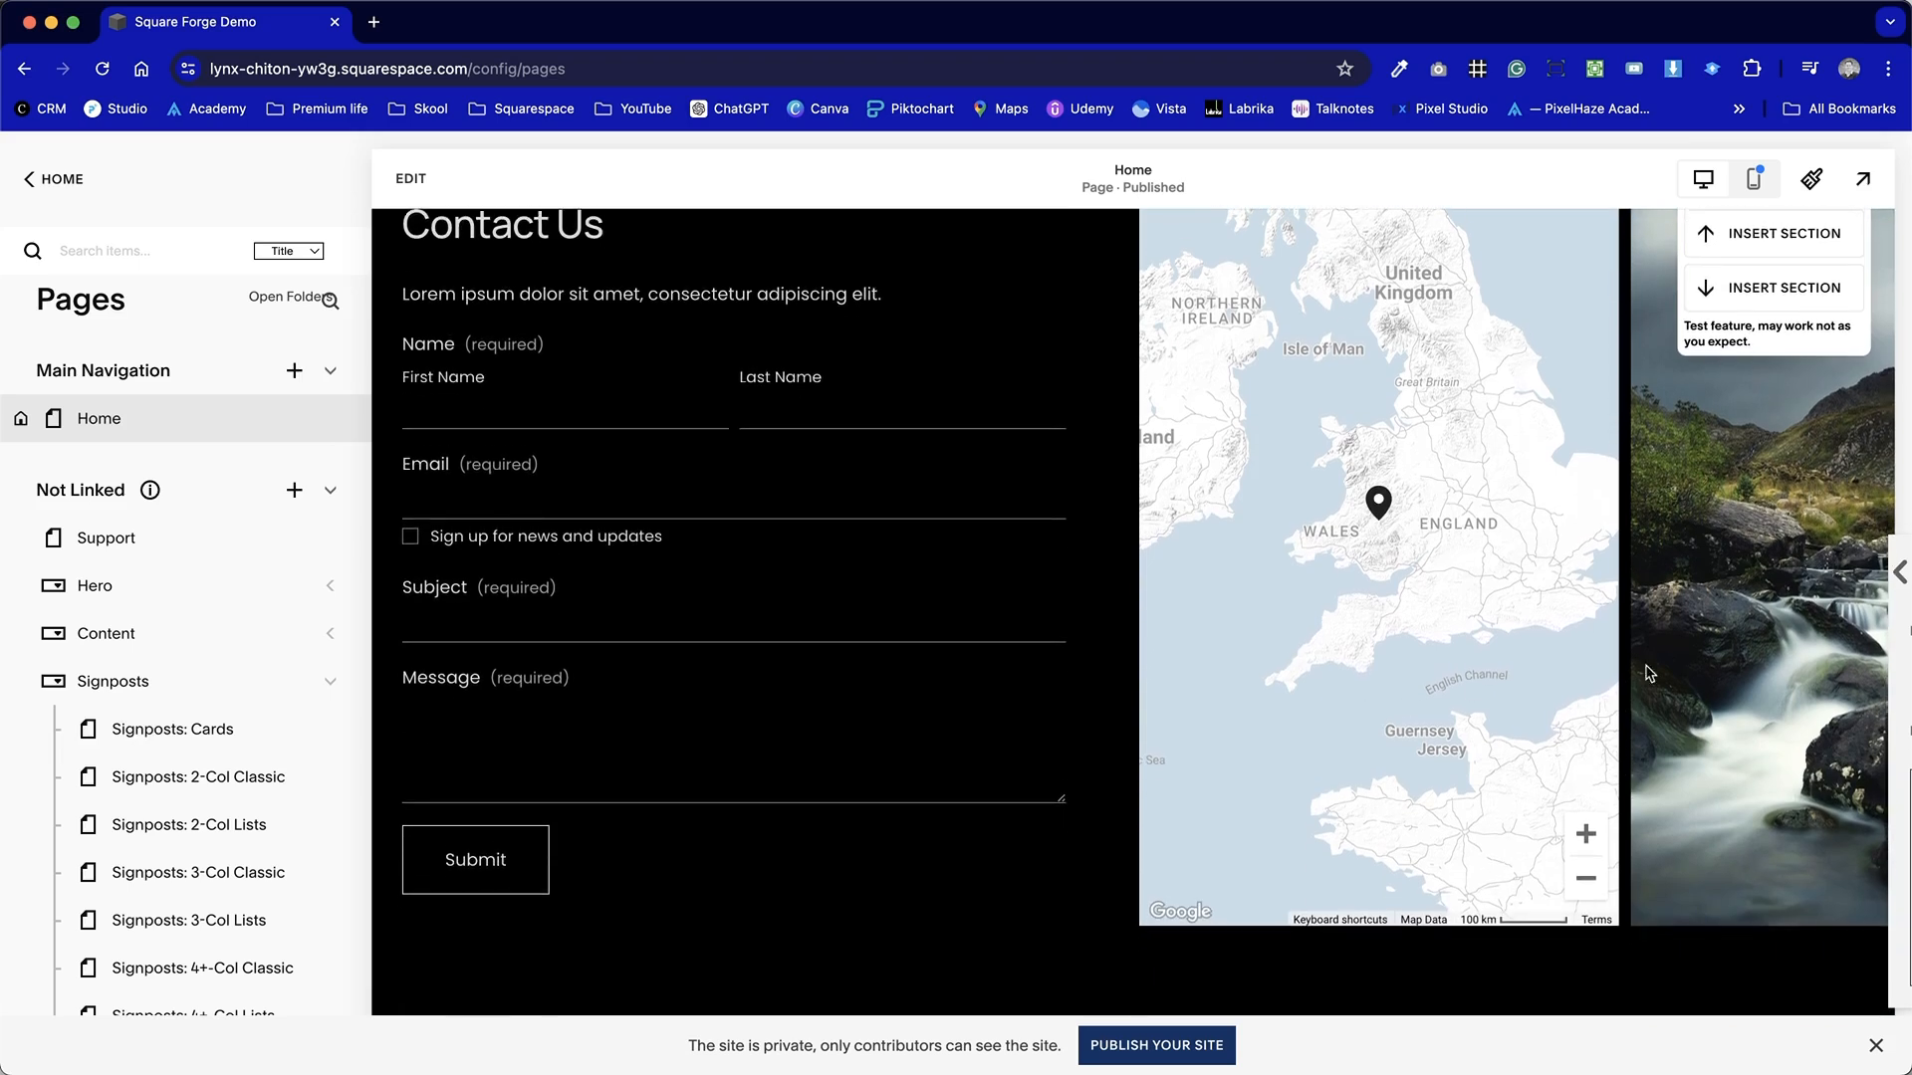
pyautogui.scroll(3, 1670, 685)
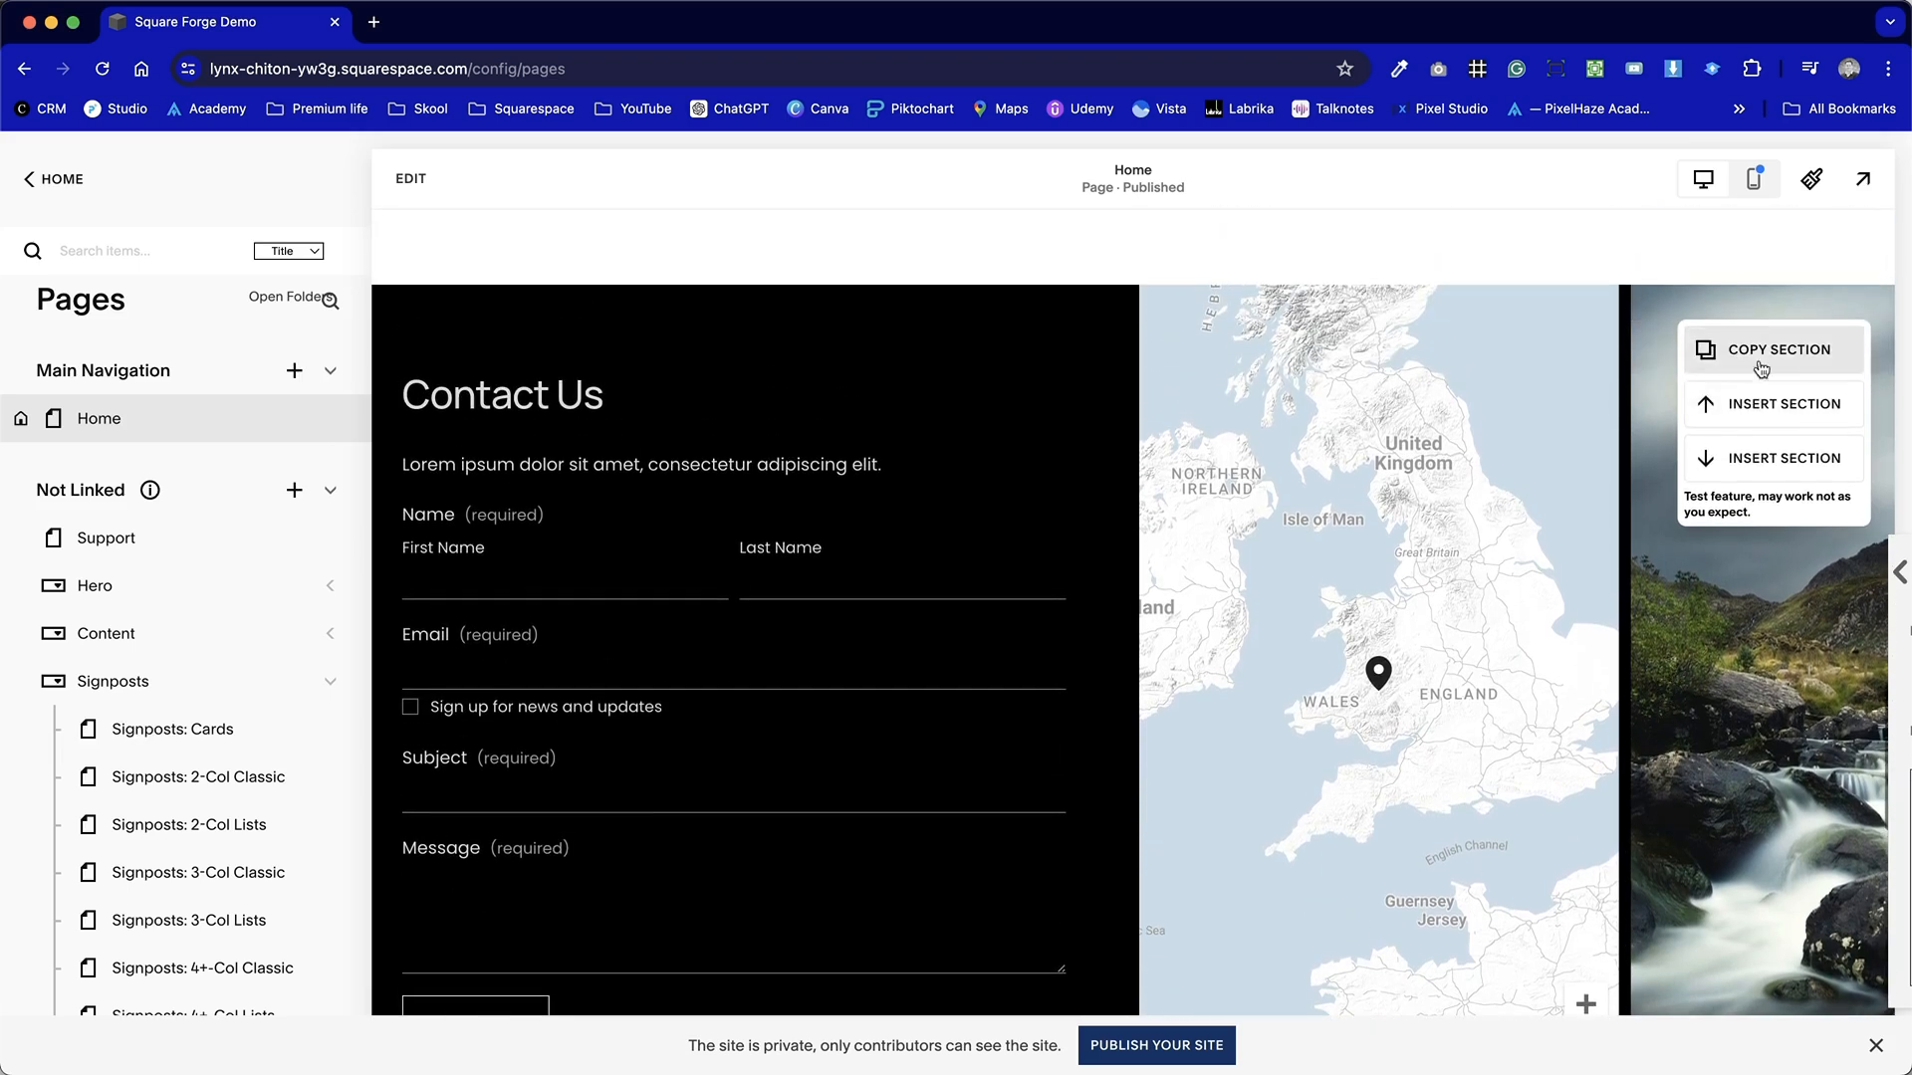
pyautogui.click(1596, 68)
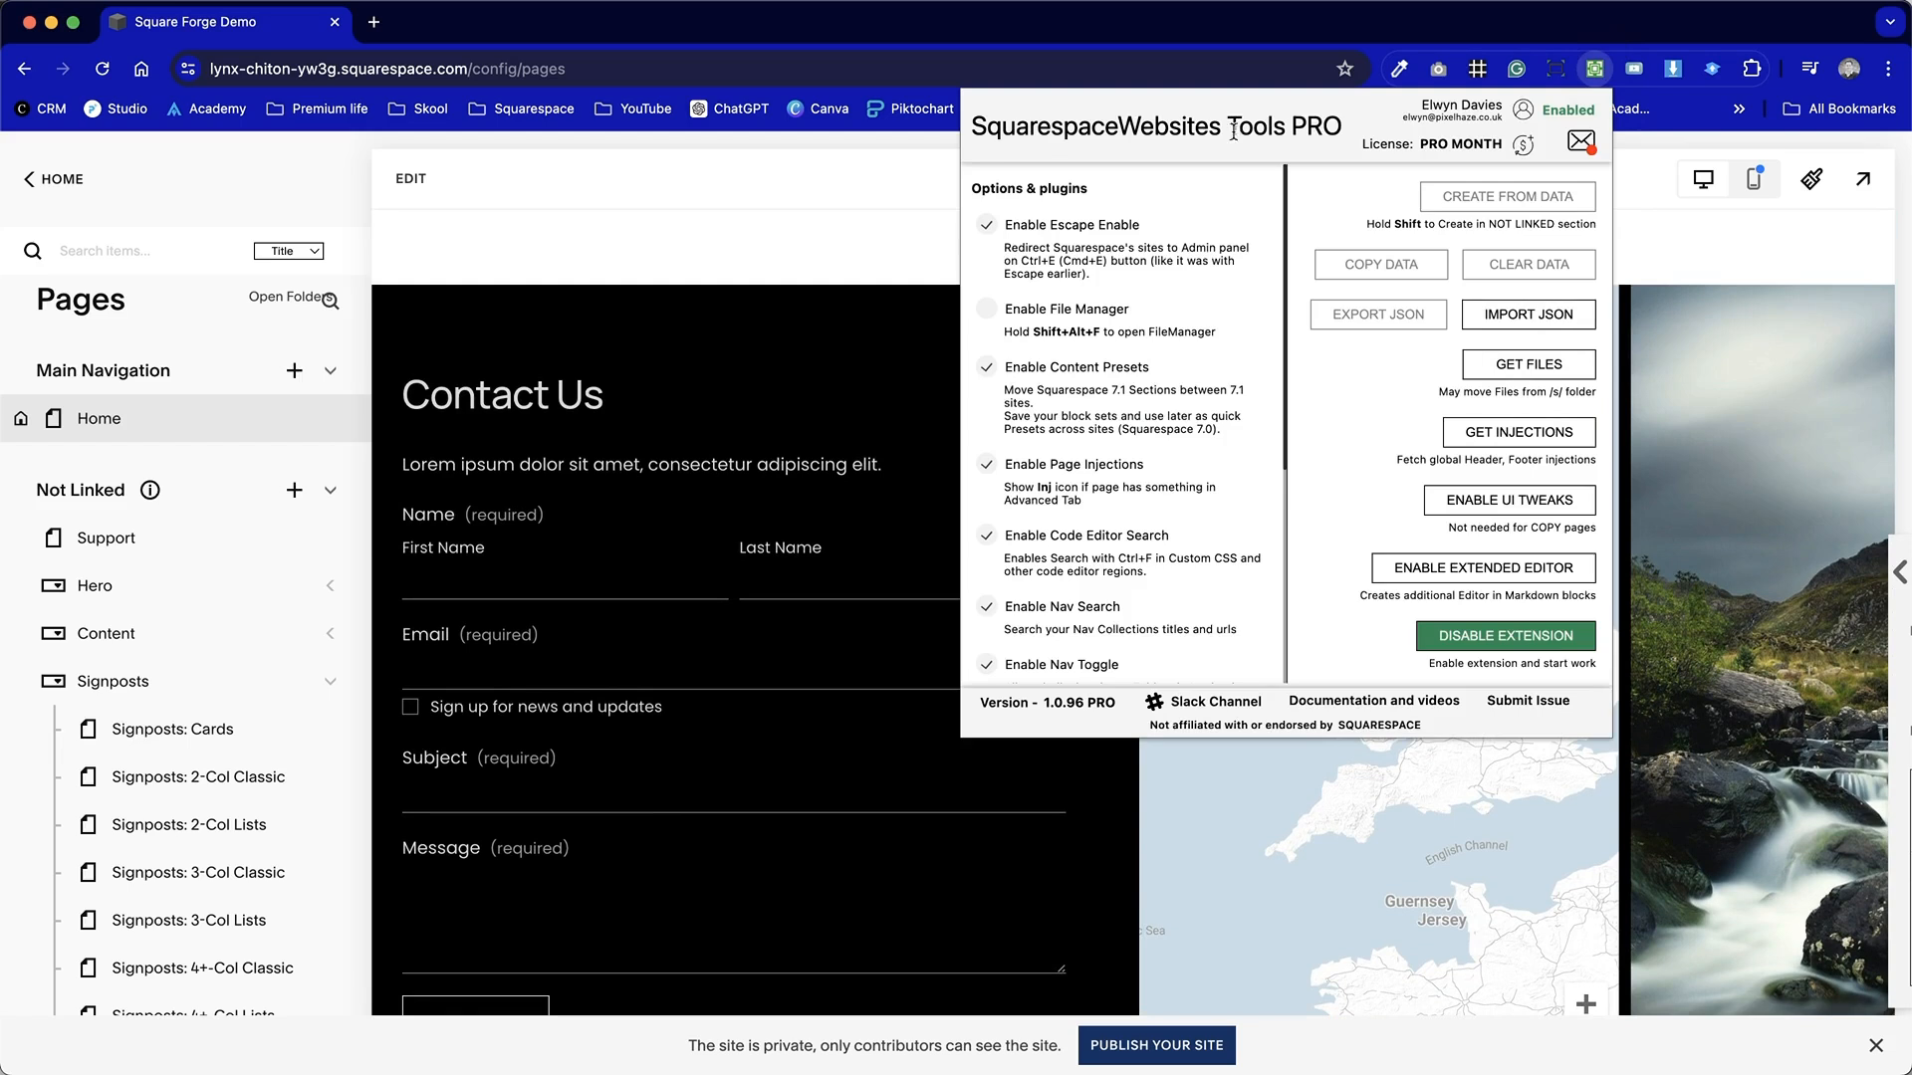
pyautogui.click(1541, 640)
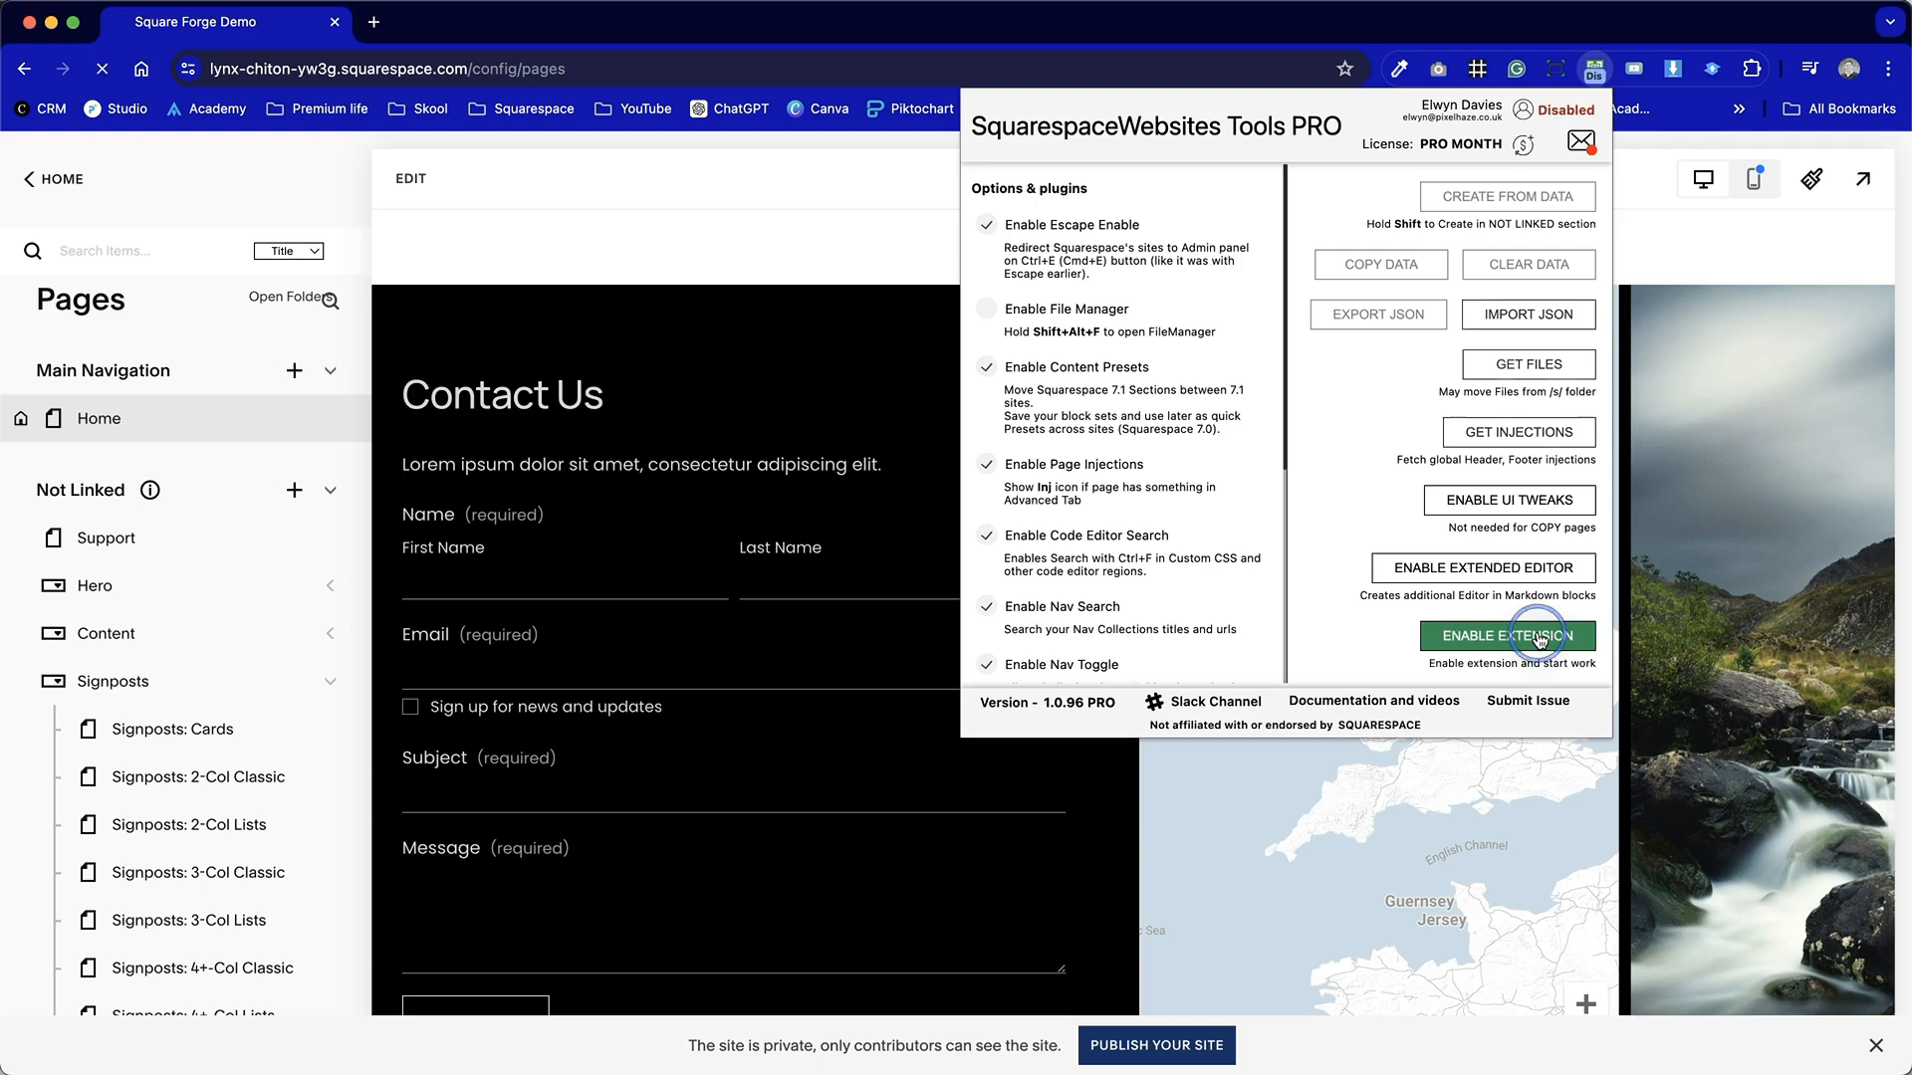
pyautogui.click(1682, 282)
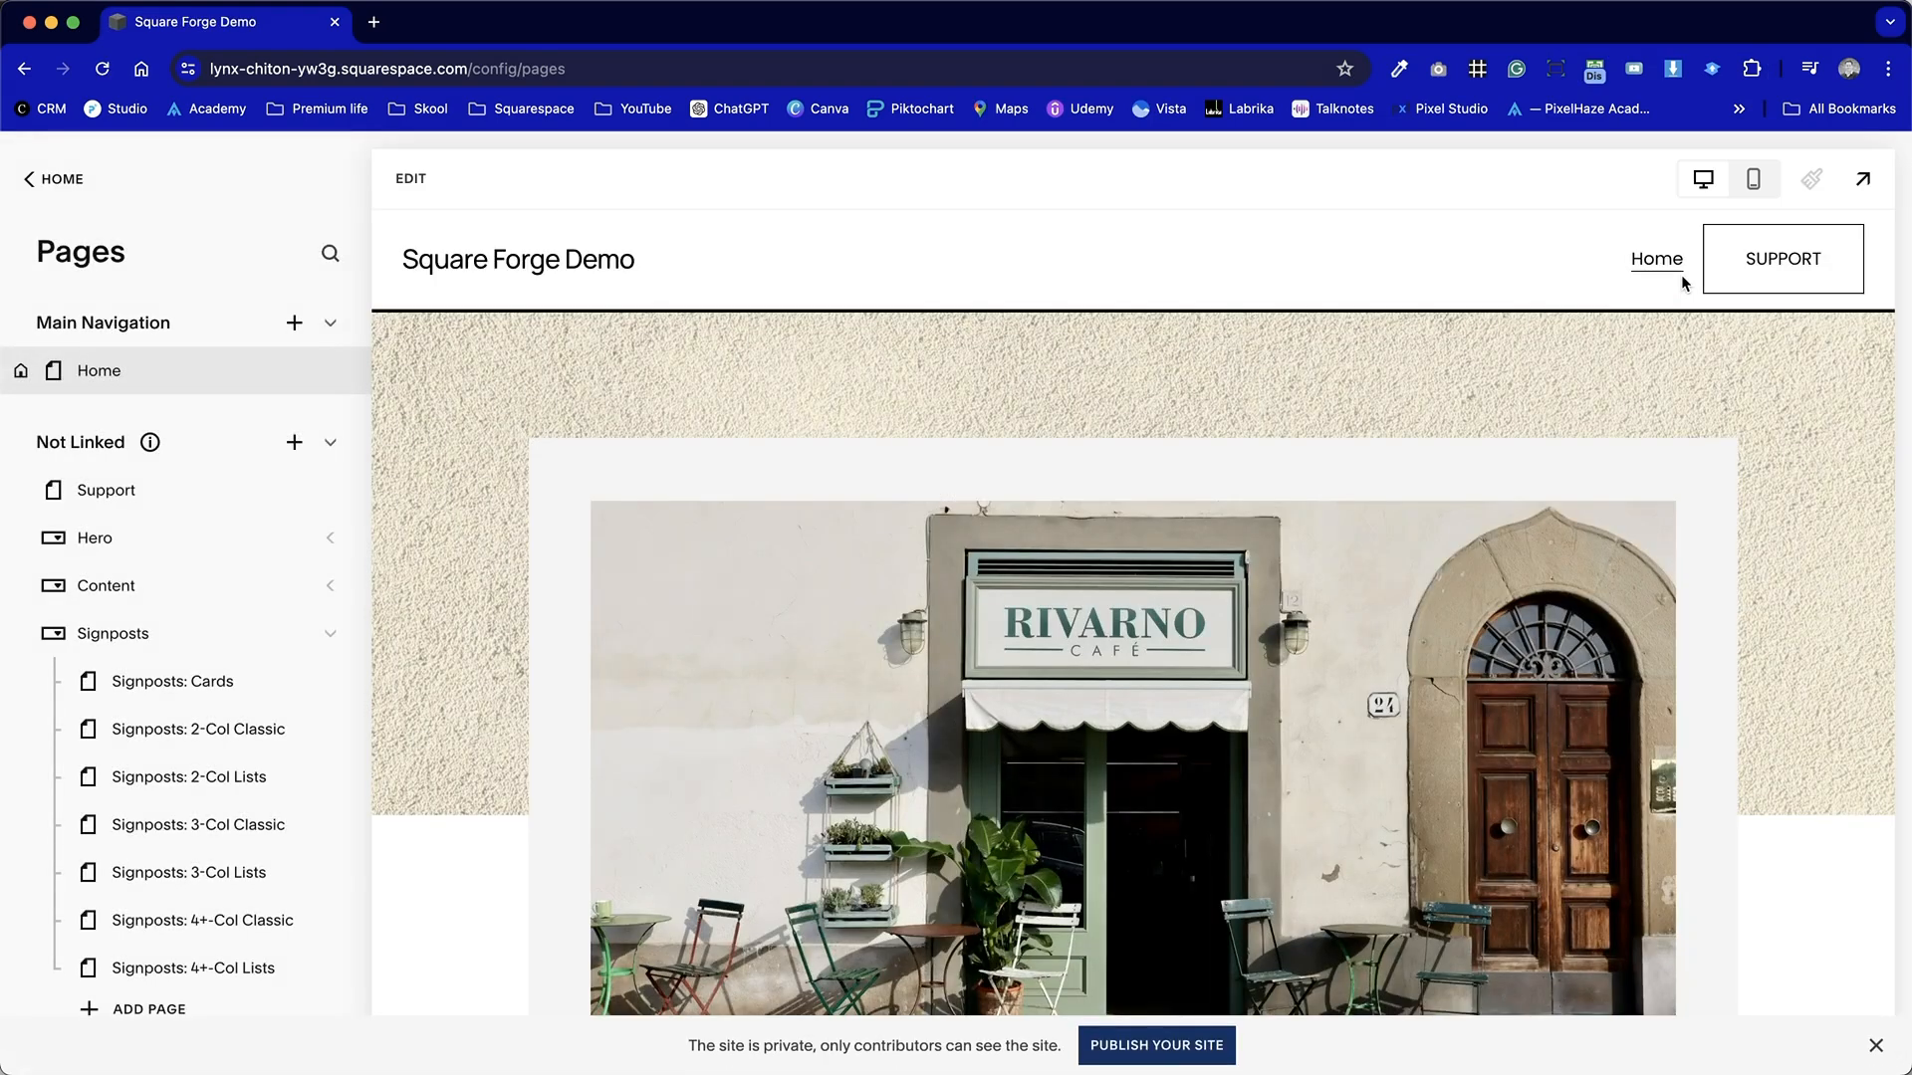
# Test the map's zoom and pan controls in the page preview.
pyautogui.scroll(-10, 1682, 282)
pyautogui.scroll(-15, 1682, 283)
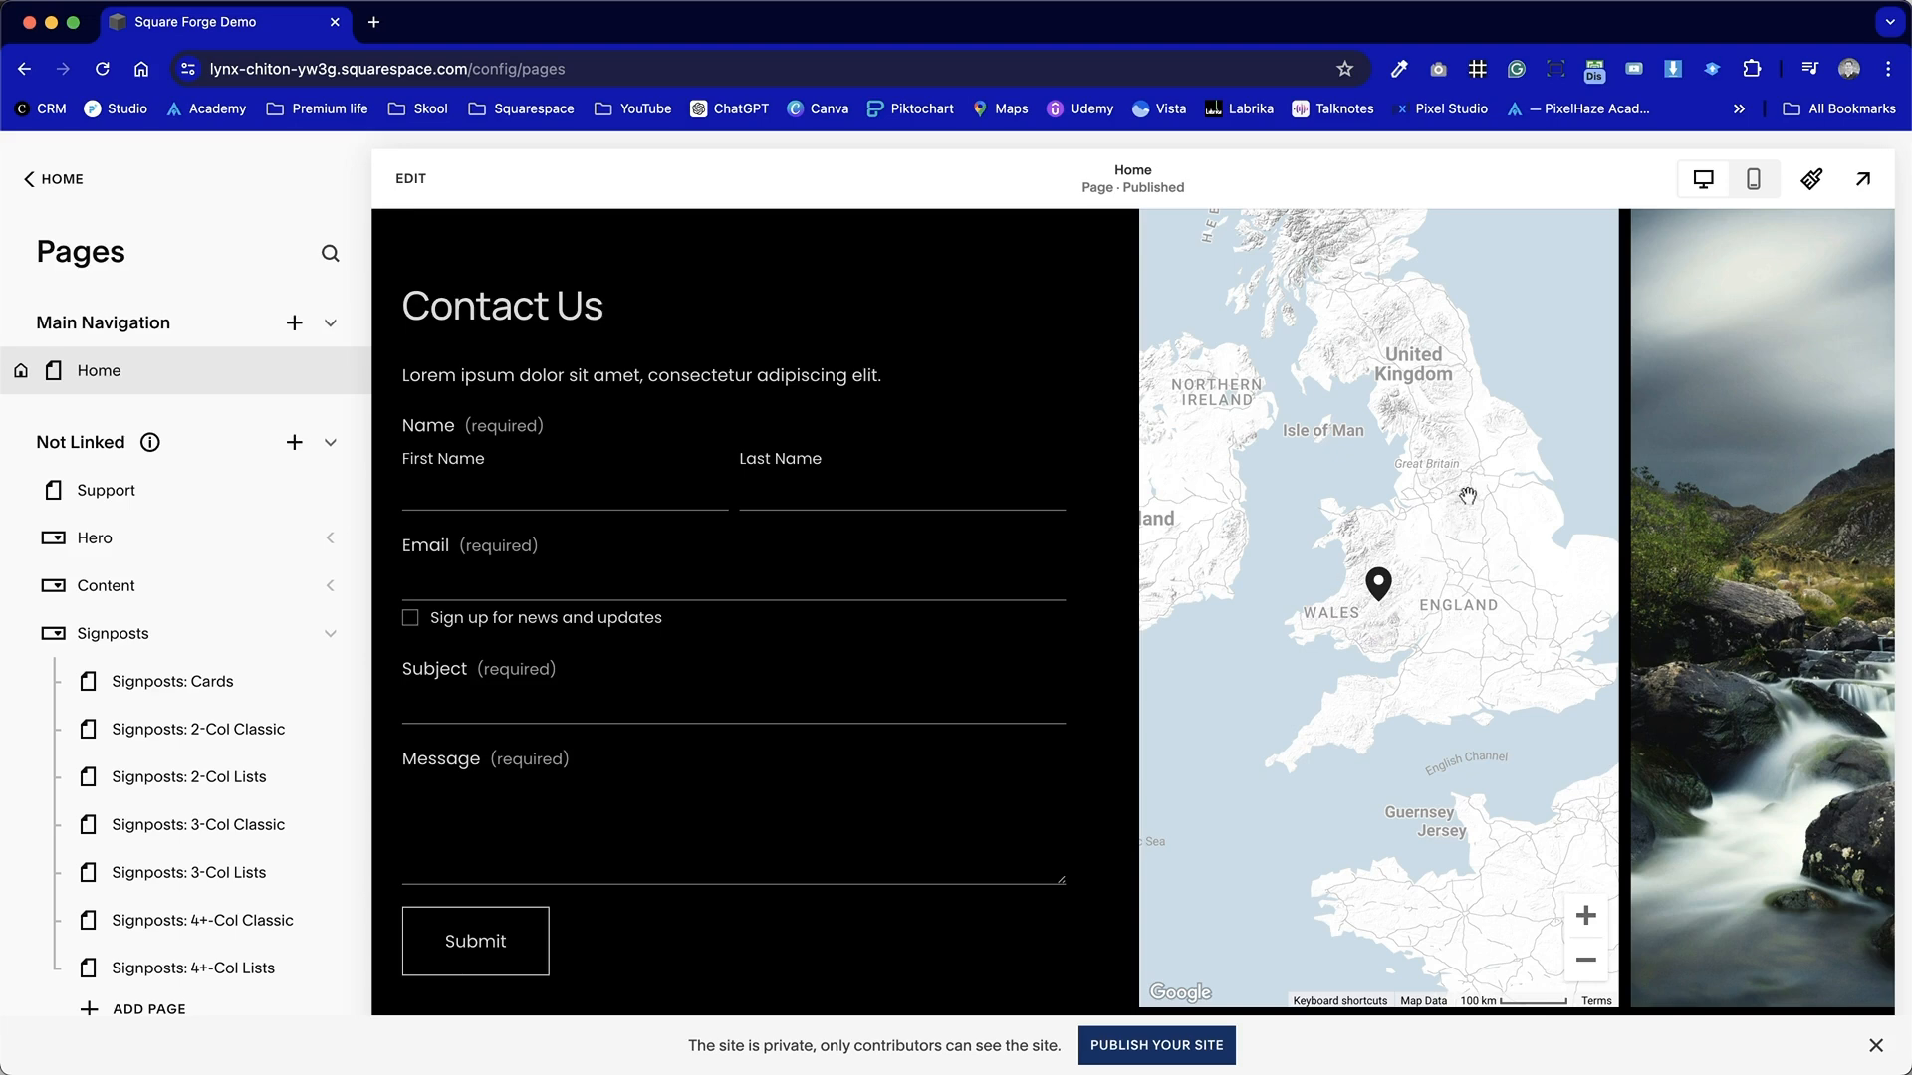
pyautogui.click(1593, 921)
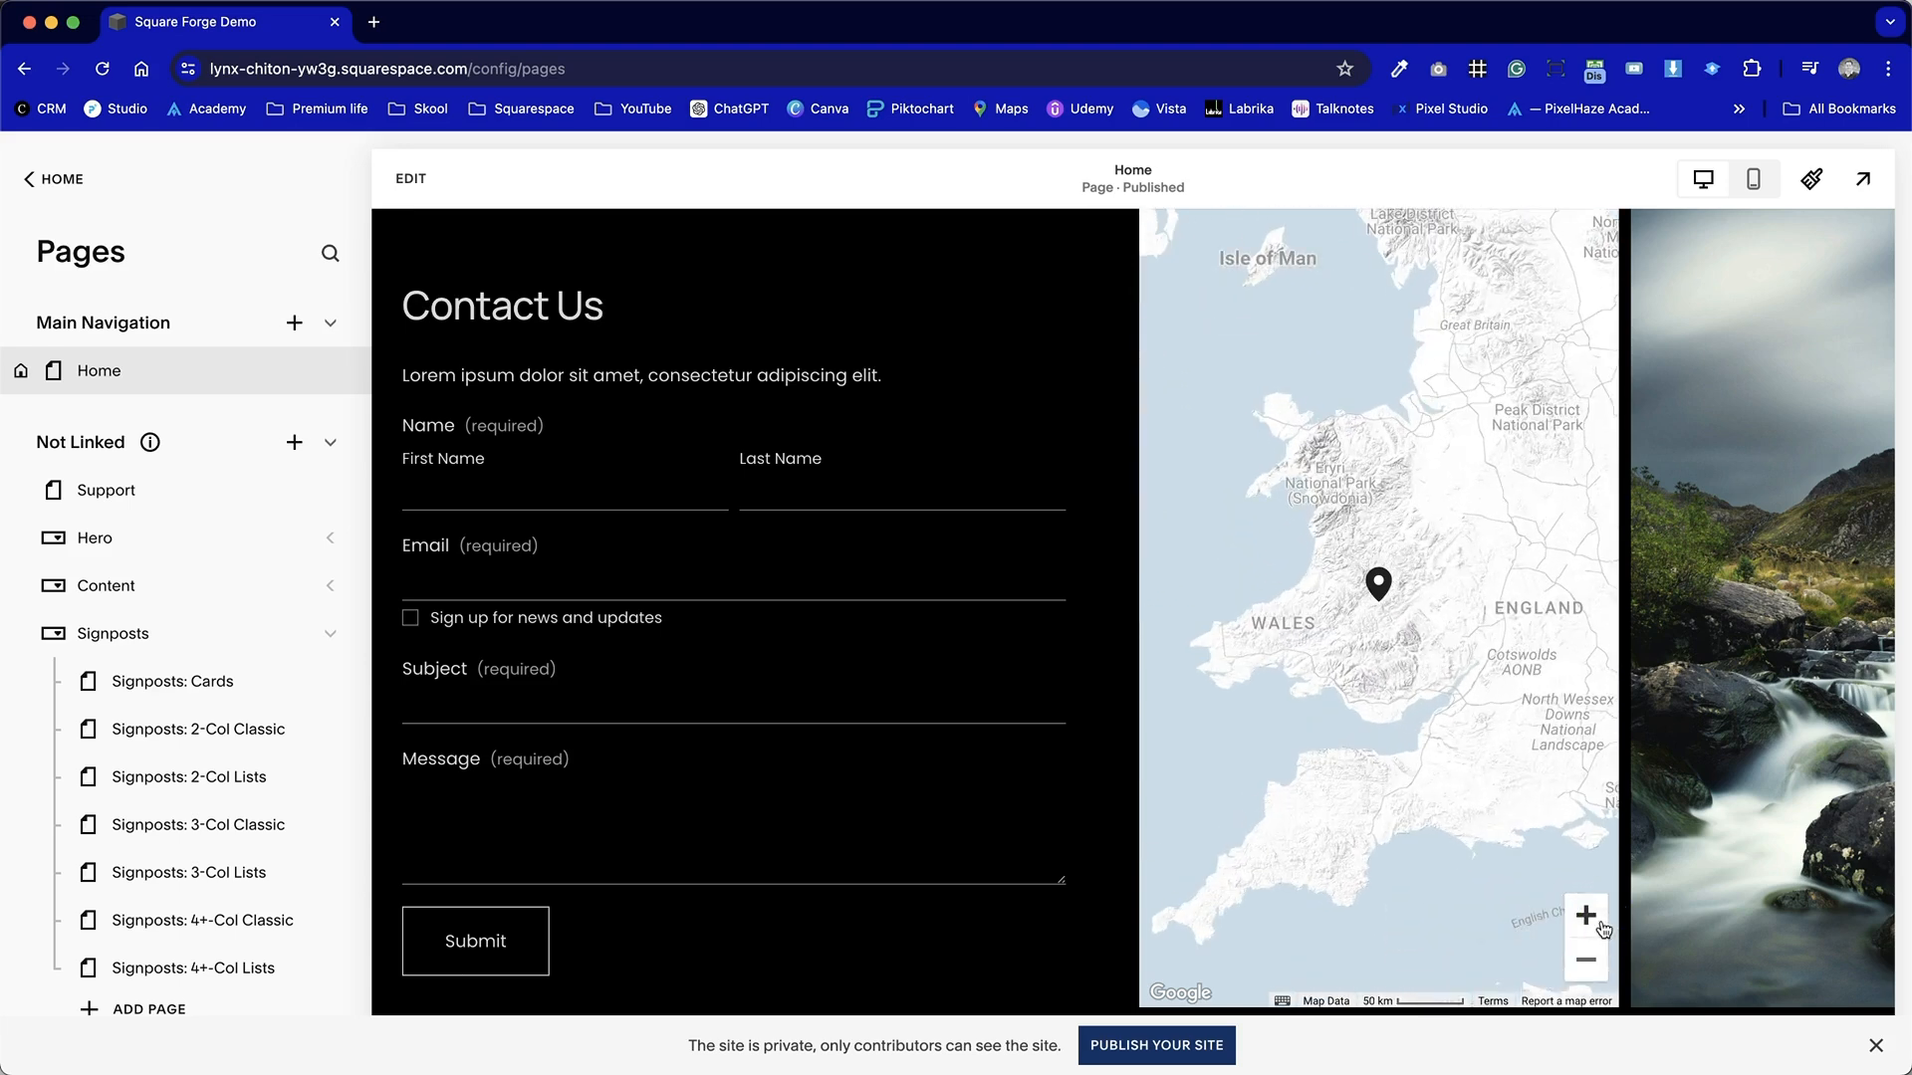
pyautogui.click(1586, 961)
pyautogui.click(1586, 959)
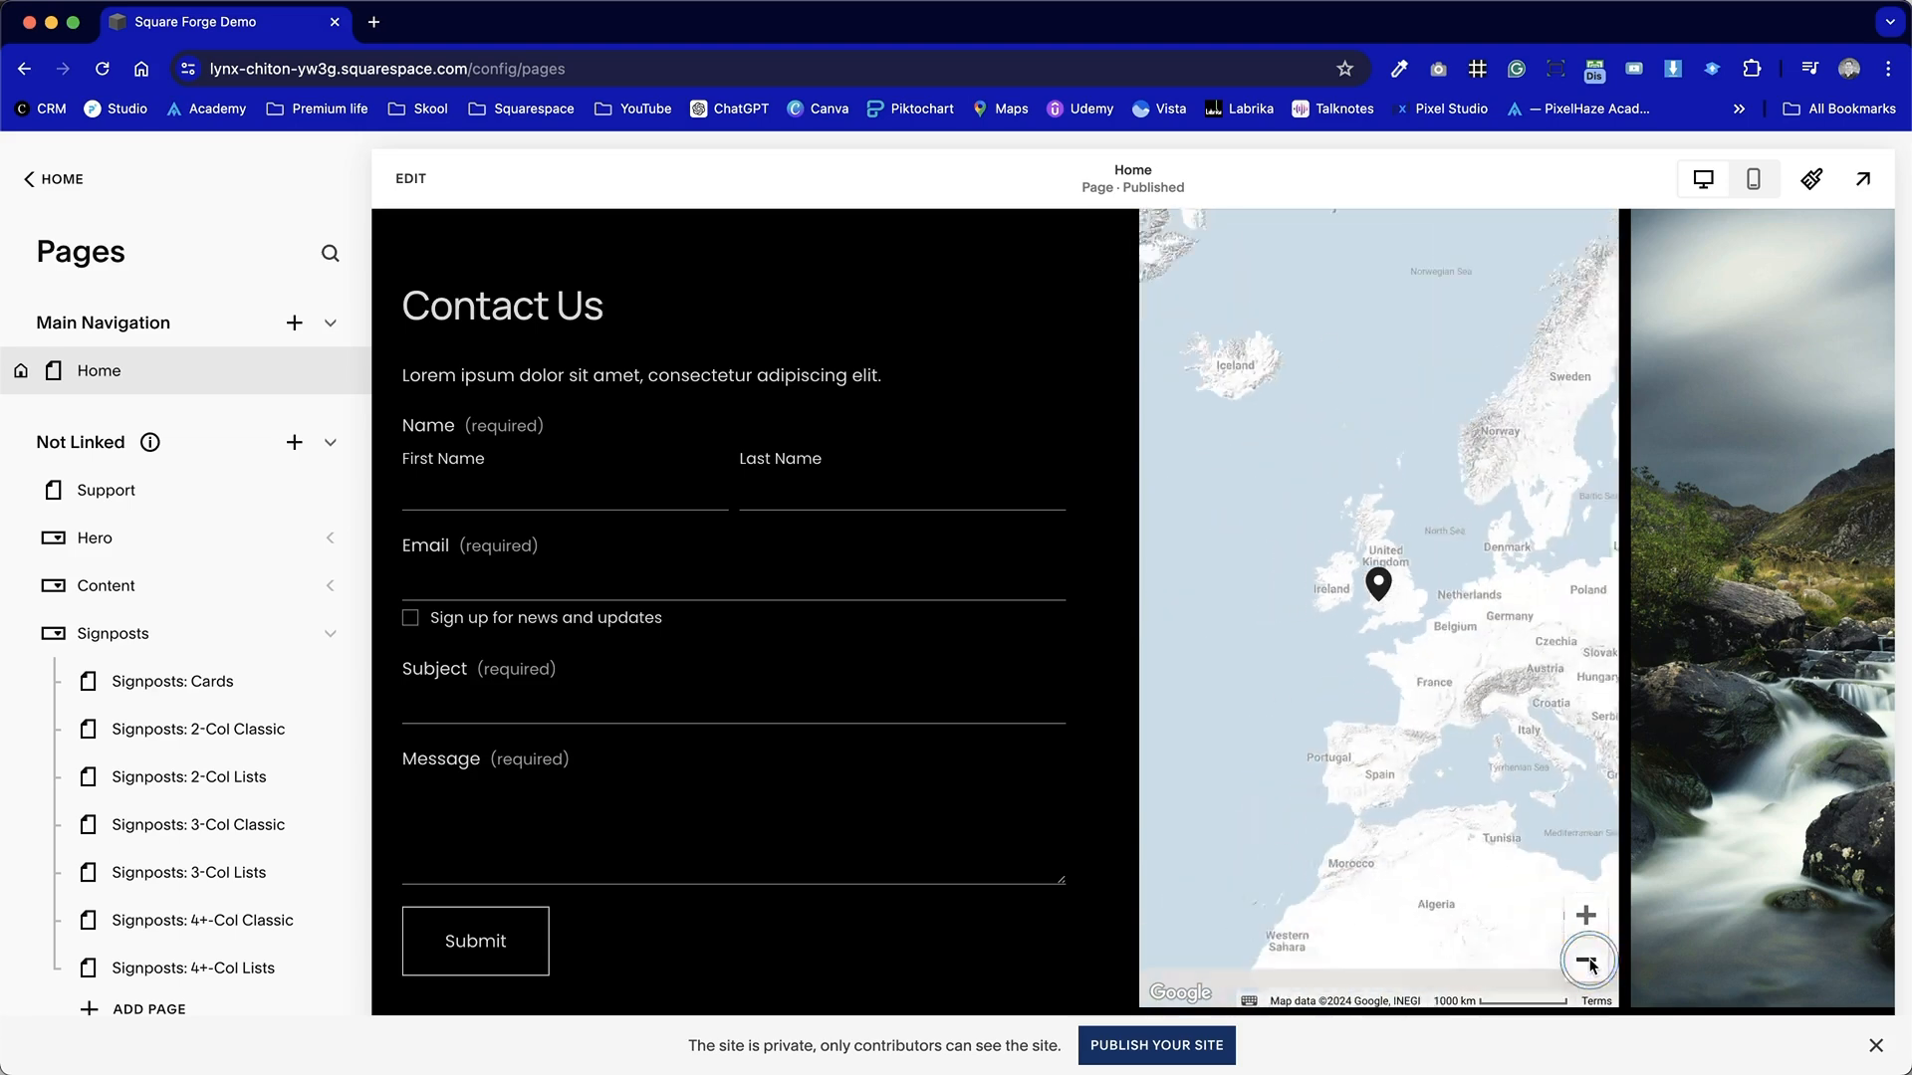
pyautogui.click(1586, 914)
pyautogui.moveTo(1421, 836); pyautogui.dragTo(1336, 837)
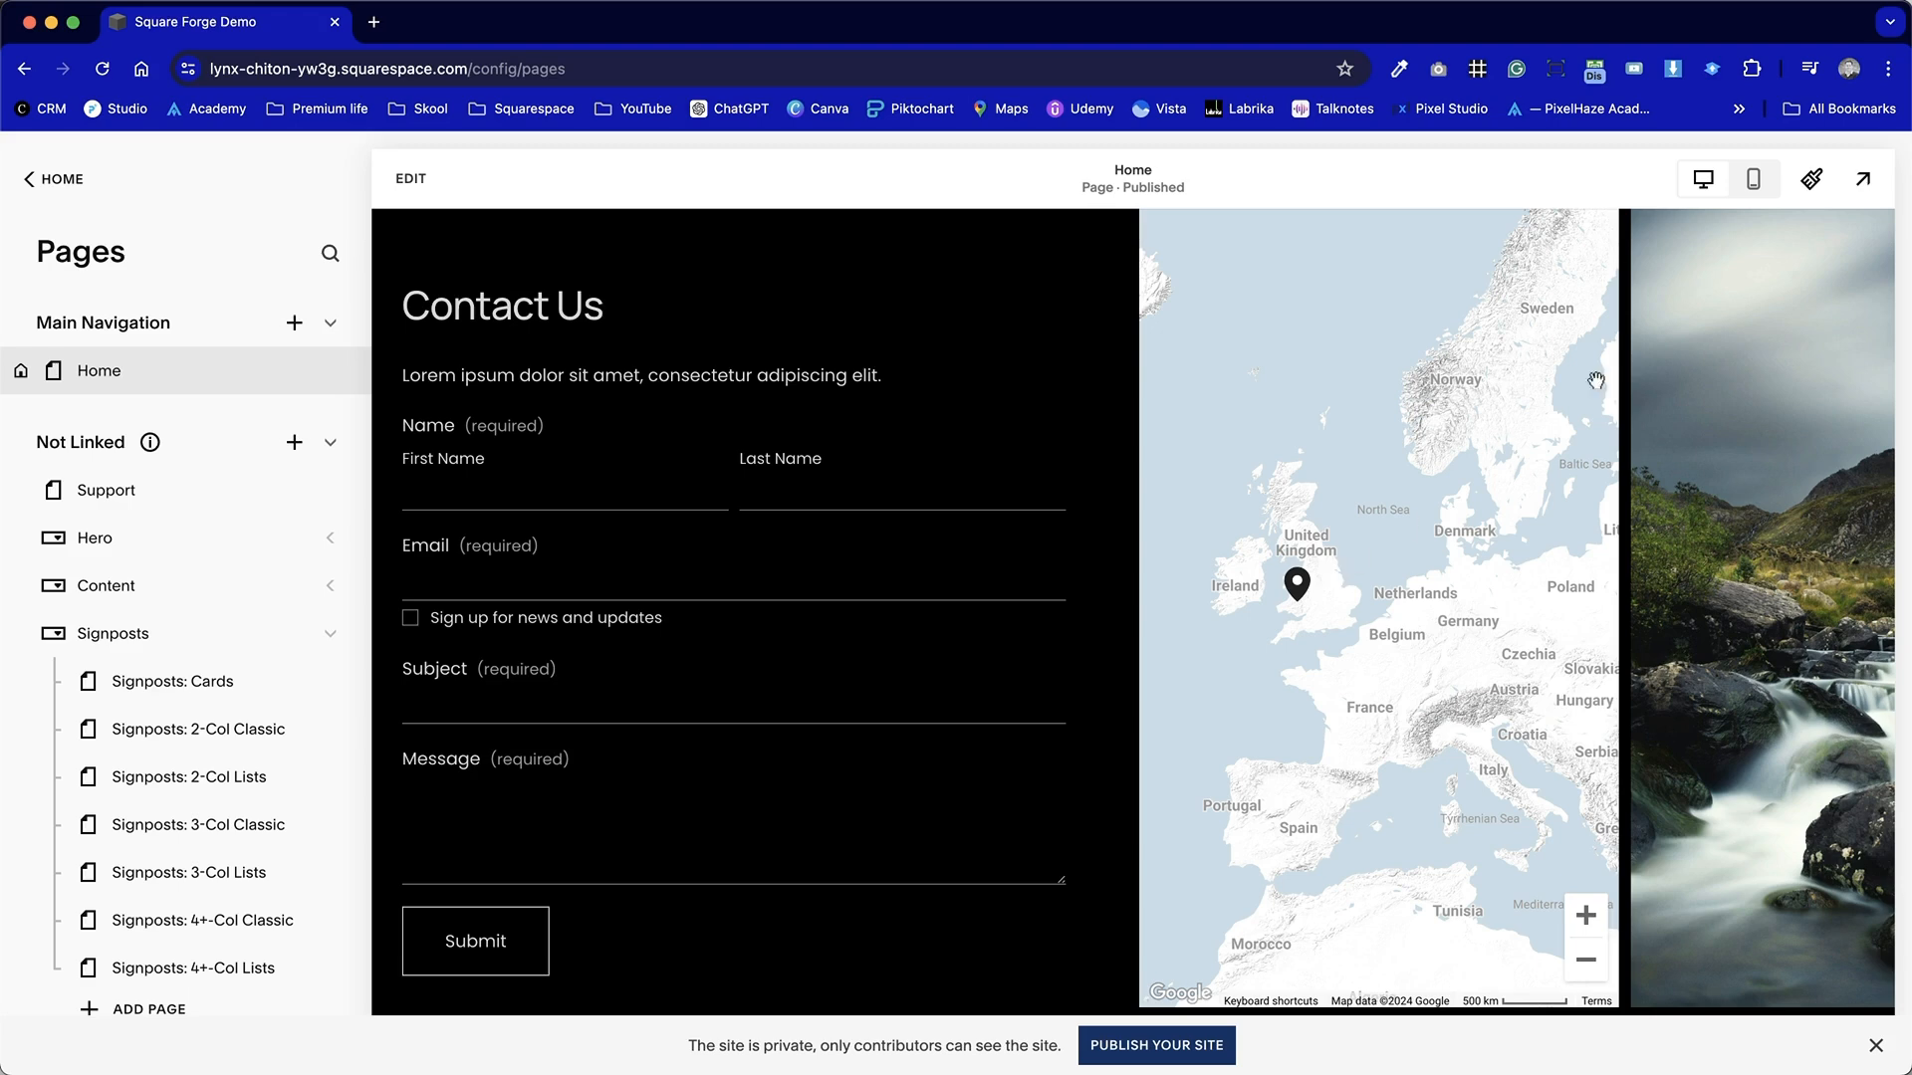
# Switch to the mobile preview, check the stacked Contact Us layout, and open the page editor.
pyautogui.click(1753, 179)
pyautogui.scroll(-6, 1101, 621)
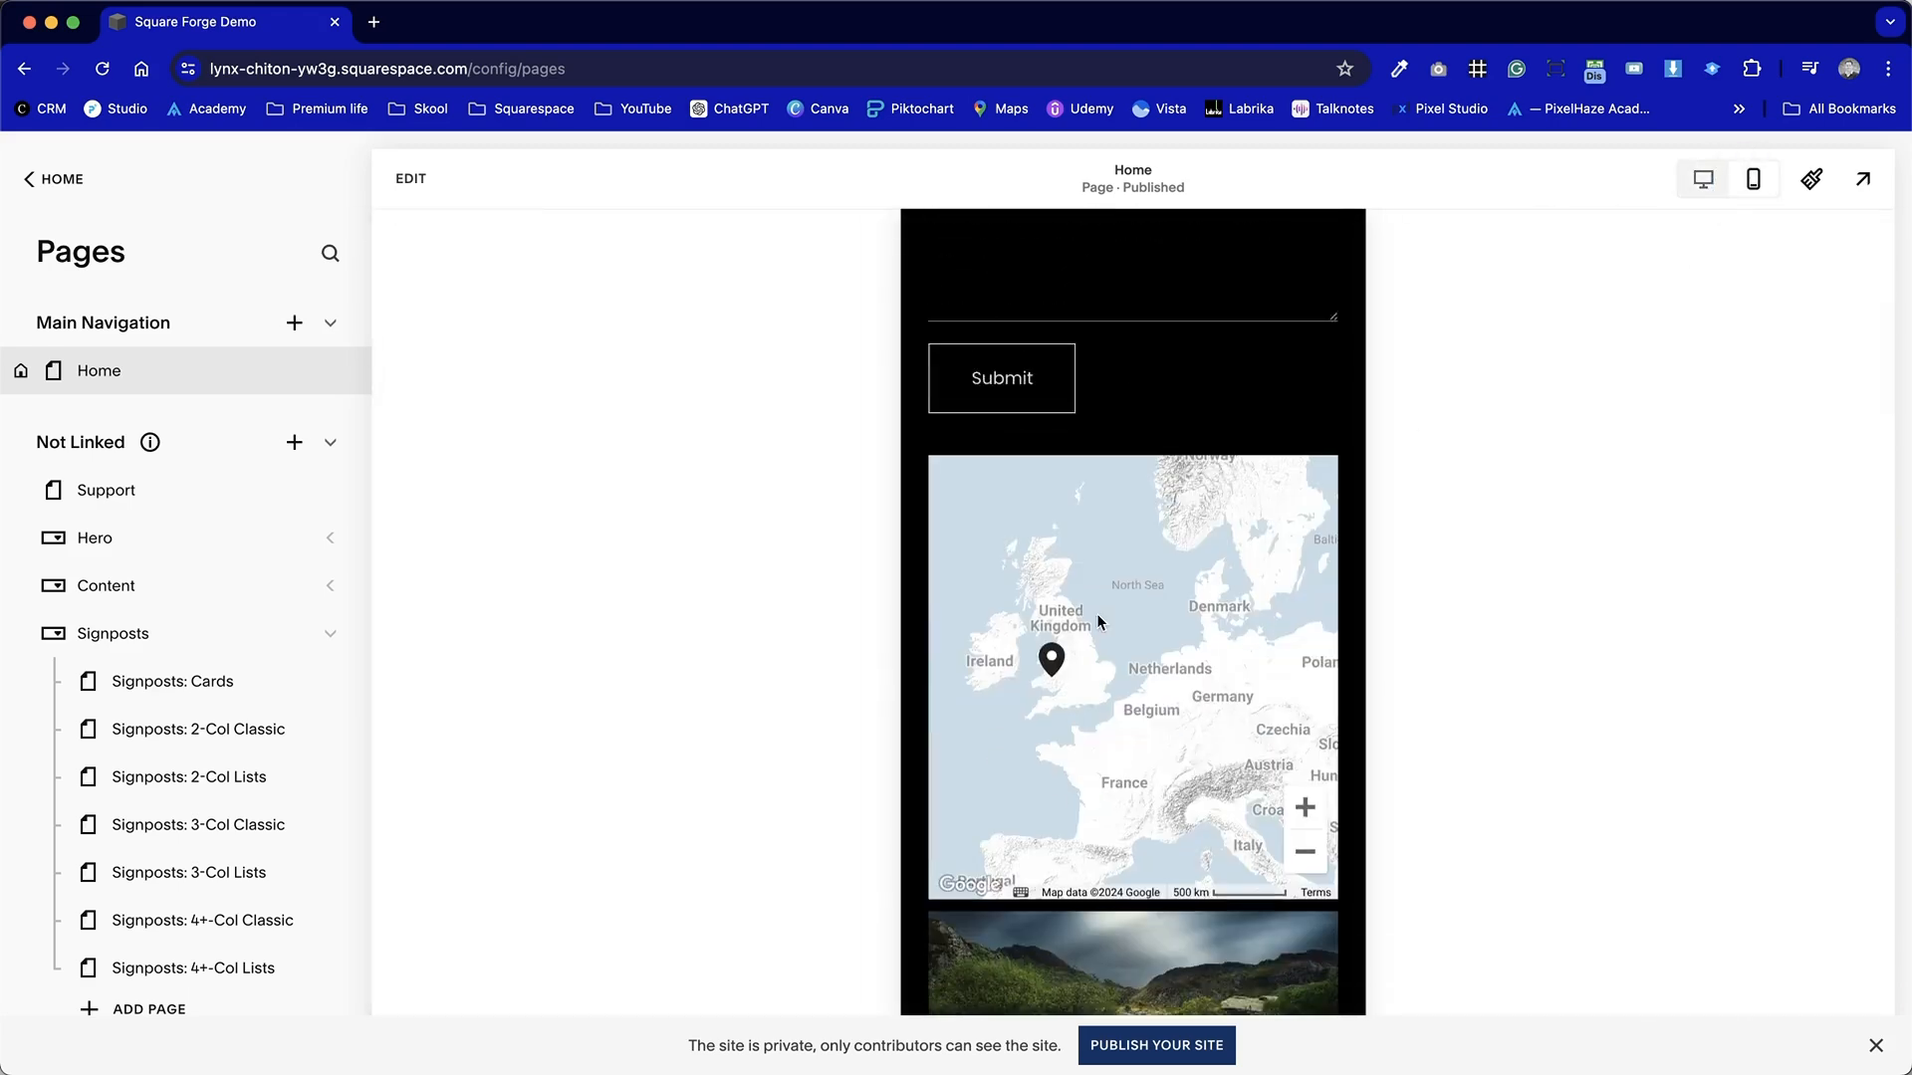
pyautogui.click(410, 194)
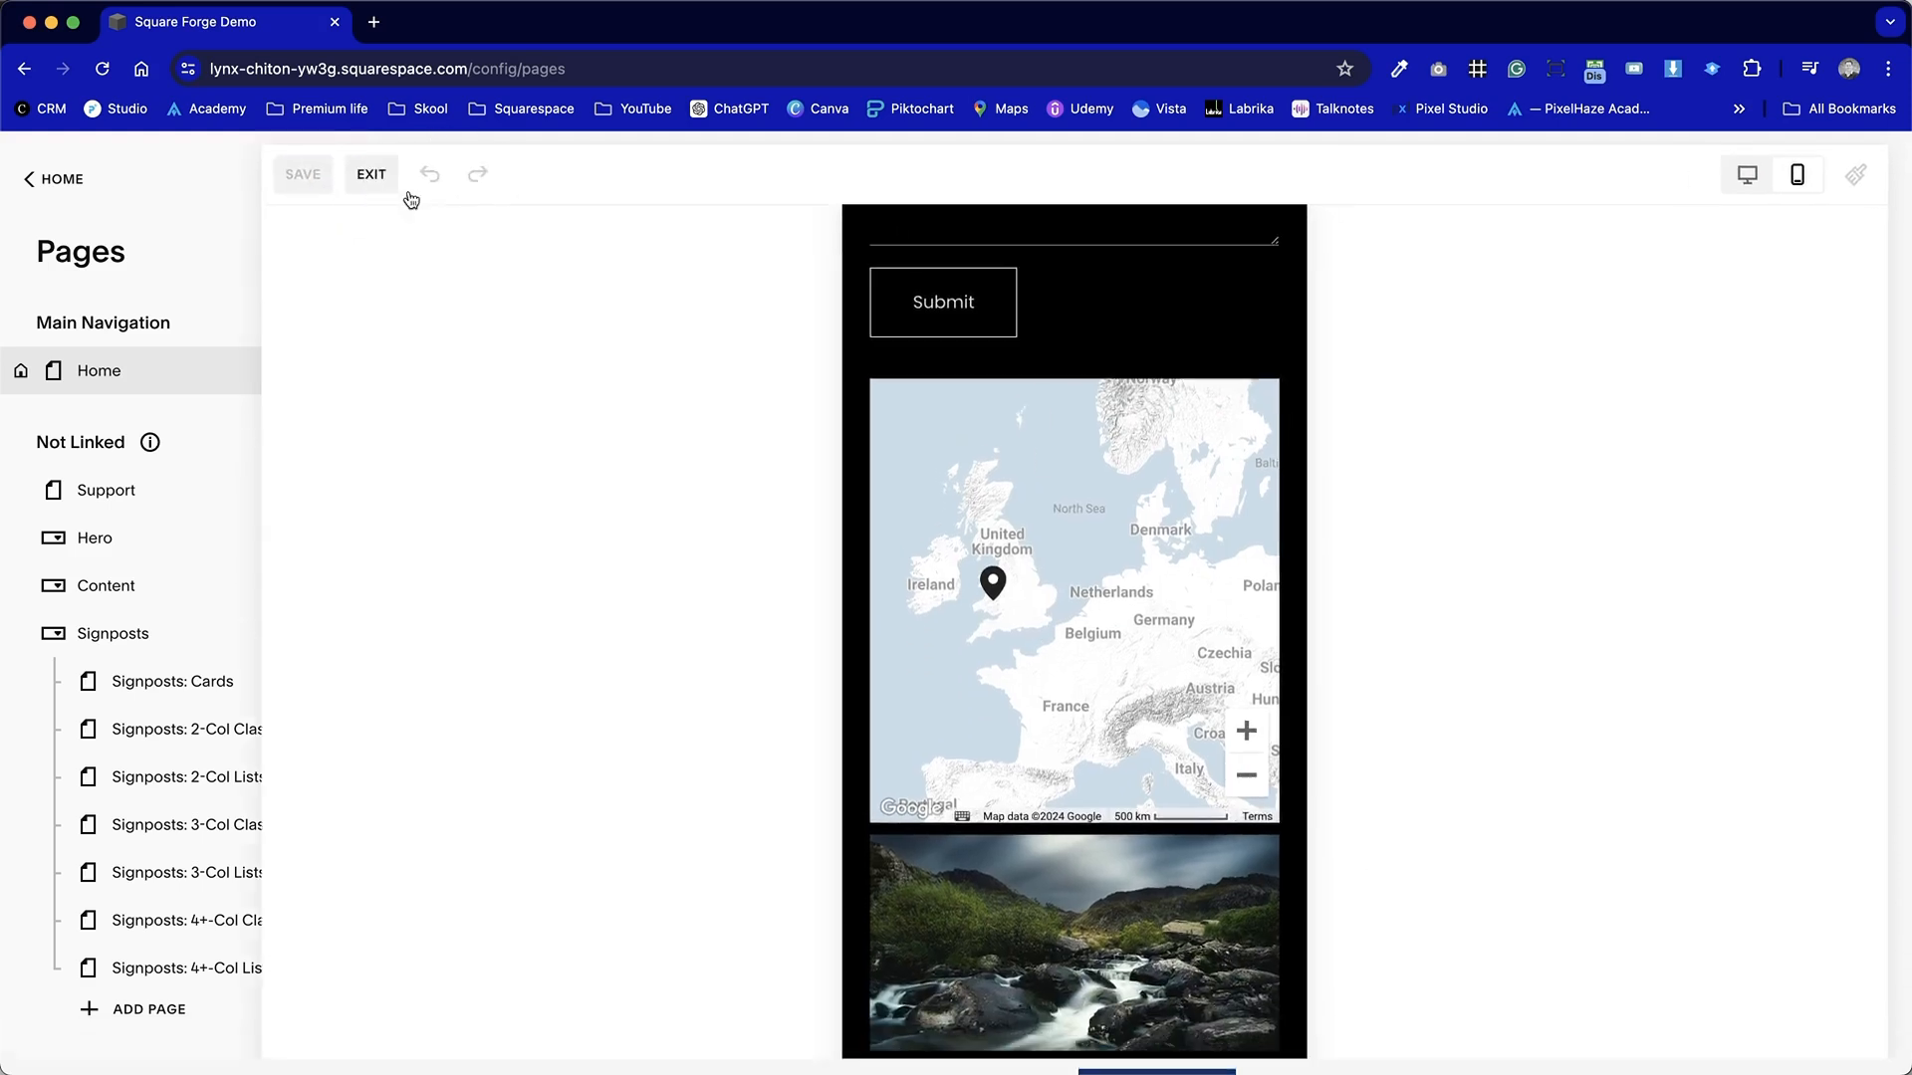
# In the mobile editor, rearrange the Contact Us blocks so the text, form, map and image stack without overlapping.
pyautogui.scroll(7, 950, 680)
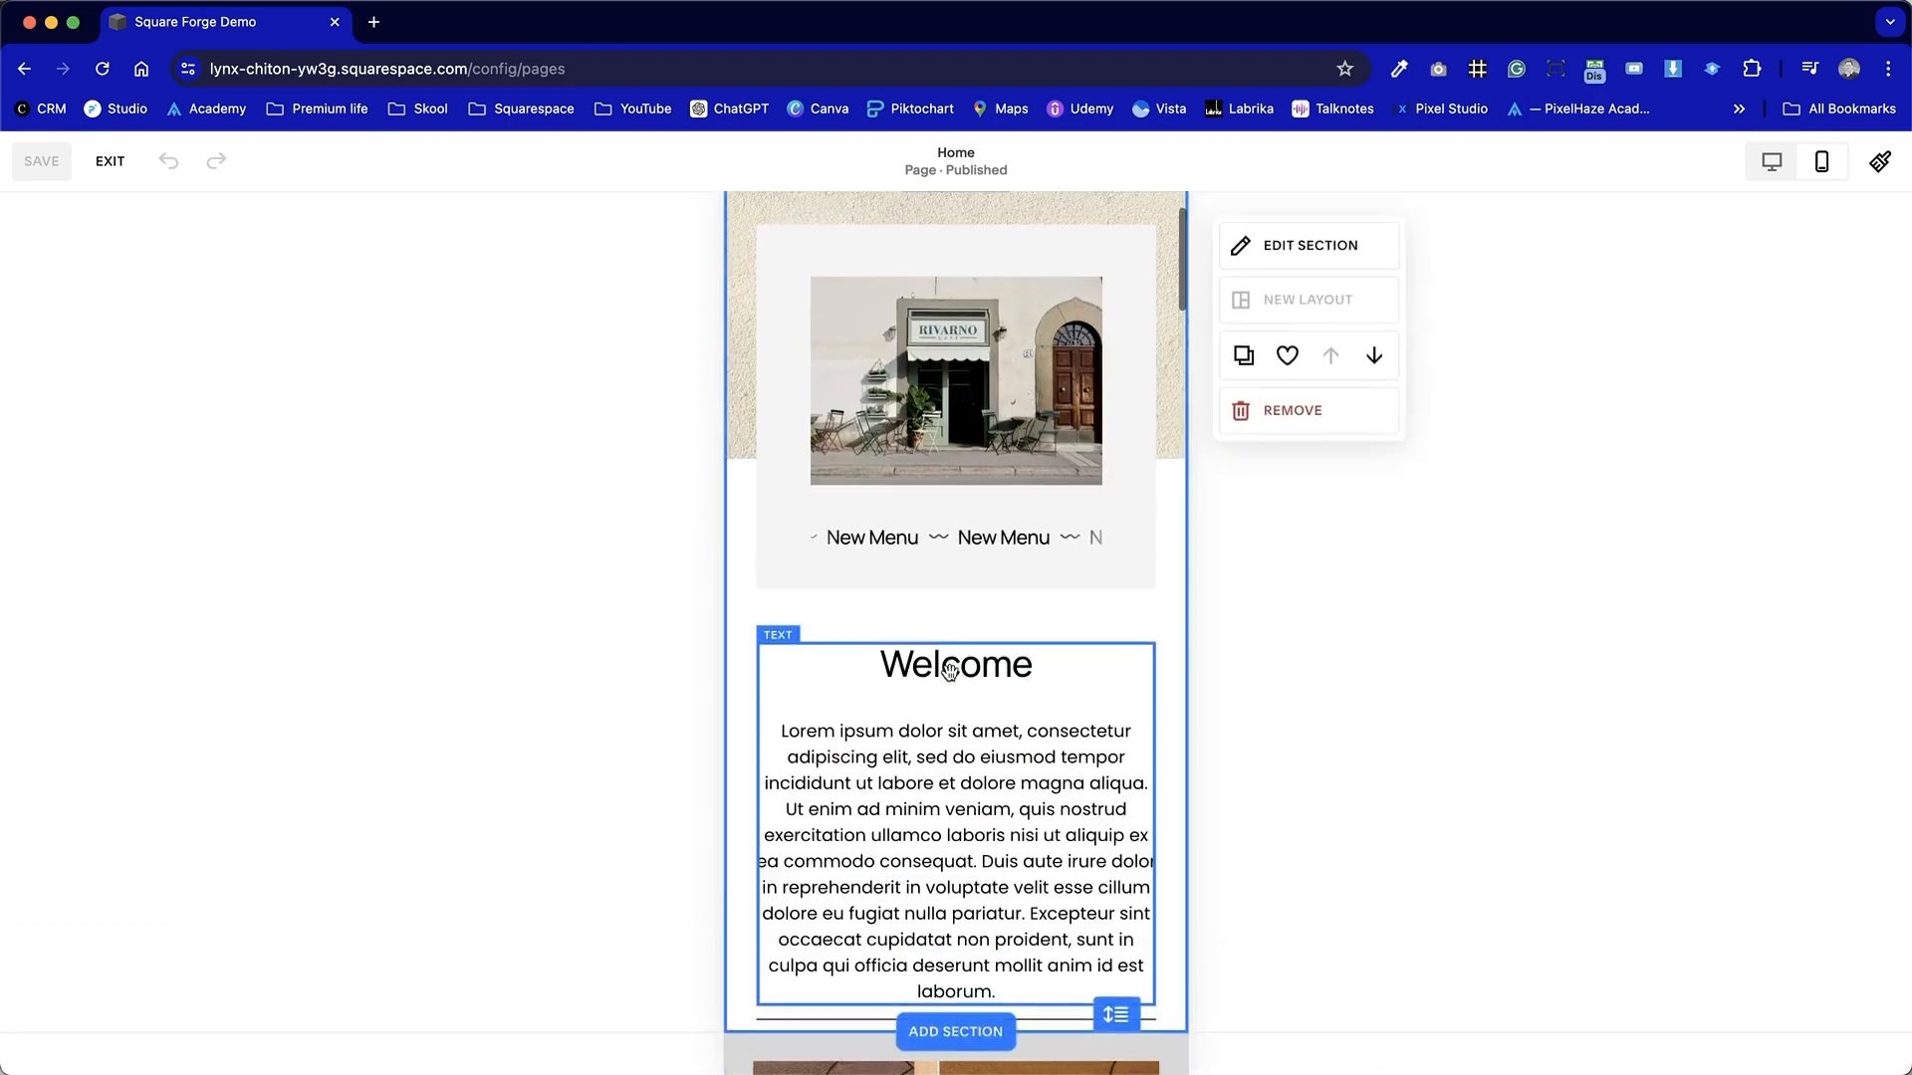
pyautogui.scroll(-18, 949, 680)
pyautogui.scroll(-20, 950, 680)
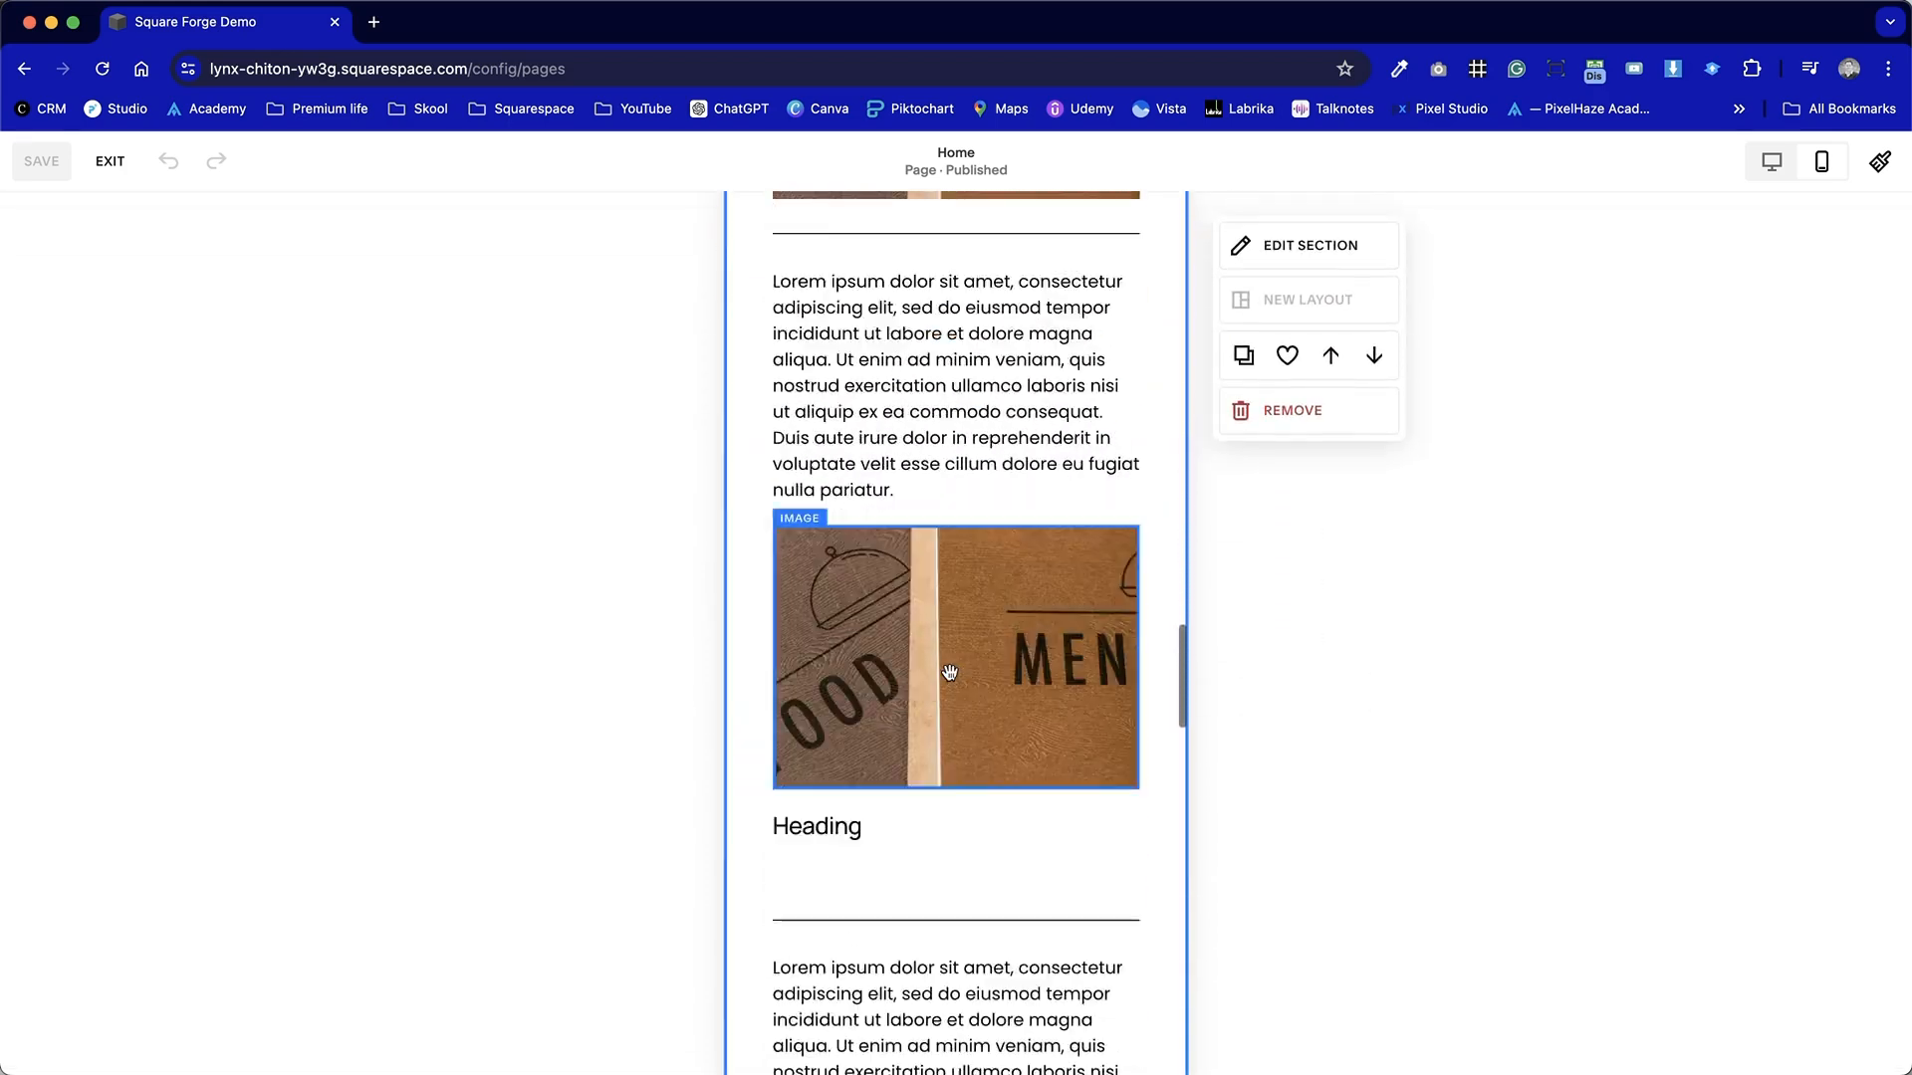
pyautogui.scroll(5, 949, 673)
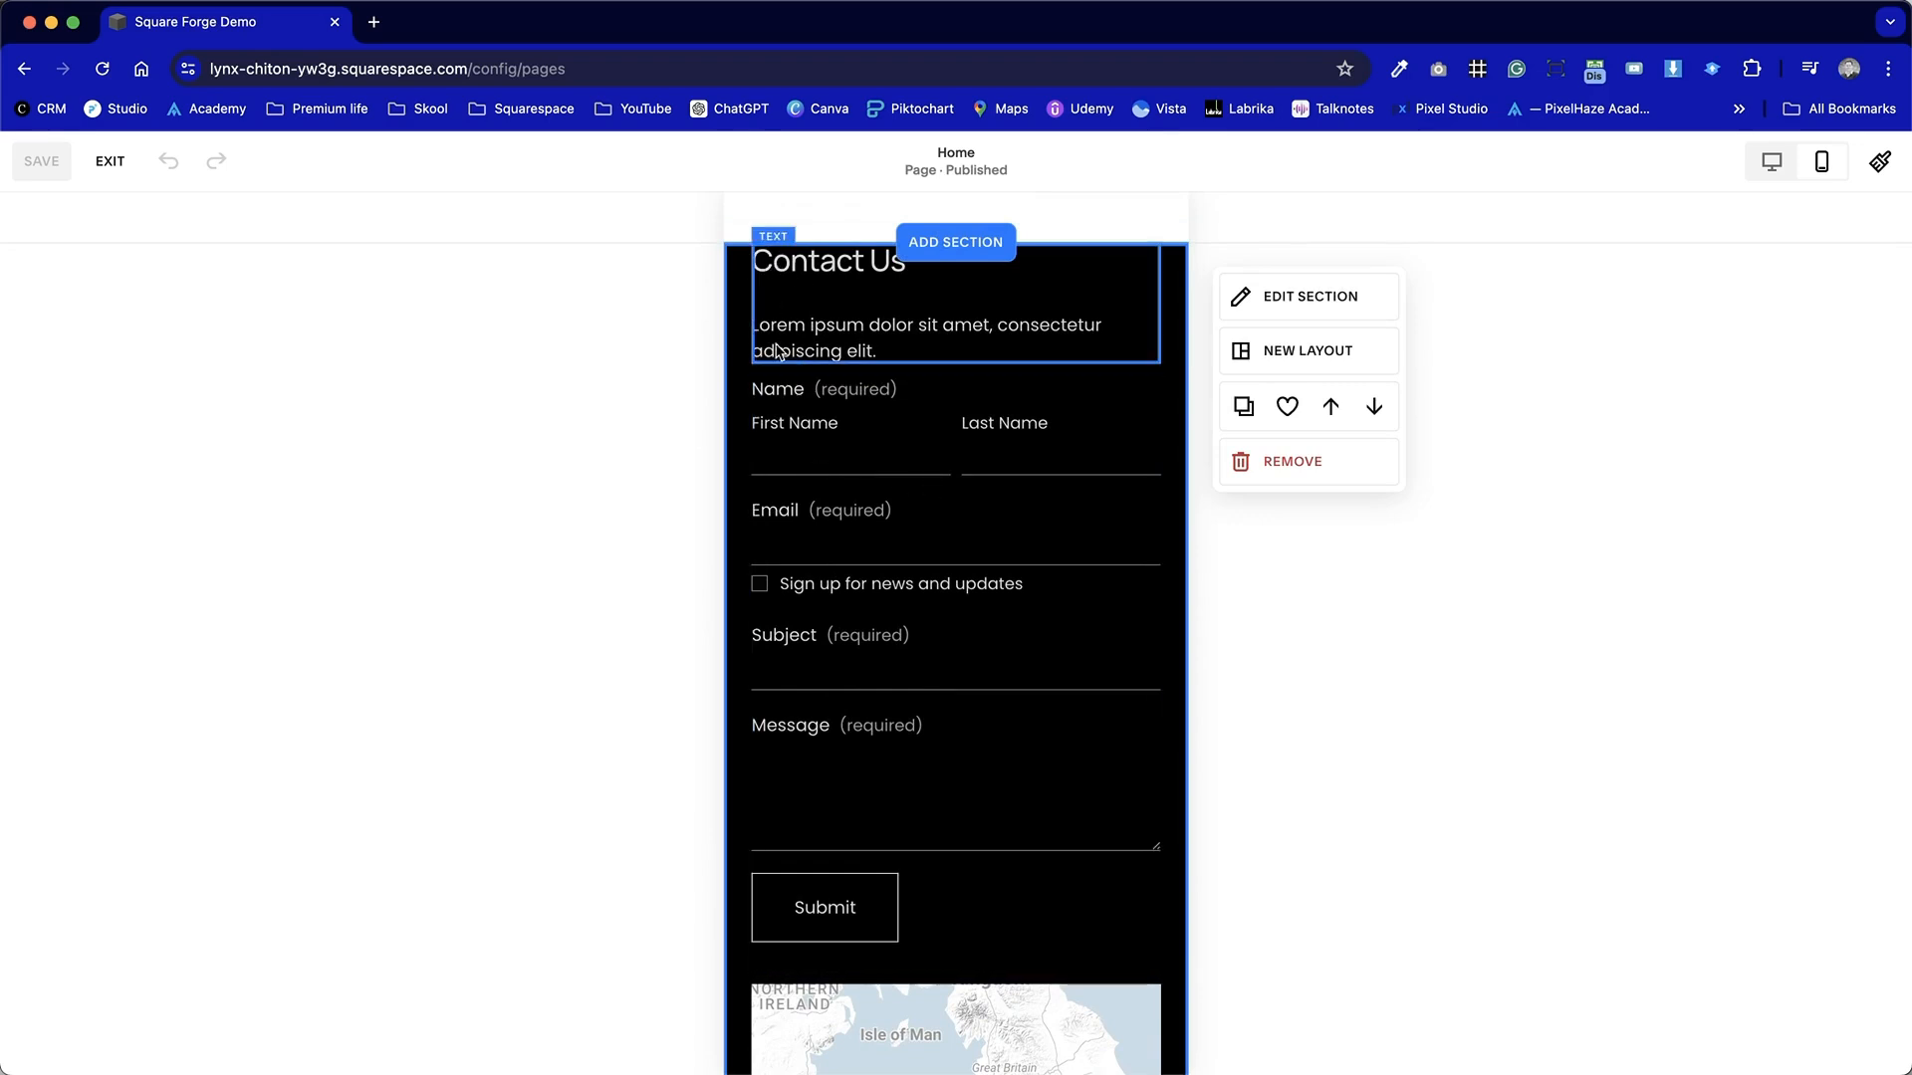
pyautogui.moveTo(734, 298); pyautogui.dragTo(990, 887)
pyautogui.click(1081, 309)
pyautogui.scroll(-10, 1079, 303)
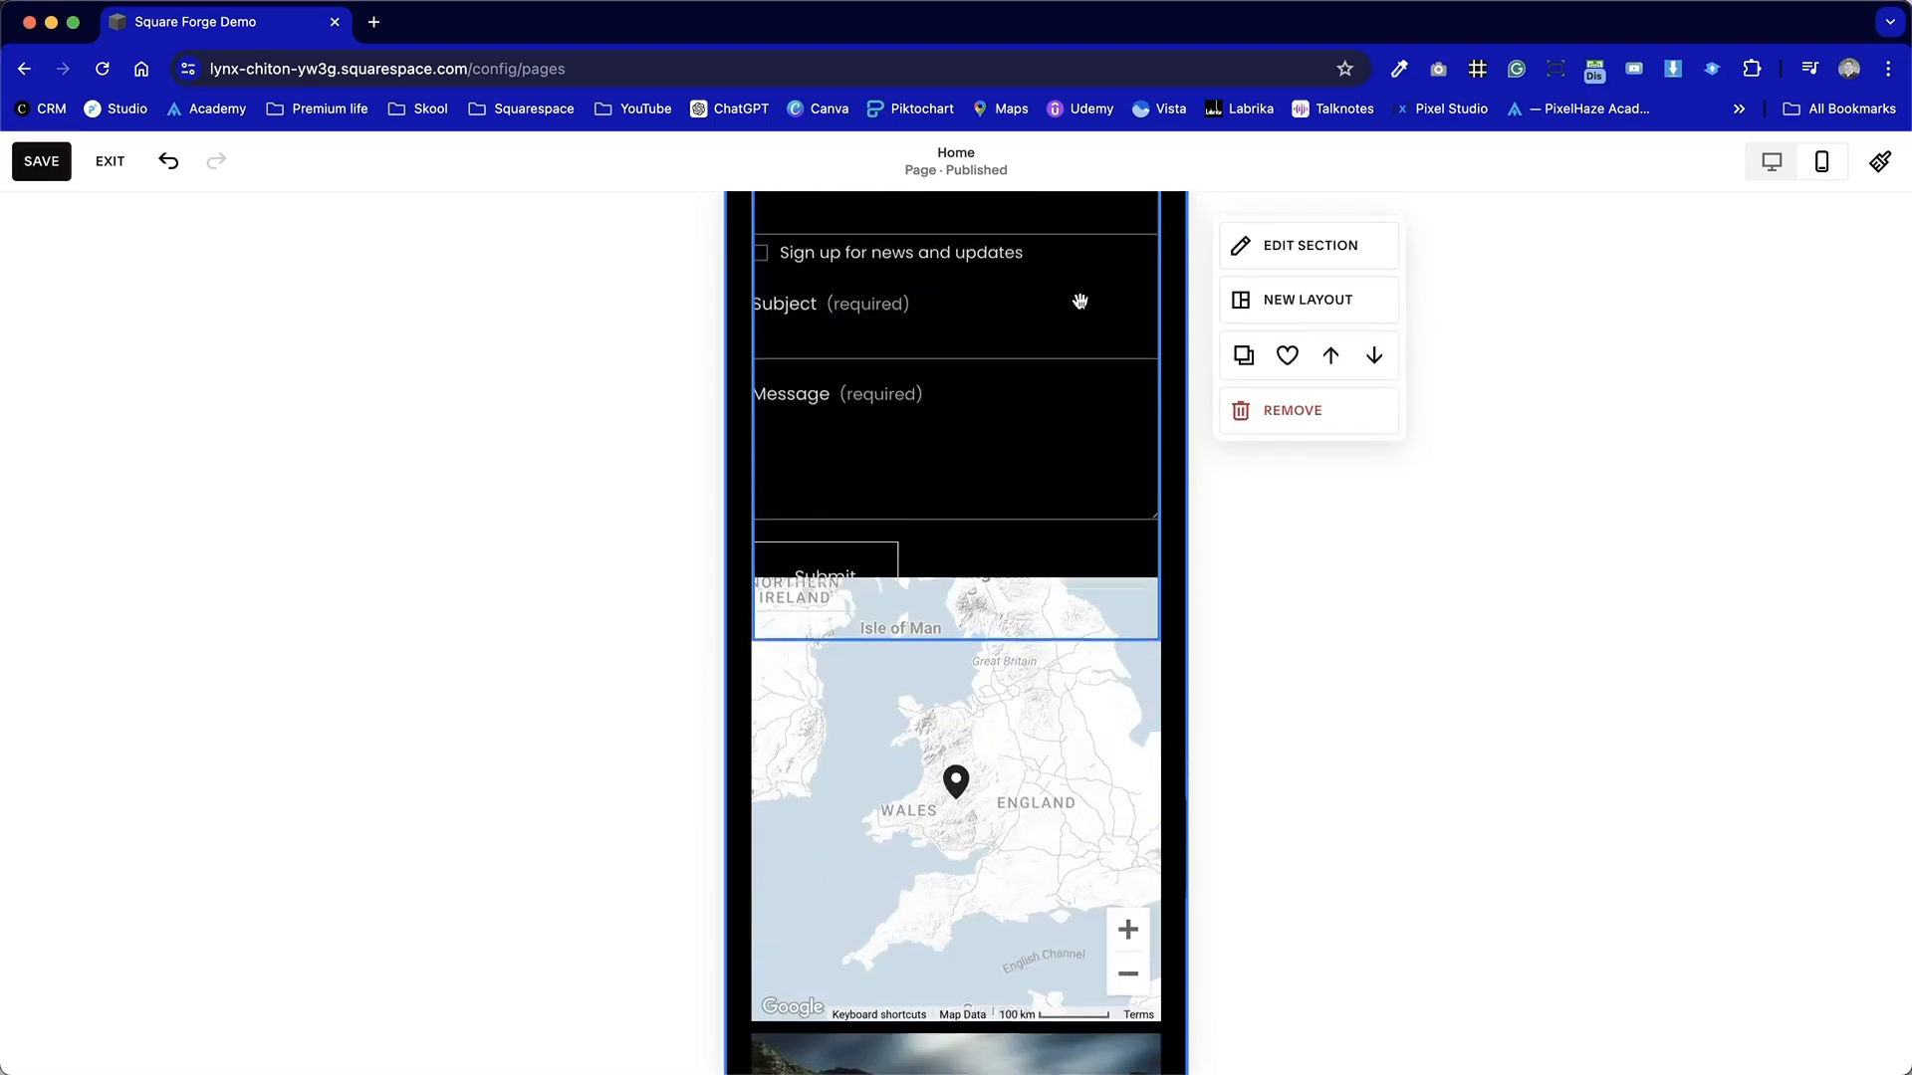
pyautogui.moveTo(740, 446); pyautogui.dragTo(951, 692)
pyautogui.moveTo(1015, 402); pyautogui.dragTo(1015, 506)
pyautogui.scroll(3, 1015, 506)
pyautogui.moveTo(982, 599); pyautogui.dragTo(982, 548)
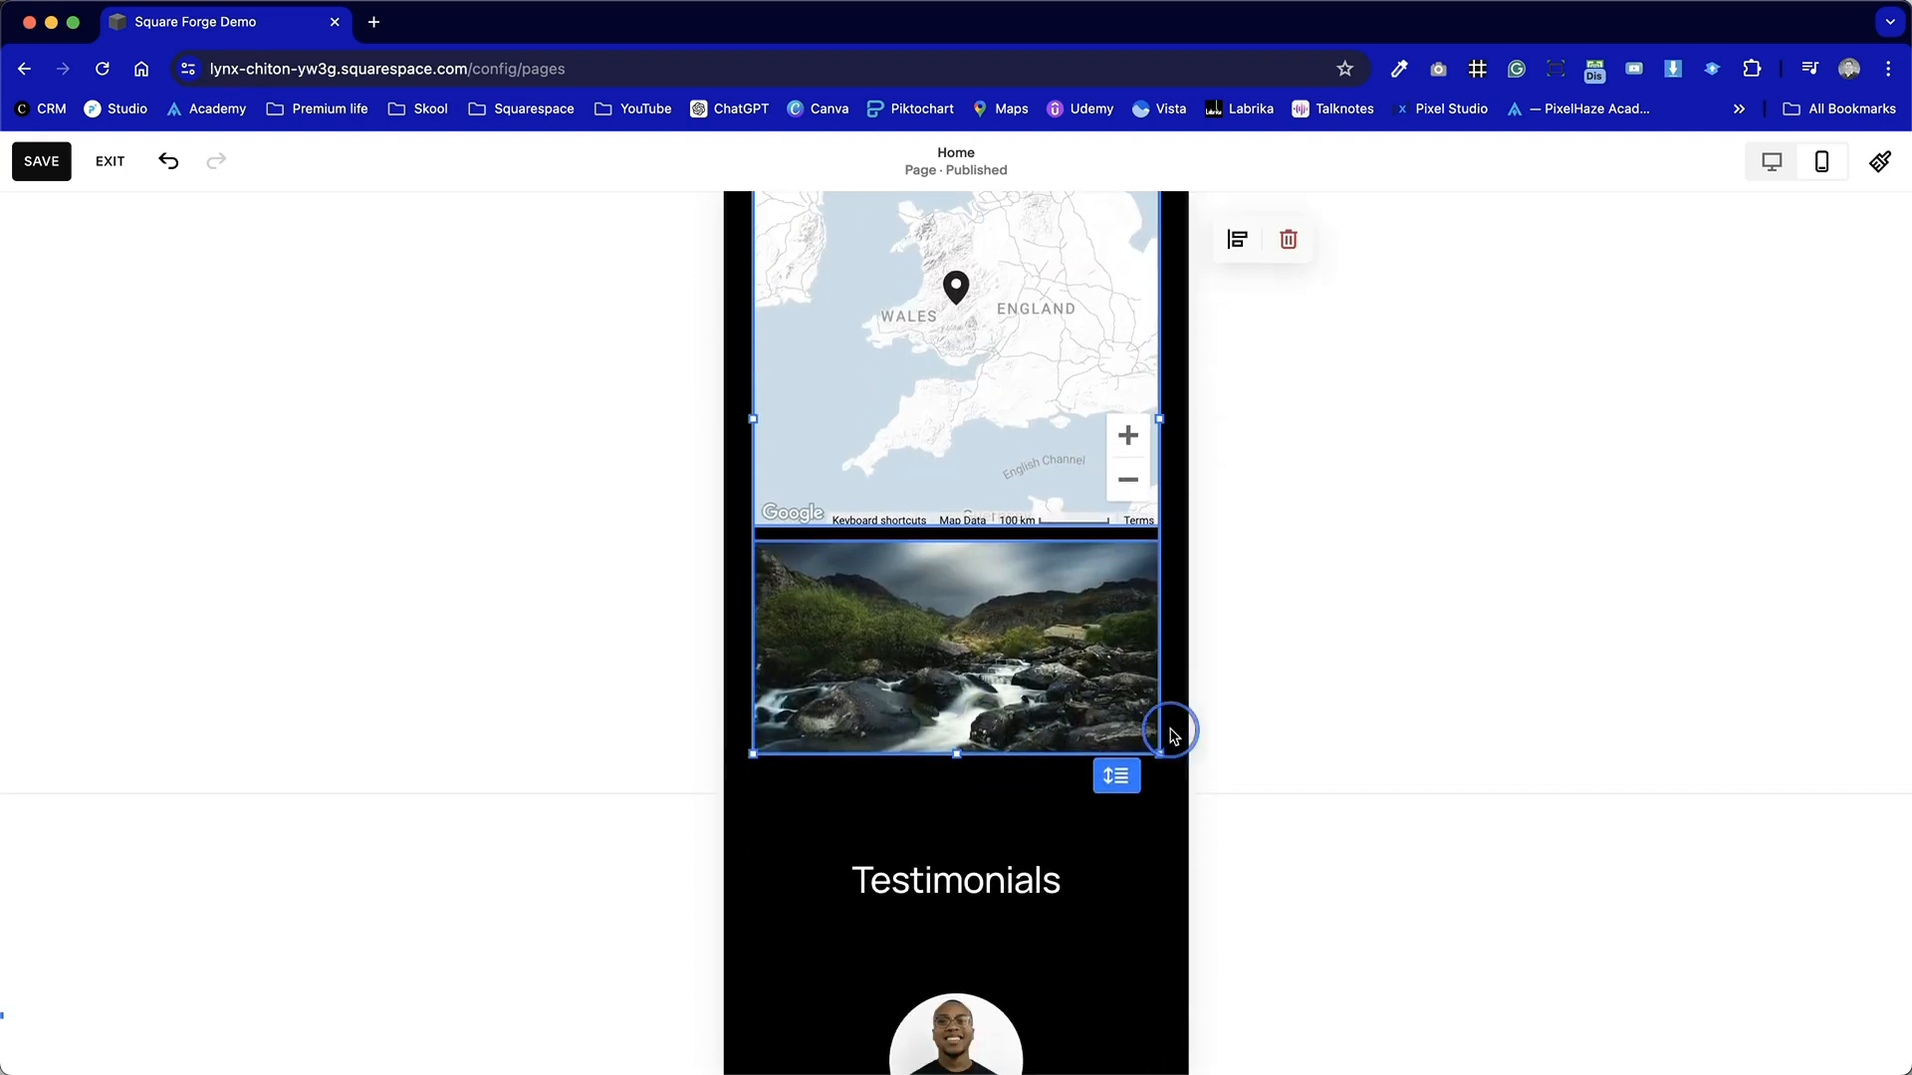
pyautogui.click(1178, 730)
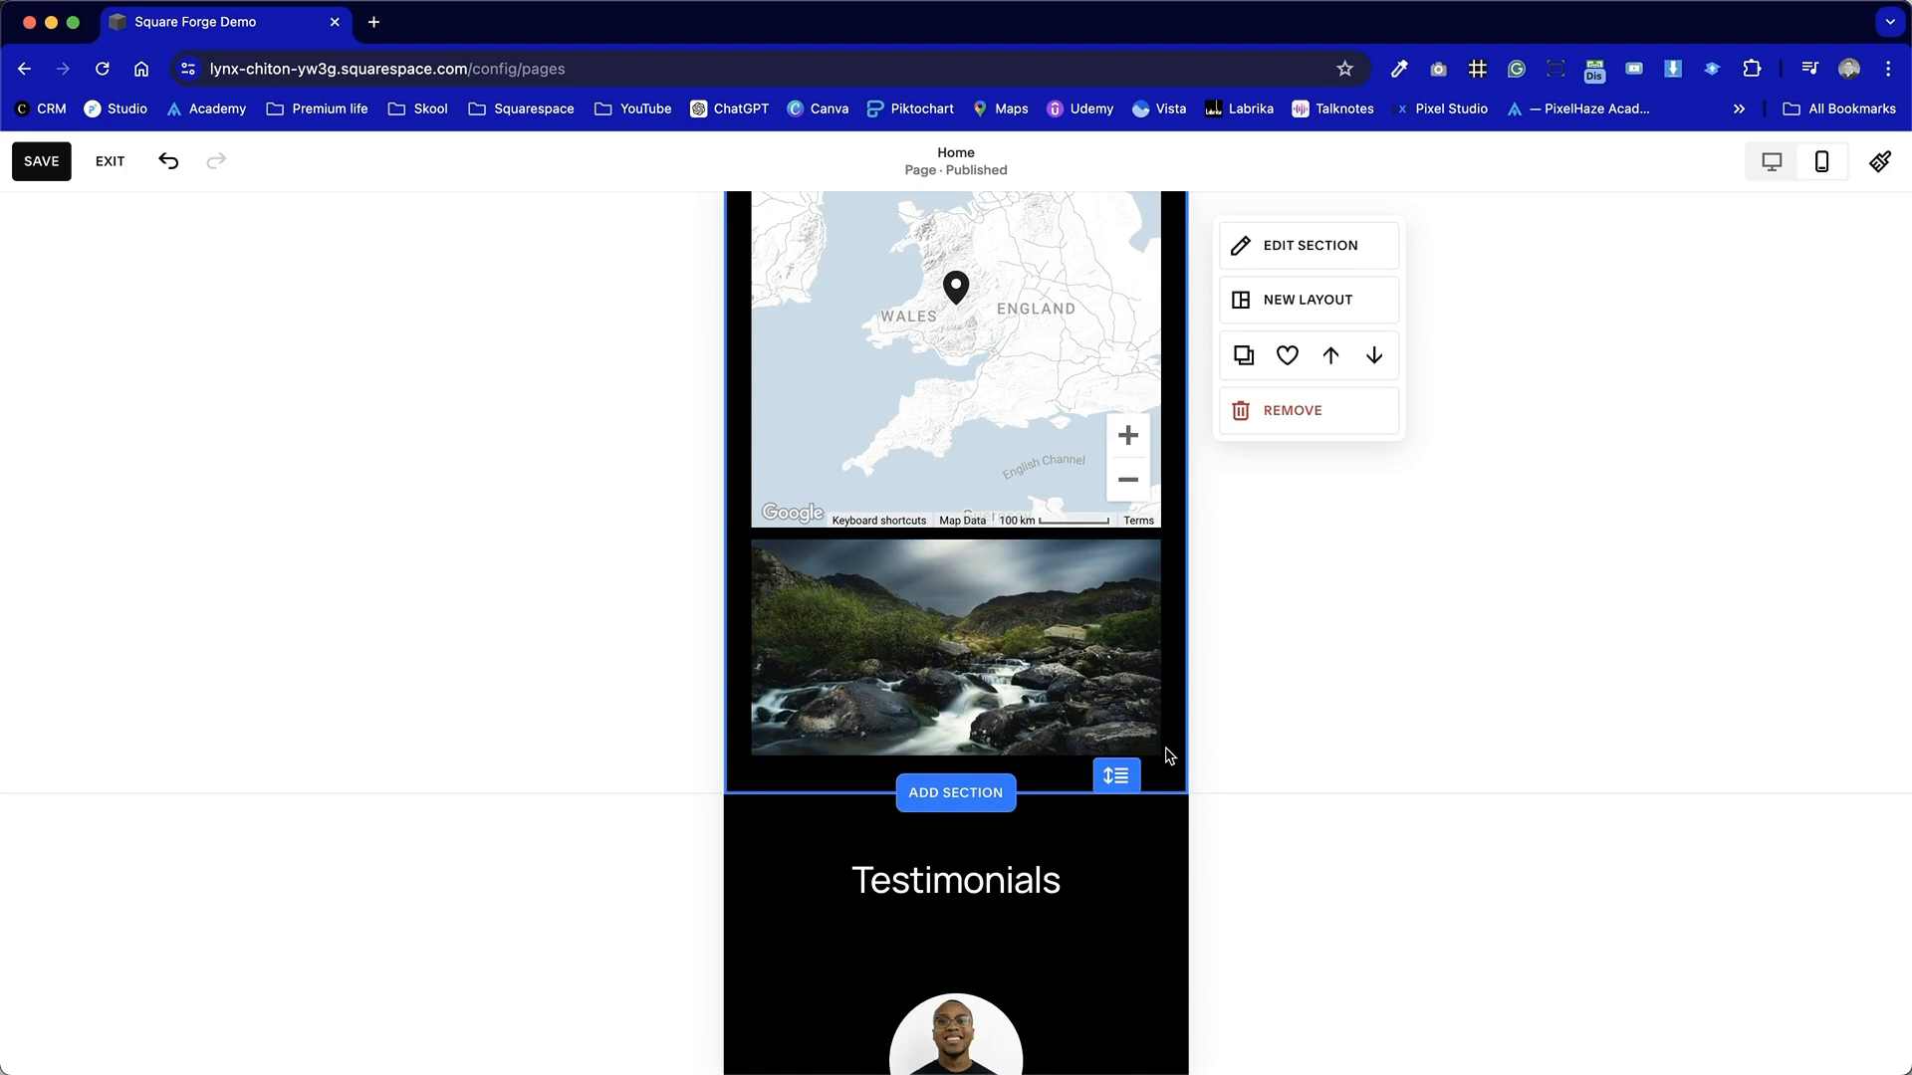
pyautogui.scroll(10, 1169, 756)
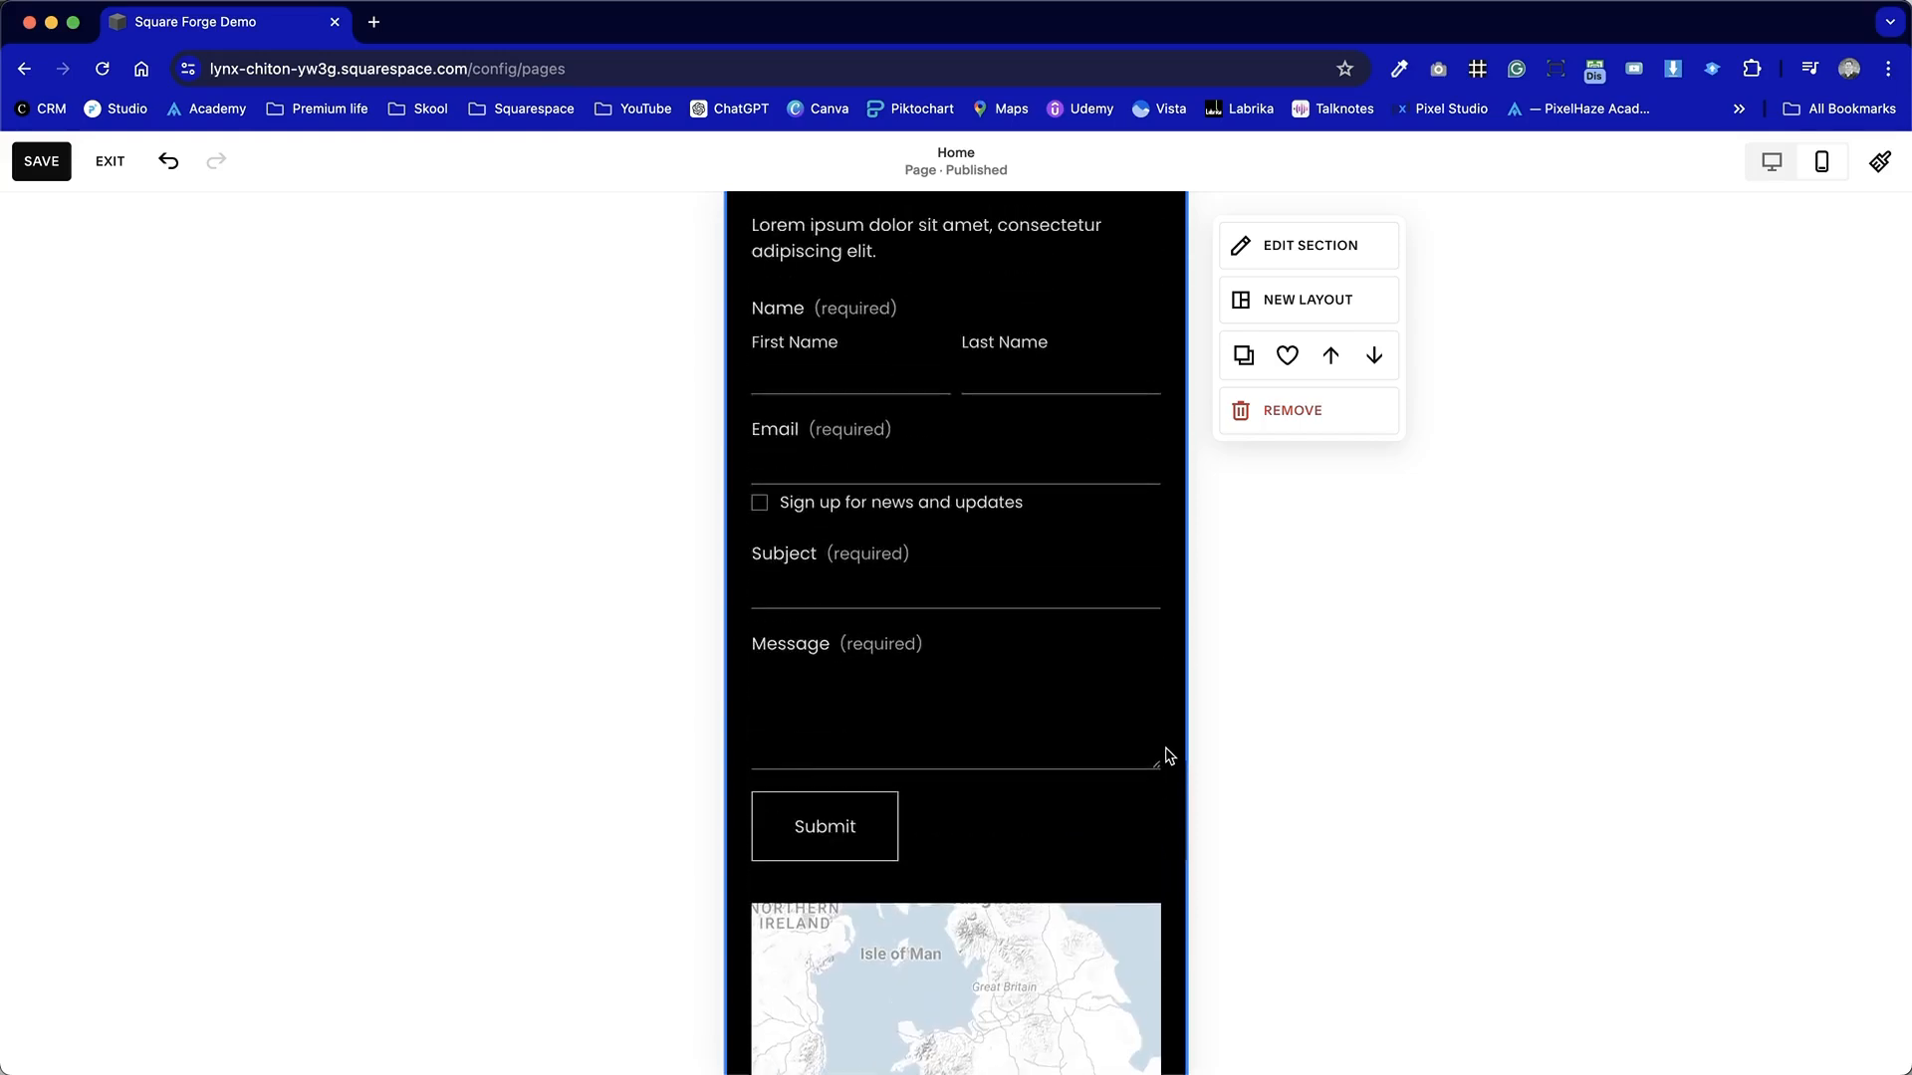
pyautogui.scroll(-10, 1169, 756)
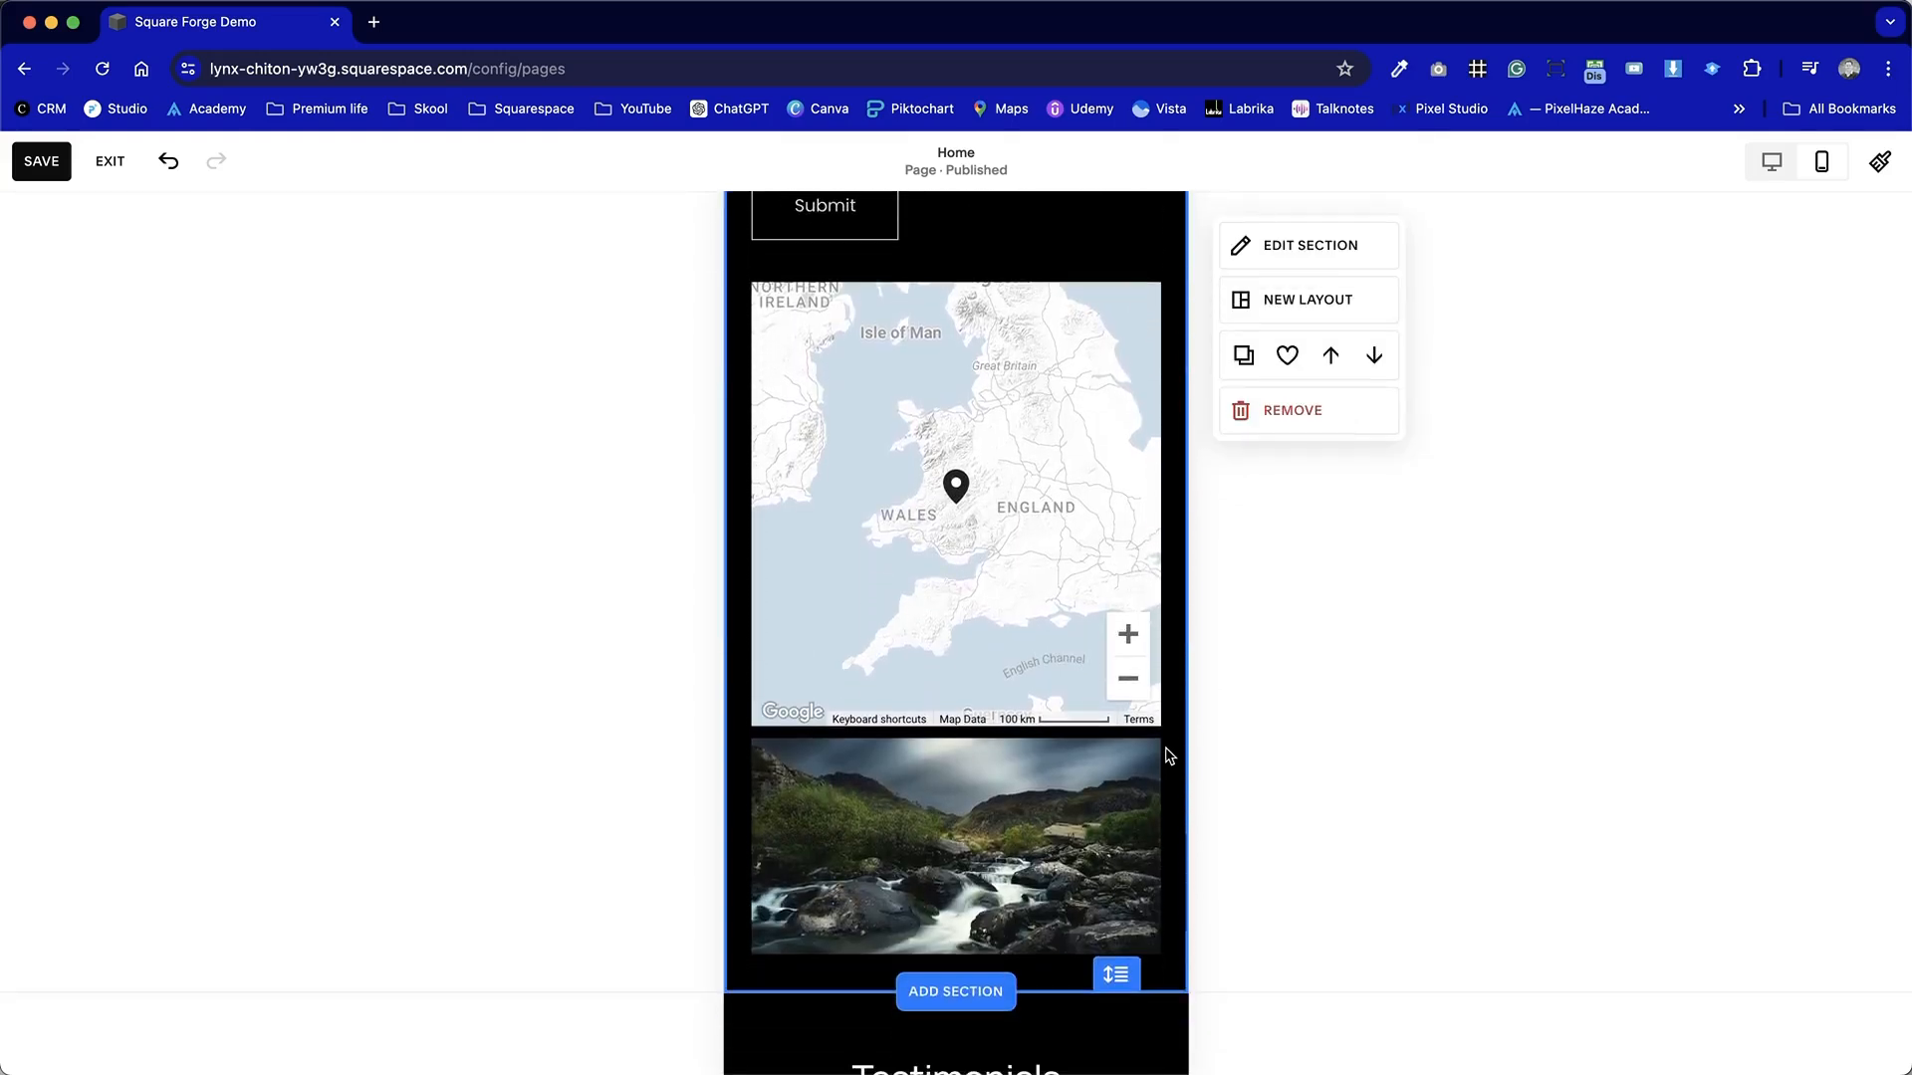
# Switch to the desktop view and set the Contact Us section's grid gap to none.
pyautogui.click(1769, 161)
pyautogui.scroll(-4, 1678, 612)
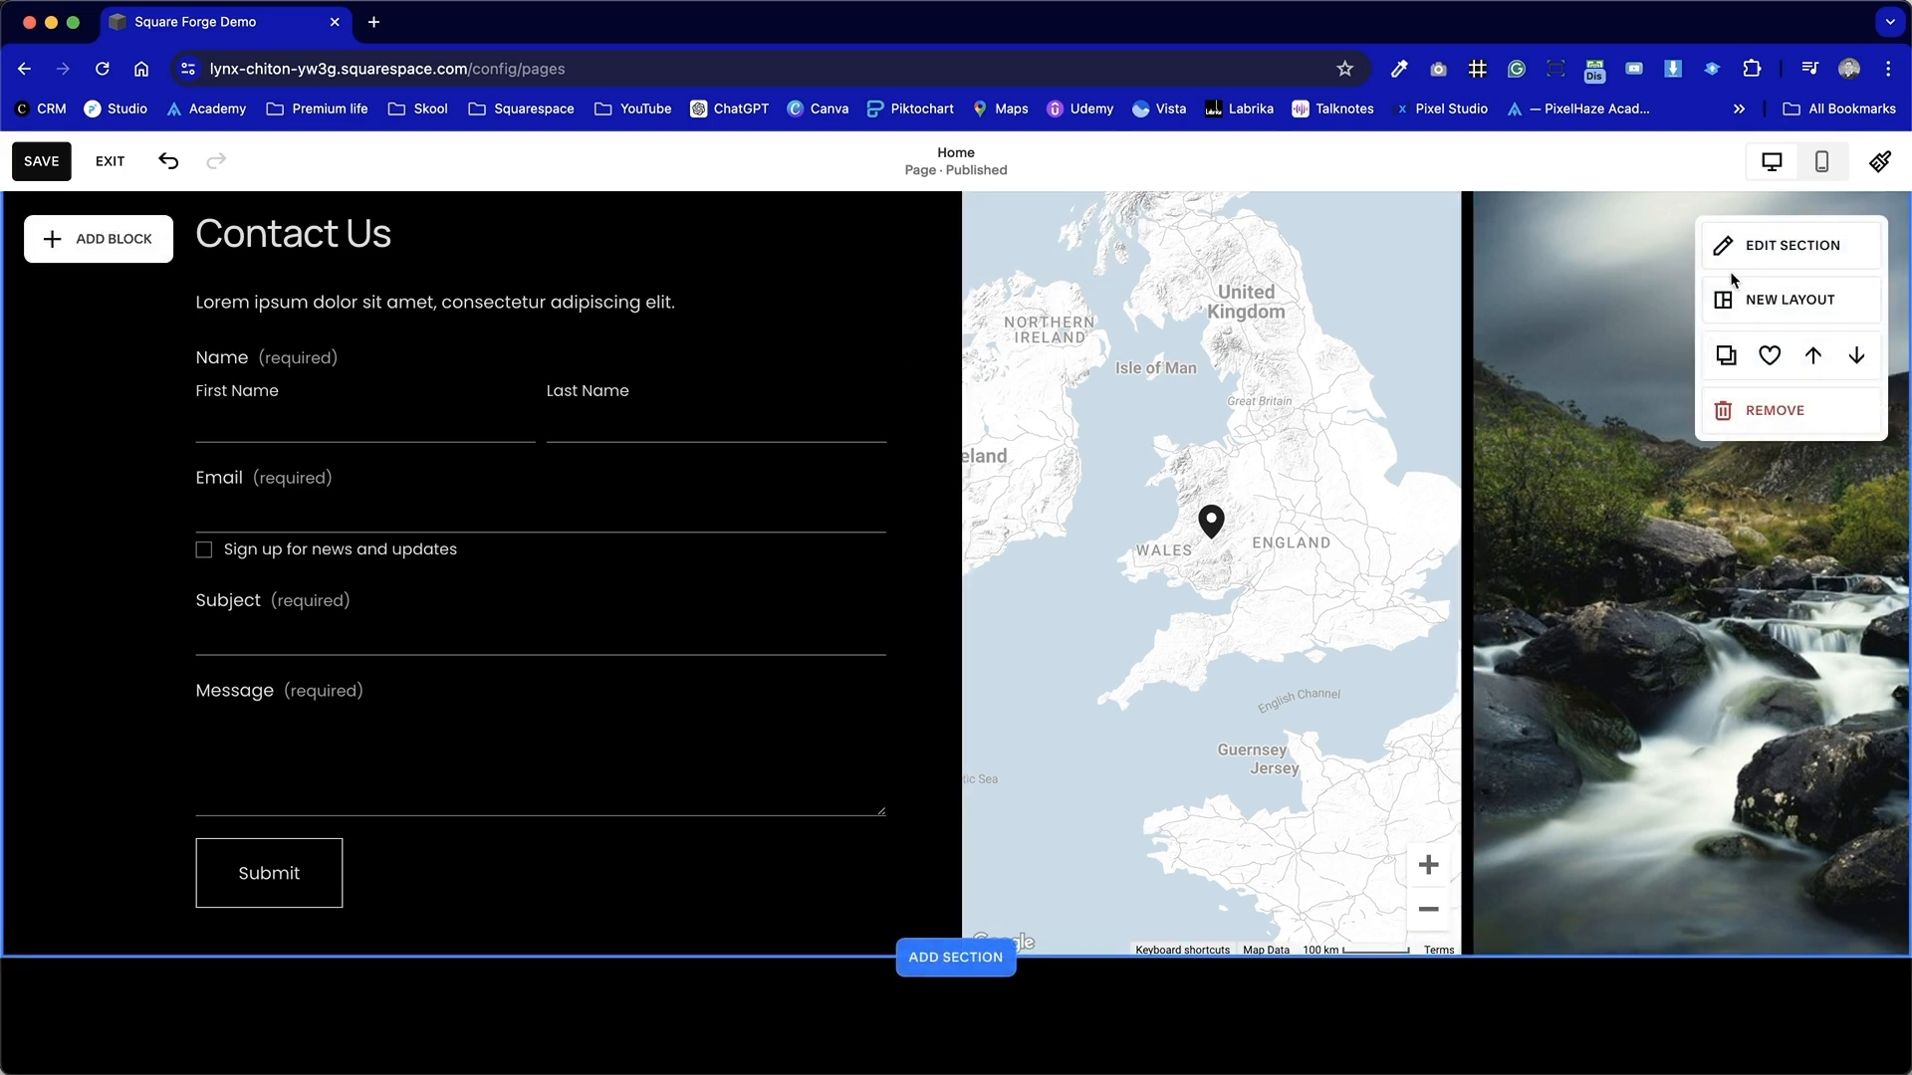
pyautogui.click(1750, 248)
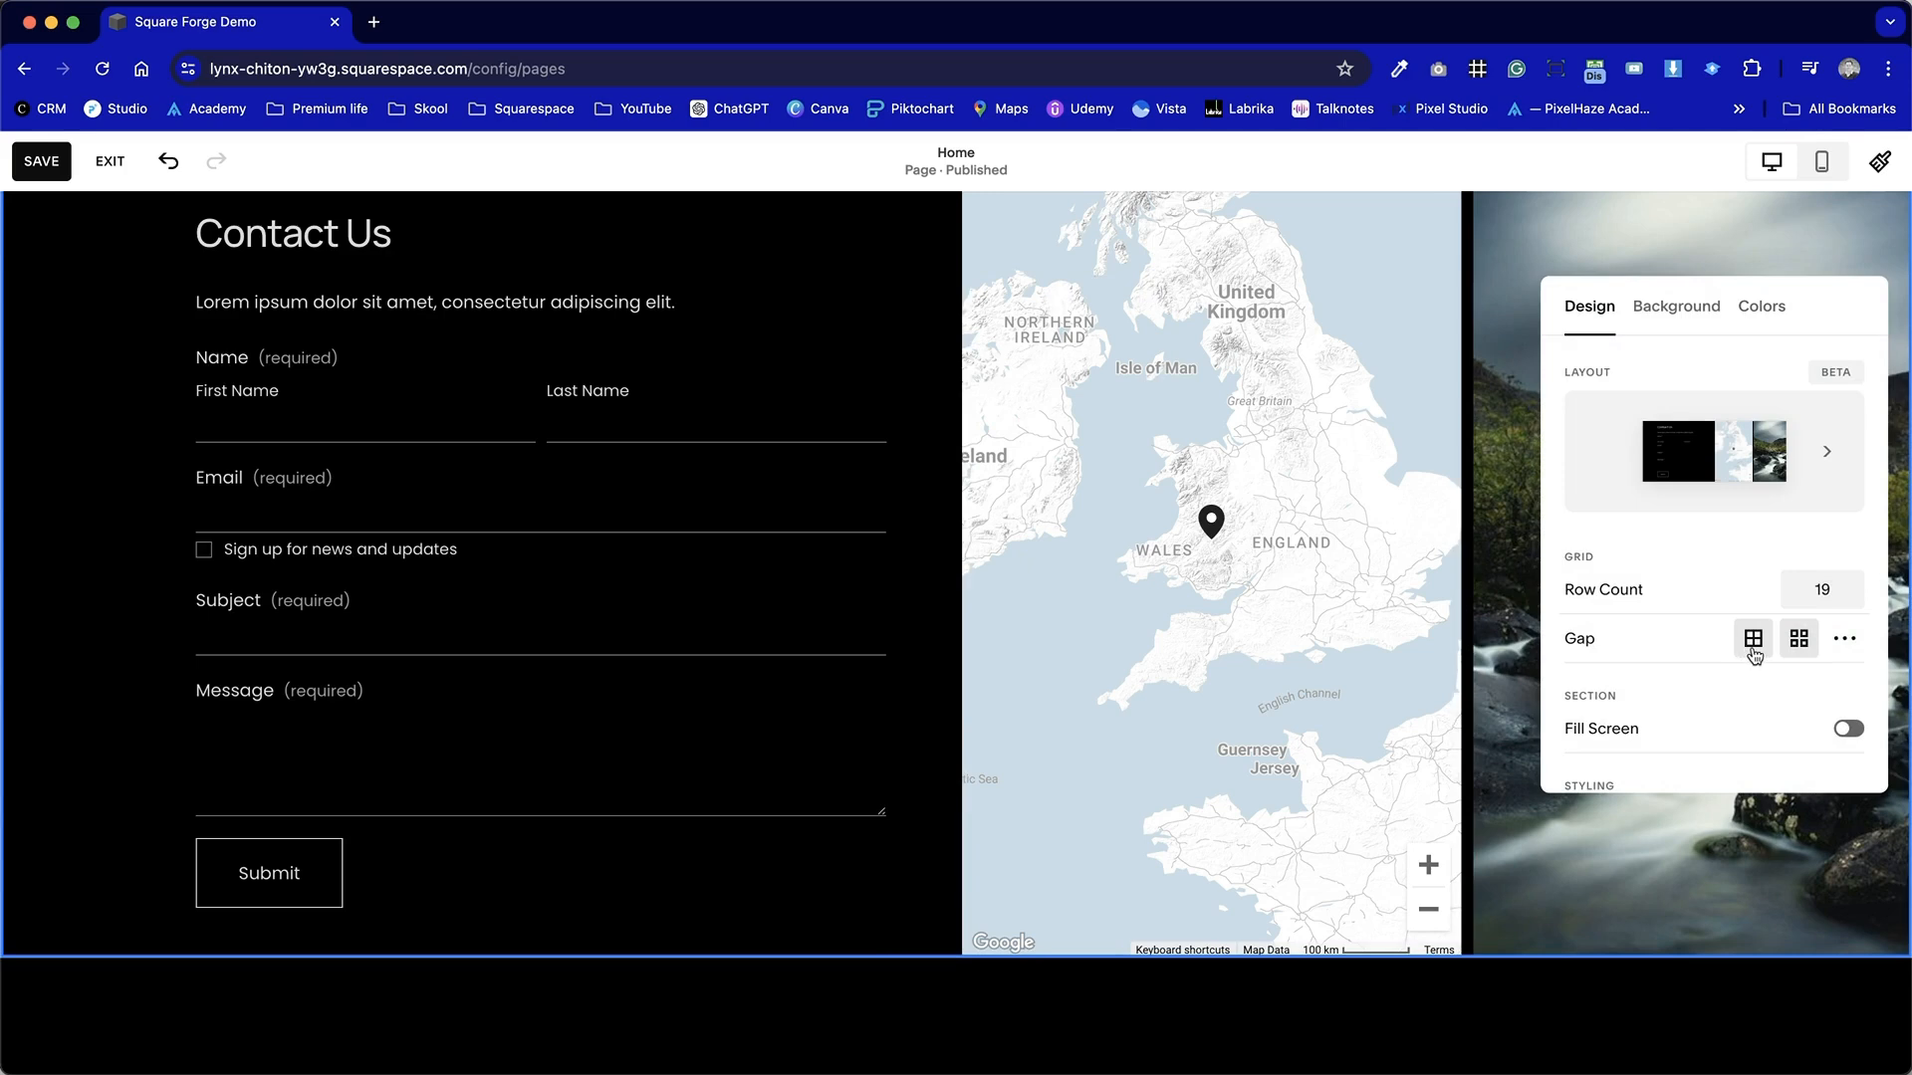
pyautogui.click(1844, 638)
pyautogui.click(1755, 642)
pyautogui.click(931, 426)
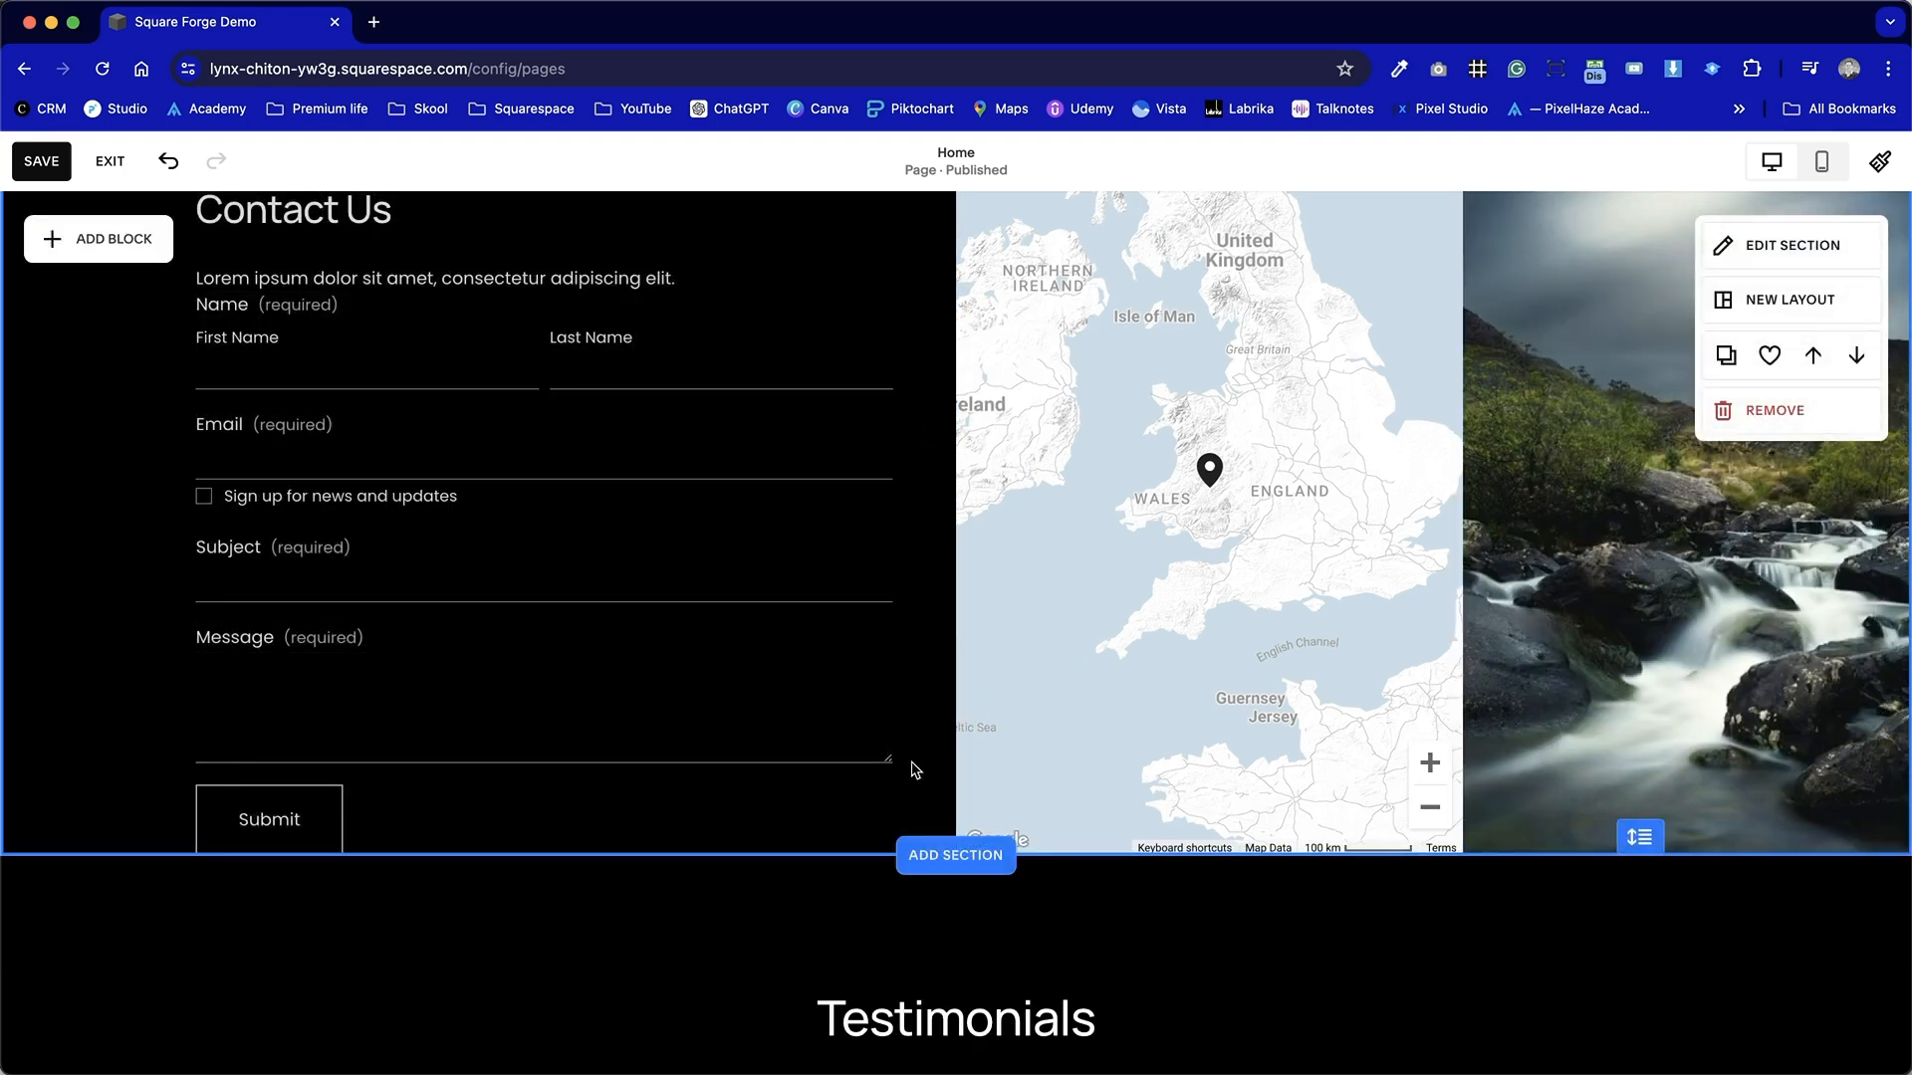
# Make the Contact Us section taller and stretch the map and image blocks down to its bottom edge.
pyautogui.scroll(2, 914, 769)
pyautogui.scroll(-1, 915, 770)
pyautogui.moveTo(1633, 939); pyautogui.dragTo(1633, 982)
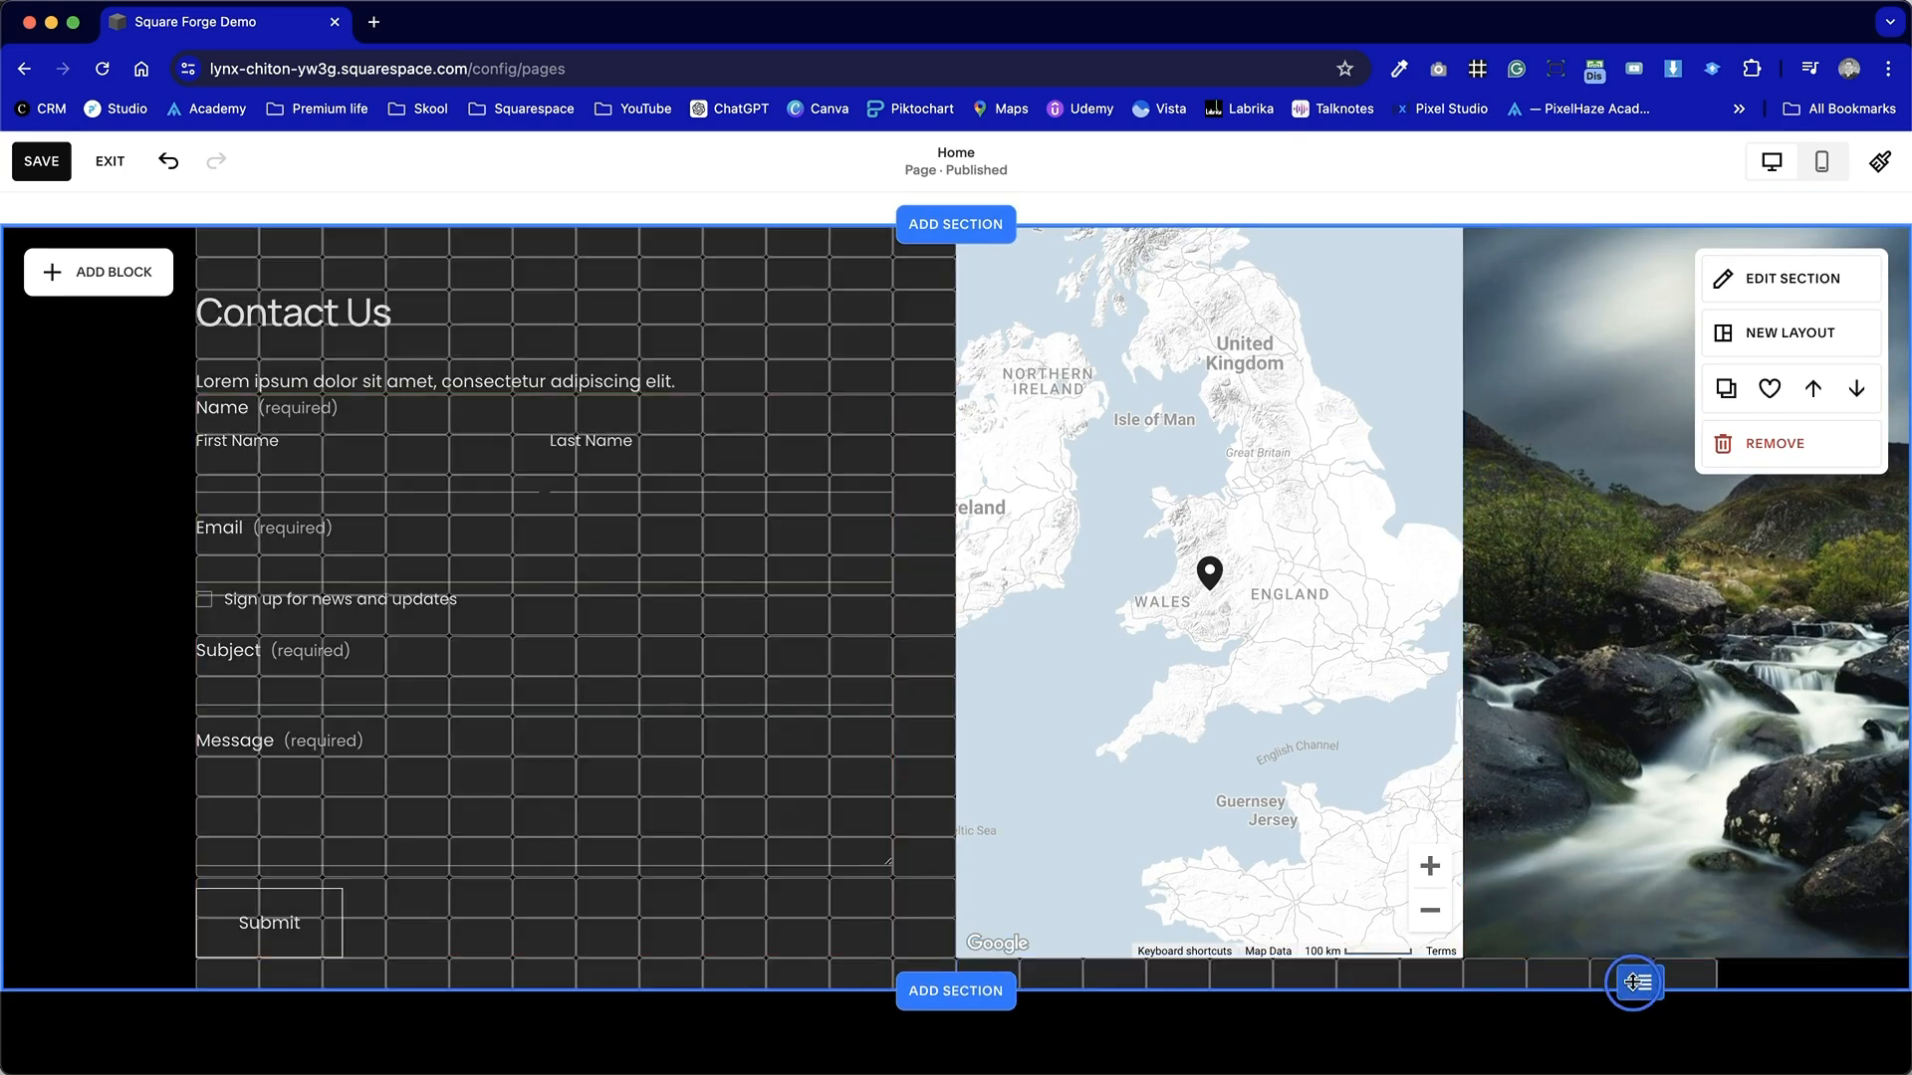
pyautogui.click(1235, 956)
pyautogui.moveTo(1210, 955); pyautogui.dragTo(1211, 1041)
pyautogui.click(1553, 995)
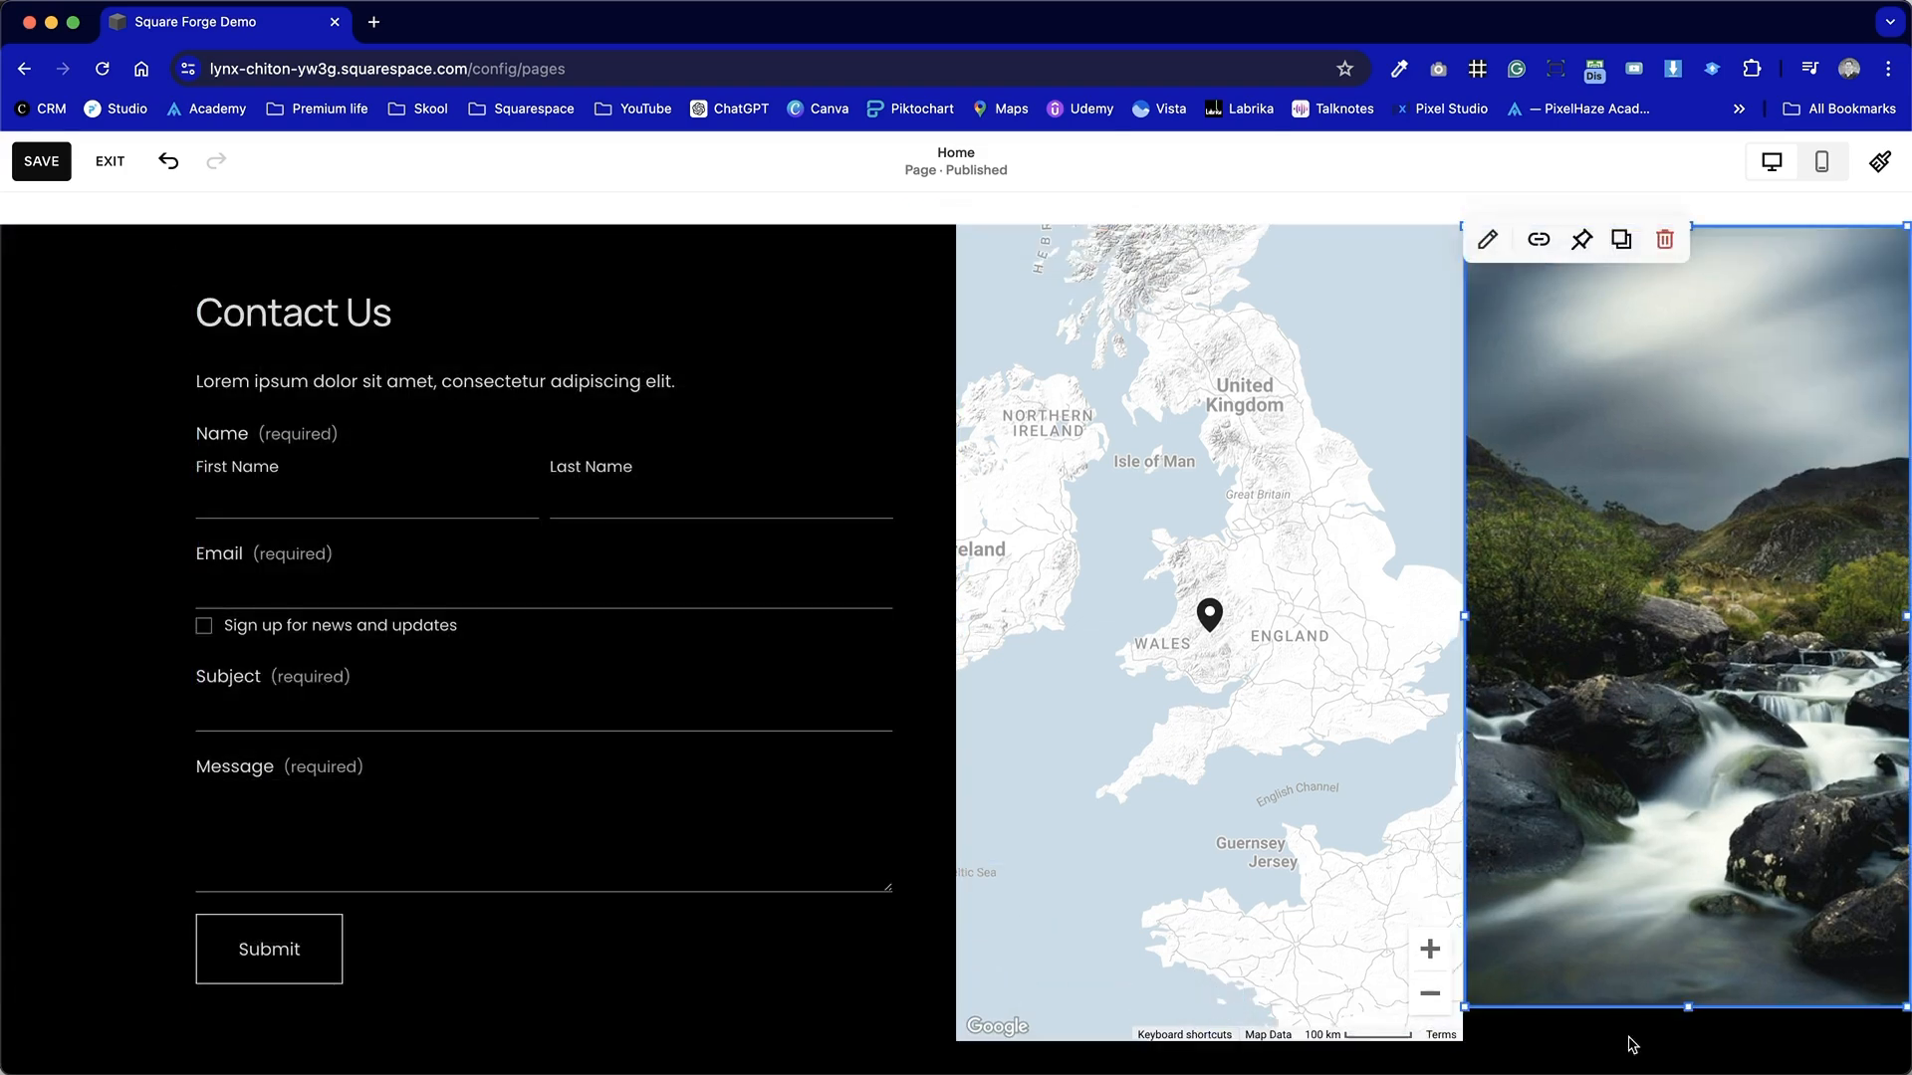
pyautogui.click(1676, 1012)
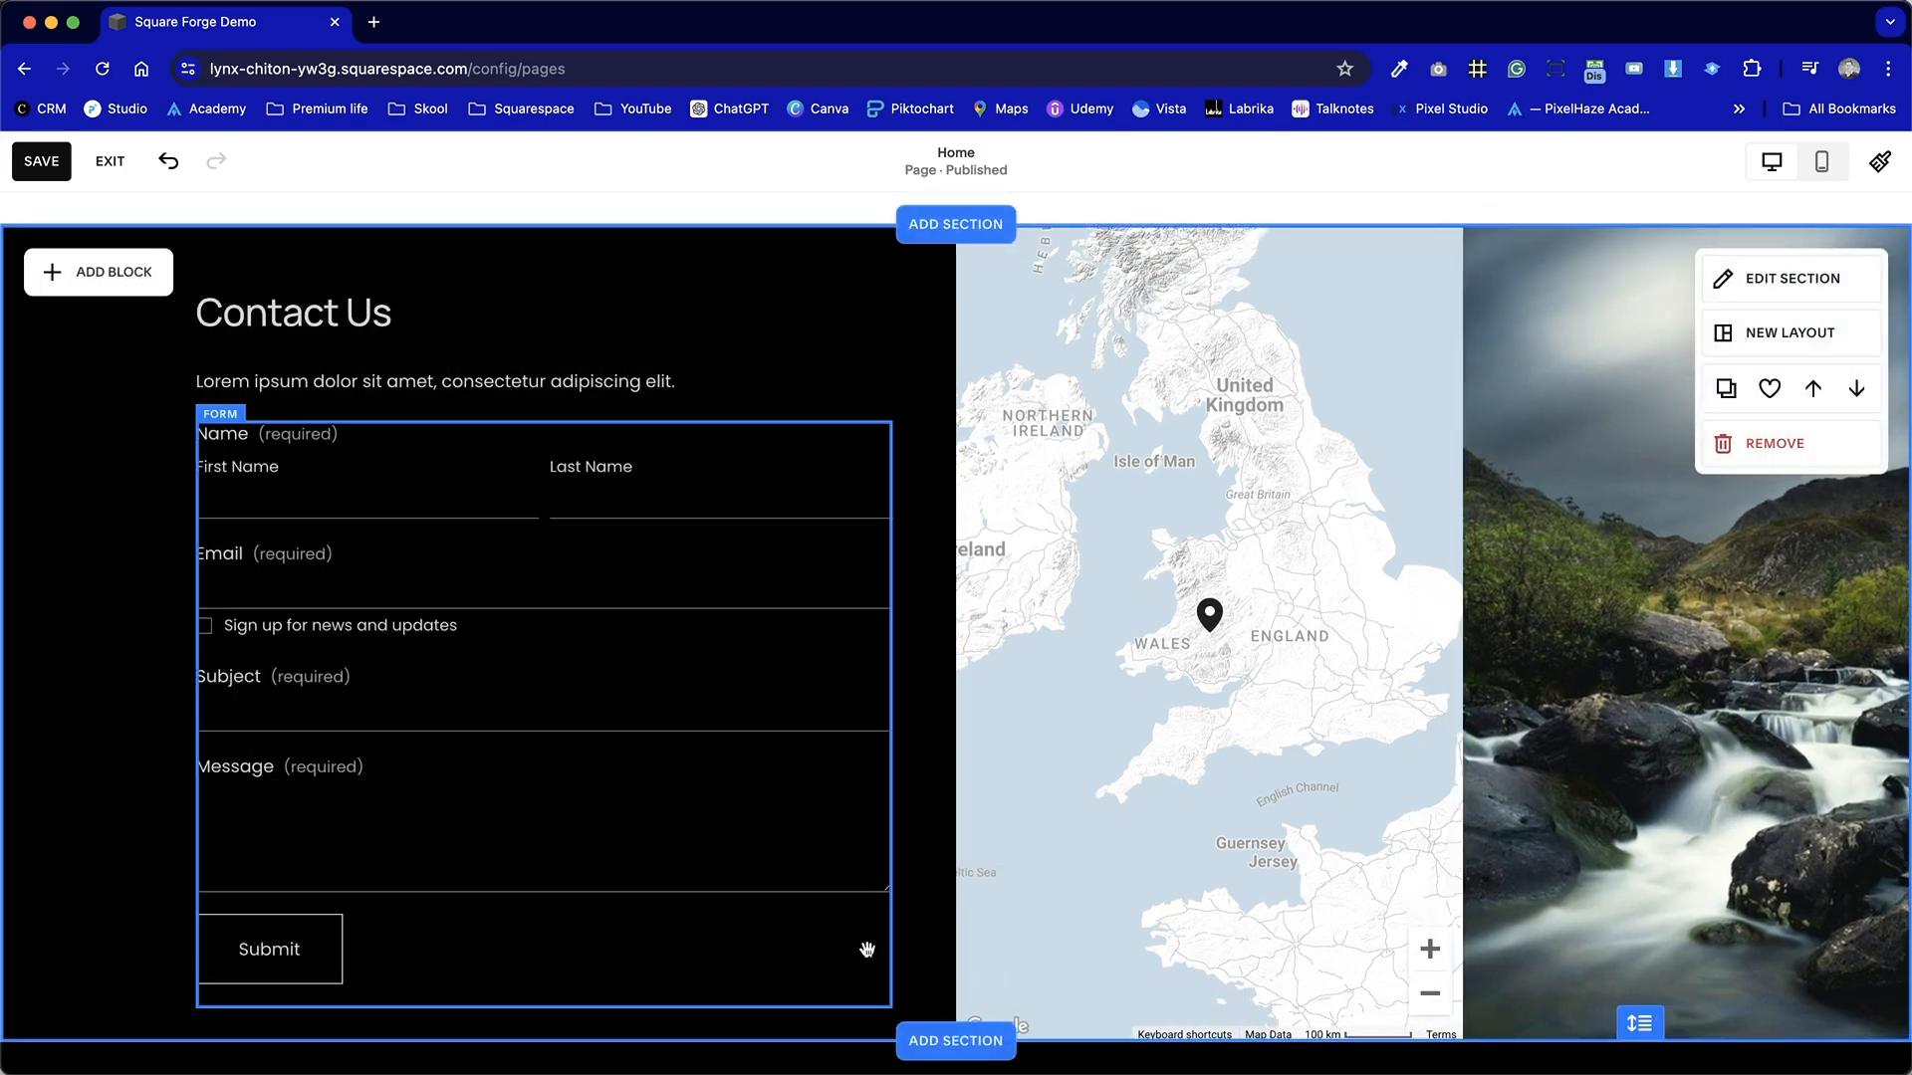
# Deselect the blocks, check the section once more, and save the page changes.
pyautogui.click(867, 950)
pyautogui.scroll(2, 867, 950)
pyautogui.click(904, 500)
pyautogui.scroll(-2, 904, 501)
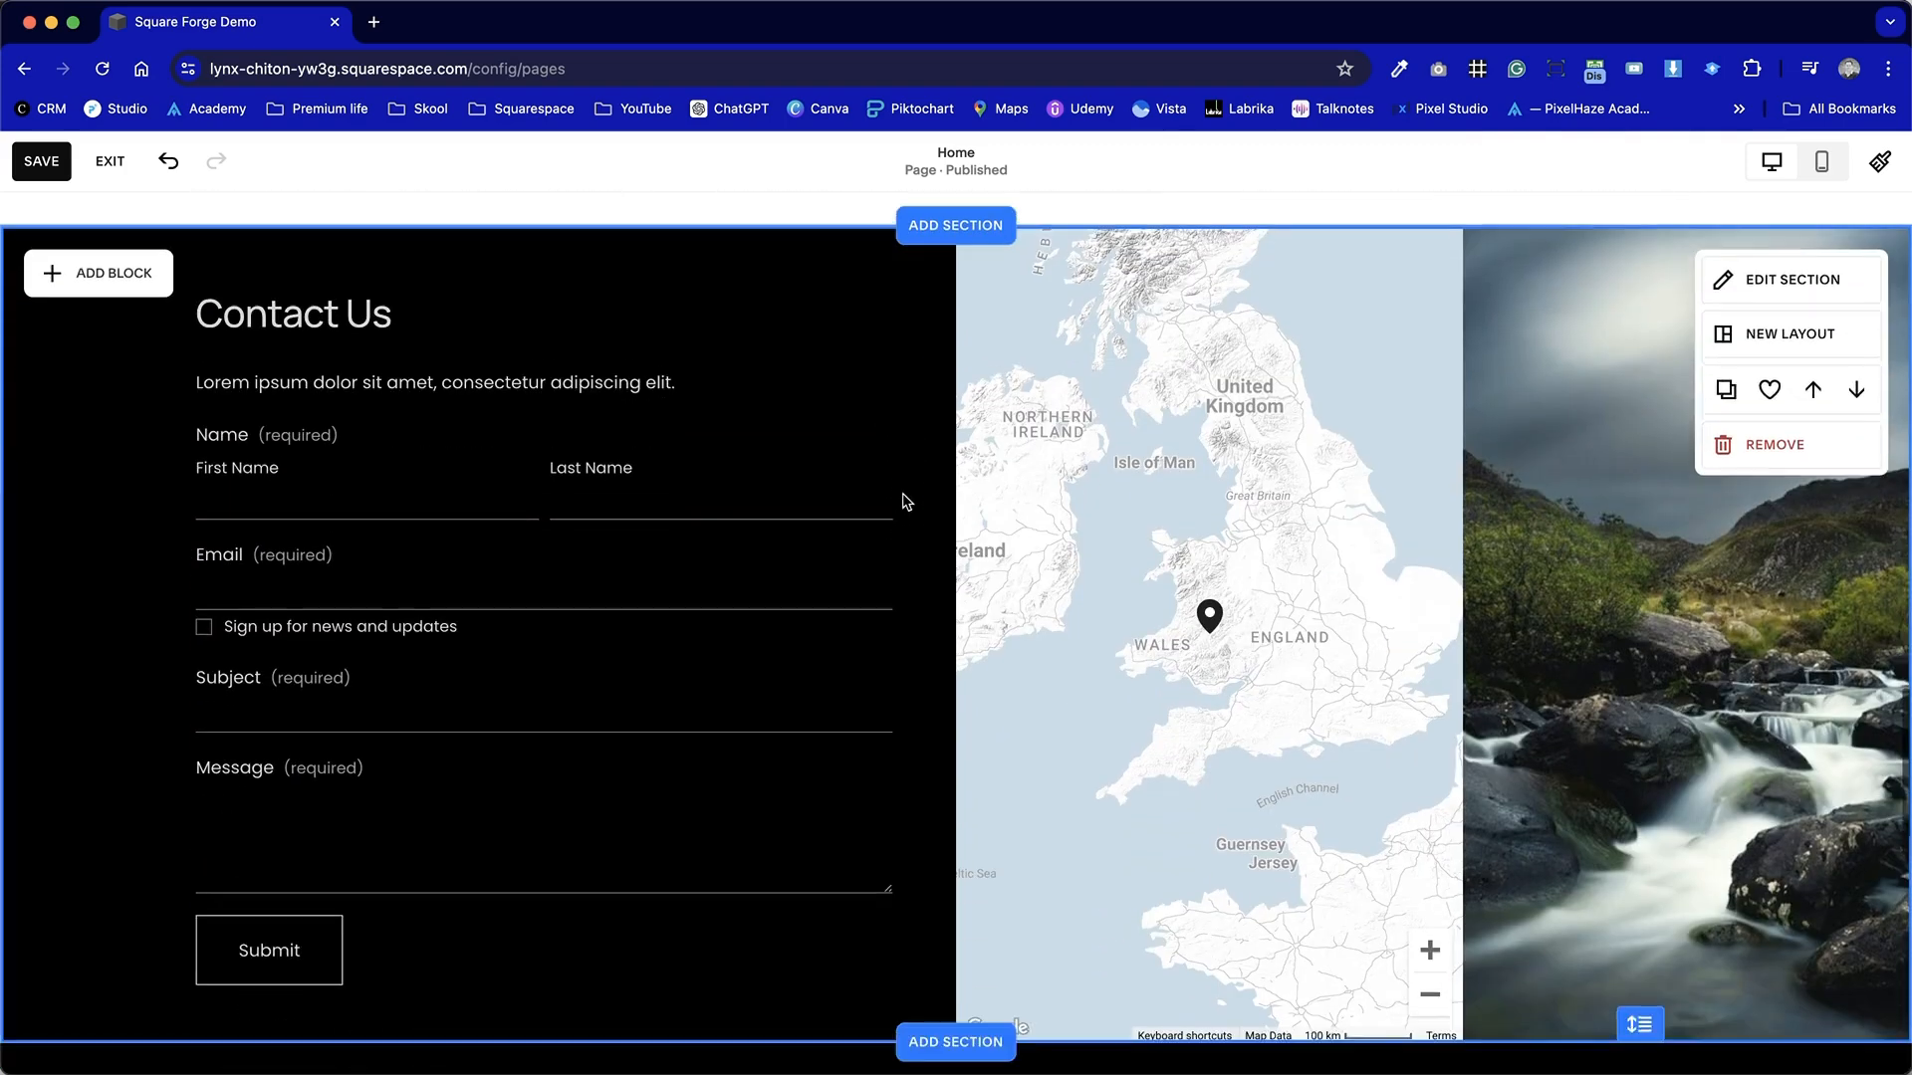
pyautogui.click(44, 166)
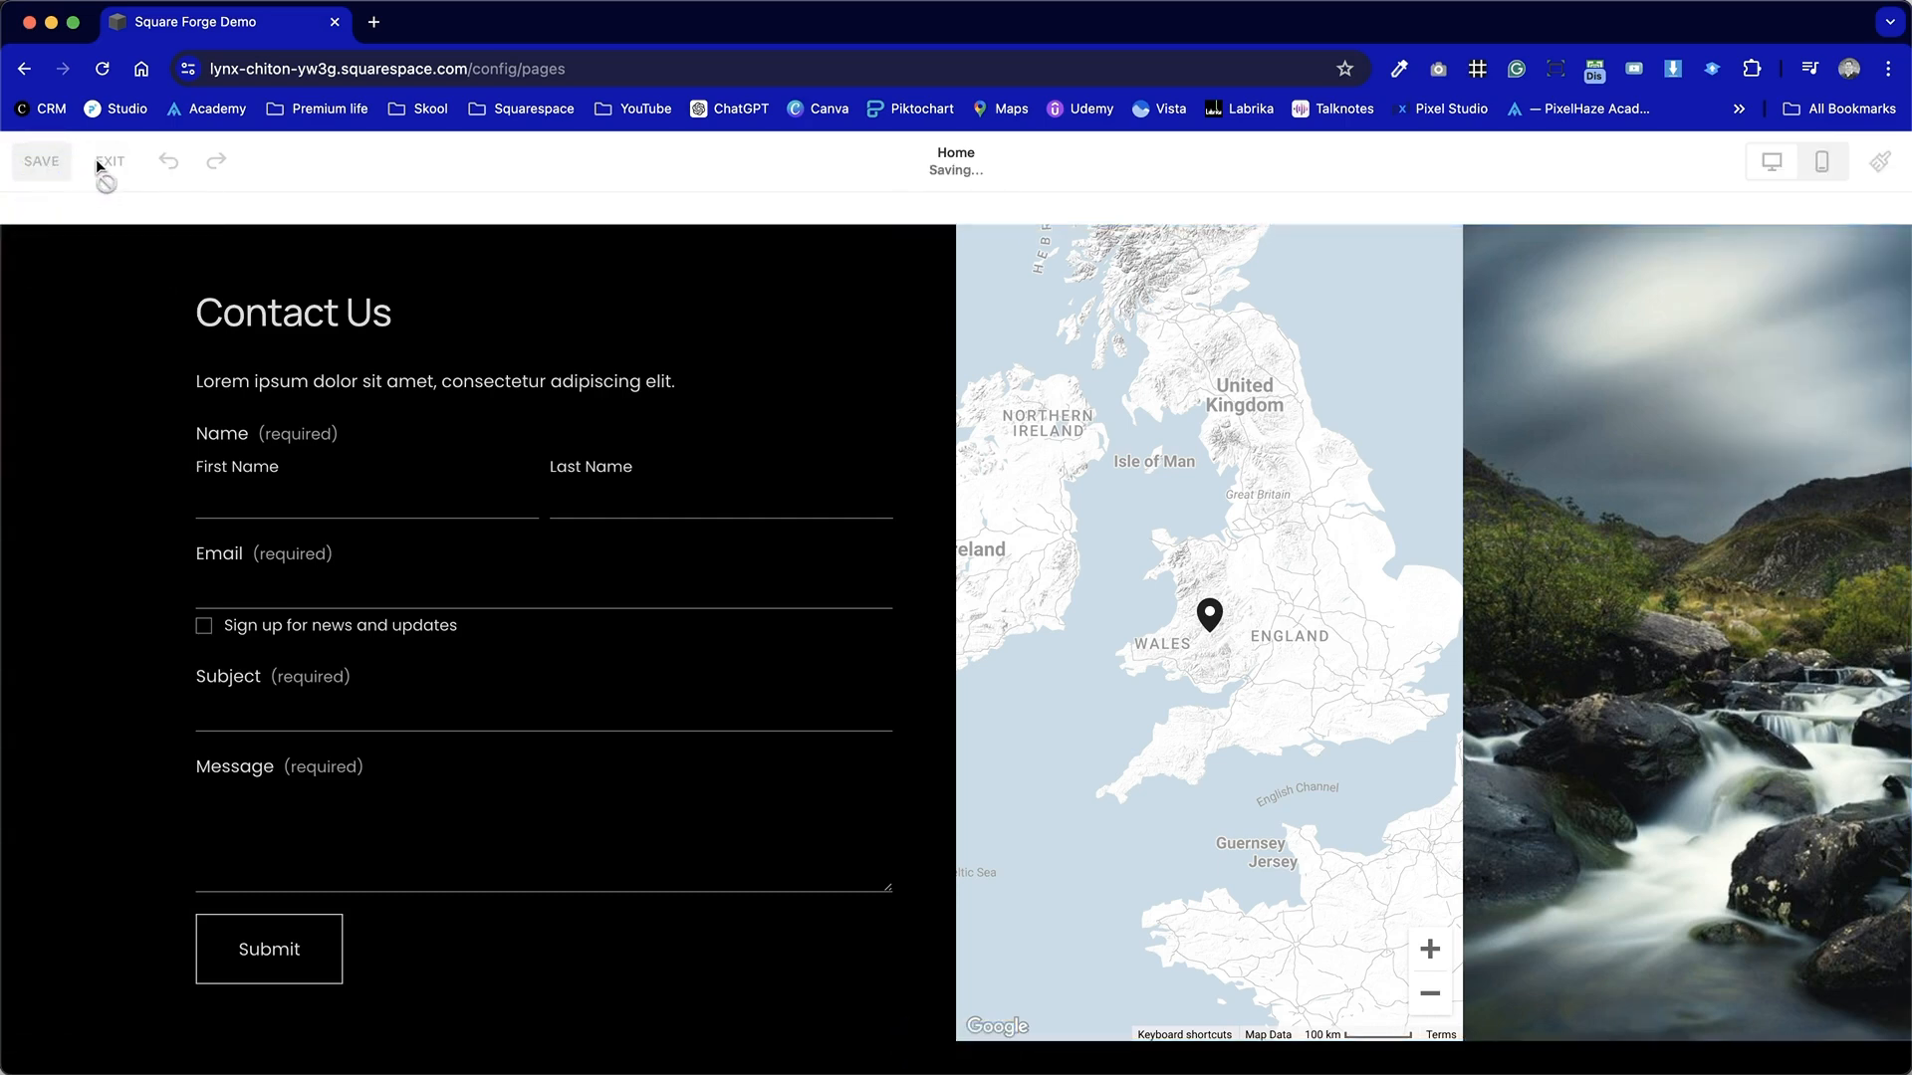